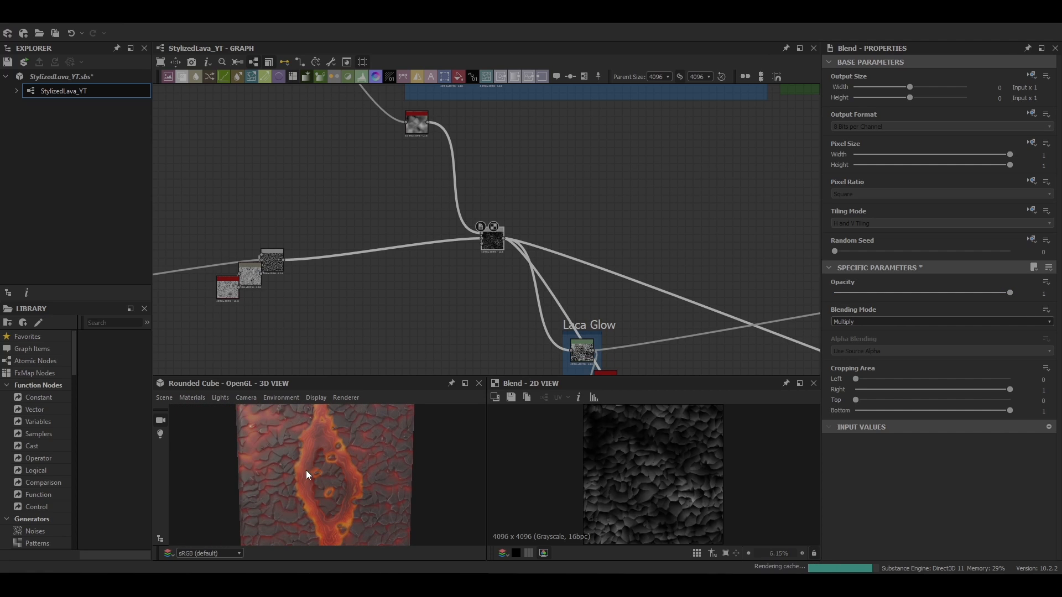
Inspect the existing lava graph nodes, opening several to preview them in 2D
mouse_move(306, 470)
middle_mouse_down()
mouse_move(340, 476)
mouse_move(325, 476)
middle_mouse_up()
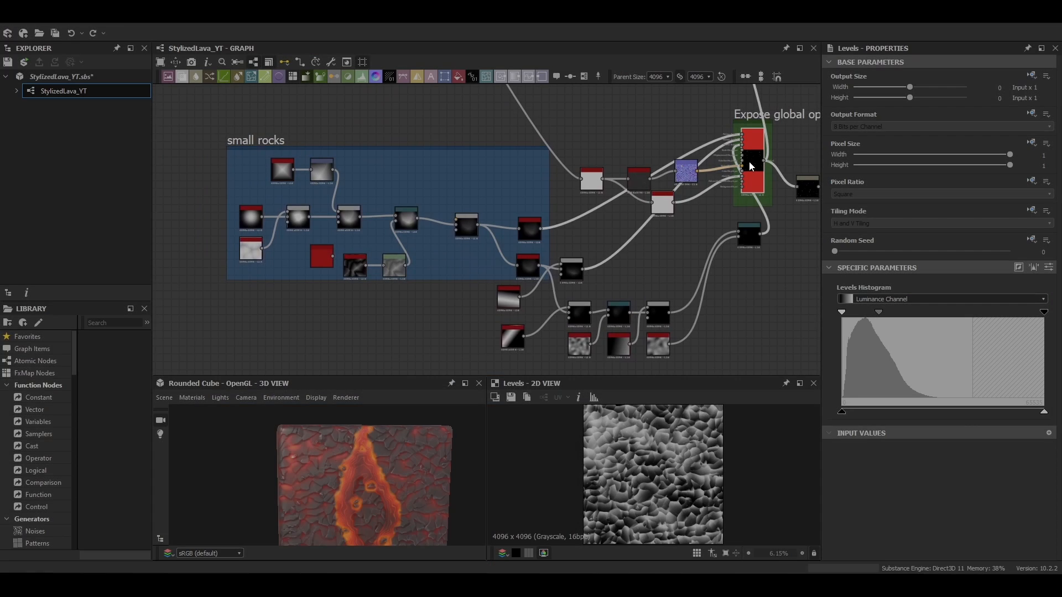
left_click(749, 162)
scroll(940, 431, "down", 5)
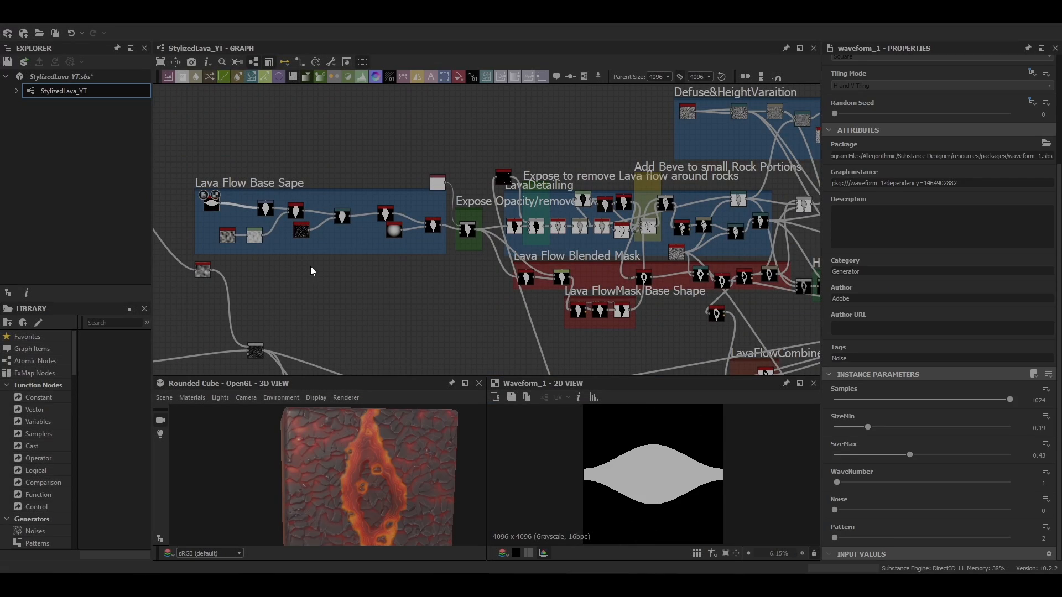
left_click(492, 247)
scroll(610, 226, "up", 3)
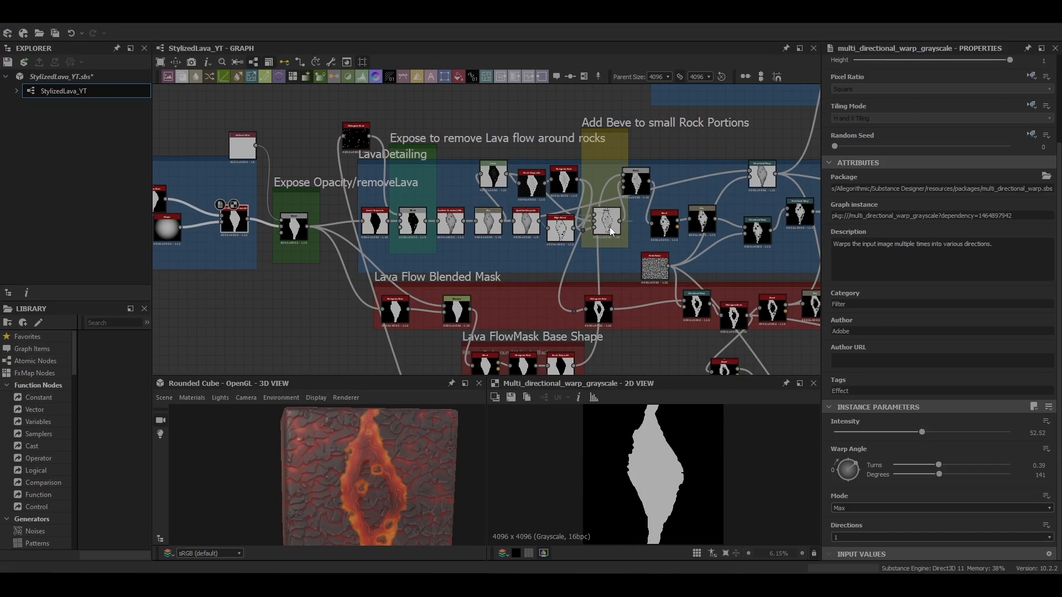
double_click(609, 227)
scroll(653, 465, "up", 4)
scroll(653, 465, "down", 5)
middle_click_drag(774, 248, 530, 250)
double_click(555, 218)
middle_click_drag(672, 248, 315, 311)
double_click(552, 223)
middle_click_drag(627, 305, 325, 179)
double_click(524, 215)
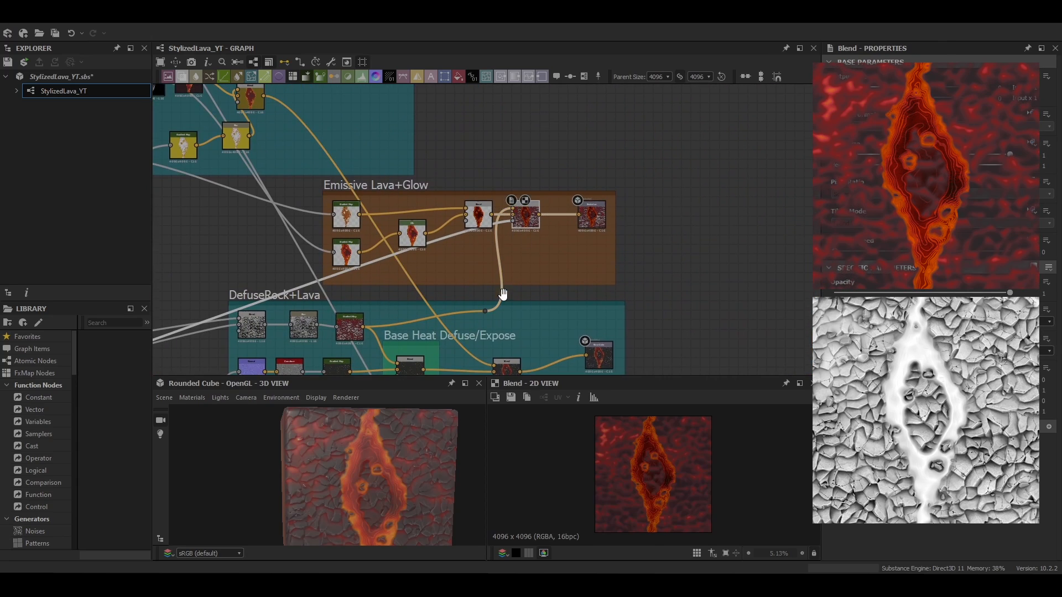
Inspect the Emissive Lava+Glow and Normal, AO, Height, Metallic node groups
middle_click_drag(503, 294, 529, 134)
double_click(530, 216)
middle_click_drag(516, 279, 493, 187)
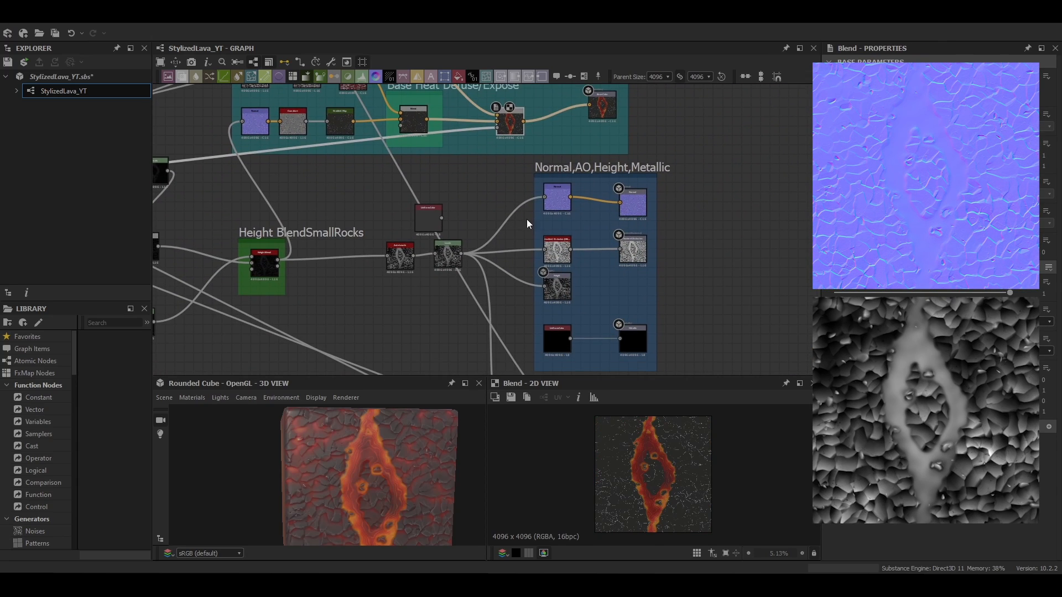
double_click(558, 200)
double_click(561, 256)
middle_click_drag(578, 295, 575, 224)
double_click(556, 223)
middle_click_drag(588, 365, 575, 253)
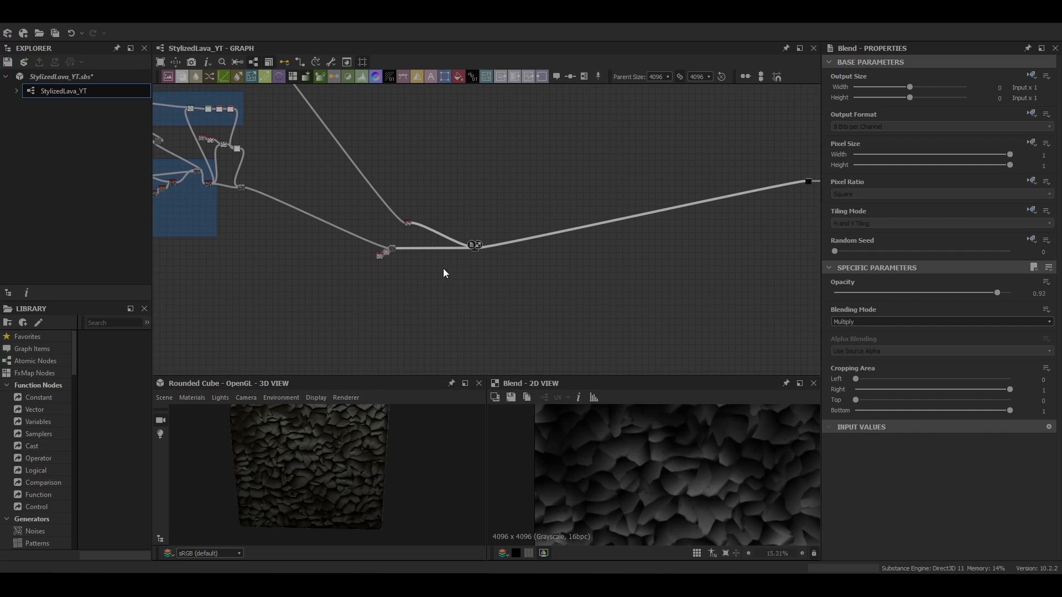
Add a new frame titled LavaGlow and resize it to an empty area
scroll(444, 268, "up", 5)
middle_click_drag(461, 267, 490, 239)
middle_click_drag(463, 286, 483, 128)
right_click(433, 257)
left_click(473, 275)
type("LavaGlow")
key("Return")
scroll(548, 200, "up", 4)
left_click_drag(363, 223, 763, 372)
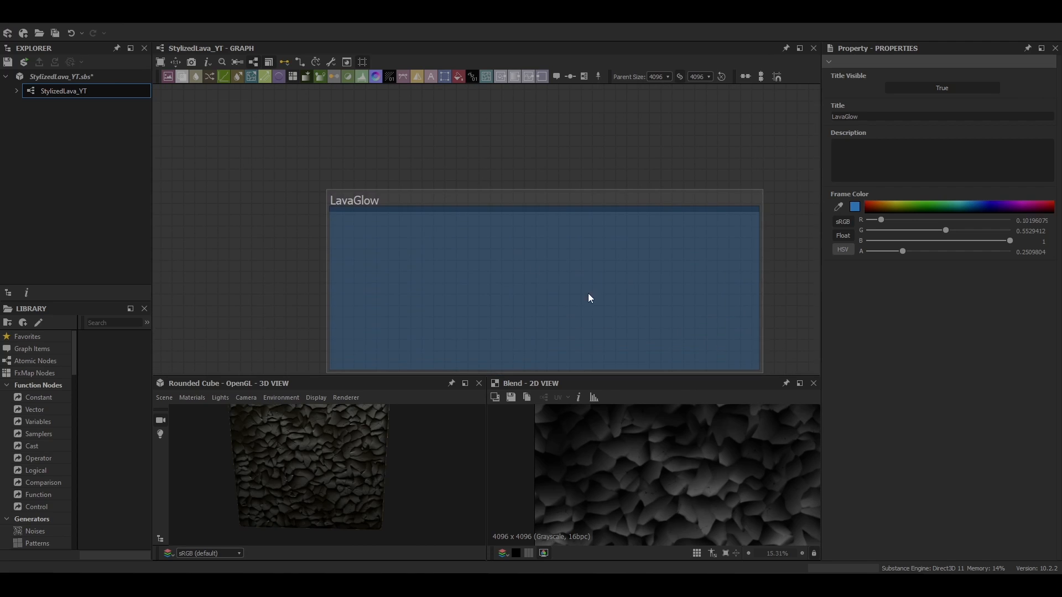
Add a Levels node inside the LavaGlow frame, connected from the height Blend output
scroll(453, 297, "down", 4)
left_click_drag(487, 249, 611, 271)
middle_click_drag(611, 271, 527, 240)
left_click_drag(497, 241, 535, 242)
key("l")
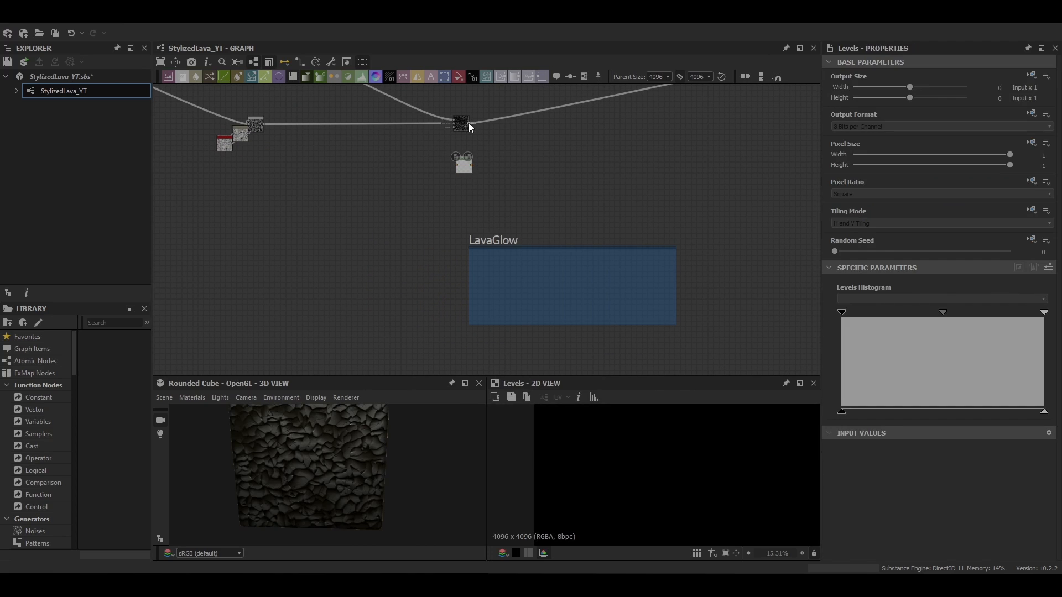
left_click_drag(463, 156, 462, 160)
middle_click_drag(478, 171, 442, 117)
left_click_drag(429, 115, 462, 210)
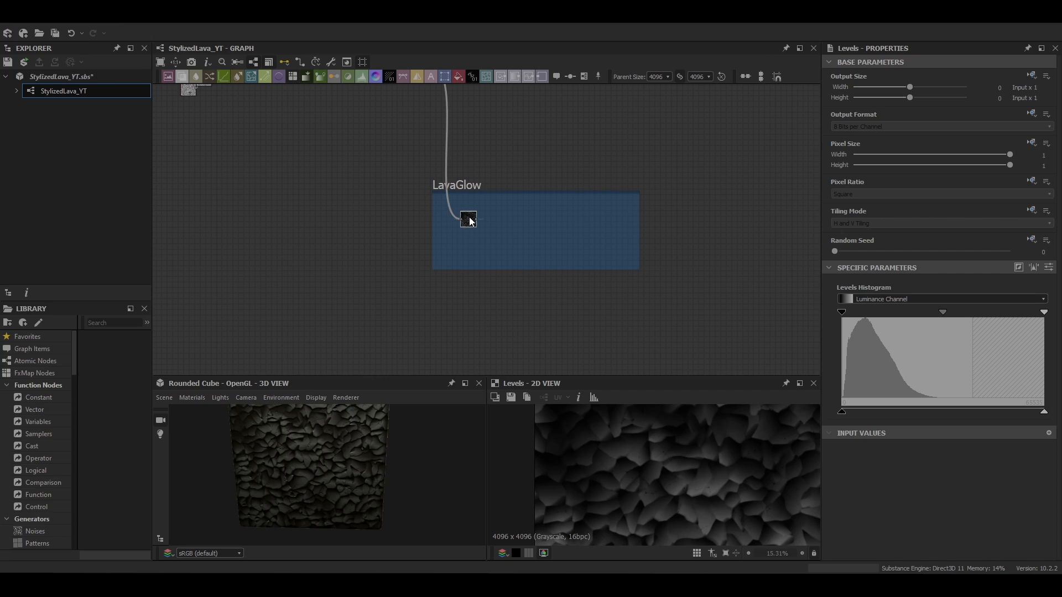
Adjust the Levels histogram, shifting the midtone toward the dark end
scroll(474, 269, "up", 4)
left_click_drag(1044, 313, 950, 319)
left_click_drag(841, 313, 1044, 316)
left_click_drag(949, 313, 806, 313)
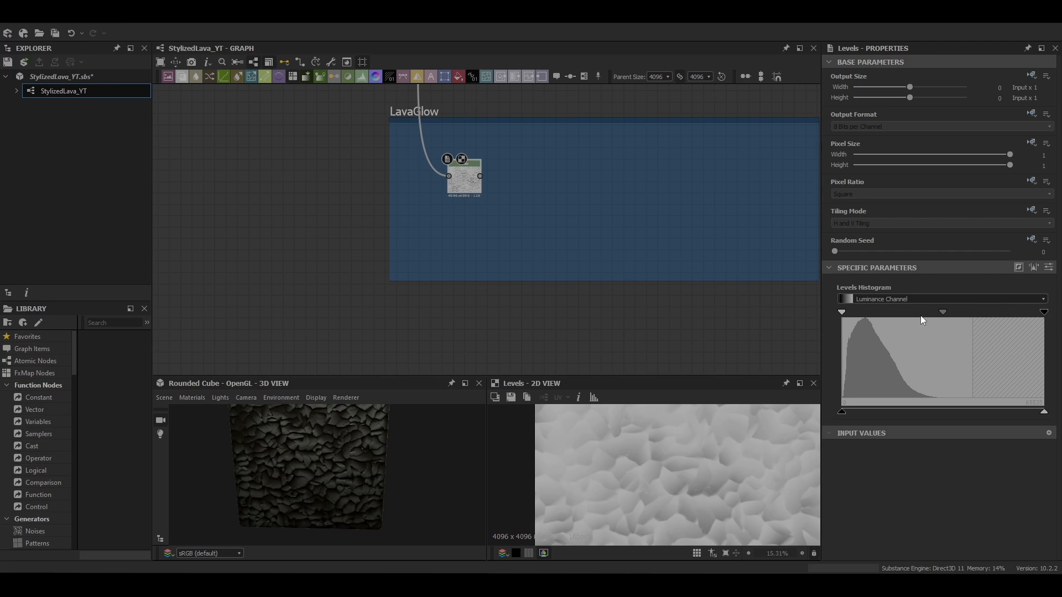
left_click_drag(942, 314, 879, 316)
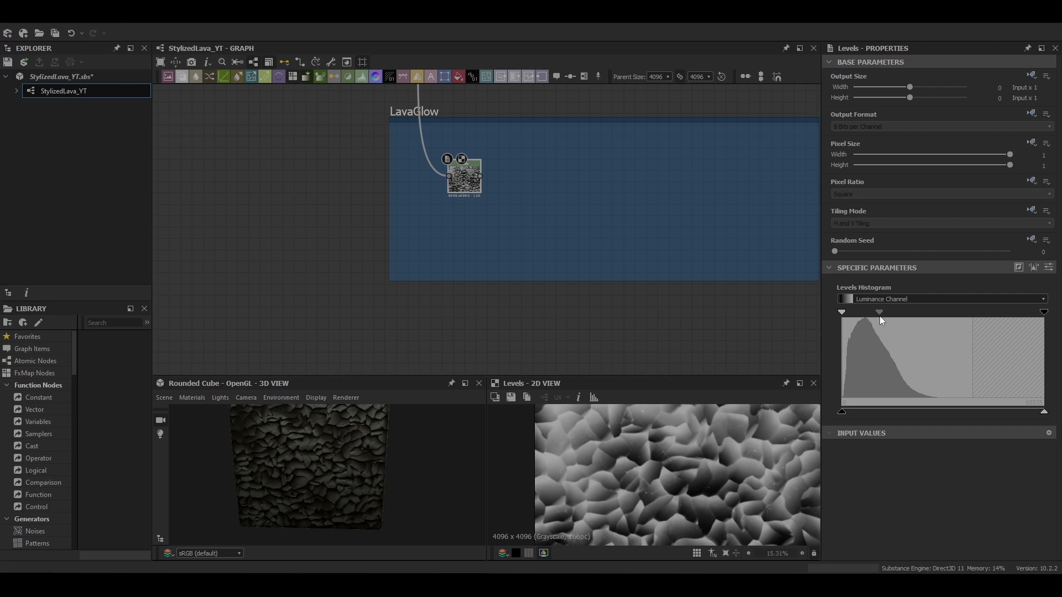
Add an Edge Detect node after the Levels node
key("f")
middle_click_drag(463, 227, 423, 250)
left_click_drag(418, 196, 390, 184)
key("space")
type("edge")
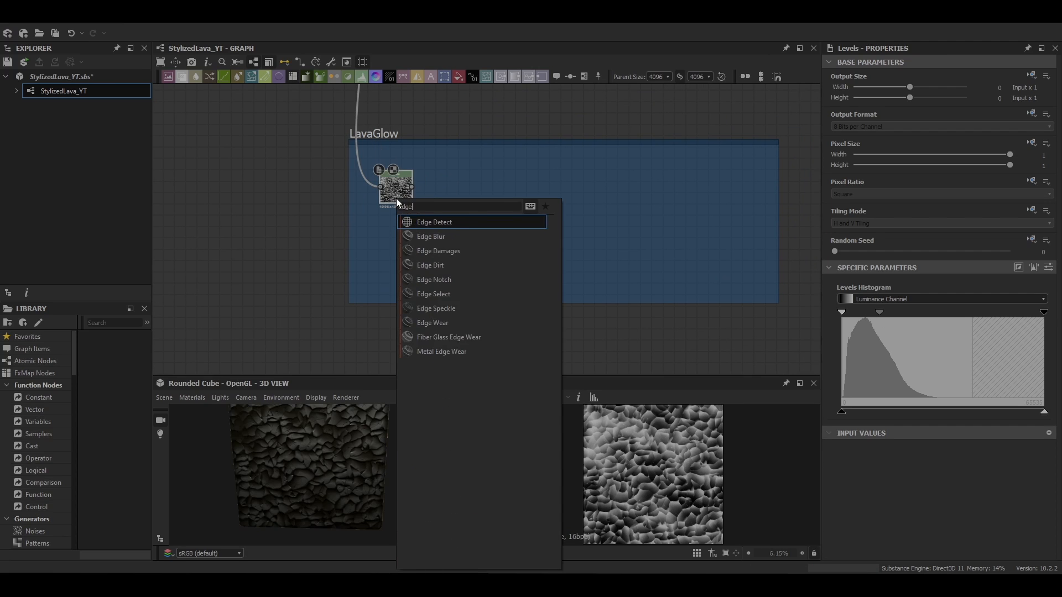
key("Return")
scroll(959, 377, "down", 3)
type("0")
key("Return")
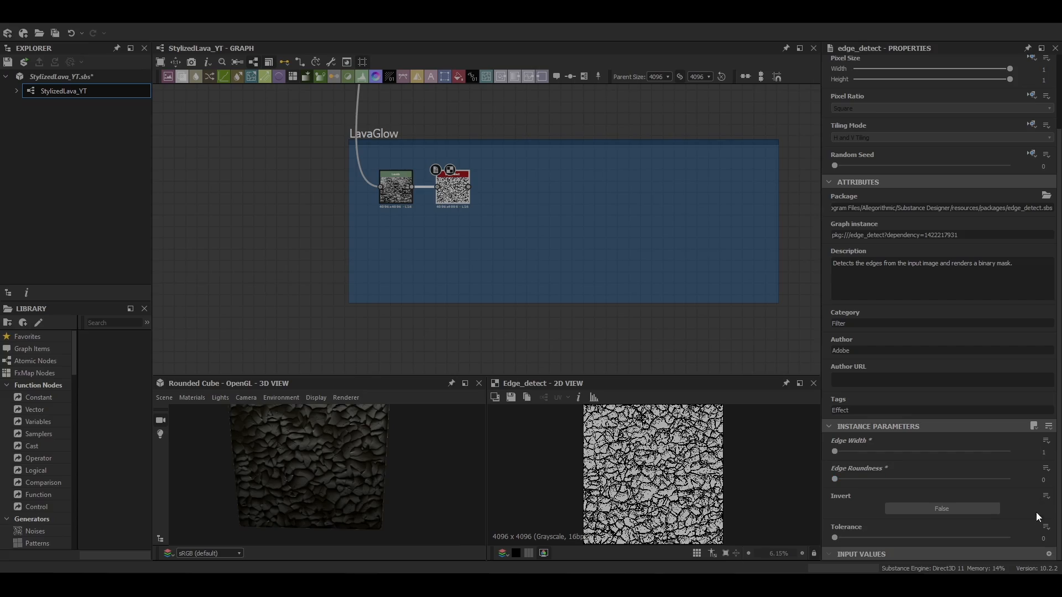
Add a Blur after the Edge Detect node and lower its intensity
scroll(629, 475, "up", 5)
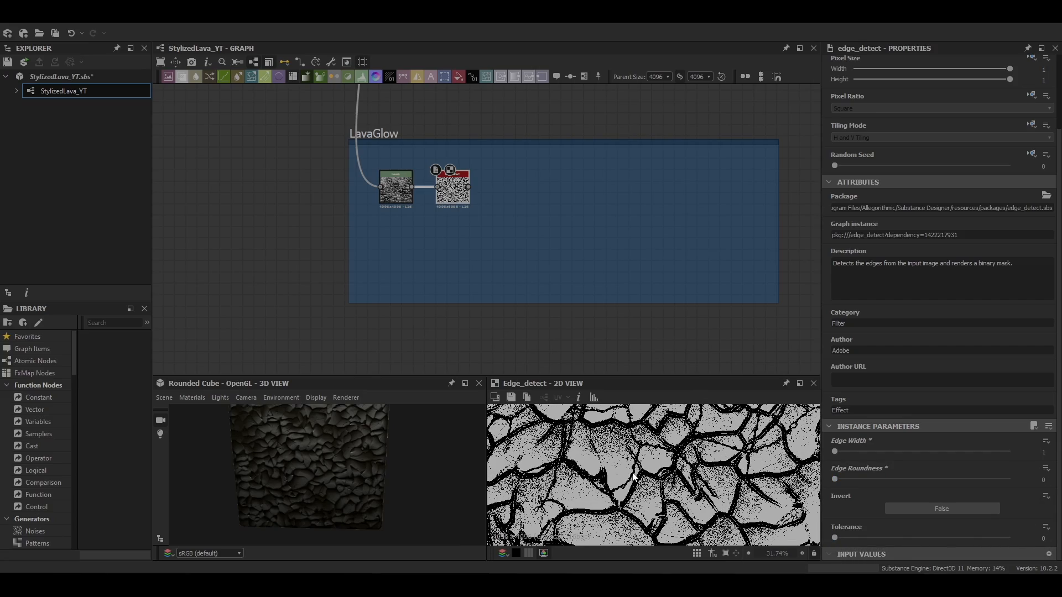
scroll(634, 476, "down", 3)
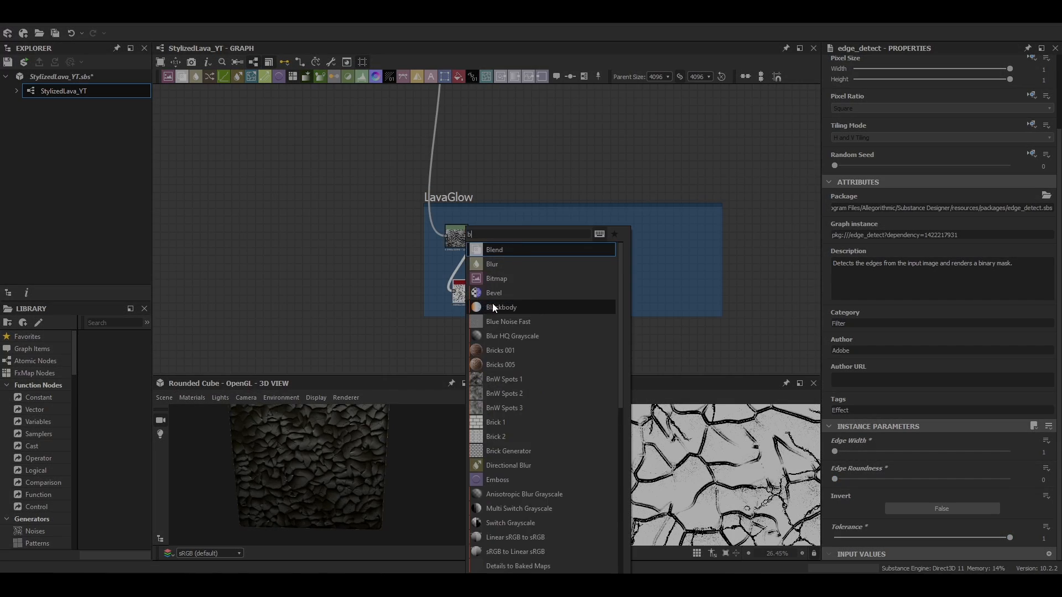
left_click(505, 292)
left_click_drag(850, 292, 840, 293)
left_click(1052, 292)
left_click(1052, 292)
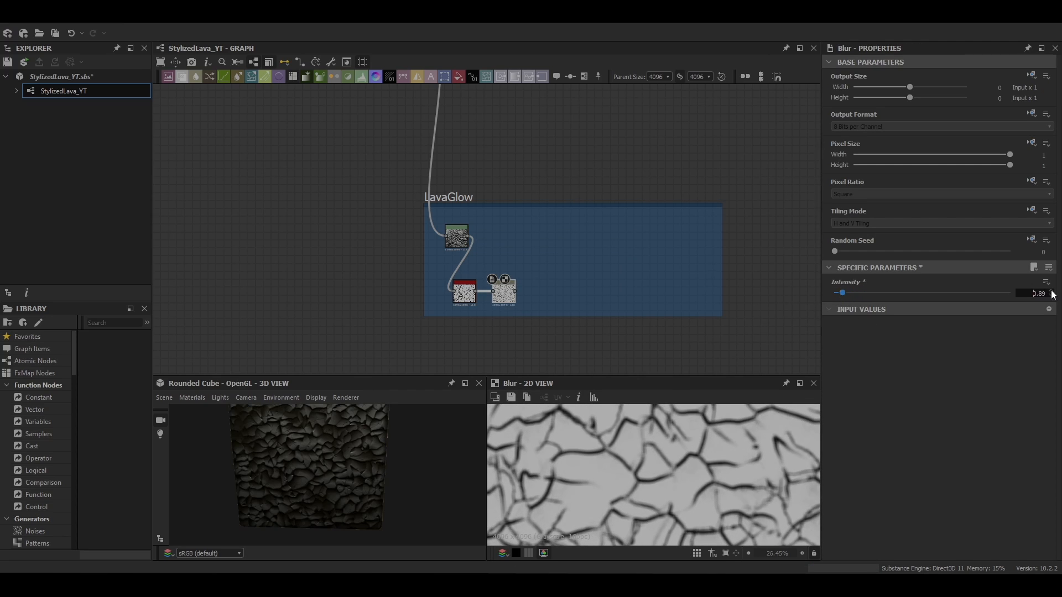
Add an Invert Grayscale node after the Blur
scroll(625, 488, "down", 6)
middle_click_drag(501, 290, 505, 248)
key("space")
type("inv")
key("Return")
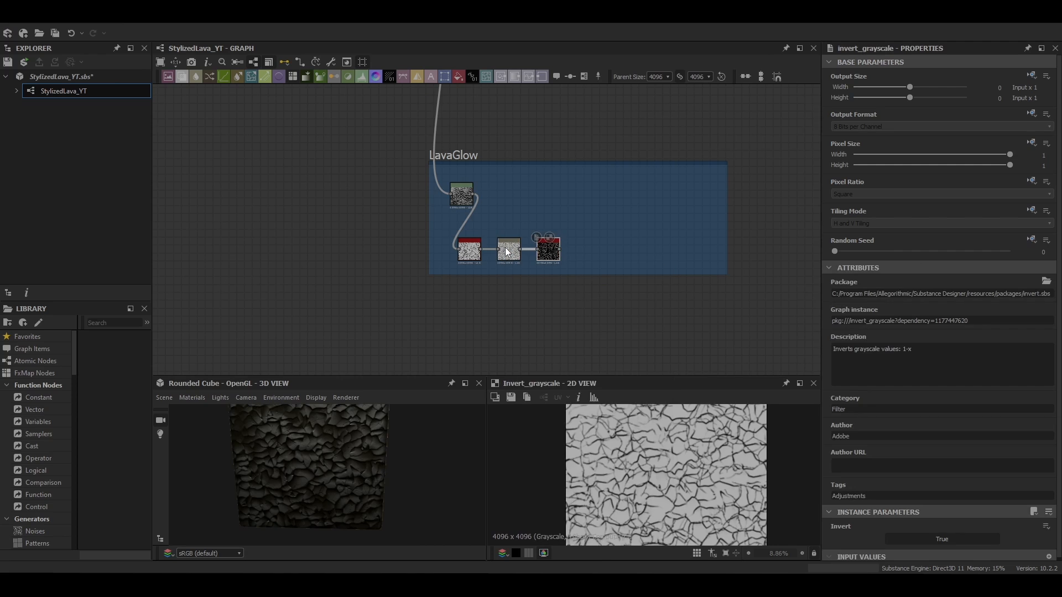
Add a Blend node set to Max (Lighten) combining the inverted edges with the Levels output
key("space")
left_click(572, 264)
left_click_drag(582, 246, 577, 227)
left_click(833, 322)
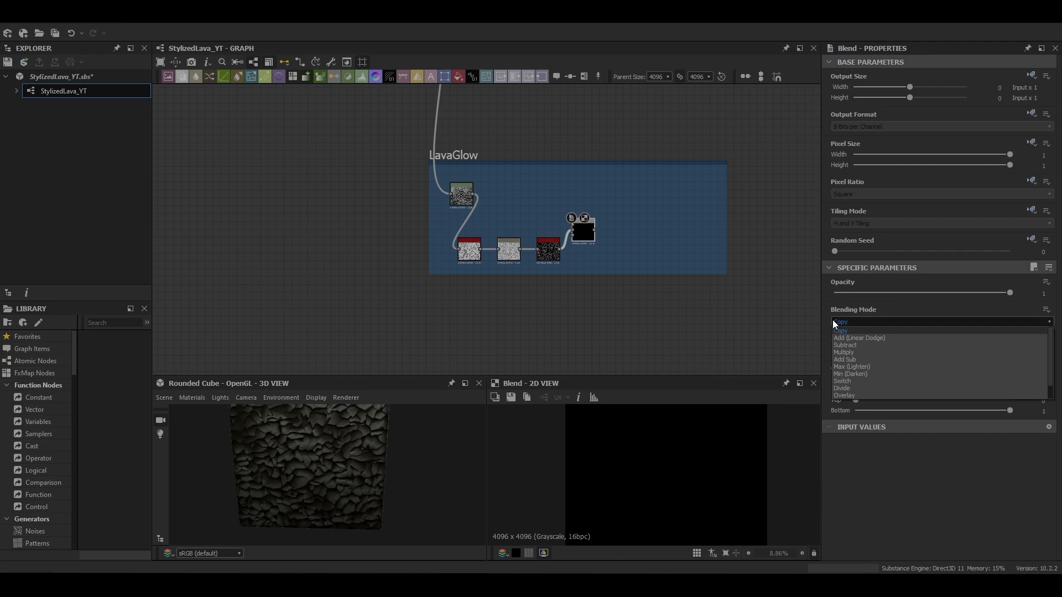
left_click(860, 369)
scroll(692, 459, "up", 2)
Add a Blur node after the Blend and set its intensity to about 3
scroll(578, 231, "up", 4)
middle_click_drag(578, 231, 604, 256)
left_click_drag(382, 177, 594, 239)
scroll(718, 464, "down", 2)
middle_click_drag(579, 256, 508, 227)
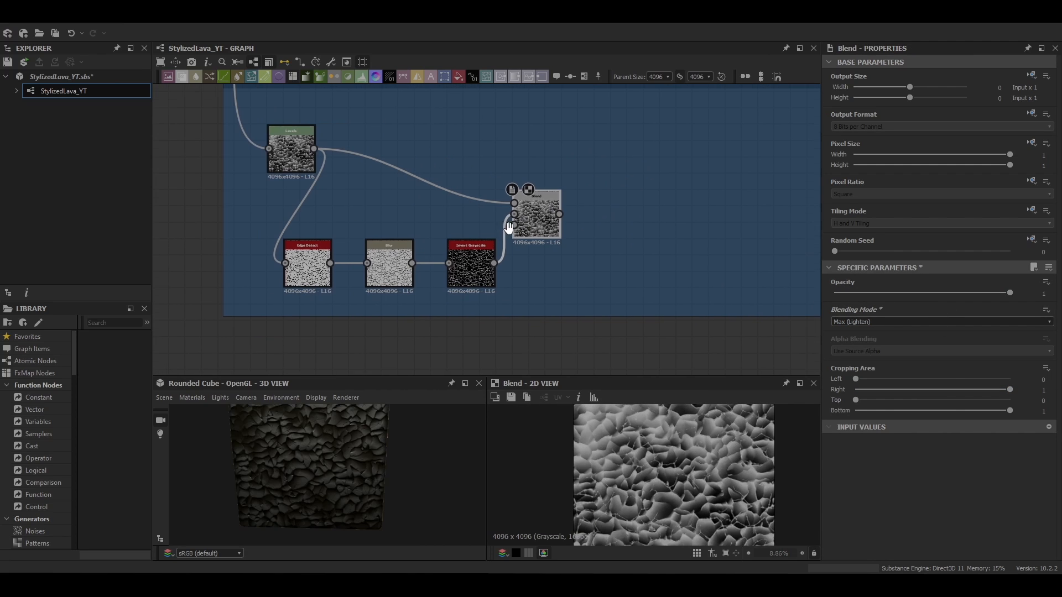
scroll(675, 470, "up", 3)
scroll(675, 470, "down", 3)
middle_click_drag(551, 272, 422, 223)
key("space")
left_click(431, 220)
left_click_drag(485, 169, 509, 201)
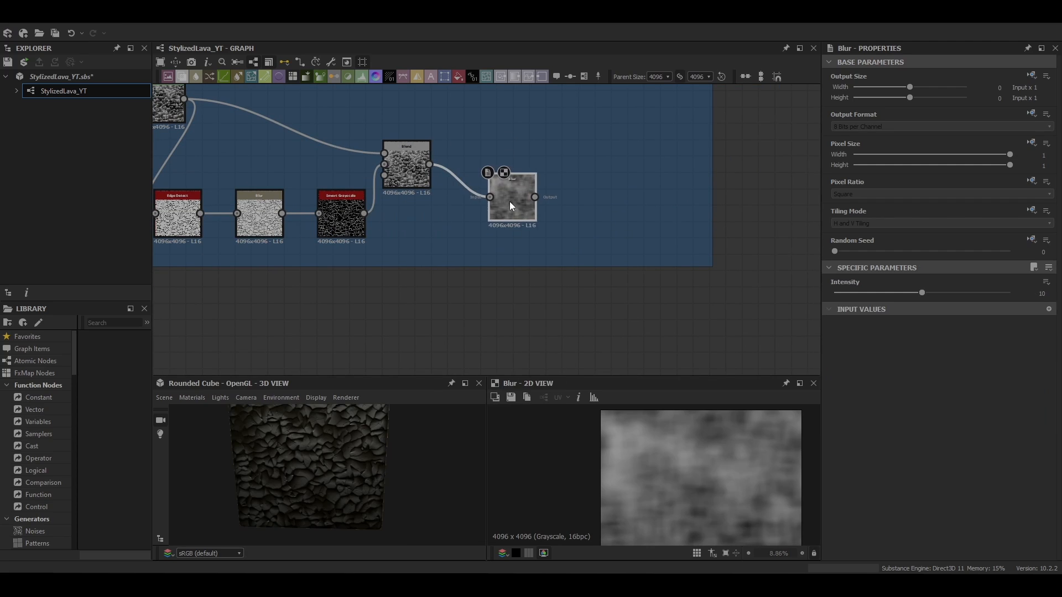
mouse_move(859, 292)
left_mouse_down()
mouse_move(831, 293)
mouse_move(862, 293)
left_mouse_up()
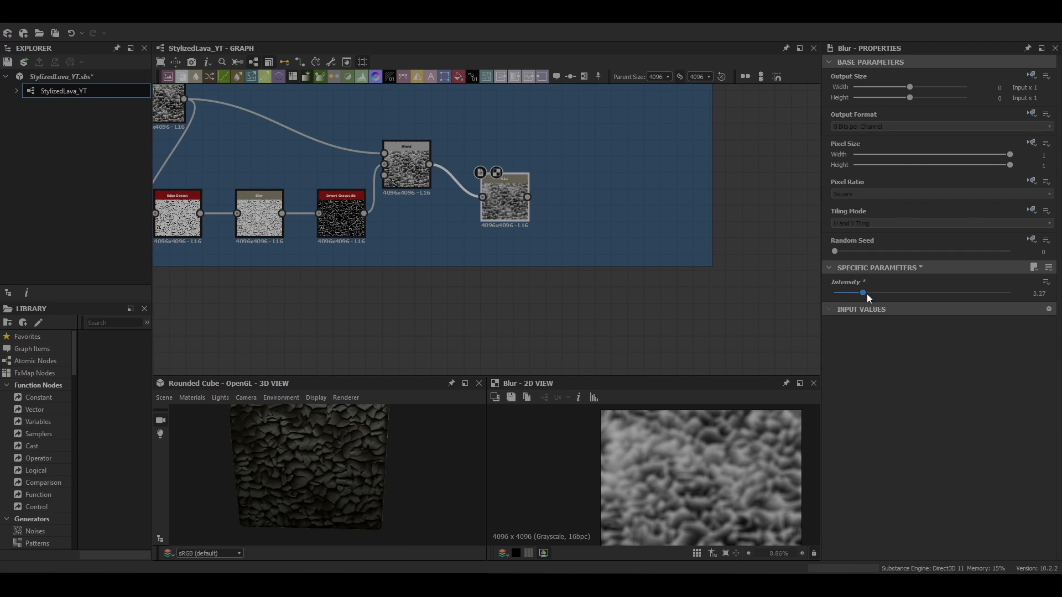
scroll(718, 468, "up", 3)
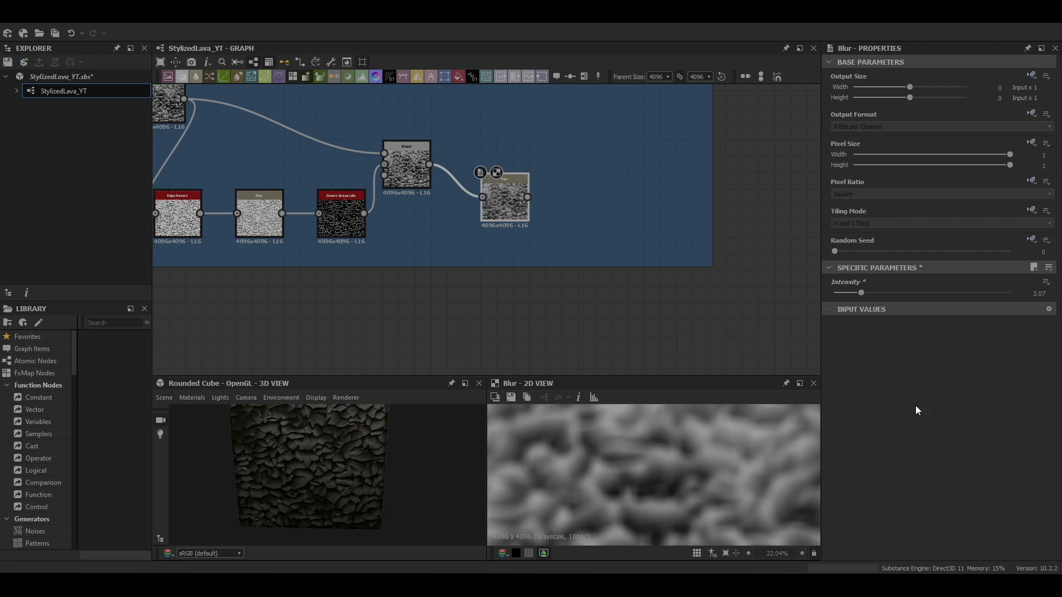
scroll(746, 455, "down", 3)
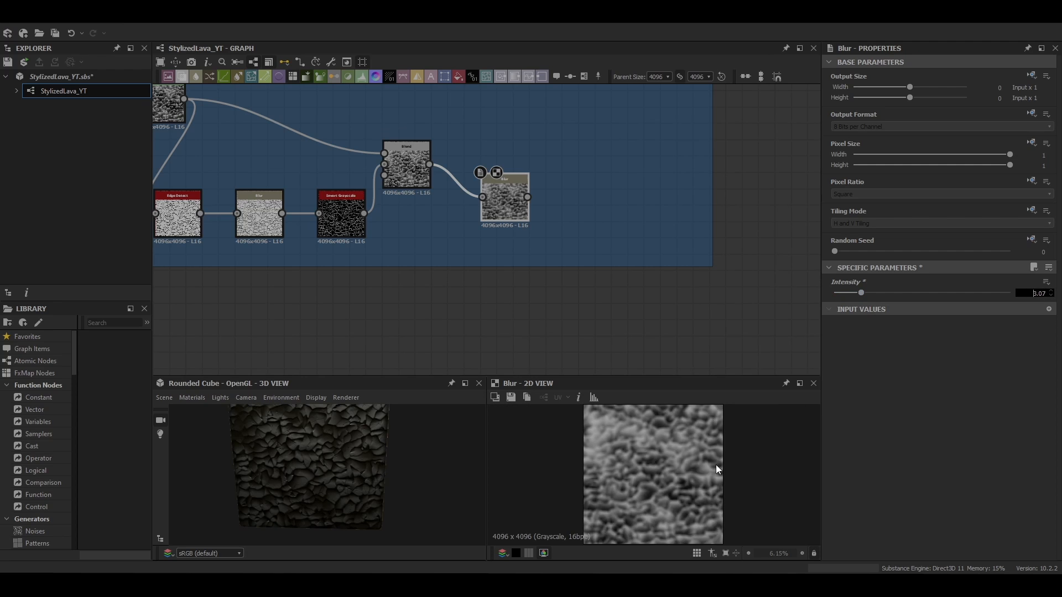
key("Return")
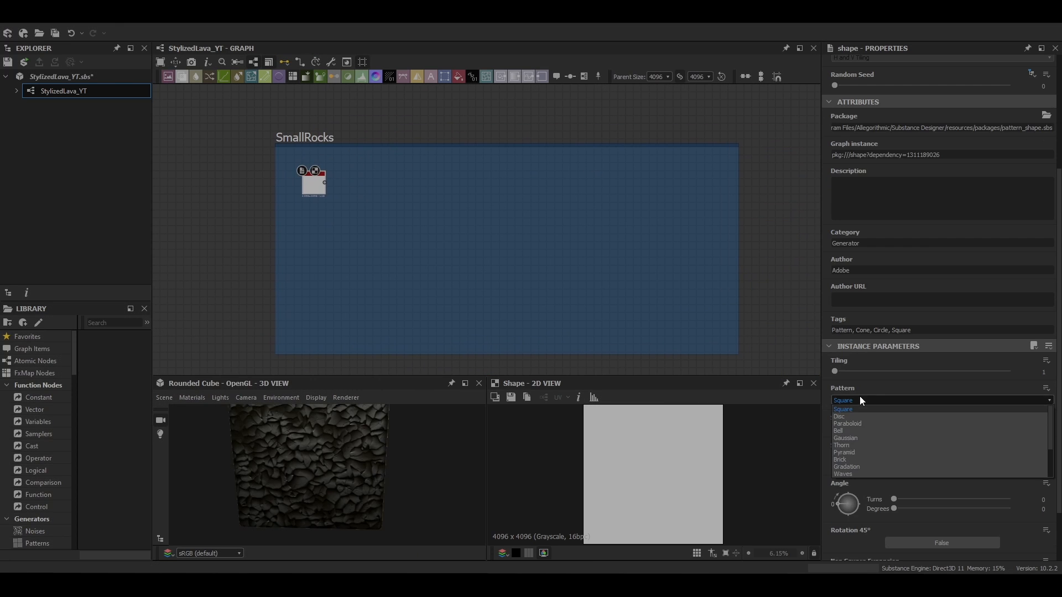
Set the Bell Shape node's scale to 1.2 in the SmallRocks frame
left_click(1051, 361)
type("1.2")
key("Return")
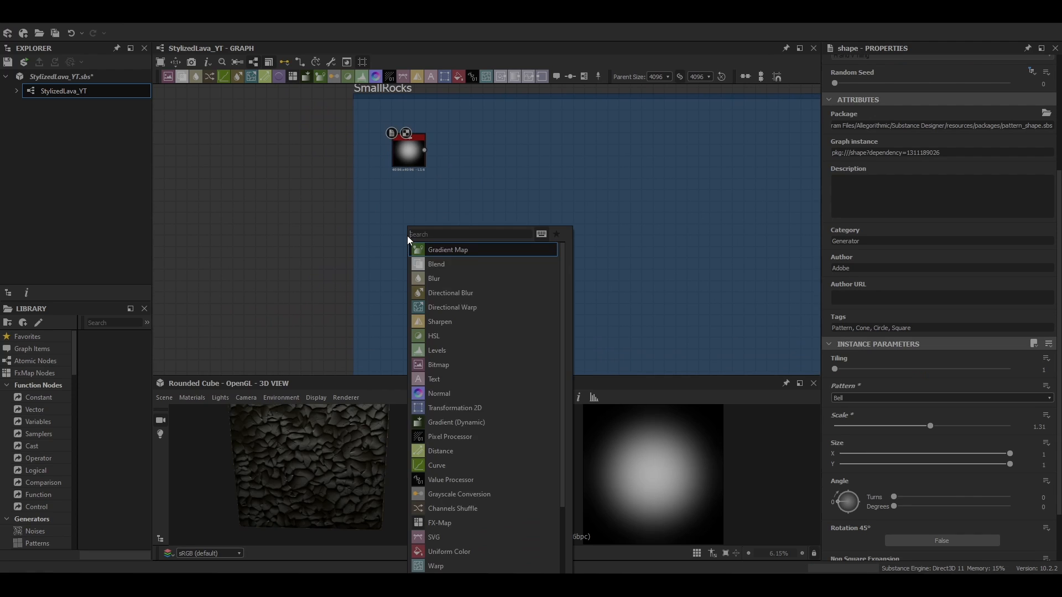
key("Return")
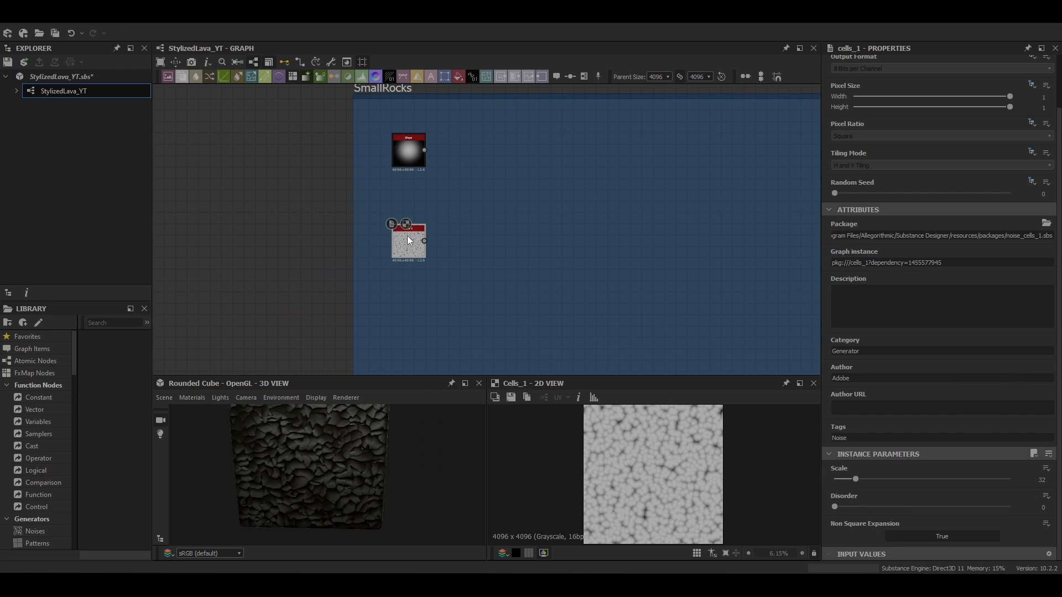
Set the Cells 1 noise scale to 3 and disorder to 0.25
left_click_drag(855, 479, 934, 524)
left_click(1039, 508)
type("0.25")
key("Return")
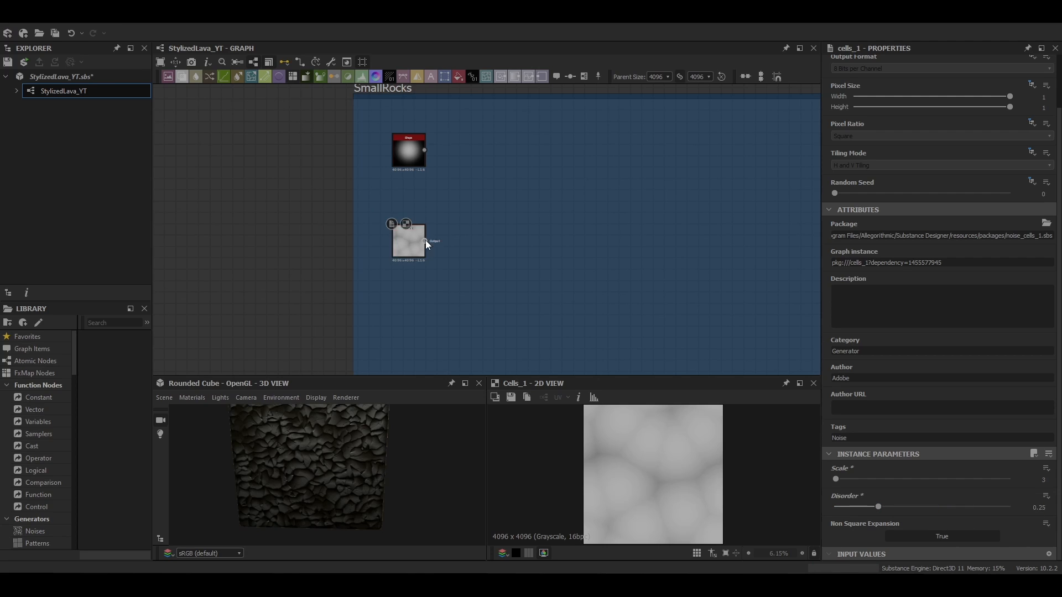
Combine the Bell shape and Cells noise in a new Blend node and change its blending mode
left_click_drag(417, 241, 418, 230)
key("space")
left_click(504, 236)
left_click_drag(416, 151, 416, 162)
left_click_drag(424, 161, 461, 195)
left_click_drag(424, 229, 461, 188)
left_click(477, 199)
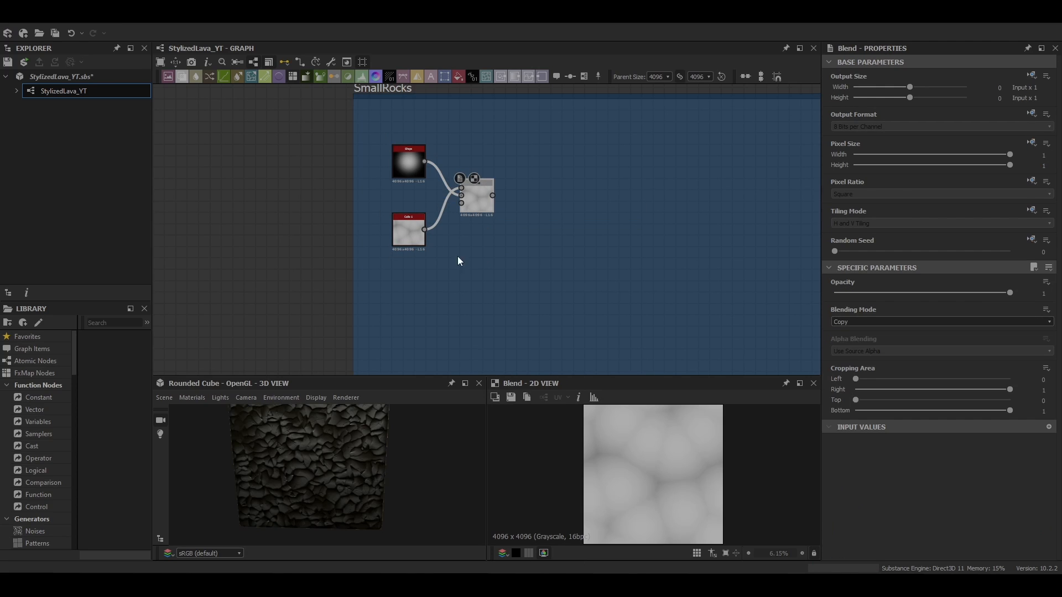
left_click(869, 321)
left_click(844, 388)
Add a second Blend node fed by the first Blend
middle_click_drag(475, 191, 491, 207)
key("space")
left_click(522, 243)
left_click_drag(561, 220, 594, 220)
middle_click_drag(463, 152, 526, 177)
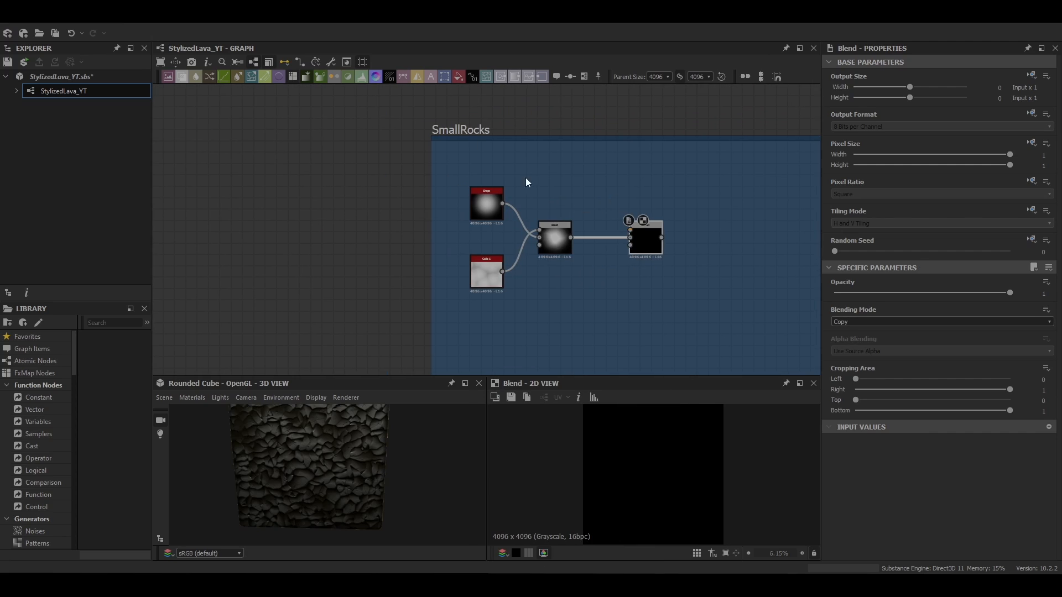
Duplicate the Bell Shape node and switch the copy's pattern to Pyramid
key("space")
left_click(491, 202)
key("ctrl+c")
key("ctrl+v")
double_click(513, 157)
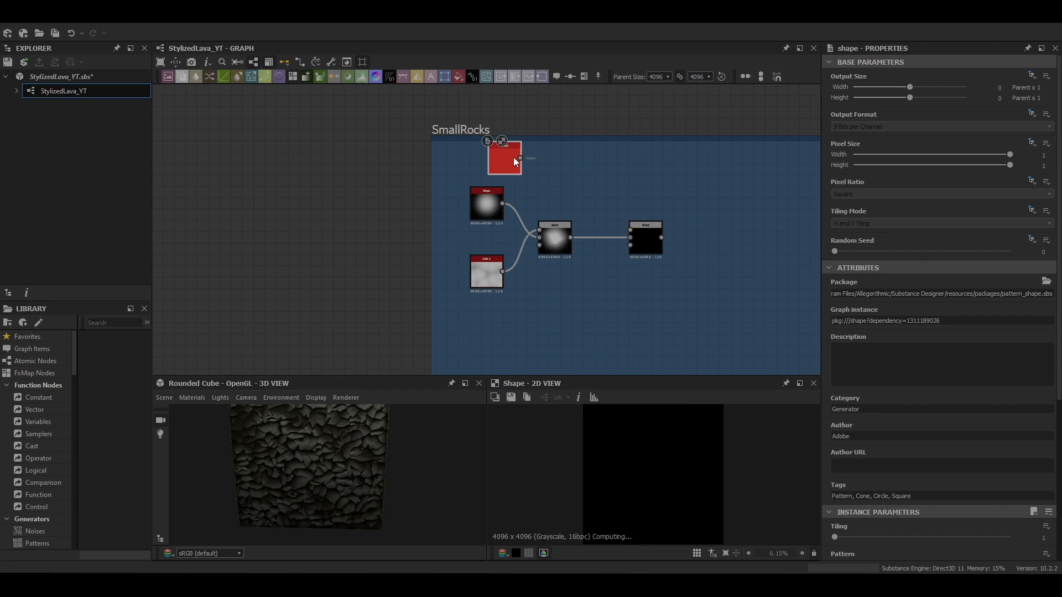
scroll(854, 470, "down", 3)
scroll(853, 468, "down", 3)
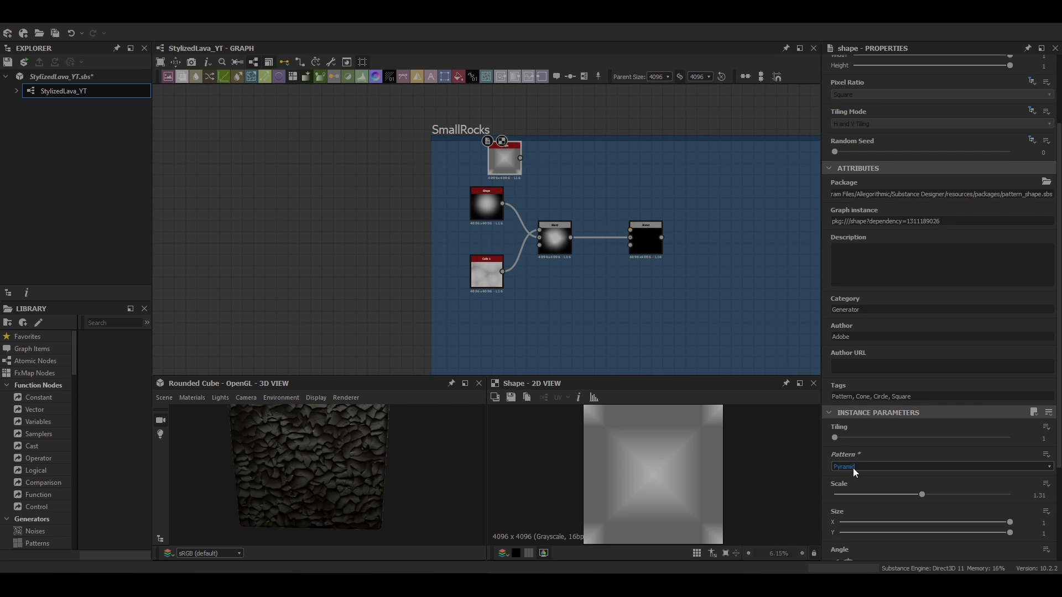
scroll(866, 500, "down", 1)
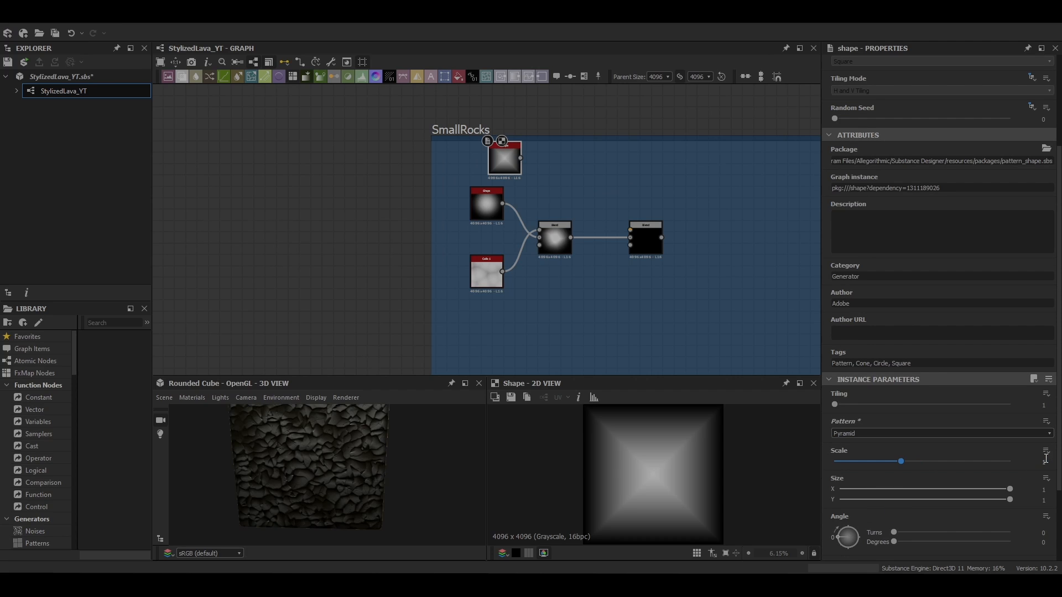
Add a Transformation 2D node after the Pyramid shape and set its tiling mode to No Tiling
key("space")
type("trans")
key("Return")
double_click(561, 160)
scroll(662, 464, "down", 2)
left_click_drag(661, 464, 642, 479)
scroll(1031, 215, "up", 2)
left_click(1032, 212)
left_click(1011, 253)
left_click(942, 224)
left_click(940, 234)
Rotate the pyramid slightly and offset it to about 0.08 X and -0.17 Y
mouse_move(683, 439)
left_mouse_down()
mouse_move(658, 403)
mouse_move(686, 458)
left_mouse_up()
left_click_drag(697, 428, 704, 412)
scroll(934, 420, "down", 1)
left_click_drag(611, 535, 585, 560)
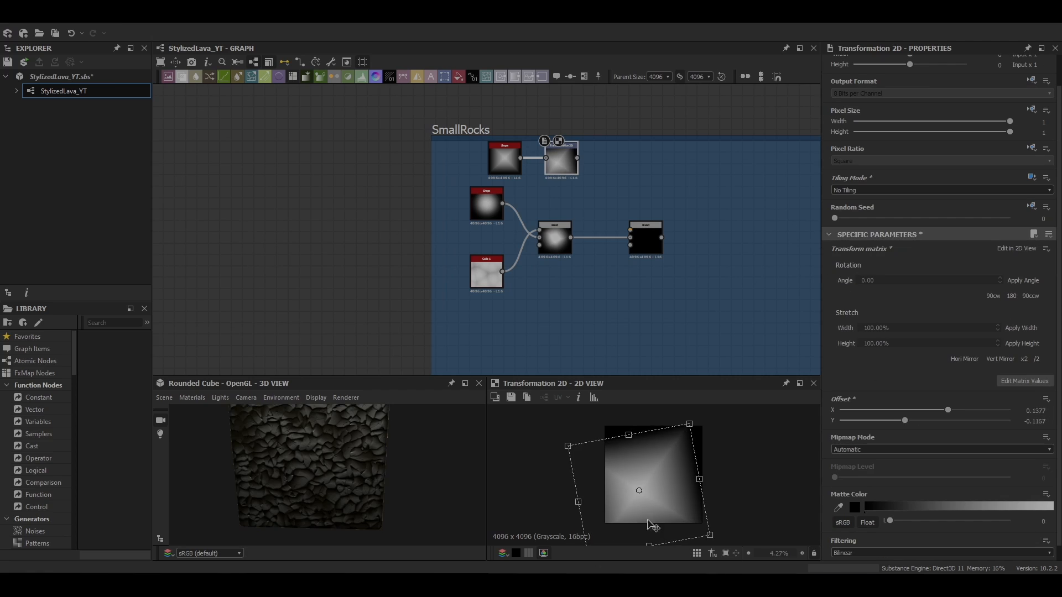
left_click_drag(689, 424, 706, 420)
left_click(695, 345)
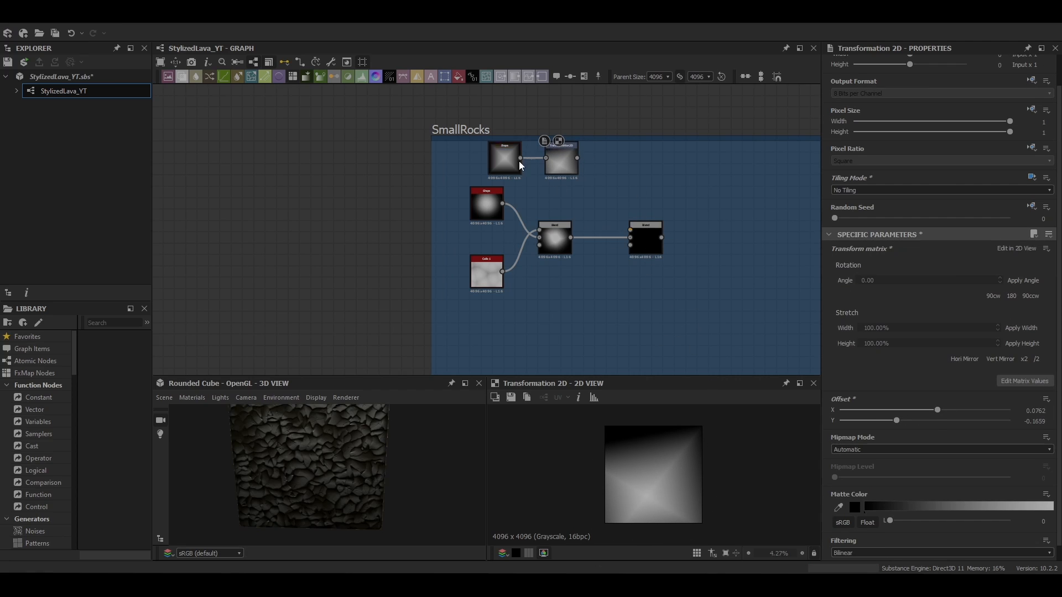
Connect the transformed pyramid into the second Blend and set its blending mode to Multiply
left_click_drag(576, 158, 630, 229)
double_click(645, 238)
left_click(857, 323)
left_click(855, 352)
scroll(674, 497, "up", 1)
left_click(562, 161)
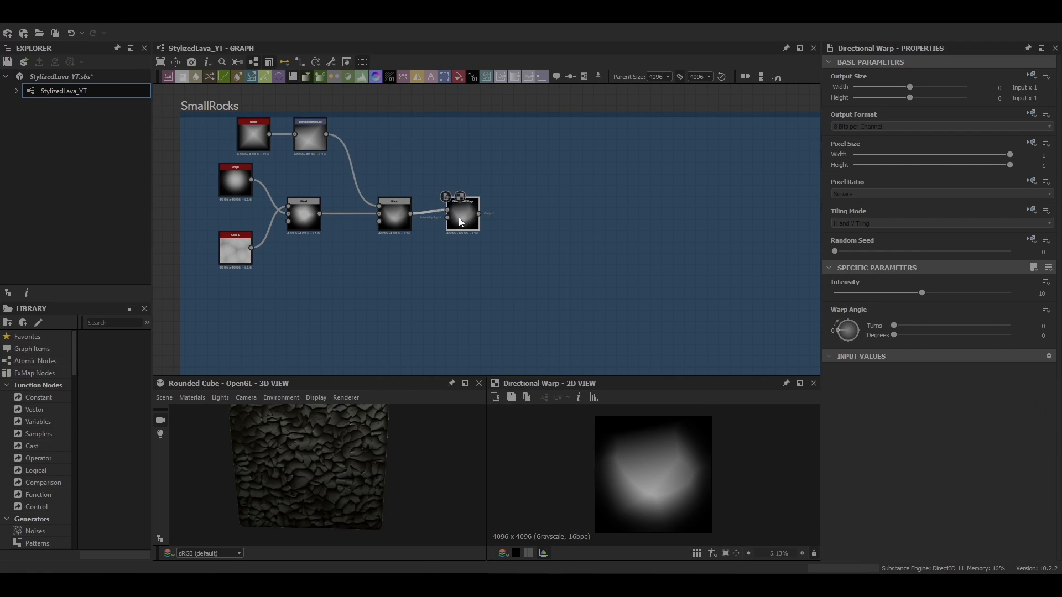
Add a Crystal 1 noise followed by a Levels node and connect it into the Directional Warp's intensity input
middle_click_drag(459, 218, 413, 154)
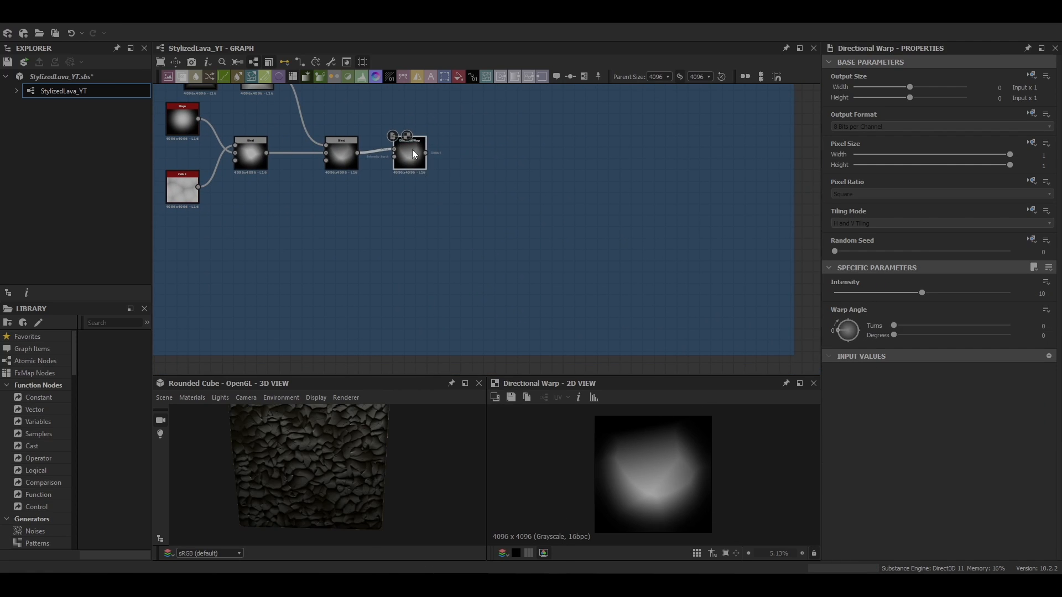
left_click_drag(412, 153, 424, 159)
key("space")
type("crys")
key("Return")
left_click_drag(356, 247, 350, 247)
scroll(893, 497, "down", 2)
left_click_drag(856, 479, 837, 482)
key("space")
left_click_drag(348, 247, 406, 164)
type("lev")
key("Return")
Adjust the Directional Warp's warp angle and tweak the Levels histogram on the crystal noise
left_click(423, 166)
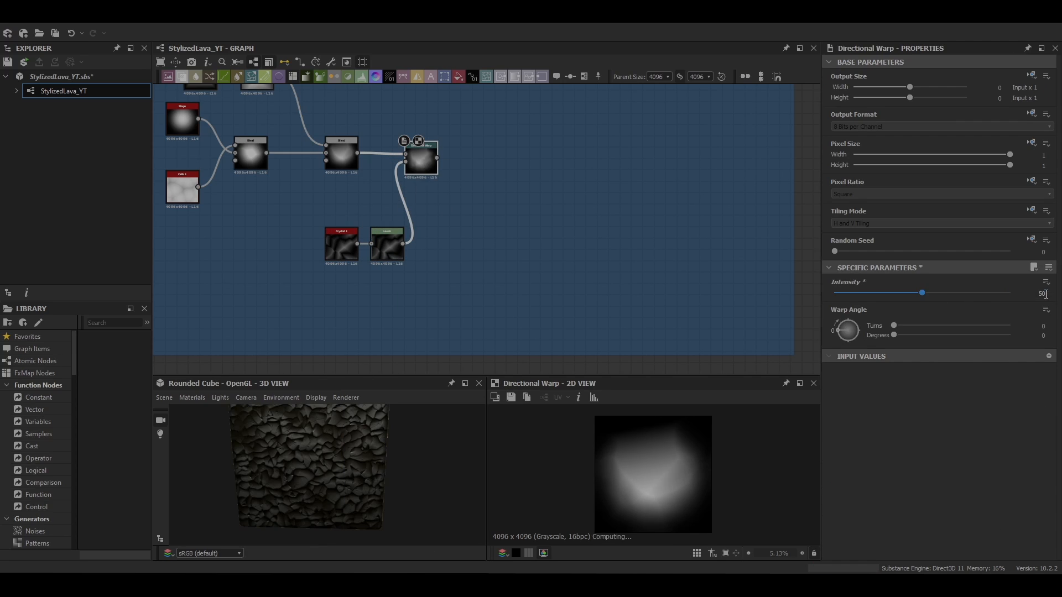
left_click_drag(856, 331, 868, 341)
scroll(647, 497, "down", 1)
middle_click_drag(475, 286, 529, 309)
left_click(449, 266)
left_click_drag(842, 412, 898, 427)
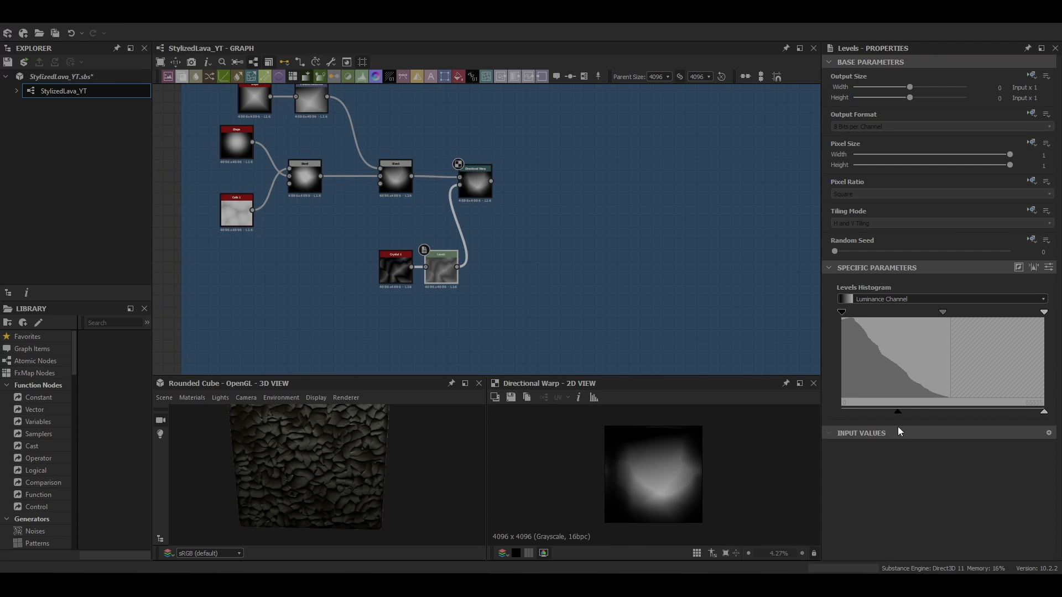
Add two Histogram Scan nodes after the Directional Warp
left_click(469, 184)
key("space")
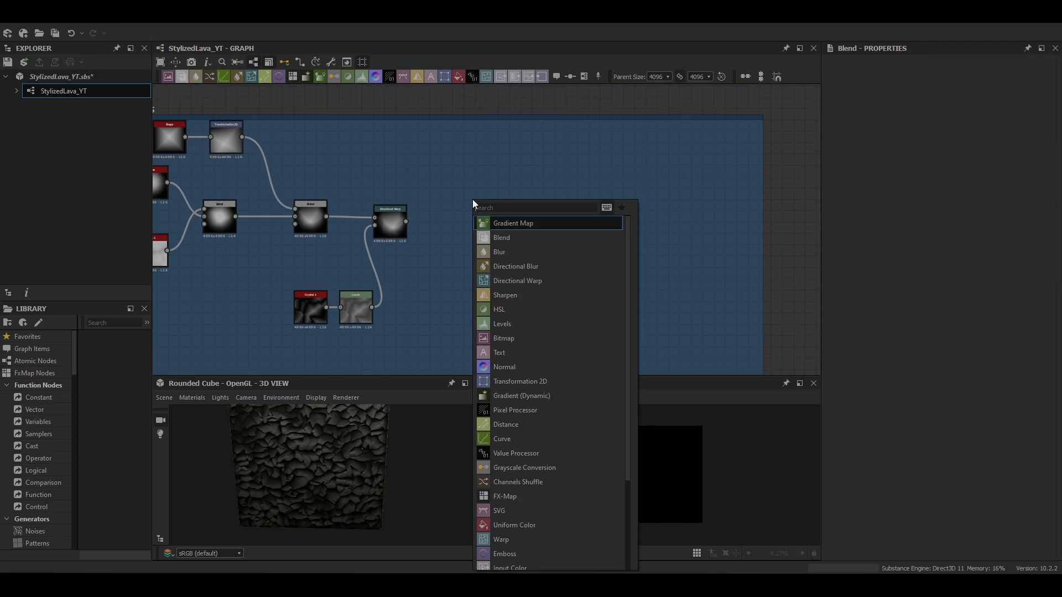
type("his")
key("Down")
key("Return")
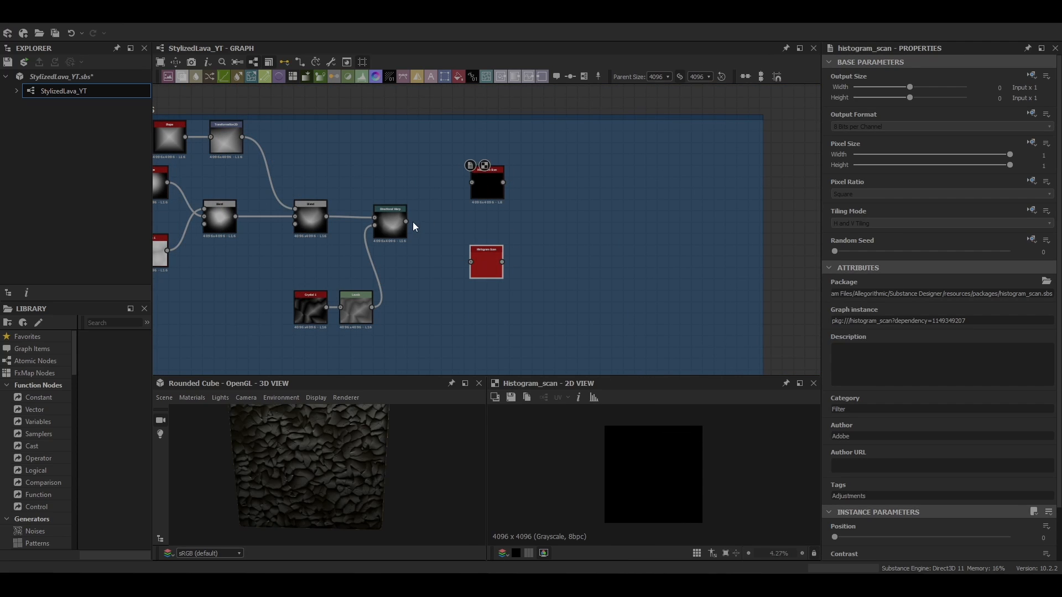
Set the first Histogram Scan's position to 0.54 and contrast to about 0.09
scroll(862, 486, "down", 2)
left_click_drag(836, 480, 929, 490)
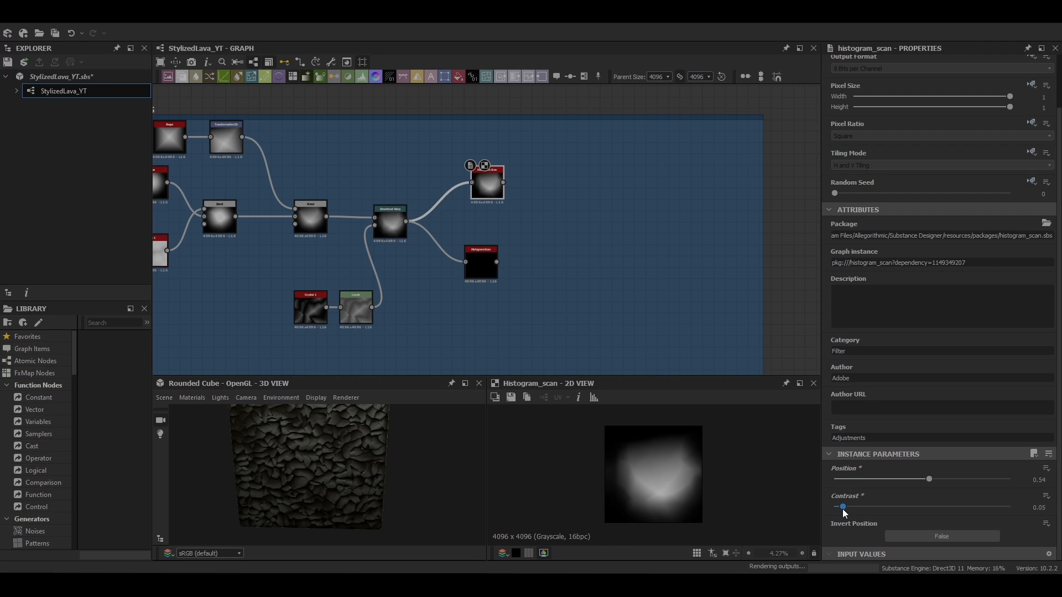
left_click_drag(849, 512, 851, 511)
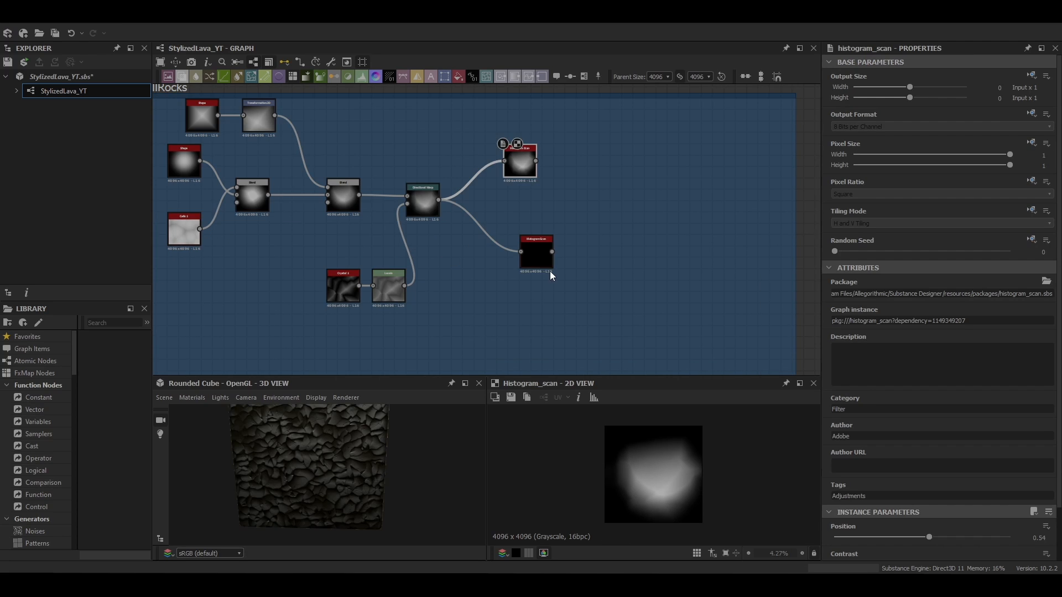
Set the second Histogram Scan's position to 0.54
left_click_drag(549, 269, 538, 269)
left_click(520, 159)
scroll(879, 317, "down", 2)
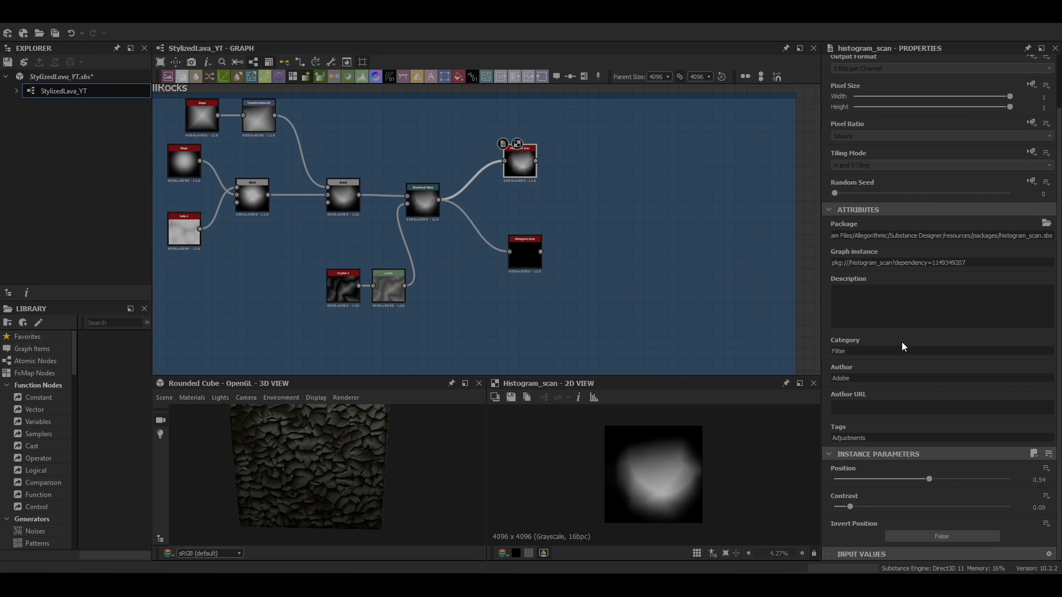
left_click(525, 254)
left_click_drag(835, 479, 927, 486)
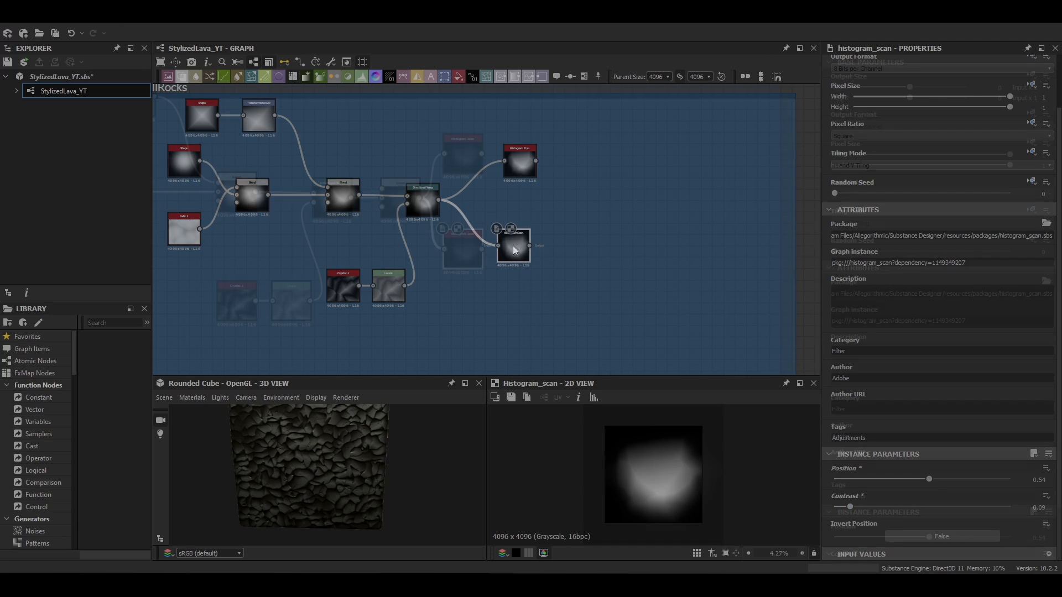
Paste a Blend node and feed it the second Histogram Scan and a new Gradient Axial
middle_click_drag(664, 246, 519, 232)
key("ctrl+v")
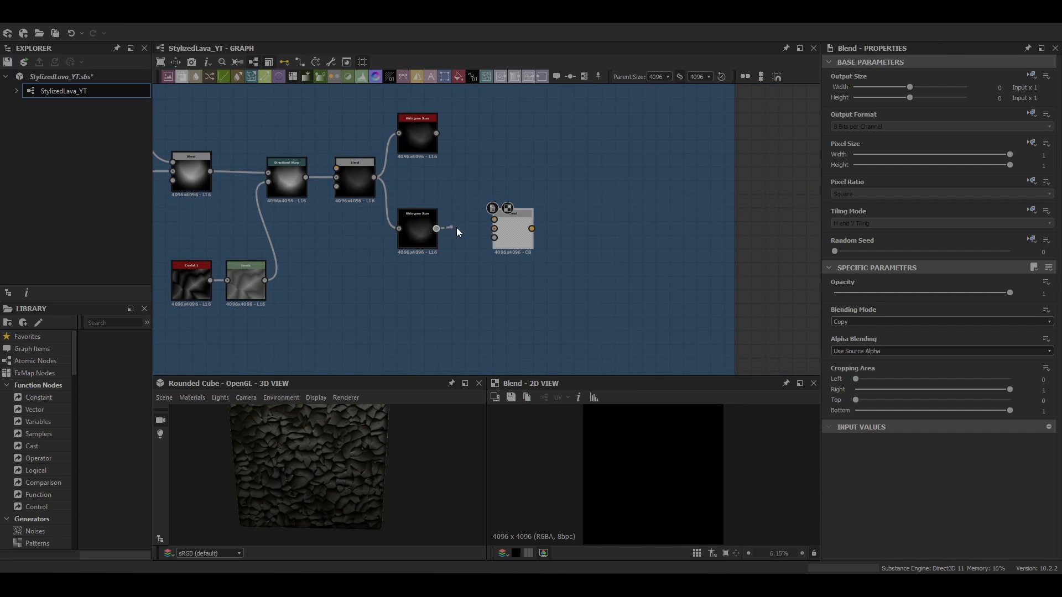
left_click_drag(506, 231, 520, 244)
key("space")
type("gr")
left_click(460, 294)
middle_click_drag(460, 296, 432, 250)
left_click_drag(416, 254, 404, 282)
left_click_drag(408, 269, 481, 187)
Set the new Blend's blending mode to Multiply
double_click(496, 205)
left_click(940, 322)
left_click(865, 354)
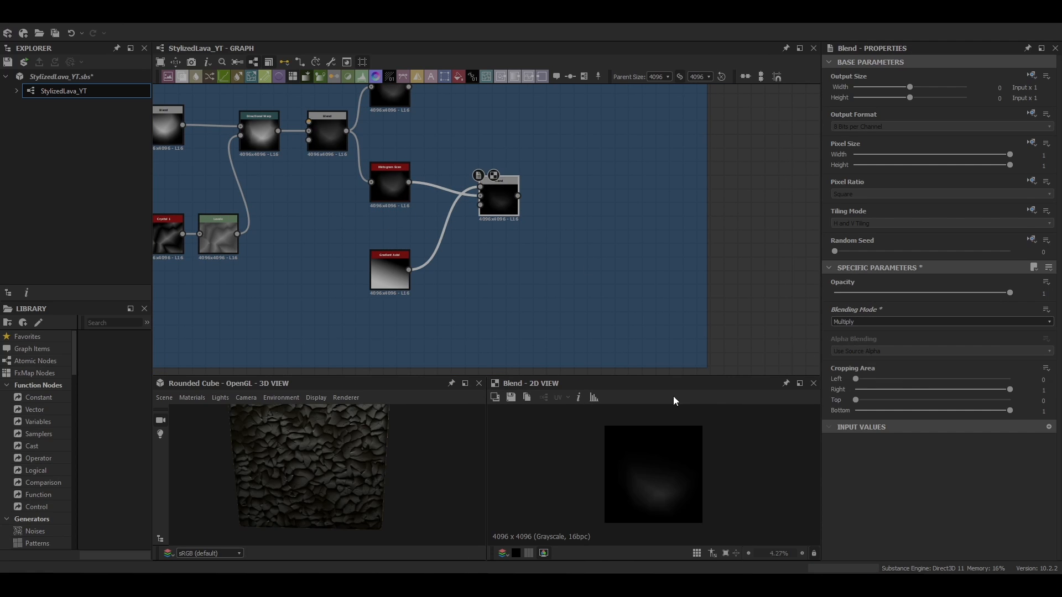
Reposition the Gradient Axial's point in the 2D view to shape the blended mask
double_click(393, 271)
double_click(500, 203)
left_click(390, 269)
left_click_drag(629, 508, 634, 518)
scroll(634, 517, "down", 1)
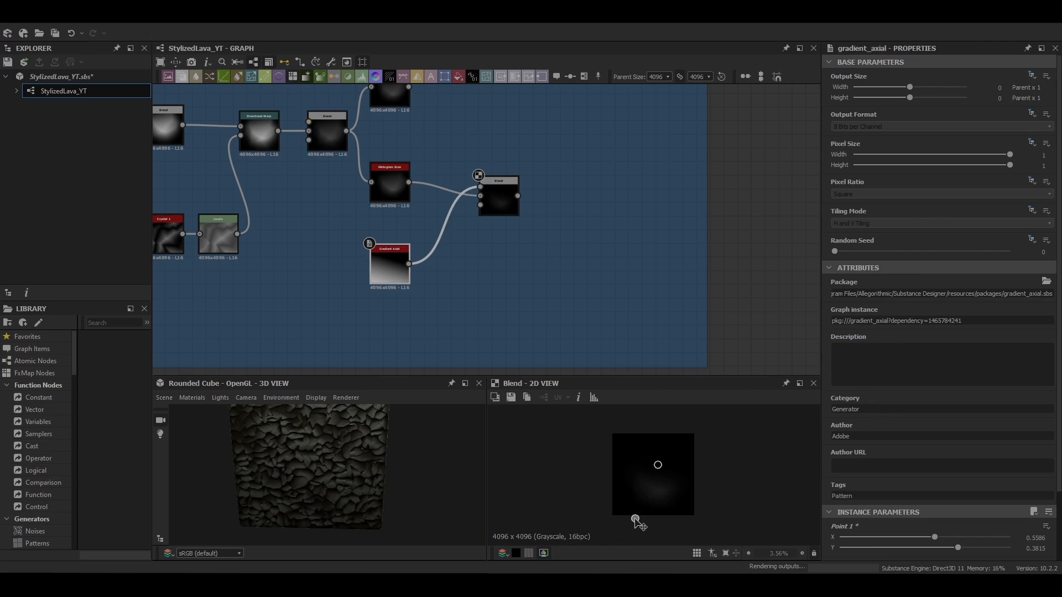
middle_click_drag(504, 292, 495, 233)
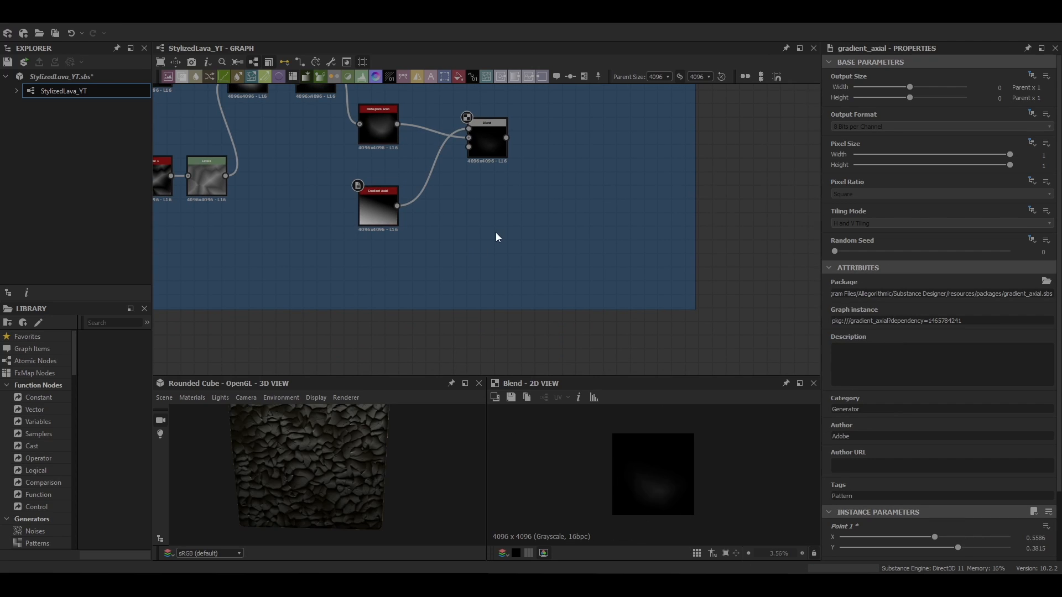
Duplicate the Multiply Blend and connect a Gradient Axial Reflected node into the copy
left_click(489, 170)
key("ctrl+c")
key("ctrl+v")
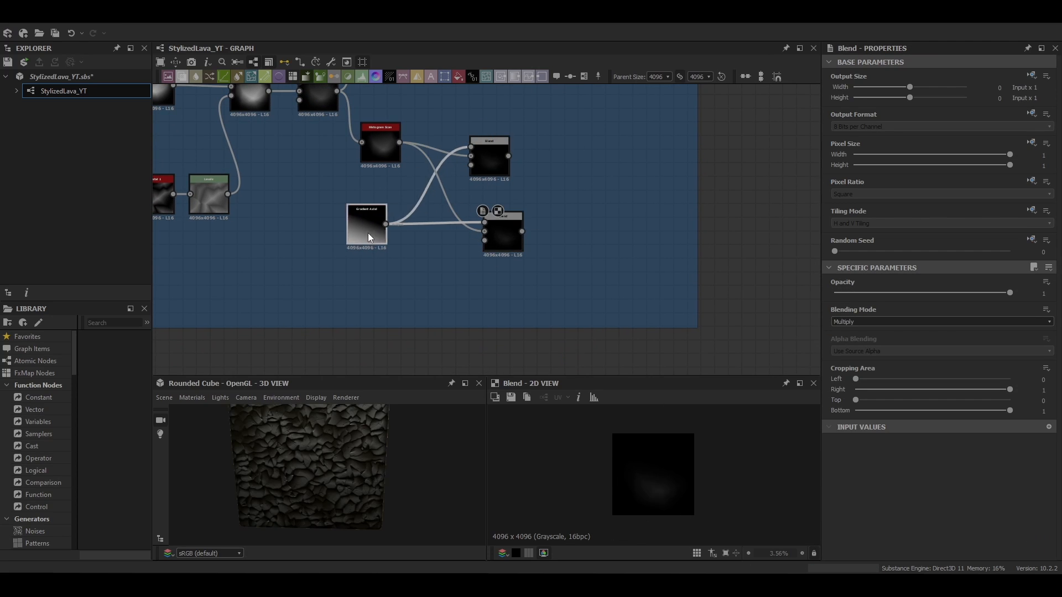
left_click(367, 234)
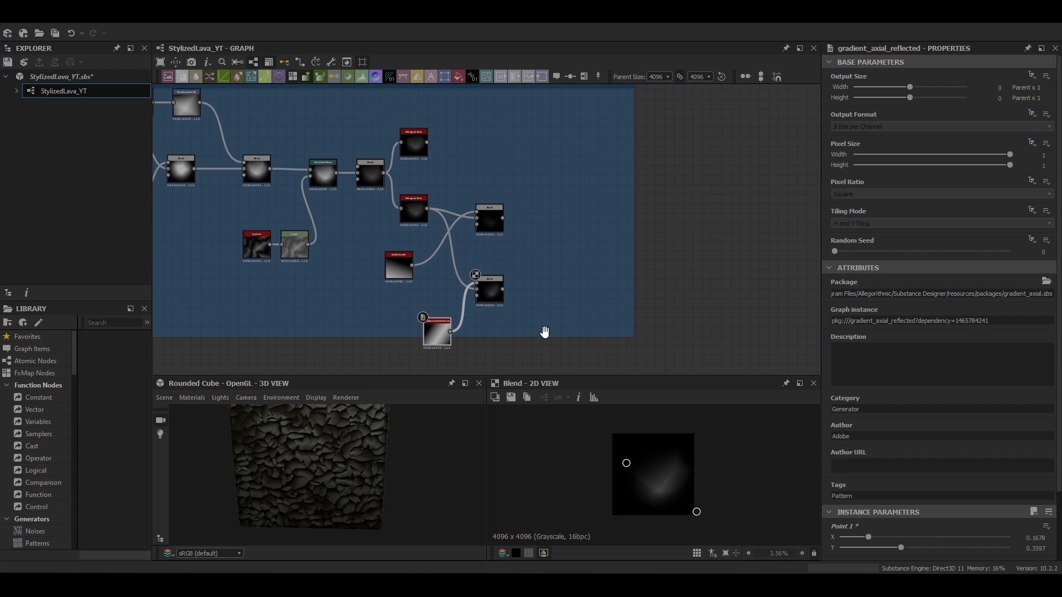
middle_click_drag(544, 332, 502, 271)
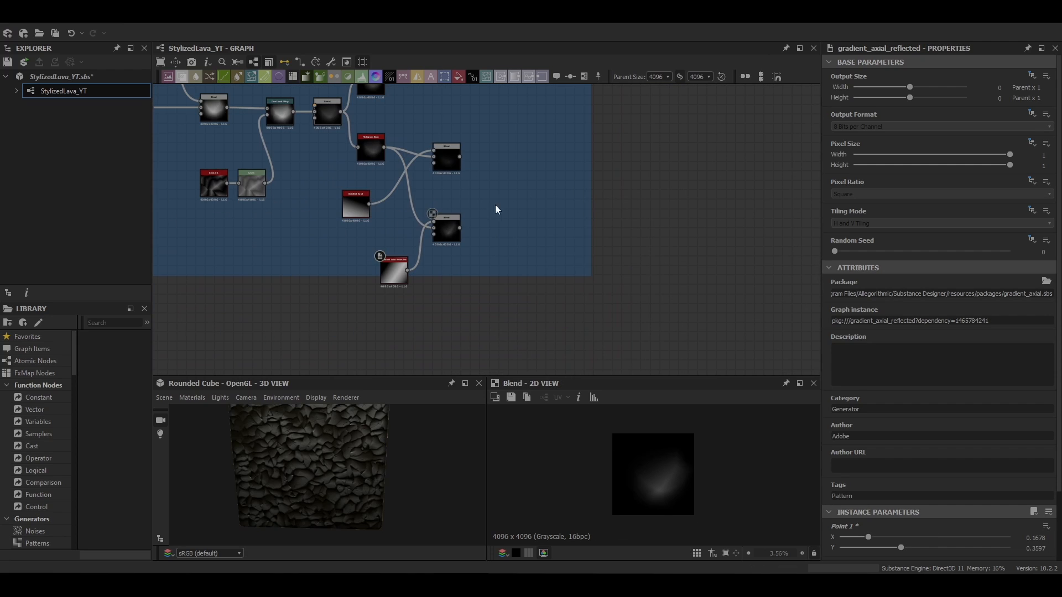
Add a Directional Warp after the second Blend, driven by a Perlin Noise, with intensity 11.15 and warp angle 32 degrees
left_click(448, 221)
key("space")
type("dire")
key("Return")
key("space")
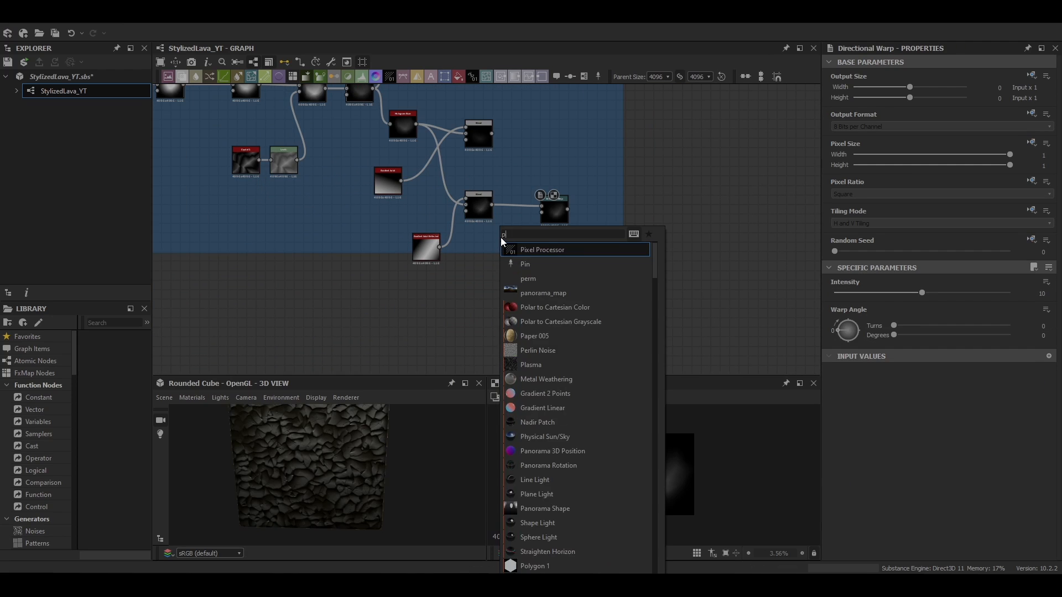
type("perlin")
key("Return")
scroll(505, 254, "up", 4)
left_click_drag(477, 252, 529, 192)
left_click(559, 203)
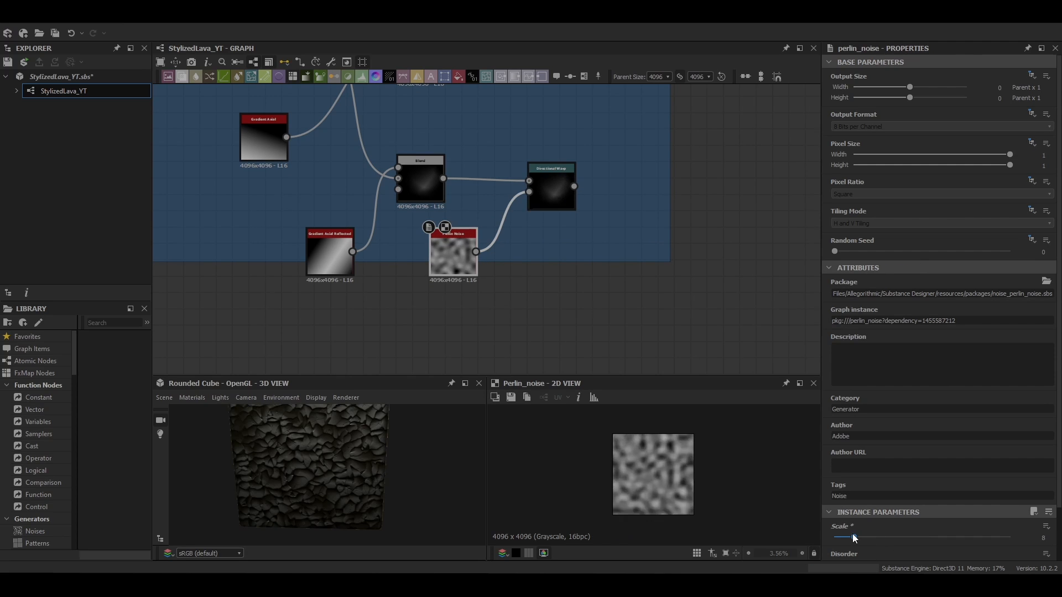
scroll(858, 541, "down", 1)
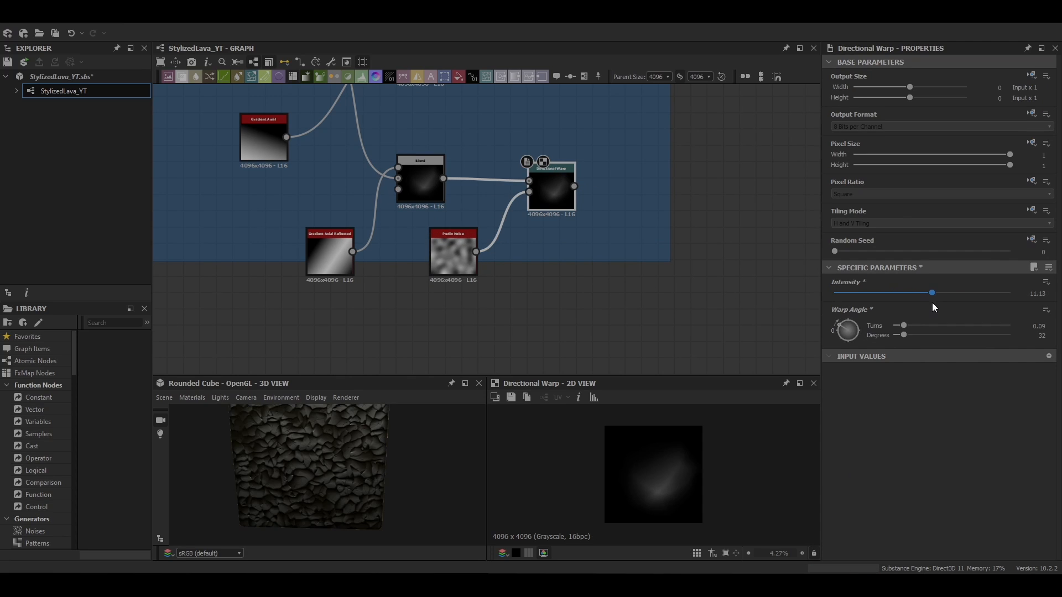
scroll(502, 335, "down", 3)
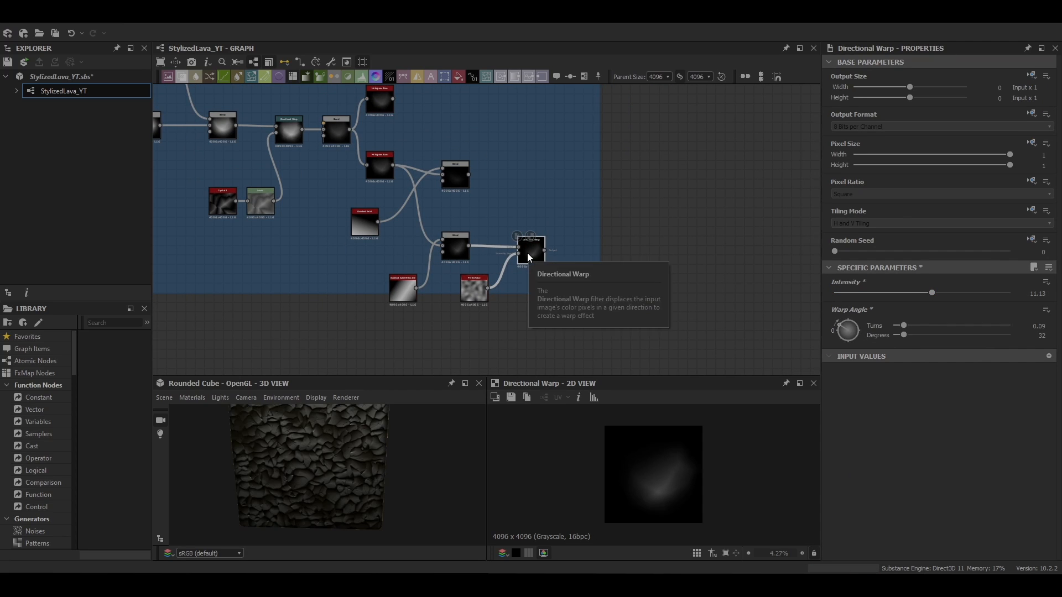
middle_click_drag(527, 253, 509, 210)
Copy the Gradient Axial and combine it with the warped result through a new Blend node
left_click(354, 183)
key("ctrl+c")
key("ctrl+v")
left_click_drag(488, 231, 525, 246)
left_click(520, 212)
key("b")
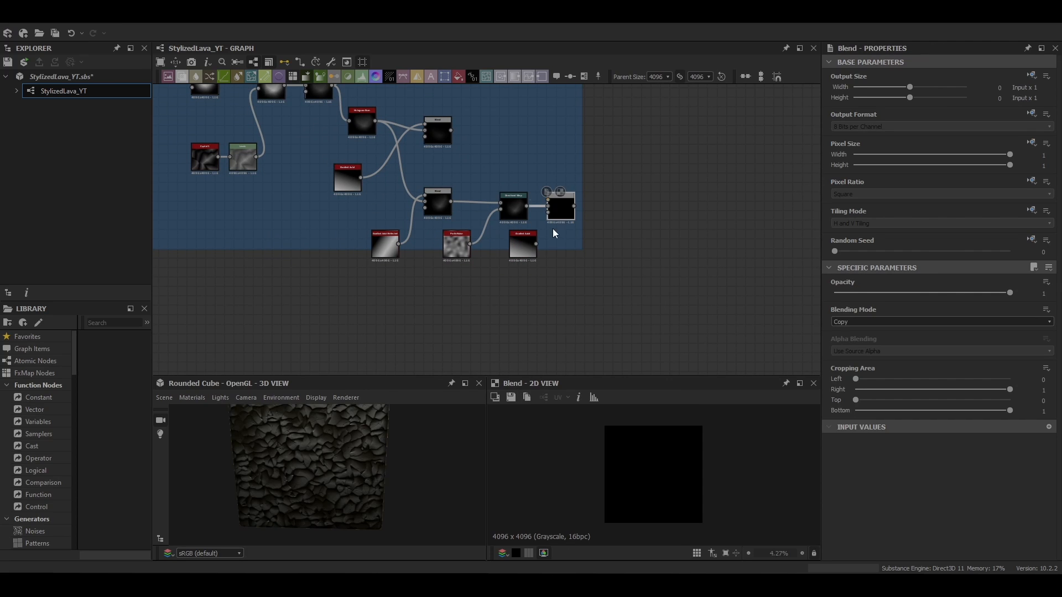
left_click(527, 244)
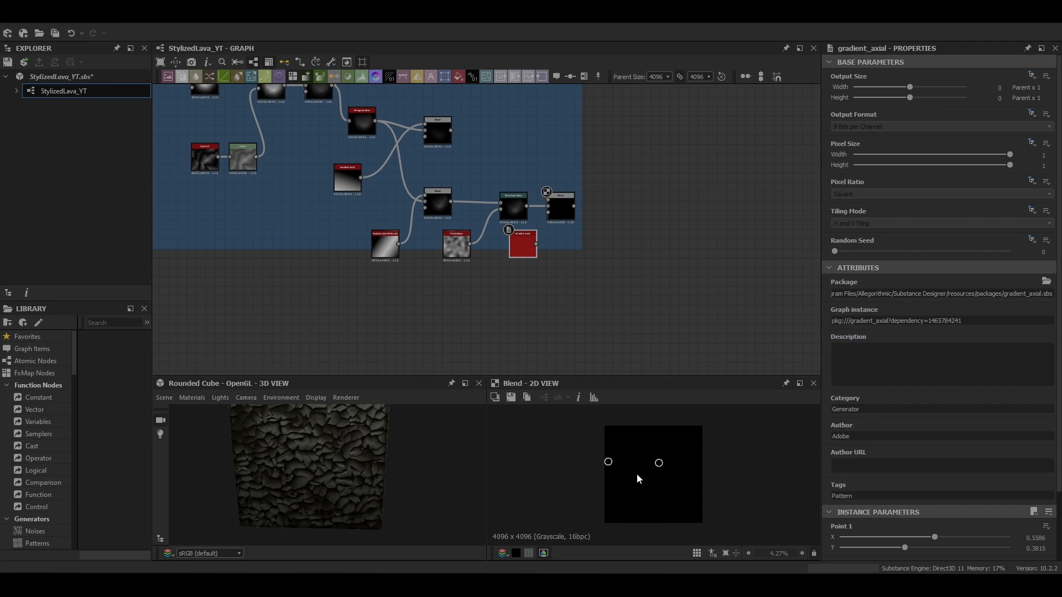
left_click_drag(526, 254, 548, 200)
Set that Blend's blending mode to Subtract
left_click(560, 208)
left_click(858, 322)
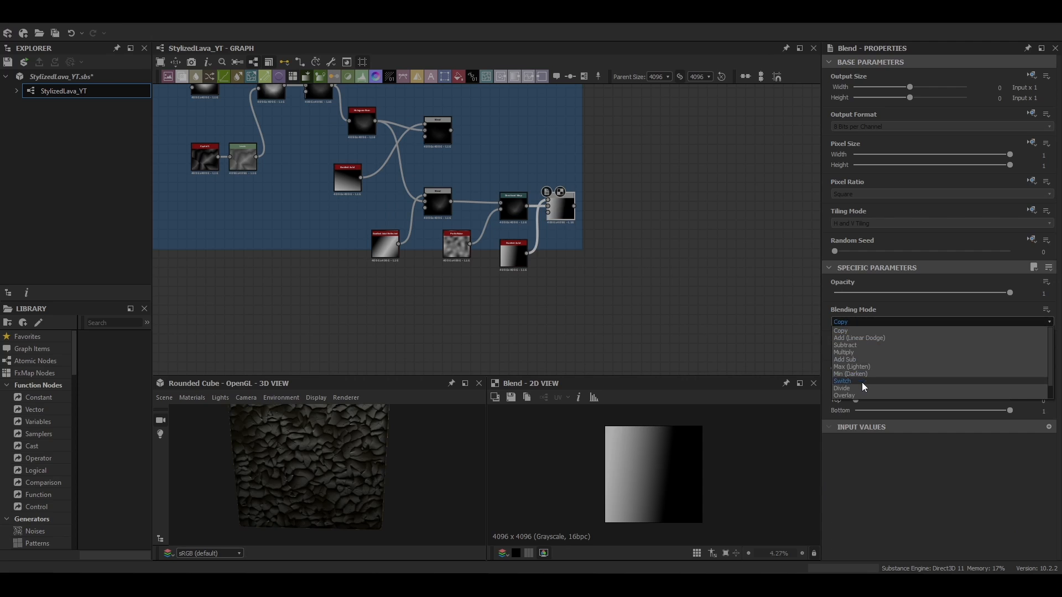
left_click(860, 345)
left_click(514, 256)
left_click(561, 210)
scroll(562, 213, "up", 2)
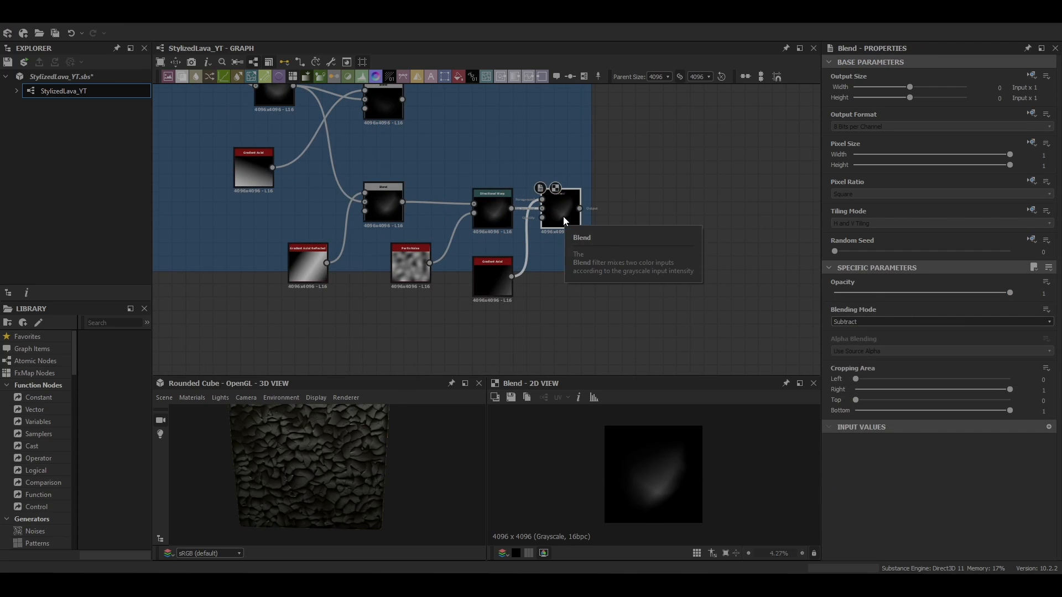
Add another Directional Warp after the Subtract Blend
key("space")
type("dire")
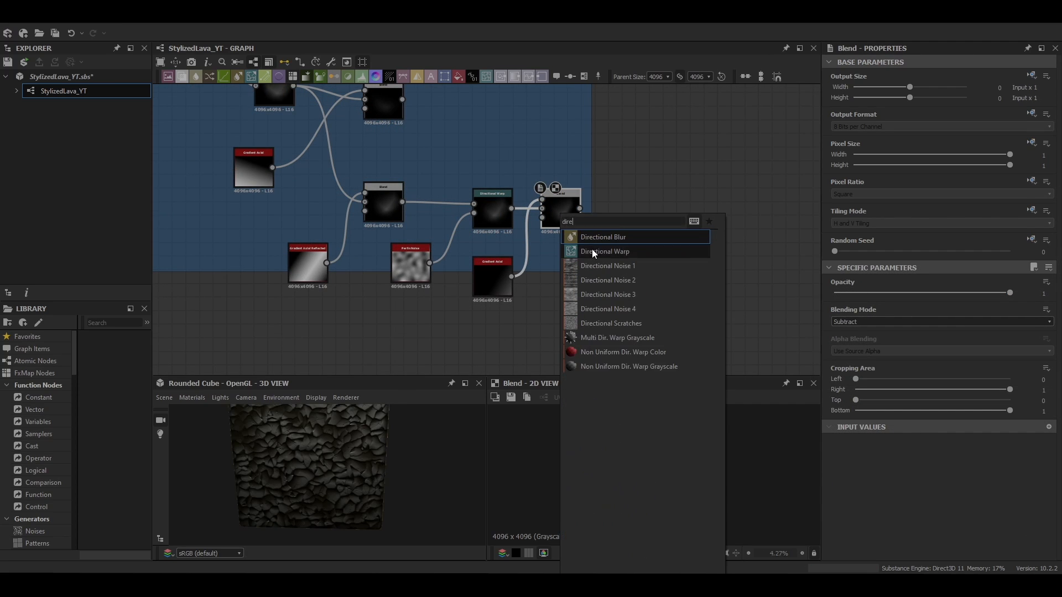
left_click(591, 249)
Add a Tile Sampler node to the right of the rock chain
key("space")
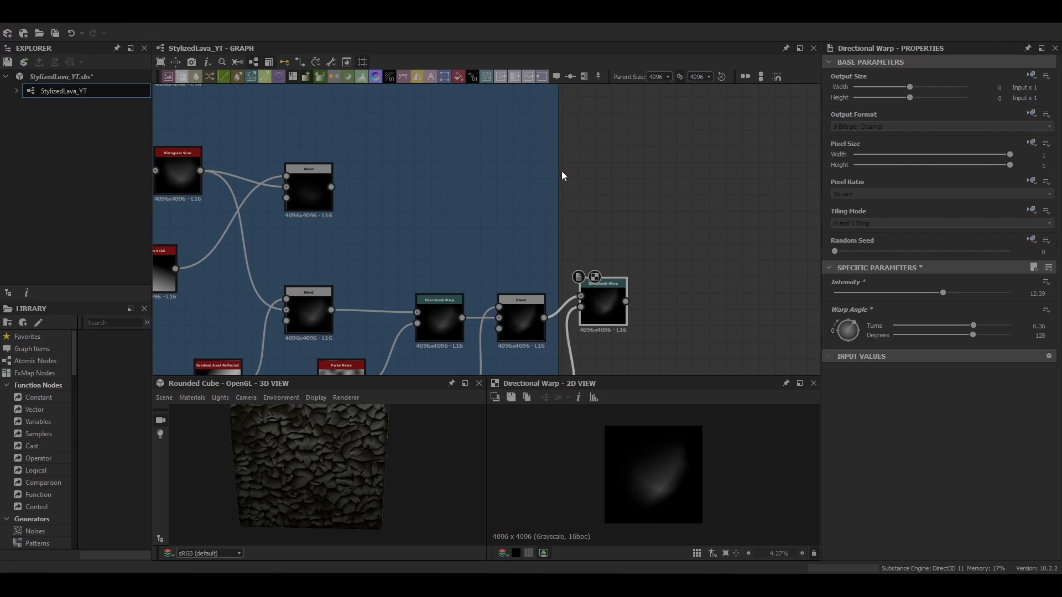
left_click_drag(559, 172, 769, 207)
key("space")
type("tile")
left_click(682, 293)
Switch the Tile Sampler's pattern to Pattern Input and set the pattern input number to 3
double_click(632, 180)
middle_click_drag(632, 180, 641, 170)
scroll(907, 477, "down", 5)
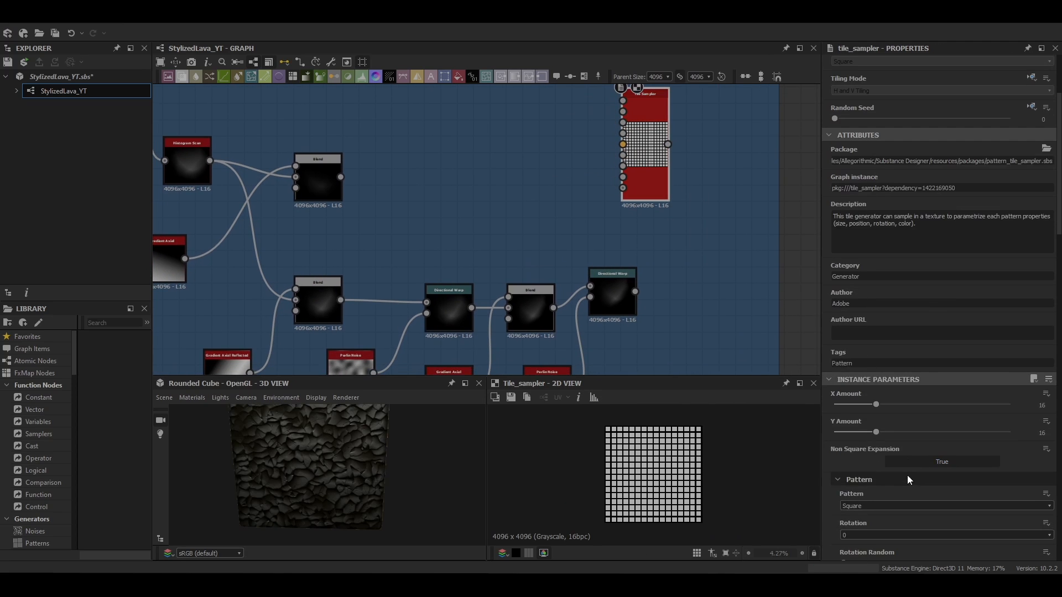
left_click(891, 473)
left_click(867, 482)
scroll(903, 475, "down", 2)
left_click_drag(877, 435, 910, 434)
Connect the rock shape outputs into the Tile Sampler's pattern inputs
scroll(659, 303, "down", 3)
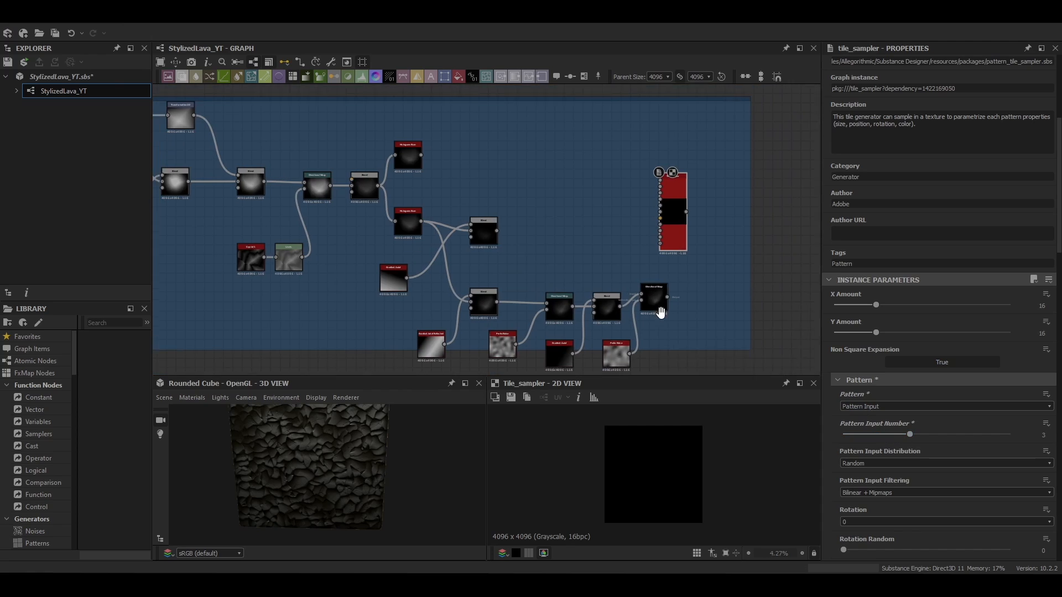
scroll(582, 216, "up", 3)
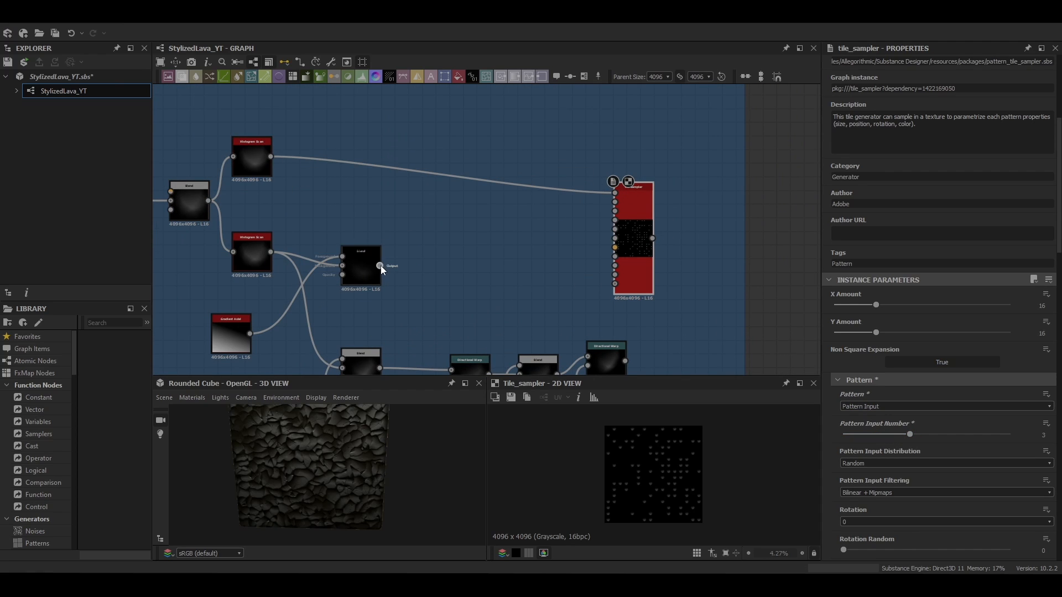
left_click_drag(611, 215, 614, 202)
middle_click_drag(547, 260, 498, 163)
scroll(644, 463, "up", 2)
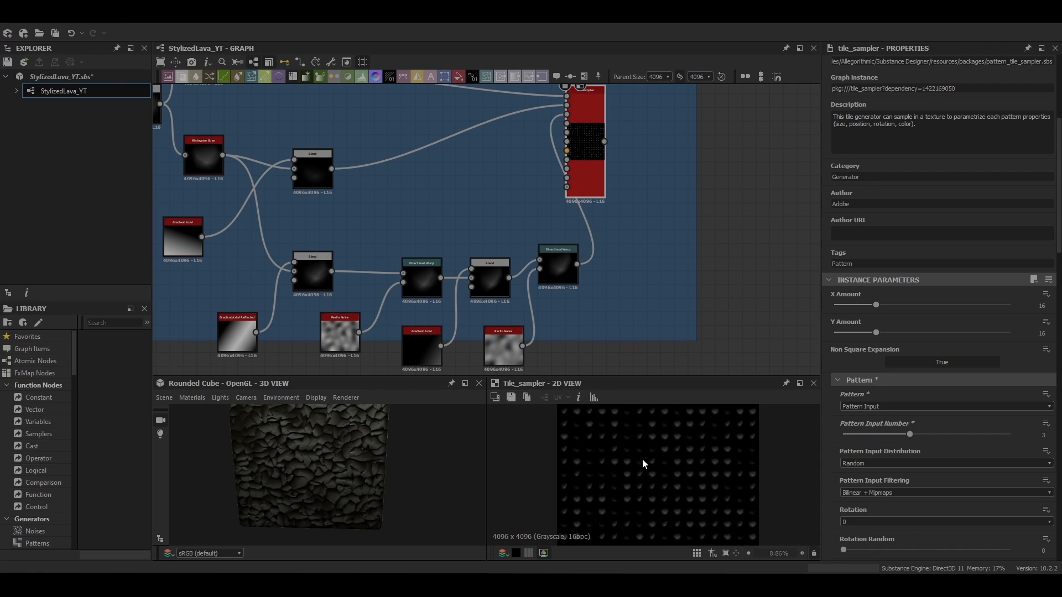
Set the Tile Sampler's X and Y amount to 20
left_click_drag(875, 305, 888, 335)
scroll(687, 477, "up", 3)
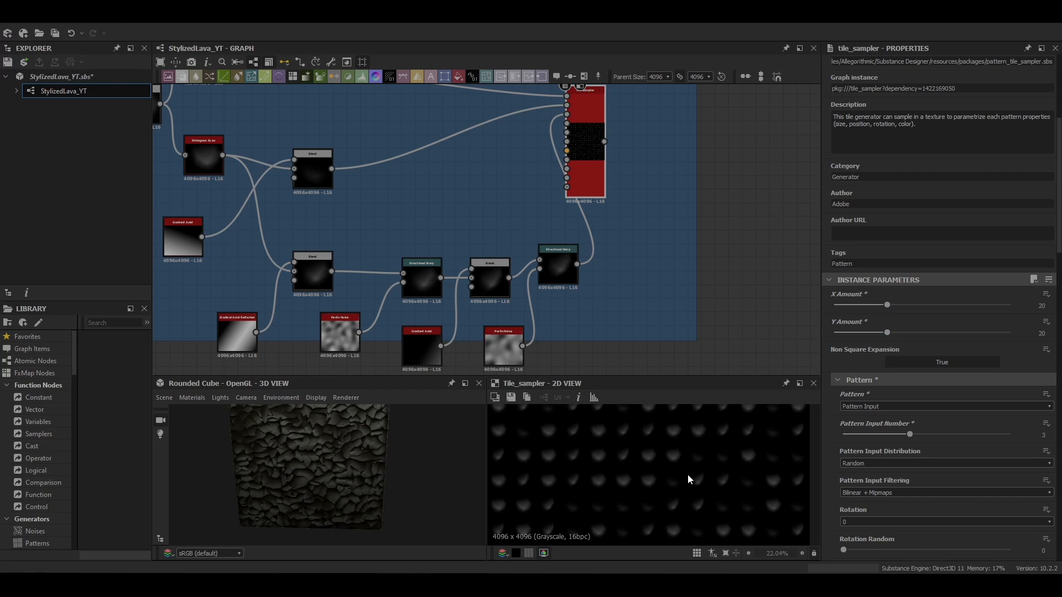
scroll(688, 477, "down", 2)
middle_click_drag(688, 477, 707, 479)
Set the Tile Sampler's rotation random to 0.48
scroll(706, 459, "down", 1)
scroll(879, 249, "down", 10)
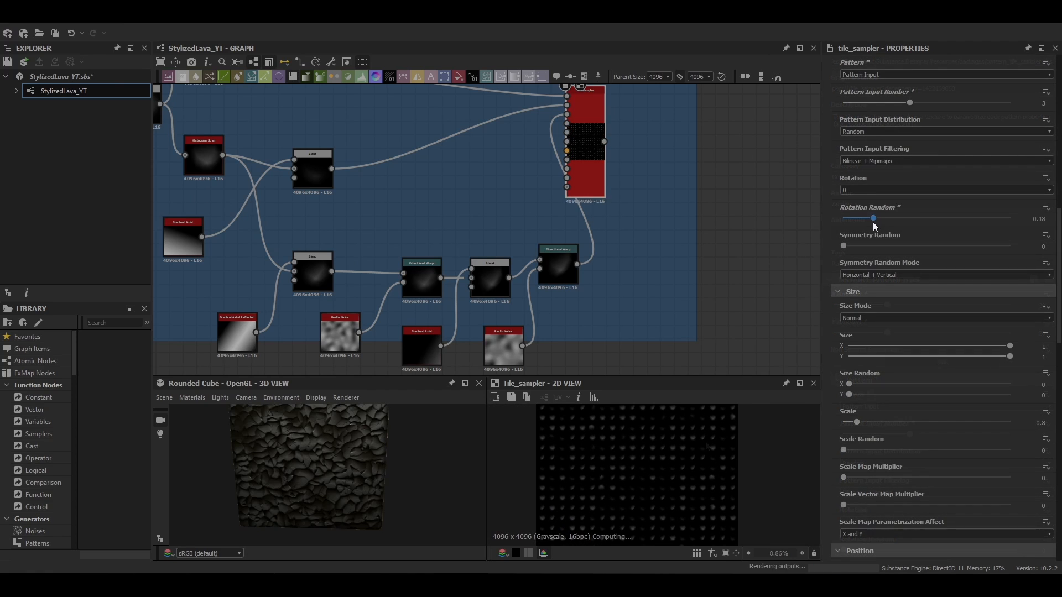
left_click_drag(872, 219, 912, 219)
scroll(691, 481, "down", 1)
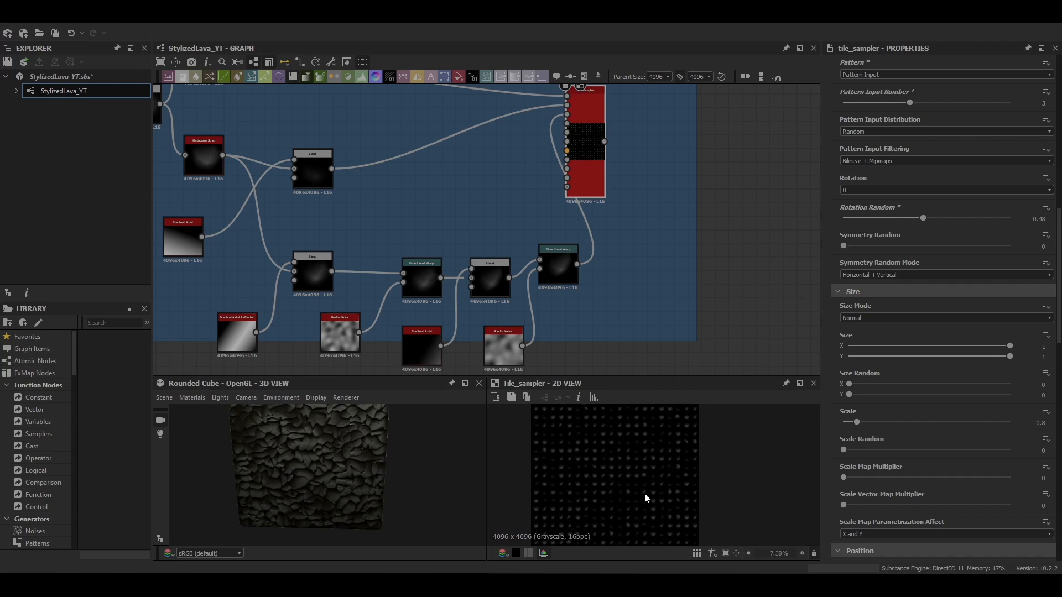
scroll(919, 337, "down", 3)
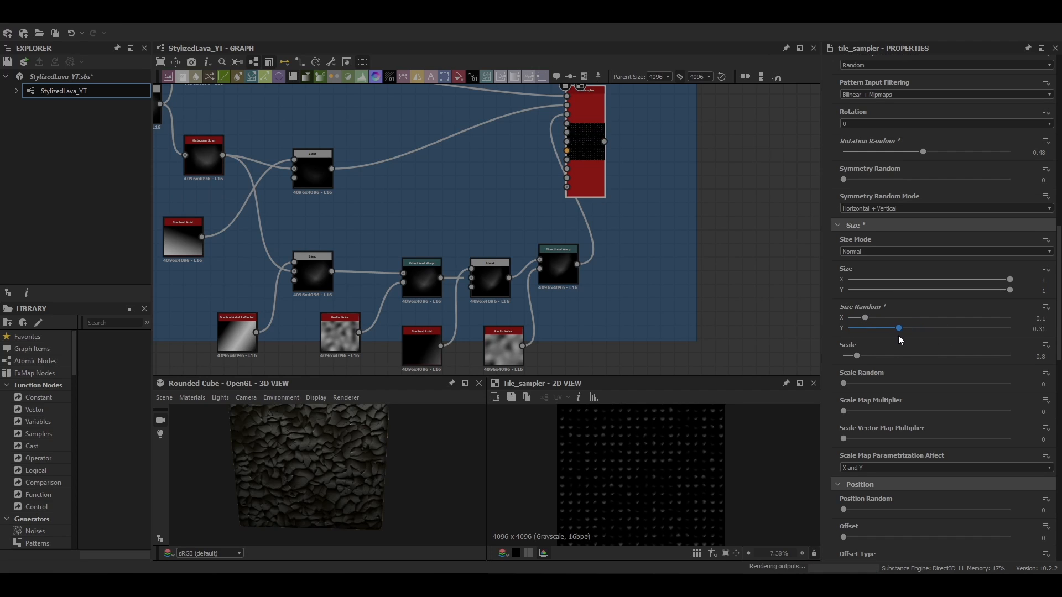
Set the Tile Sampler's scale to 1.85, size random to 0.1 X and 0.33 Y, and scale random to 0.21
scroll(875, 364, "down", 3)
left_click_drag(868, 294, 874, 294)
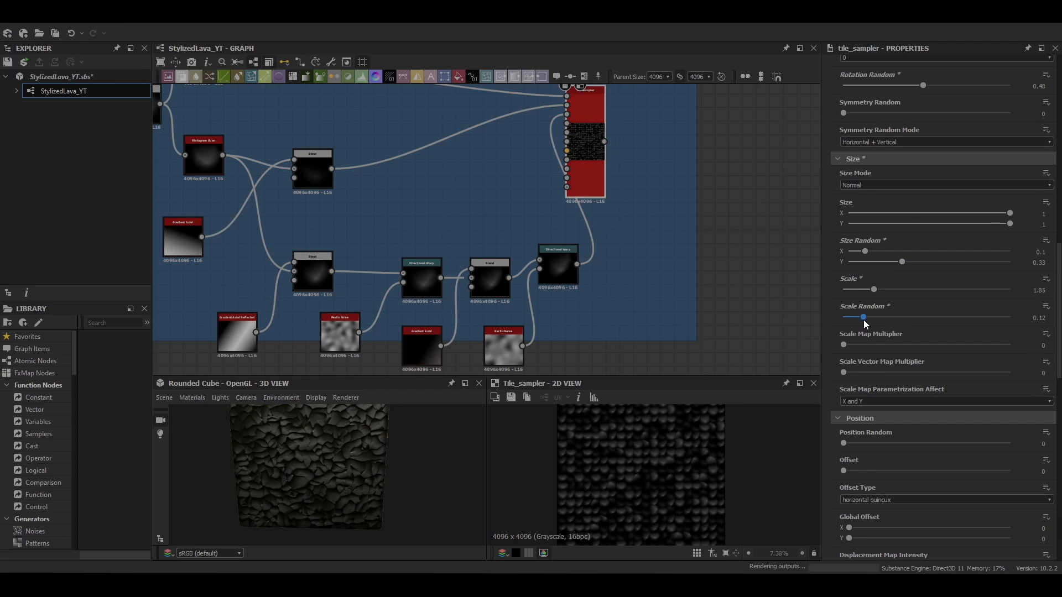
scroll(875, 332, "down", 1)
scroll(649, 487, "up", 3)
mouse_move(643, 497)
middle_mouse_down()
mouse_move(605, 483)
mouse_move(639, 485)
middle_mouse_up()
scroll(854, 382, "down", 2)
Set the Tile Sampler's position offset to 0.5
left_click_drag(844, 372, 927, 388)
scroll(728, 510, "down", 2)
middle_click_drag(728, 509, 704, 490)
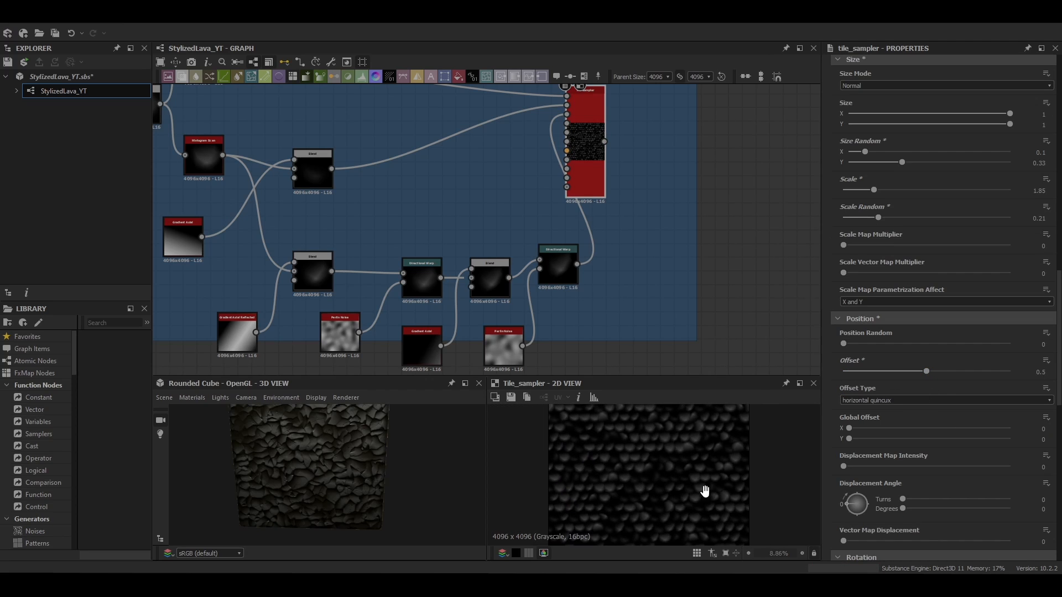
Set the Tile Sampler's mask random to 0.36
scroll(876, 467, "down", 2)
scroll(875, 467, "down", 11)
left_click_drag(845, 386, 905, 393)
scroll(864, 443, "down", 3)
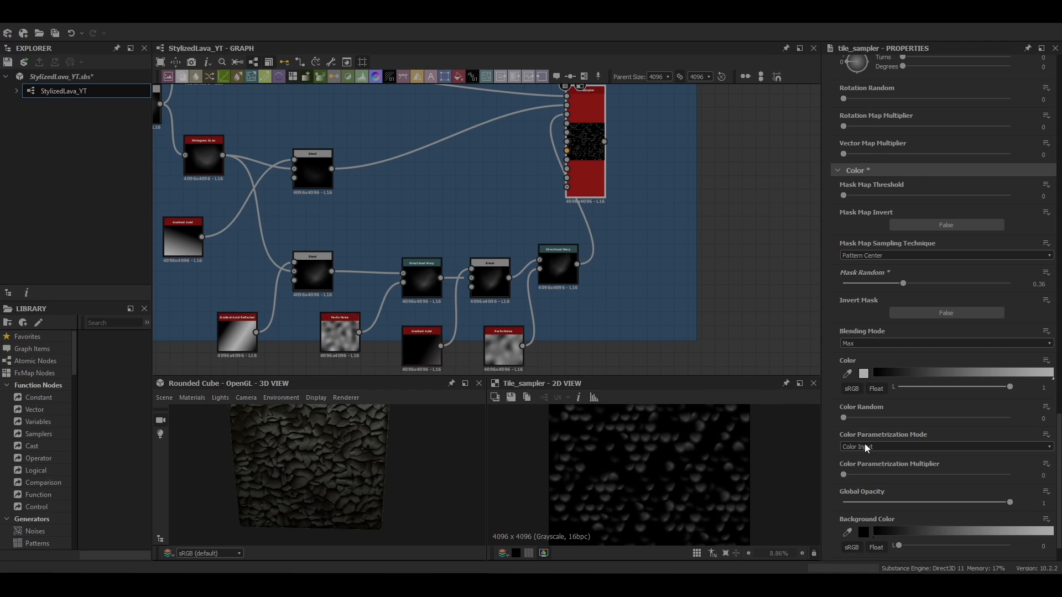
Set the Tile Sampler's color random to 0.32
left_click_drag(844, 419, 896, 423)
scroll(367, 450, "down", 3)
scroll(653, 453, "up", 6)
middle_click_drag(653, 453, 675, 492)
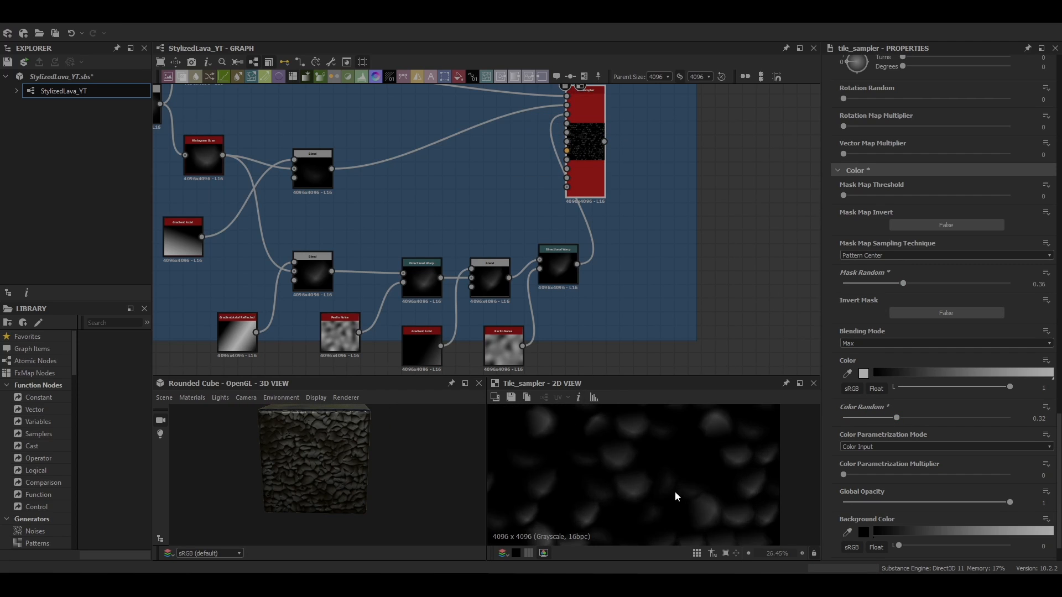
Add a Shadows node to the SmallRocks graph
scroll(674, 486, "down", 7)
key("space")
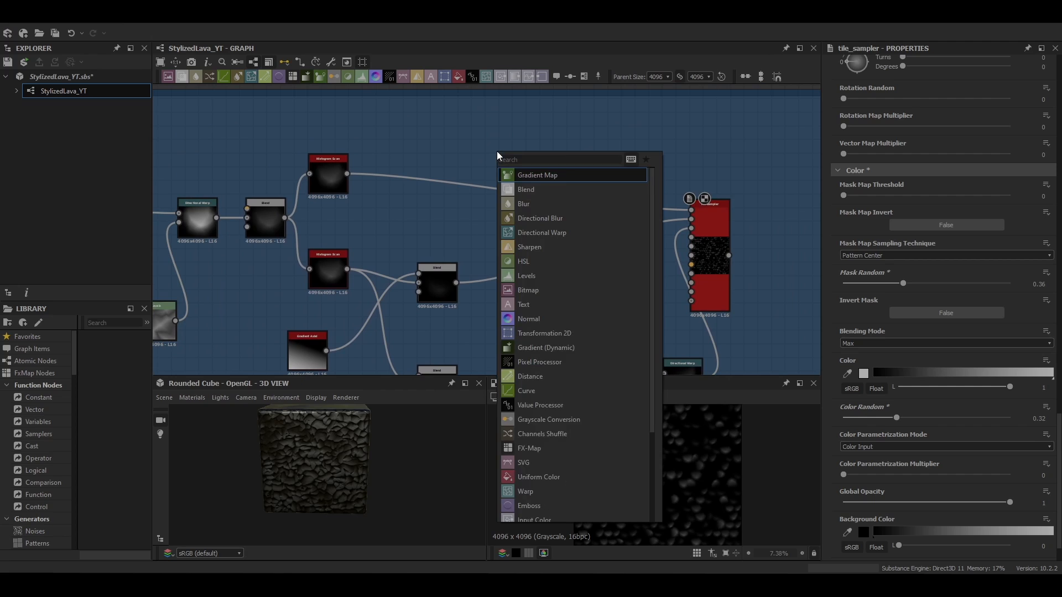
type("shadow")
key("Return")
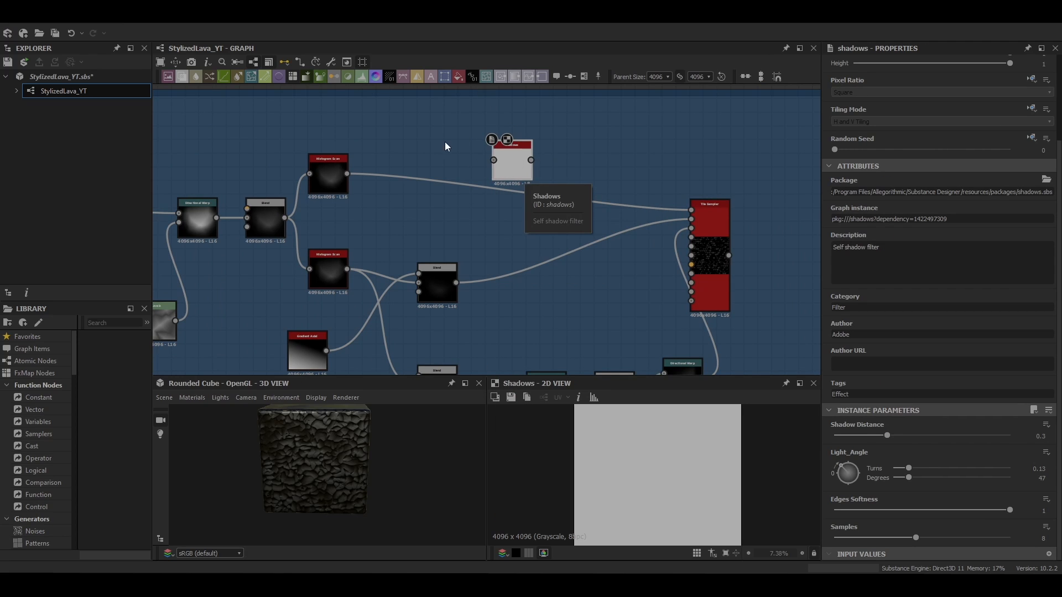
Place the Shadows node in the SmallRocks frame, wire its input, and set its Shadow Distance to 0.05
scroll(444, 142, "down", 9)
middle_click_drag(445, 142, 537, 296)
middle_click_drag(416, 293, 414, 215)
scroll(414, 215, "up", 3)
middle_click_drag(414, 215, 467, 175)
scroll(467, 175, "down", 2)
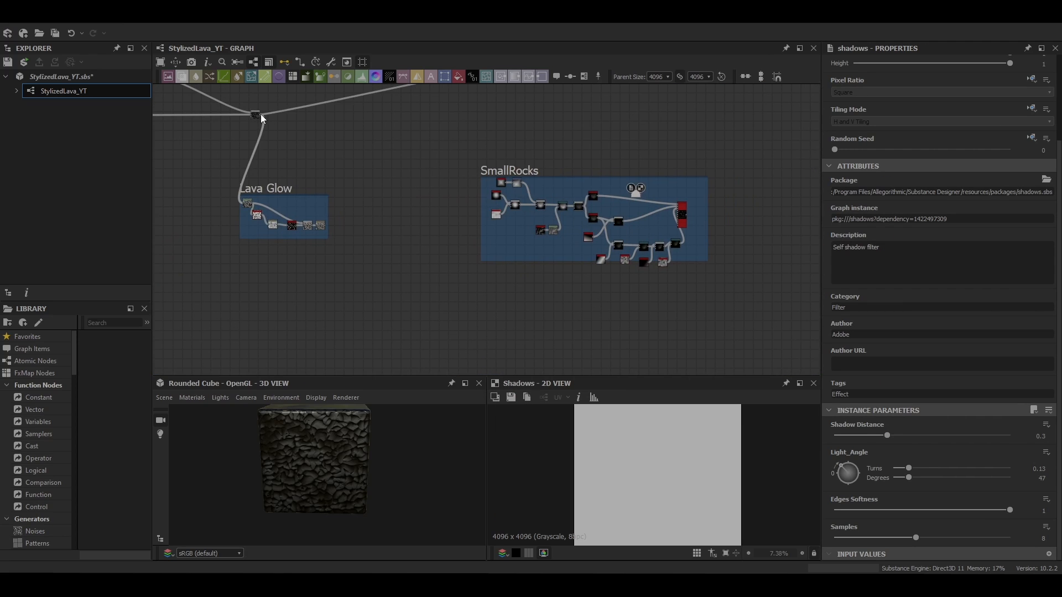
left_click_drag(261, 114, 630, 193)
scroll(523, 179, "up", 5)
middle_click_drag(579, 190, 300, 129)
scroll(357, 443, "up", 5)
scroll(630, 476, "up", 4)
middle_click_drag(631, 477, 603, 489)
scroll(514, 159, "up", 4)
scroll(522, 171, "down", 3)
scroll(434, 136, "up", 3)
Add a Histogram Select after the Shadows node and set its position to 0.8
key("space")
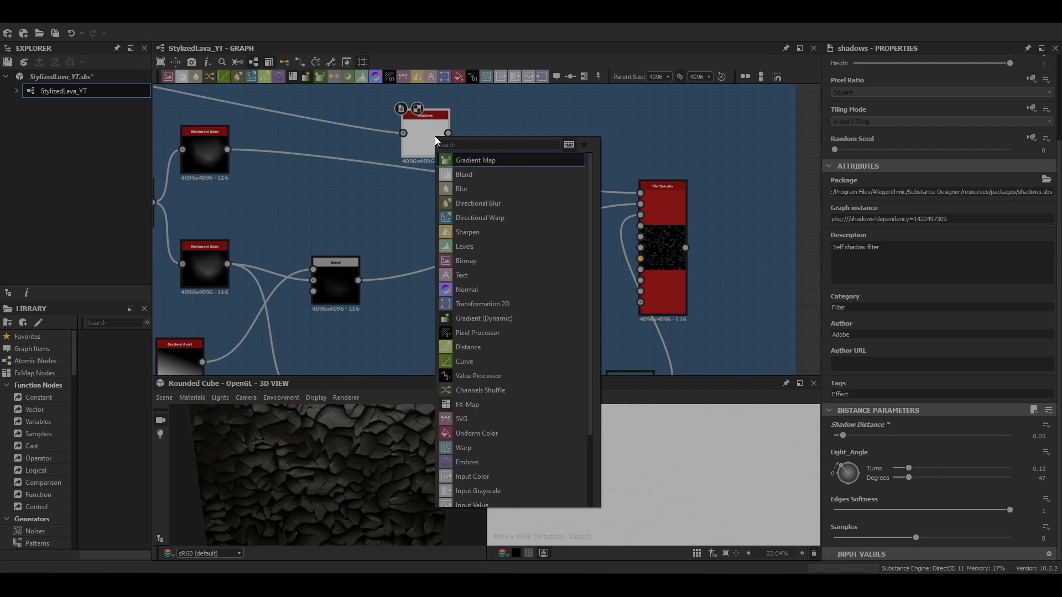
type("his")
left_click(480, 203)
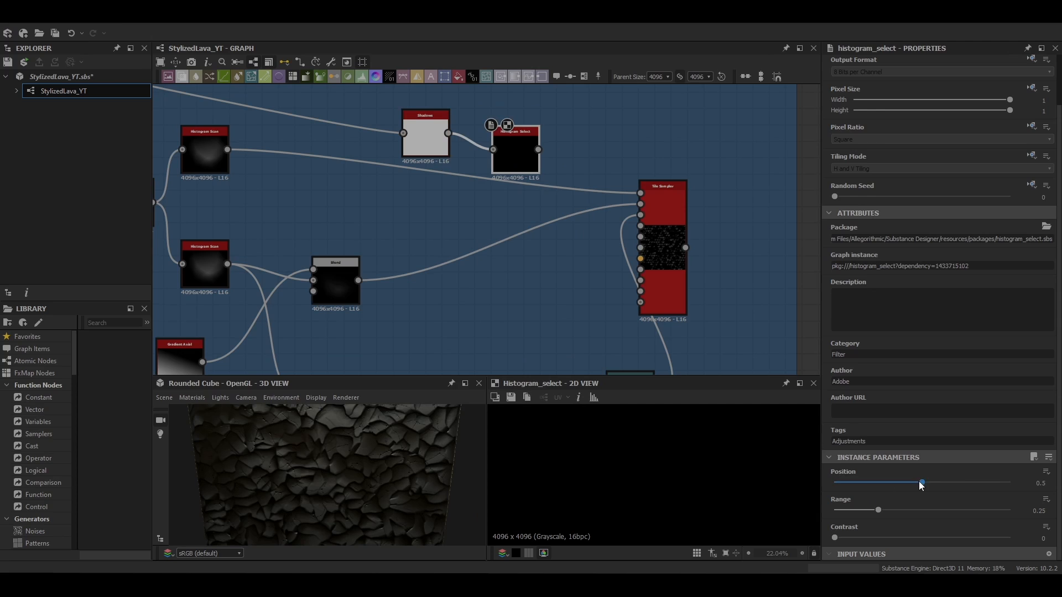
left_click_drag(918, 481, 976, 483)
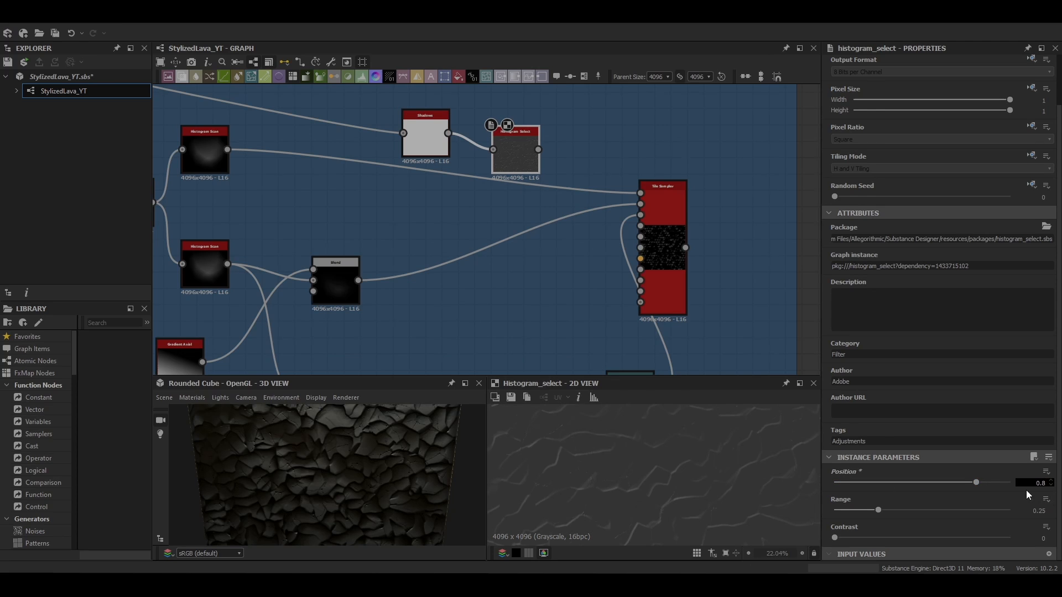
Add a Normal node fed by the Histogram Select
key("f")
scroll(619, 246, "up", 2)
middle_click_drag(619, 246, 491, 225)
double_click(544, 201)
left_click(393, 99)
key("space")
type("no")
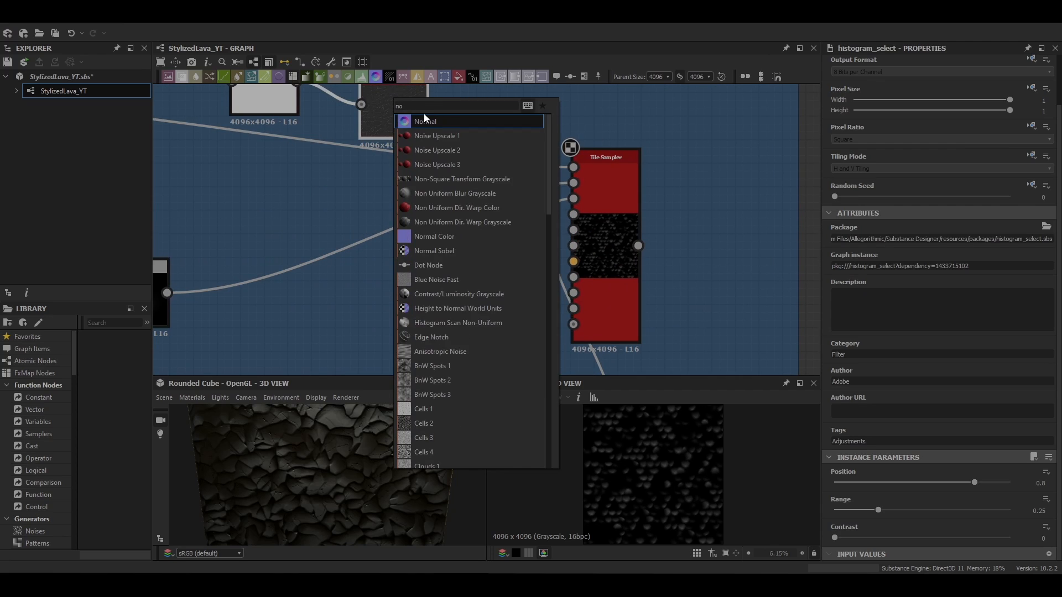
left_click(427, 118)
Connect the Normal node's output to the Tile Sampler's vector map input
left_click_drag(487, 114, 463, 231)
double_click(463, 231)
scroll(549, 291, "up", 3)
left_click_drag(498, 171, 590, 239)
double_click(622, 234)
Set the Tile Sampler's vector map displacement to 1 and raise its scale vector map multiplier
scroll(869, 475, "down", 10)
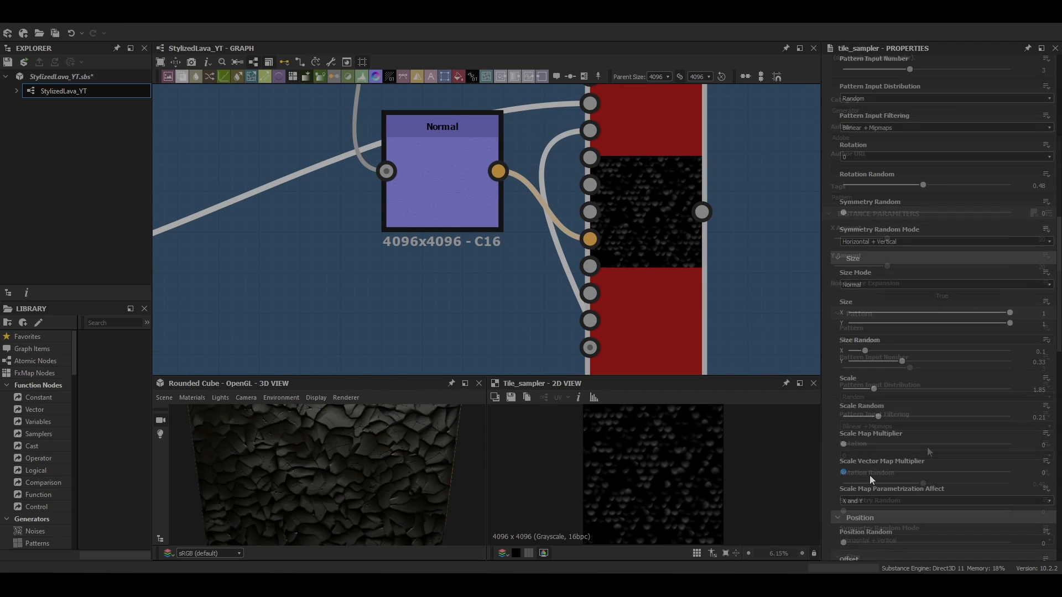
left_click_drag(901, 480, 939, 485)
scroll(667, 247, "up", 3)
scroll(672, 470, "up", 4)
scroll(907, 448, "down", 9)
left_click_drag(843, 441, 1009, 441)
scroll(792, 470, "down", 2)
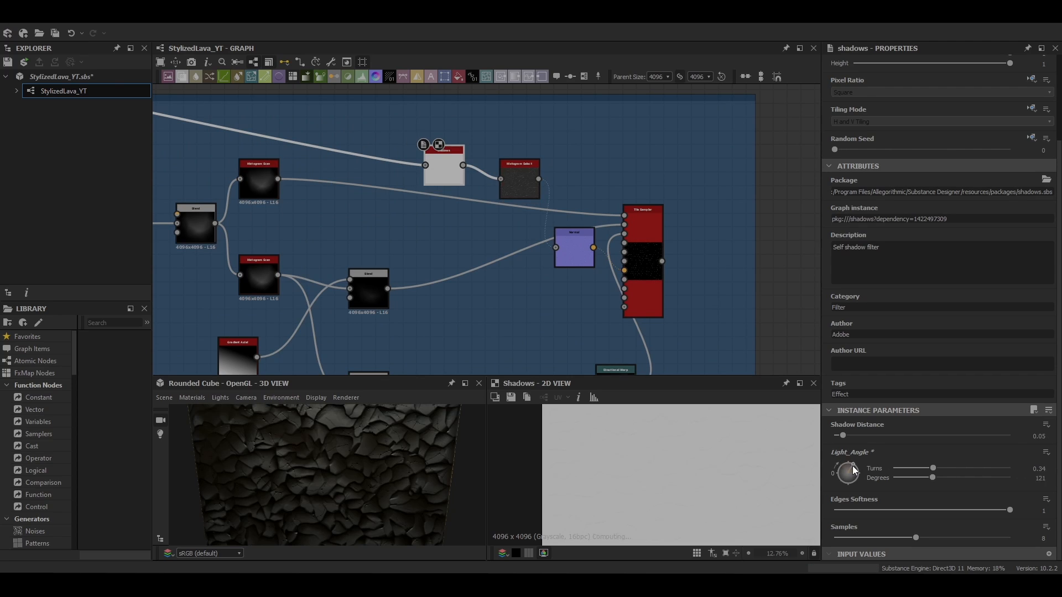
Set the Shadows node's light angle to about 266 degrees
left_click_drag(852, 466, 848, 493)
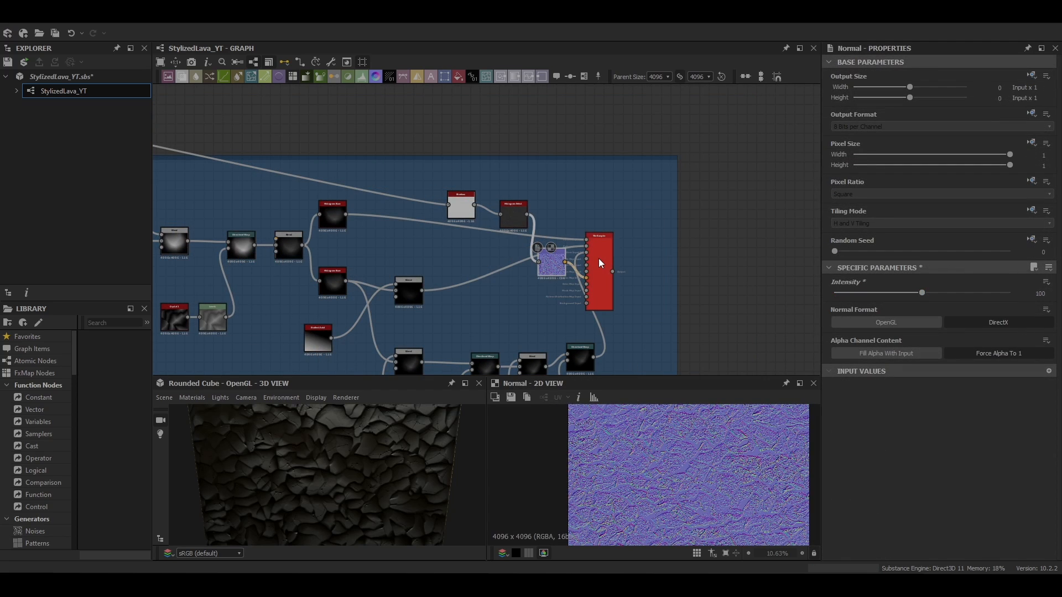
Add a Histogram Scan node and connect it into the Tile Sampler's mask input
double_click(599, 257)
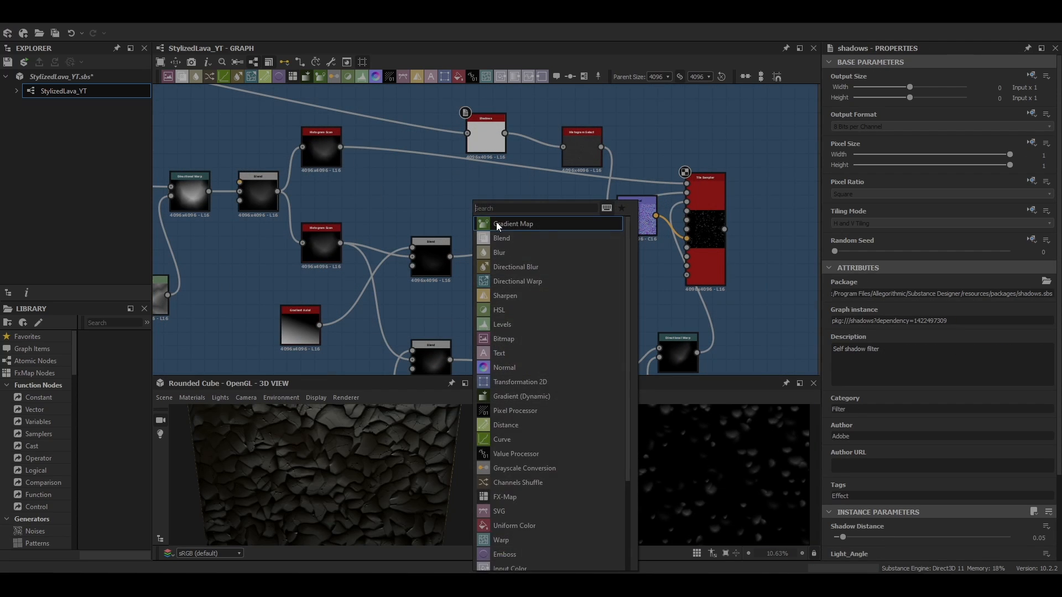
type("his")
left_click(517, 237)
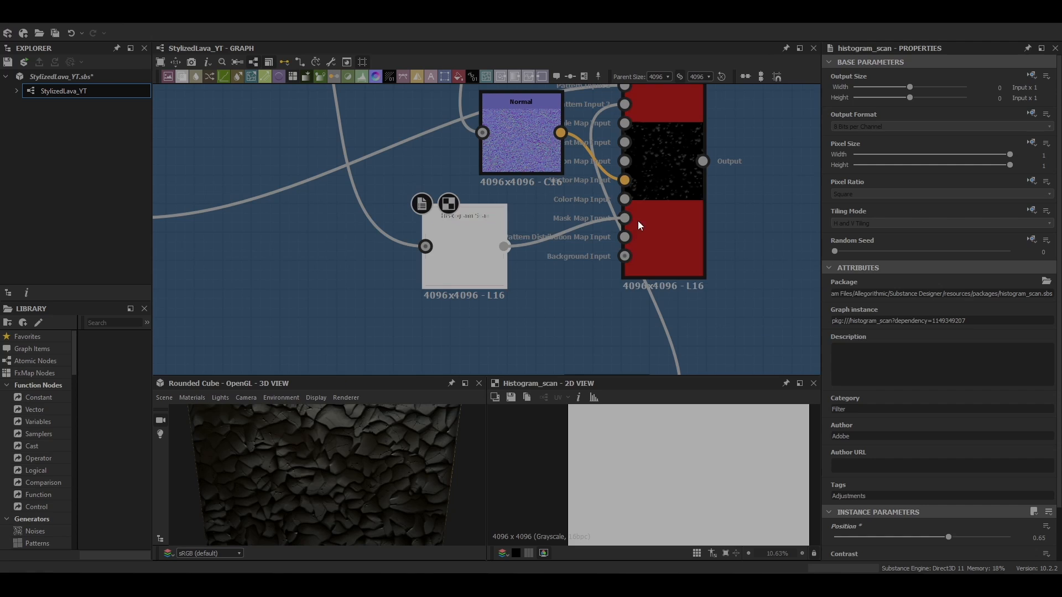
left_click(638, 220)
scroll(880, 402, "down", 5)
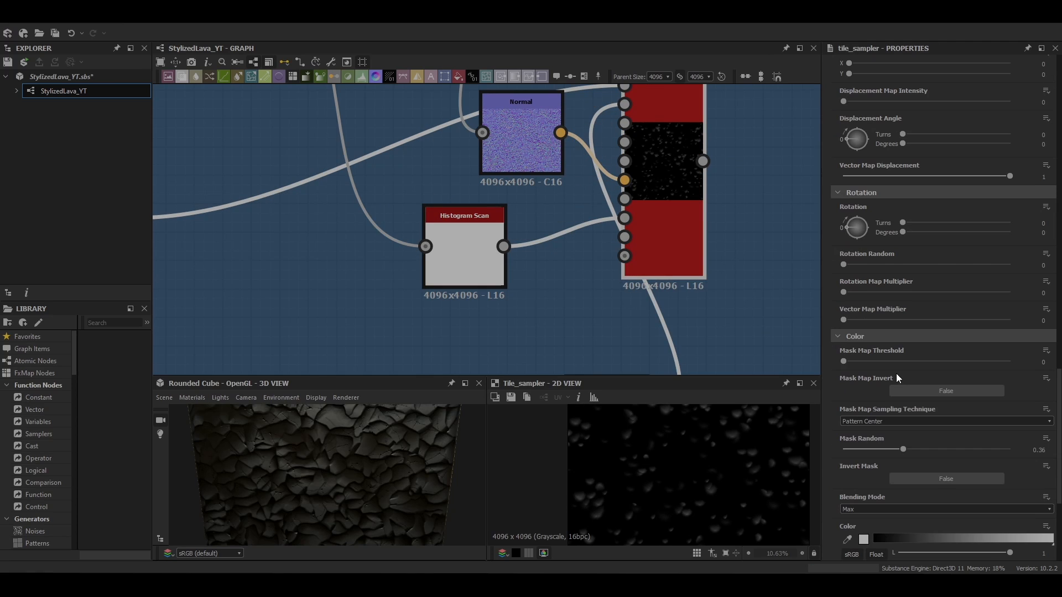
Set the Histogram Scan's position to 0.45
left_click_drag(460, 254, 488, 255)
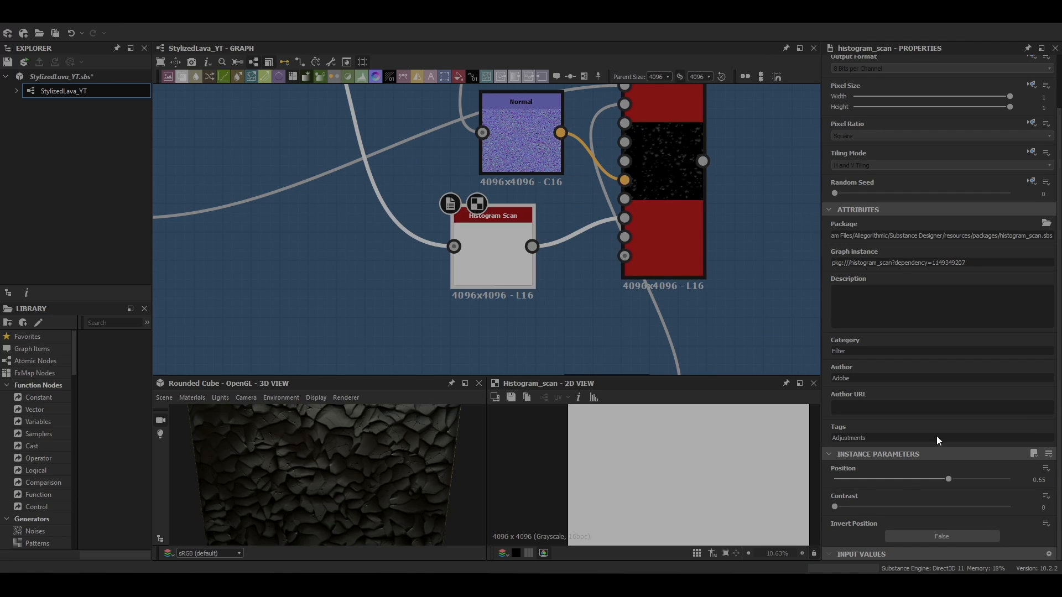
left_click_drag(948, 479, 912, 484)
double_click(661, 238)
left_click(523, 242)
left_click_drag(635, 208, 635, 198)
left_click(506, 243)
mouse_move(913, 480)
left_mouse_down()
mouse_move(929, 481)
mouse_move(907, 482)
left_mouse_up()
scroll(686, 428, "down", 1)
middle_click_drag(686, 429, 662, 473)
left_click_drag(905, 480, 912, 485)
scroll(631, 473, "down", 2)
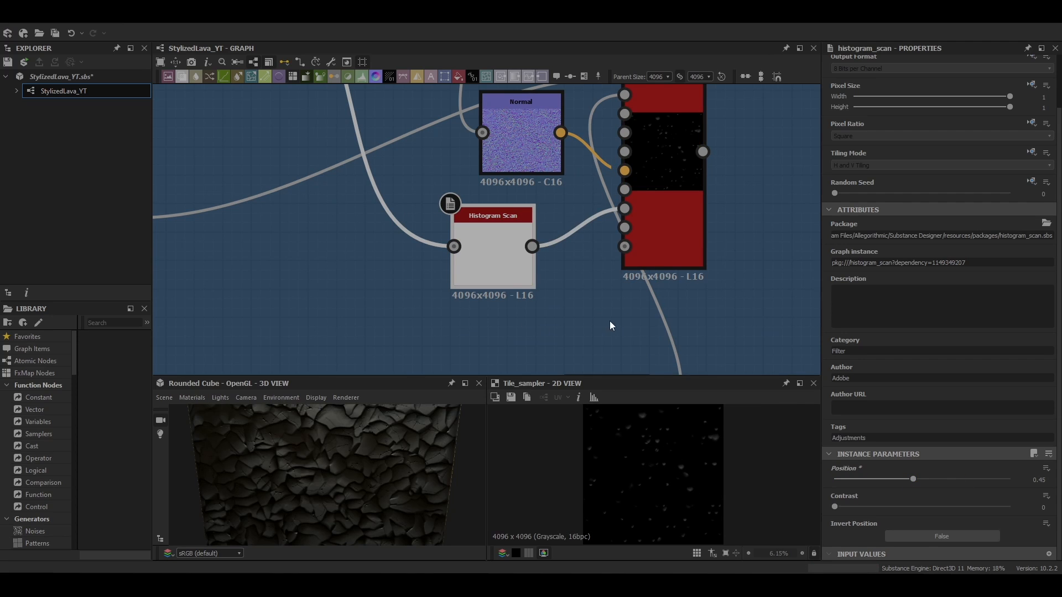
Add a Blur node after the Tile Sampler and set its intensity to 0.94
left_click(604, 331)
scroll(591, 350, "down", 5)
left_click(614, 270)
middle_click_drag(675, 268, 531, 260)
key("space")
left_click(553, 275)
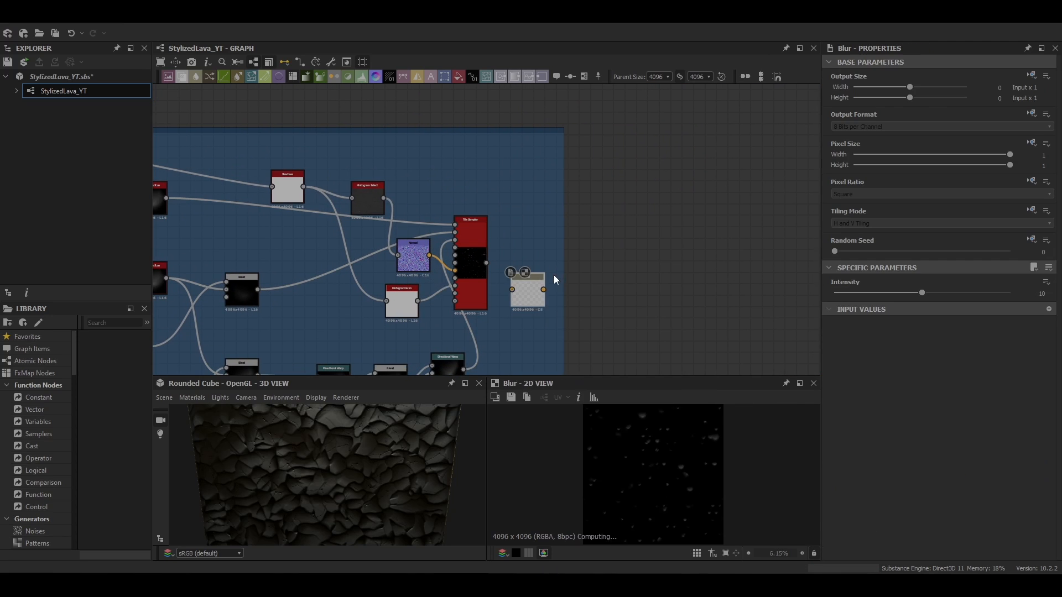
scroll(499, 290, "up", 3)
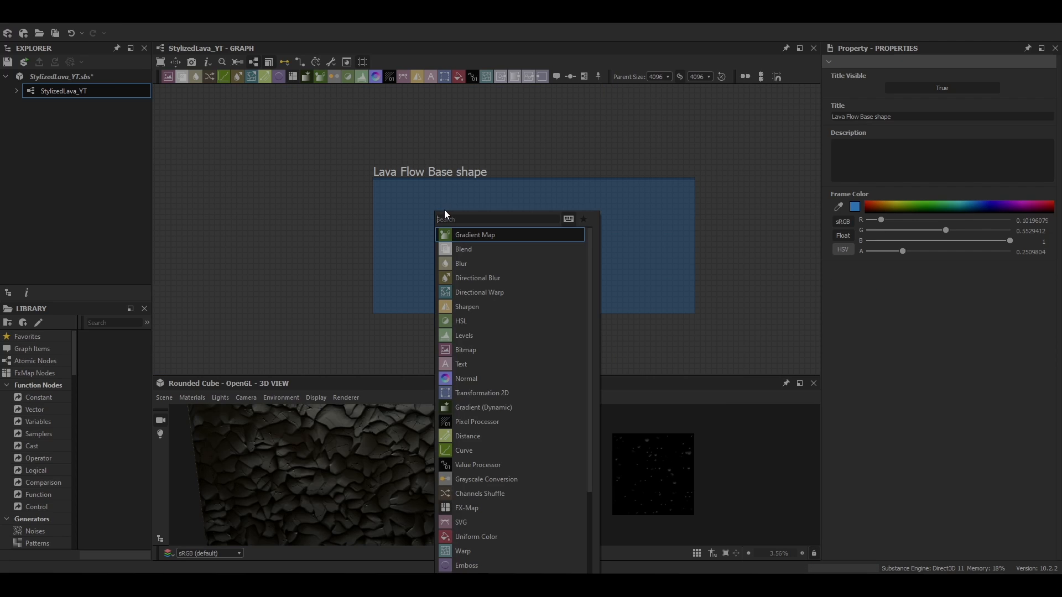
Add a Waveform node in the Lava Flow Base shape frame with Samples 1024, WaveNumber 1, Noise 0, Pattern 2
type("waveform")
key("Return")
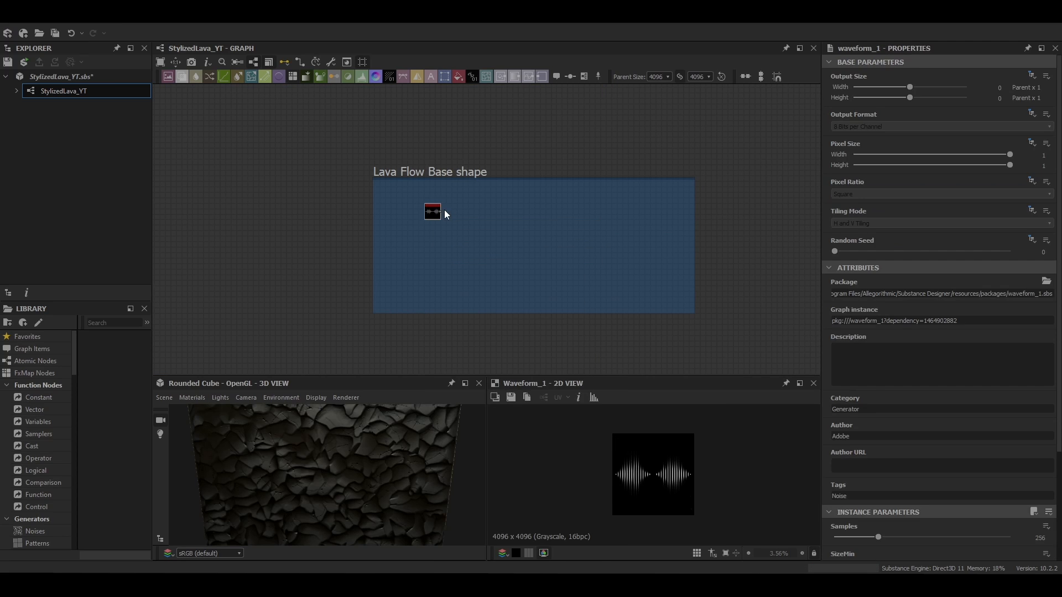
scroll(890, 396, "down", 3)
left_click_drag(839, 482, 829, 486)
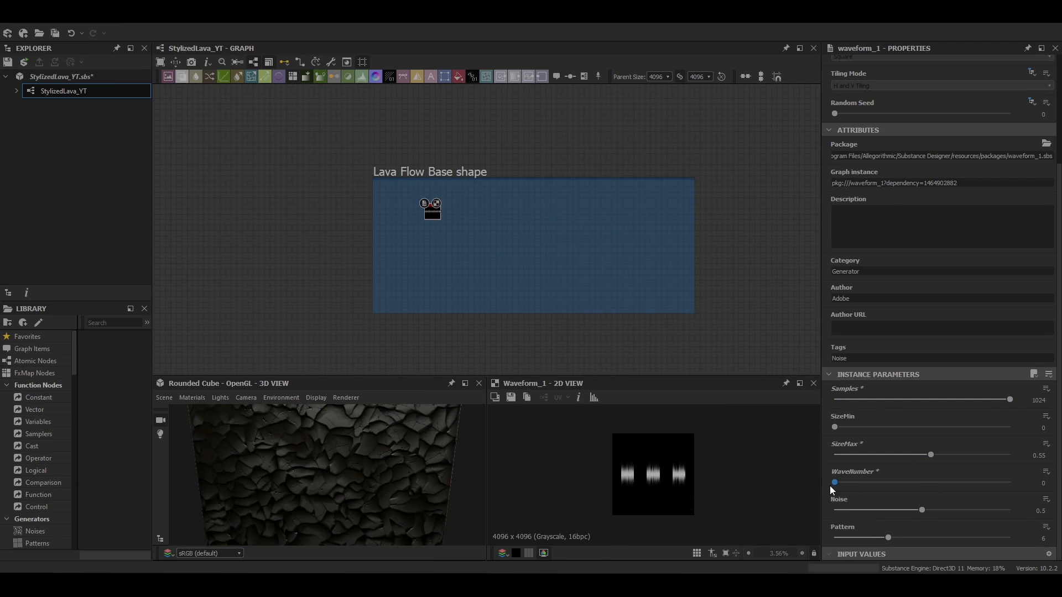
left_click_drag(921, 509, 834, 509)
left_click_drag(888, 537, 834, 537)
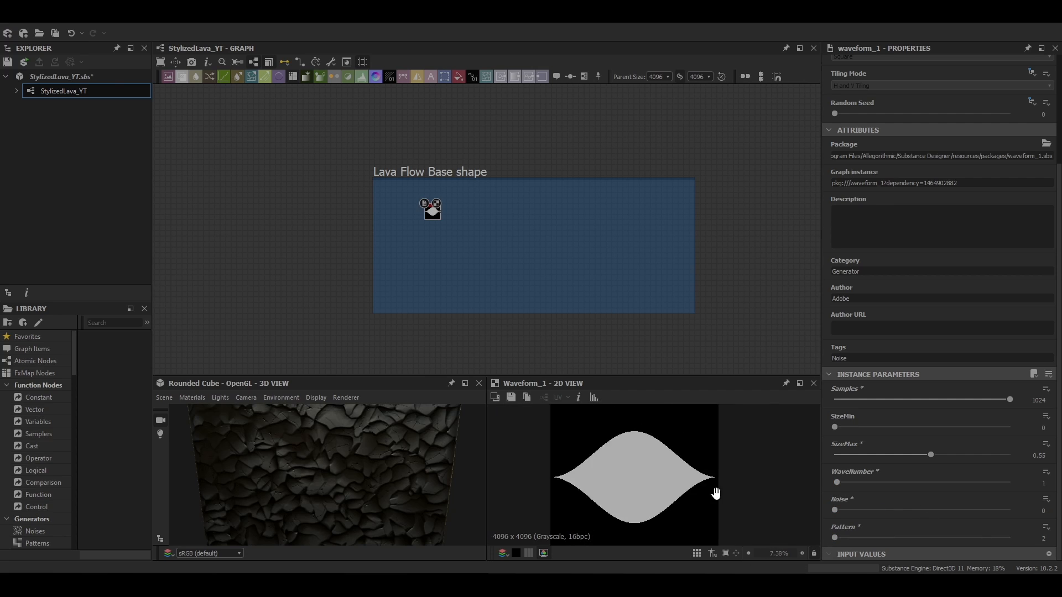
mouse_move(930, 454)
left_mouse_down()
mouse_move(897, 455)
mouse_move(868, 433)
mouse_move(910, 454)
left_mouse_up()
Add a Transformation 2D node after the Waveform and rotate the shape 90 degrees
scroll(720, 491, "up", 2)
middle_click_drag(720, 491, 749, 494)
scroll(408, 239, "up", 5)
left_click_drag(463, 178, 369, 233)
scroll(387, 233, "down", 1)
middle_click_drag(404, 252, 377, 230)
key("space")
key("Return")
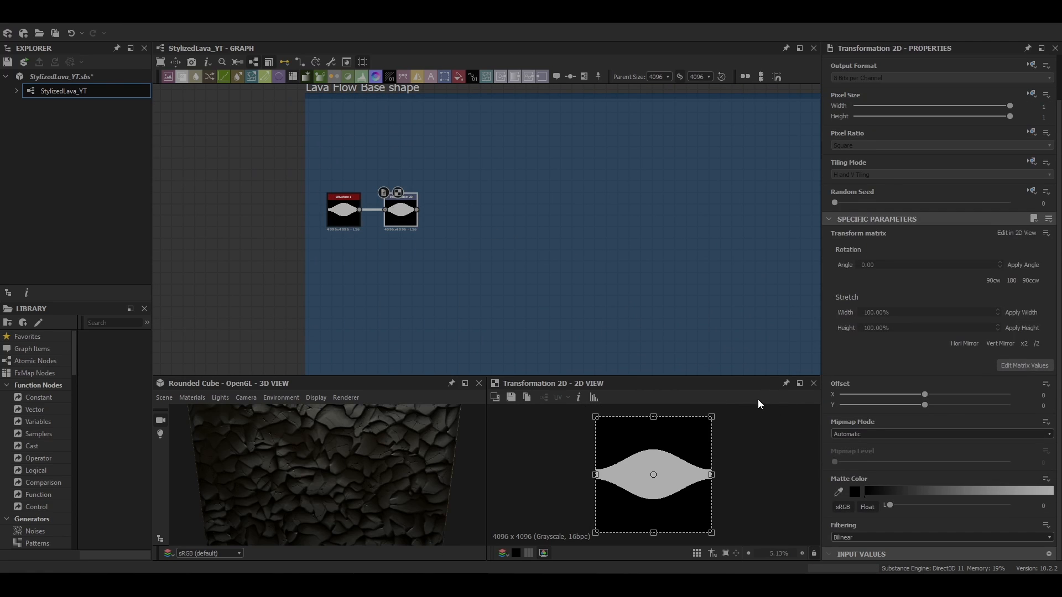
Add a Multi Directional Warp Grayscale node after the transform and set its directions to 2
key("space")
type("mu")
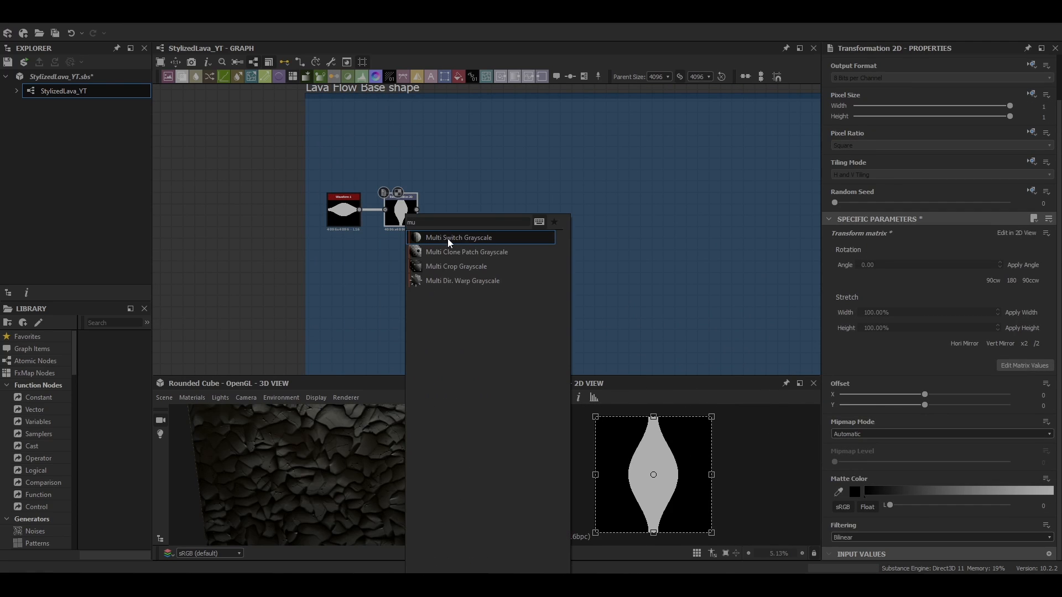
left_click(463, 283)
scroll(847, 404, "down", 2)
left_click(852, 537)
left_click(851, 547)
scroll(436, 217, "up", 2)
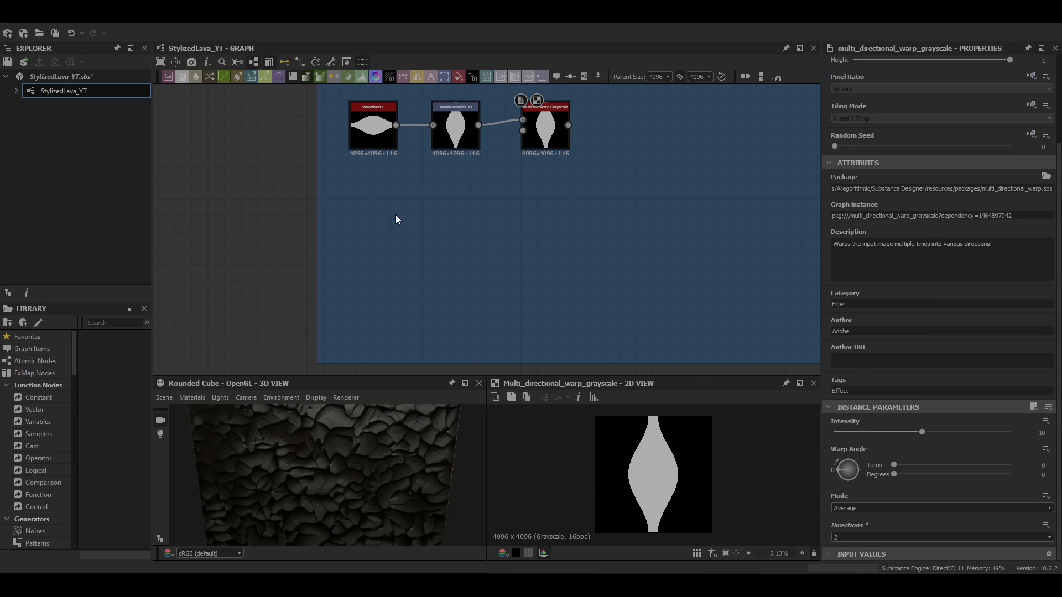
Add a Perlin Noise node with scale 8 feeding a new Levels node
key("space")
type("perlin")
key("Return")
key("space")
type("lev")
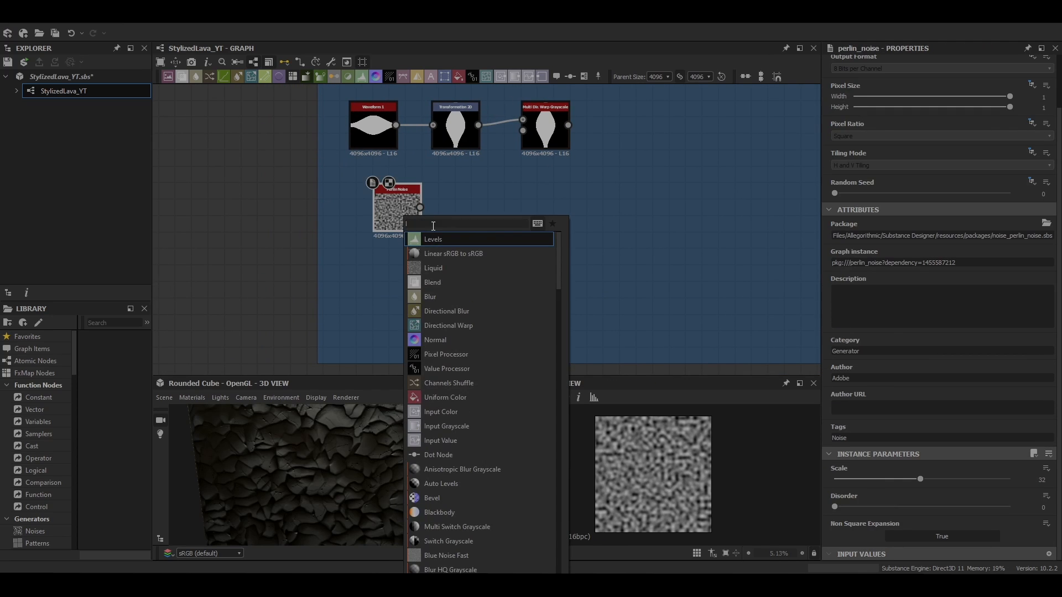
key("Return")
left_click(403, 214)
scroll(900, 507, "down", 2)
left_click_drag(918, 480, 847, 480)
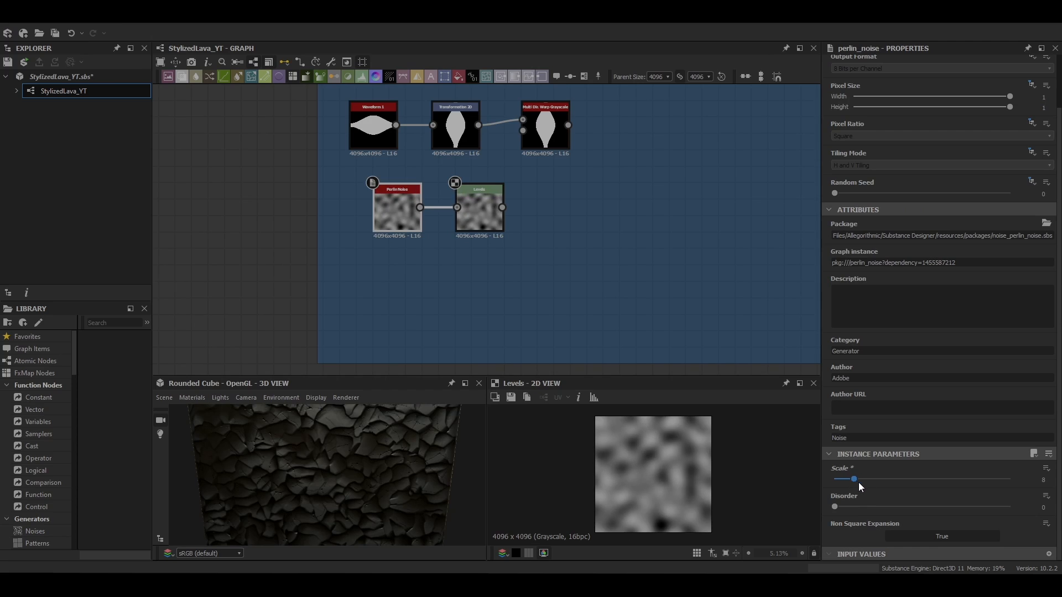
Adjust the Levels and connect its output to the Multi Directional Warp's intensity input
left_click(479, 213)
left_click_drag(942, 311, 910, 313)
left_click_drag(502, 207, 523, 130)
double_click(545, 130)
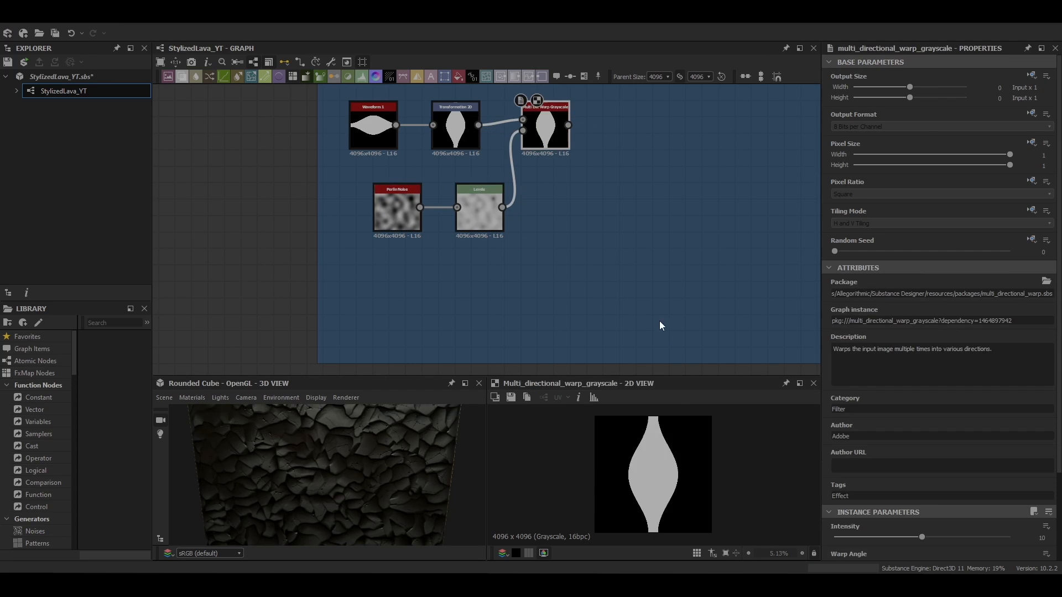
left_click(479, 213)
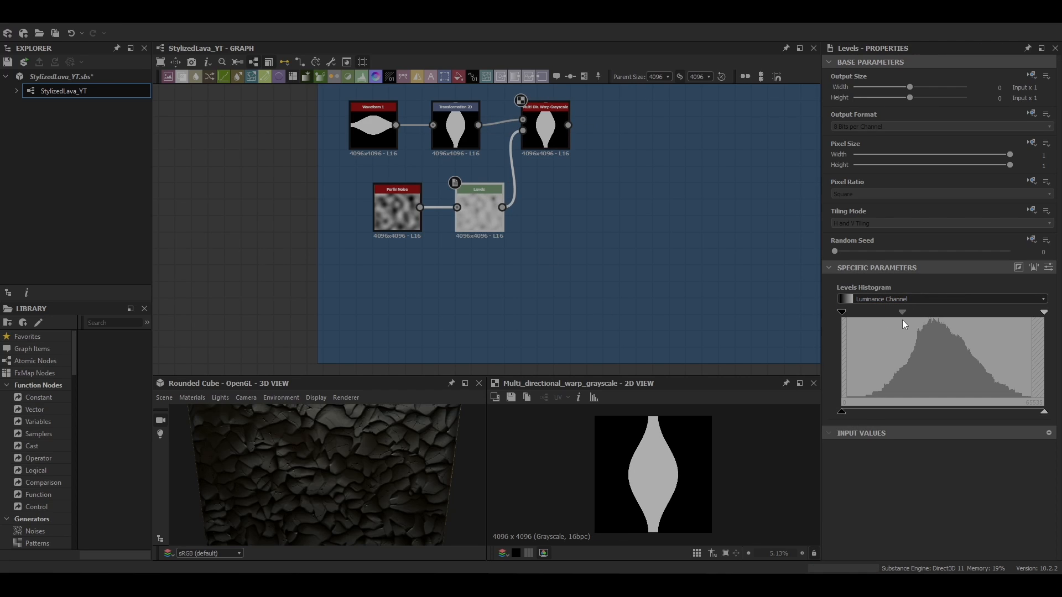
left_click(545, 130)
Set the Multi Directional Warp's intensity to 40 and warp angle to about 183 degrees
scroll(989, 397, "down", 3)
left_click(992, 438)
left_click_drag(992, 438, 1018, 438)
double_click(1042, 438)
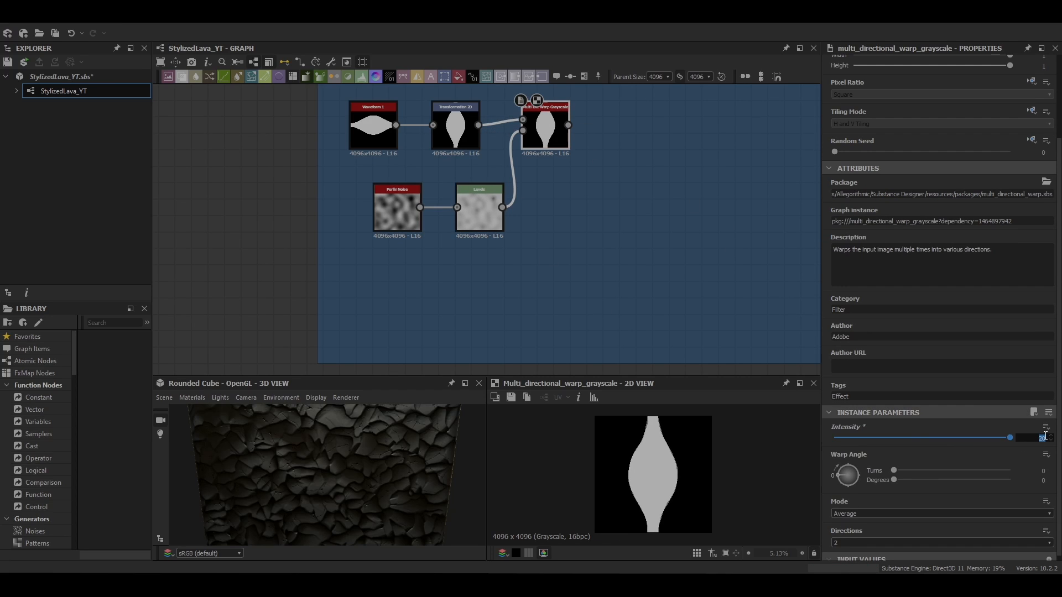
scroll(713, 464, "up", 2)
left_click(864, 477)
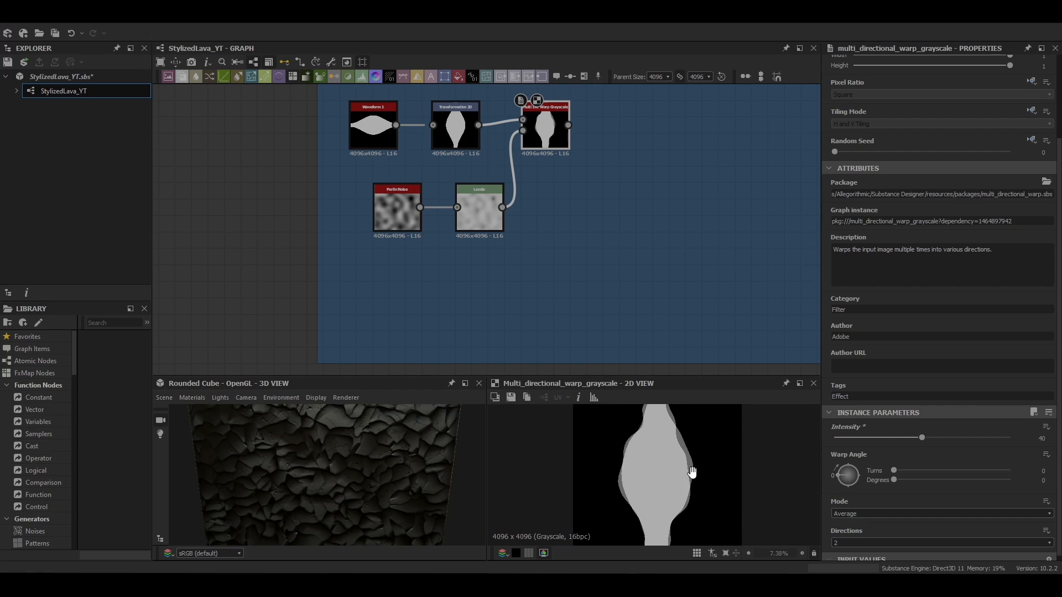
scroll(713, 475, "down", 3)
scroll(915, 493, "down", 1)
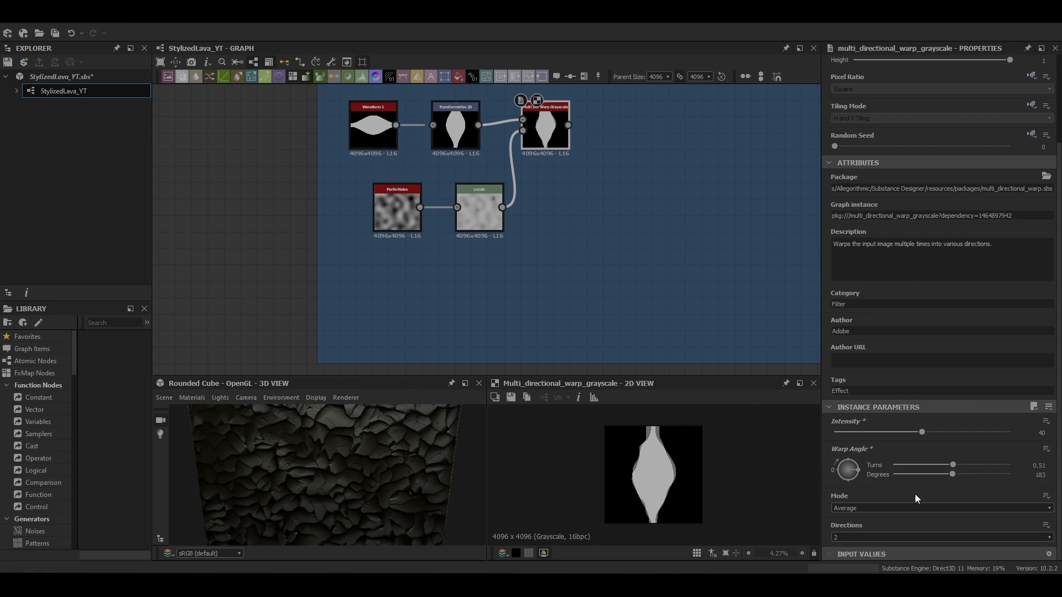
Add a Directional Warp and a Gaussian Spots 1 node, setting the spots' disorder to 0.44
key("space")
left_click(608, 134)
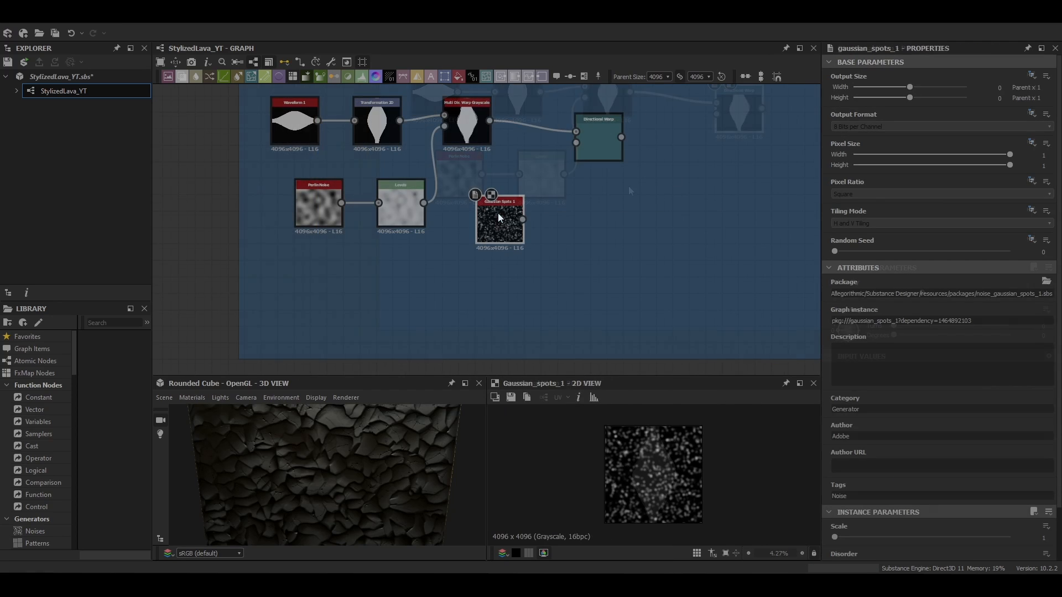
left_click_drag(834, 506, 911, 507)
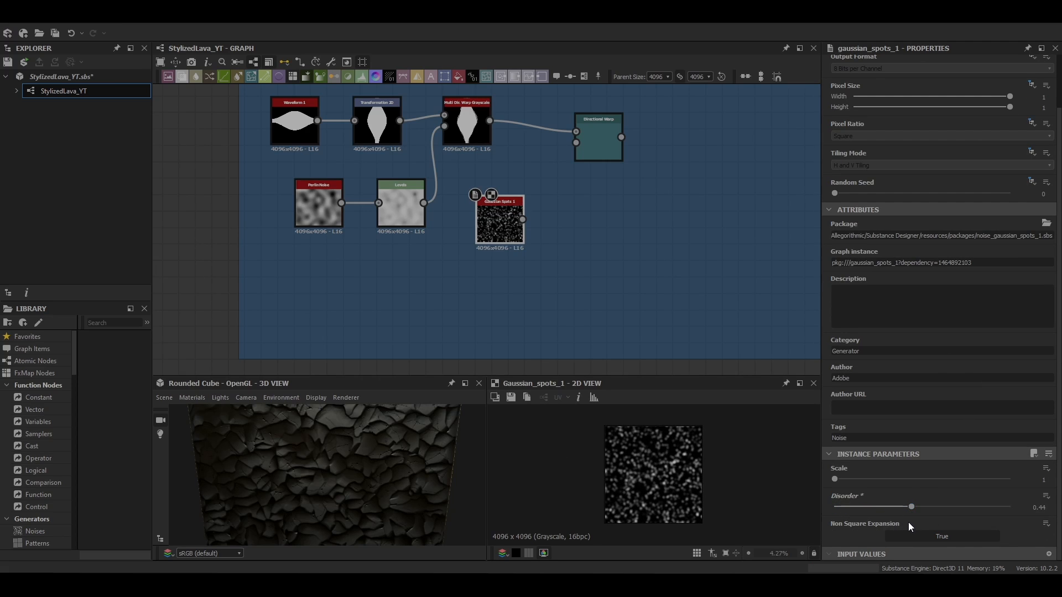
Connect the Gaussian Spots output into the Directional Warp's intensity input
left_click_drag(593, 141, 596, 141)
double_click(598, 141)
middle_click_drag(598, 145, 524, 201)
scroll(649, 454, "up", 4)
mouse_move(719, 465)
middle_mouse_down()
mouse_move(666, 472)
mouse_move(713, 462)
middle_mouse_up()
scroll(705, 454, "up", 3)
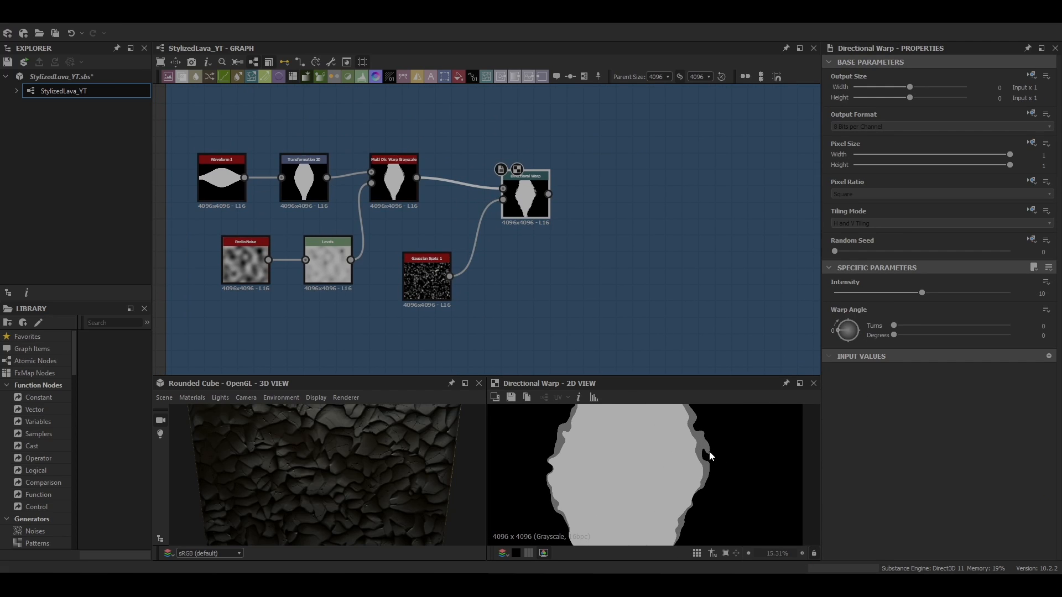
Set the Directional Warp's intensity to about 11 and its warp angle to about 33 degrees
scroll(557, 277, "down", 2)
middle_click_drag(559, 268, 559, 267)
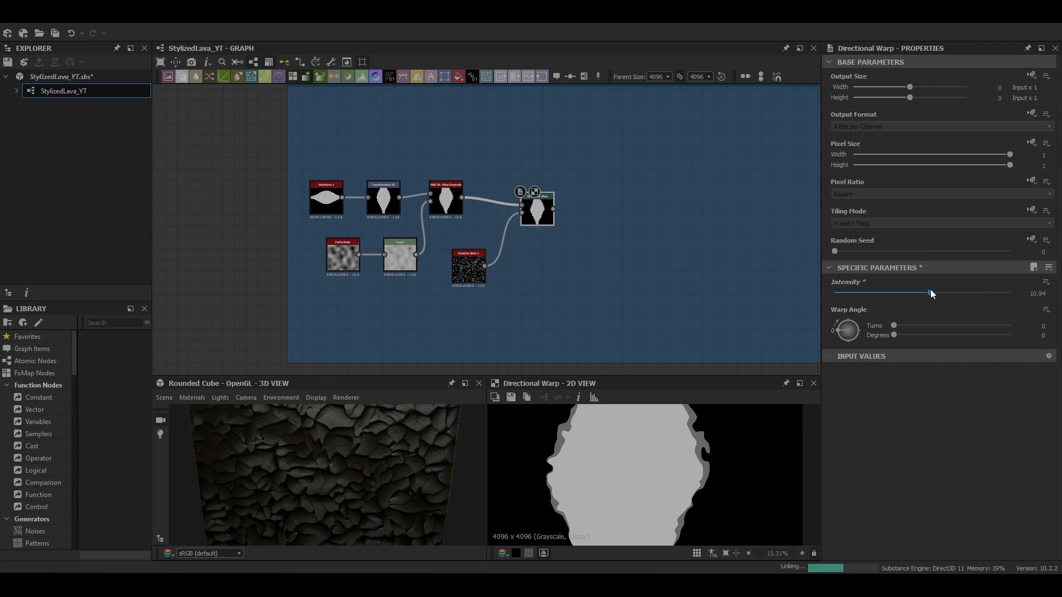
left_click(1037, 294)
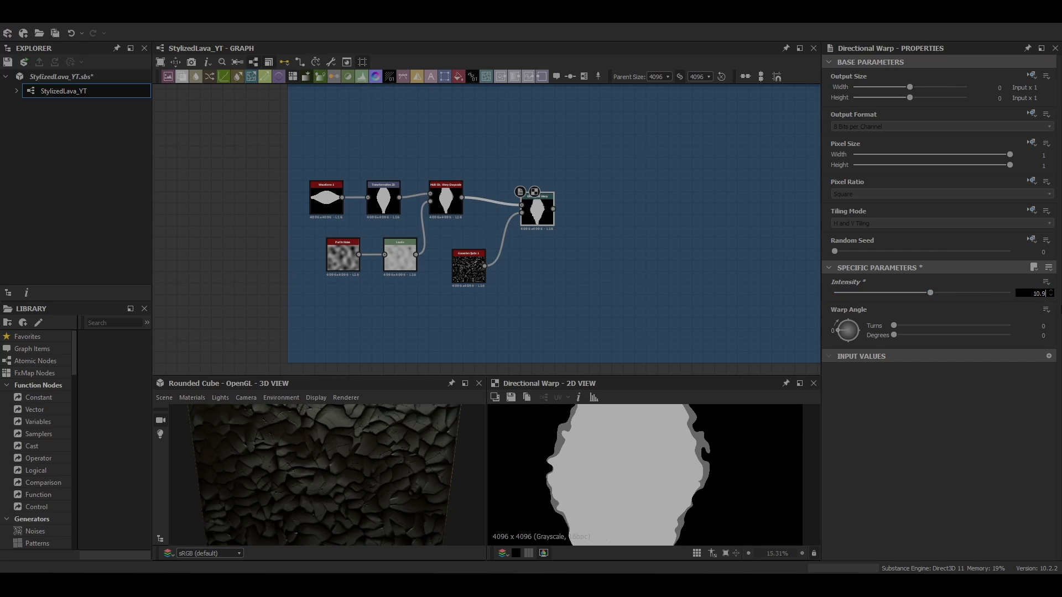
scroll(725, 481, "down", 3)
middle_click_drag(705, 497, 695, 422)
left_click_drag(838, 330, 835, 322)
middle_click_drag(667, 421, 668, 475)
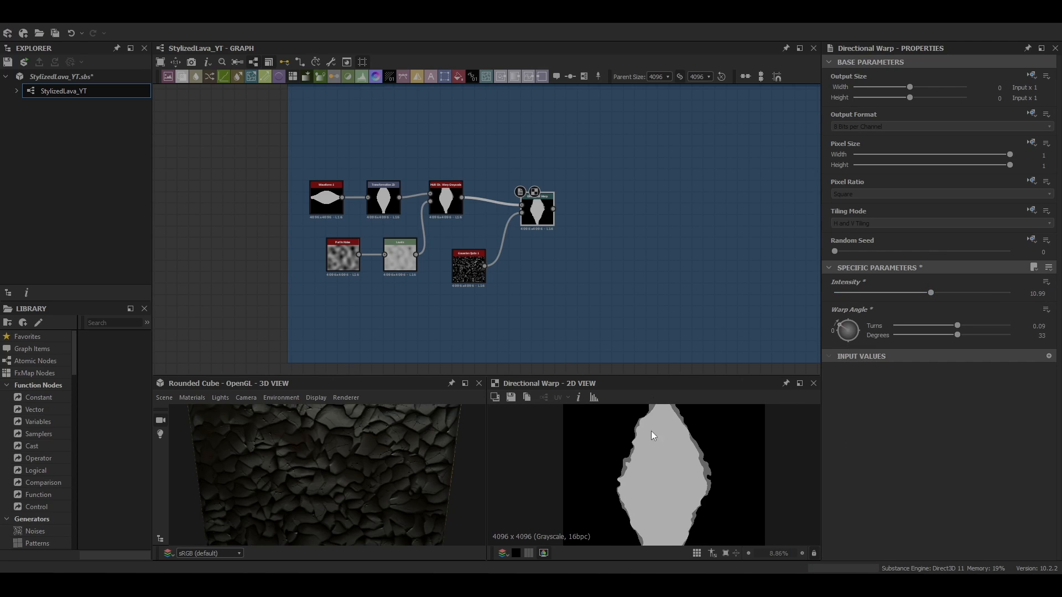
Add a Histogram Scan node after the Directional Warp and raise its position
middle_click_drag(666, 330, 645, 329)
key("space")
type("hi")
left_click(576, 263)
left_click_drag(837, 538, 1011, 538)
scroll(693, 466, "down", 4)
key("space")
type("mu")
left_click(631, 235)
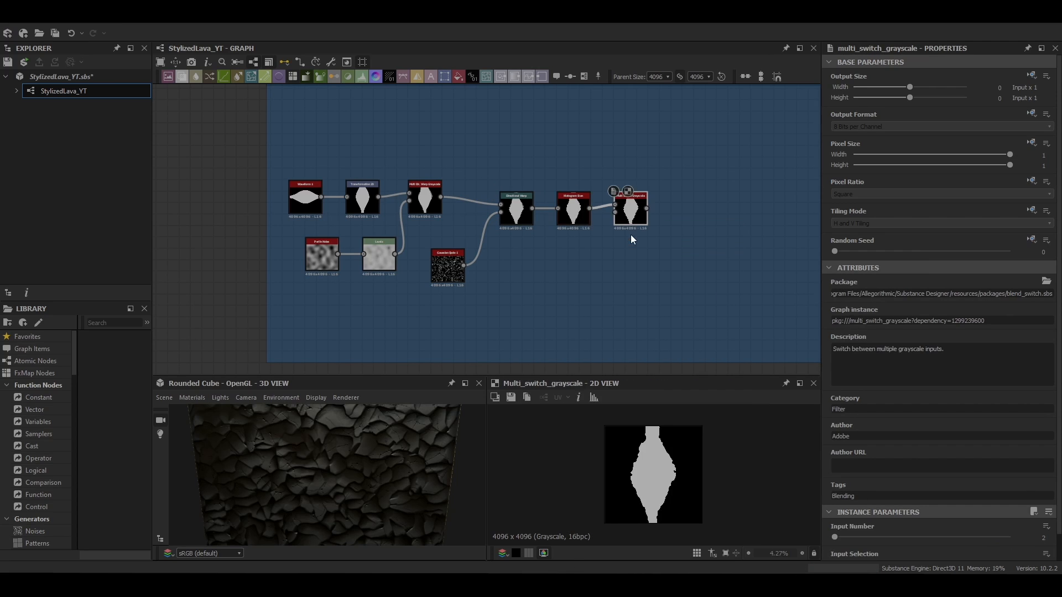
key("ctrl+z")
Add a Multi Directional Warp and a Shape node with a round pattern, connecting the shape into the warp's intensity input
key("space")
type("multi dir")
left_click(621, 235)
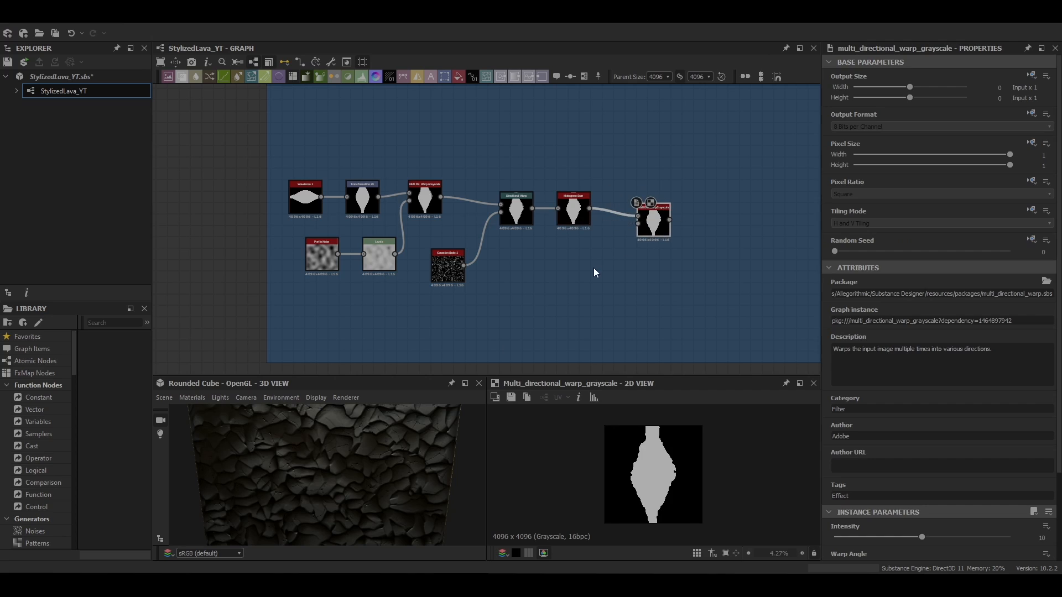
key("space")
type("shape")
left_click(602, 280)
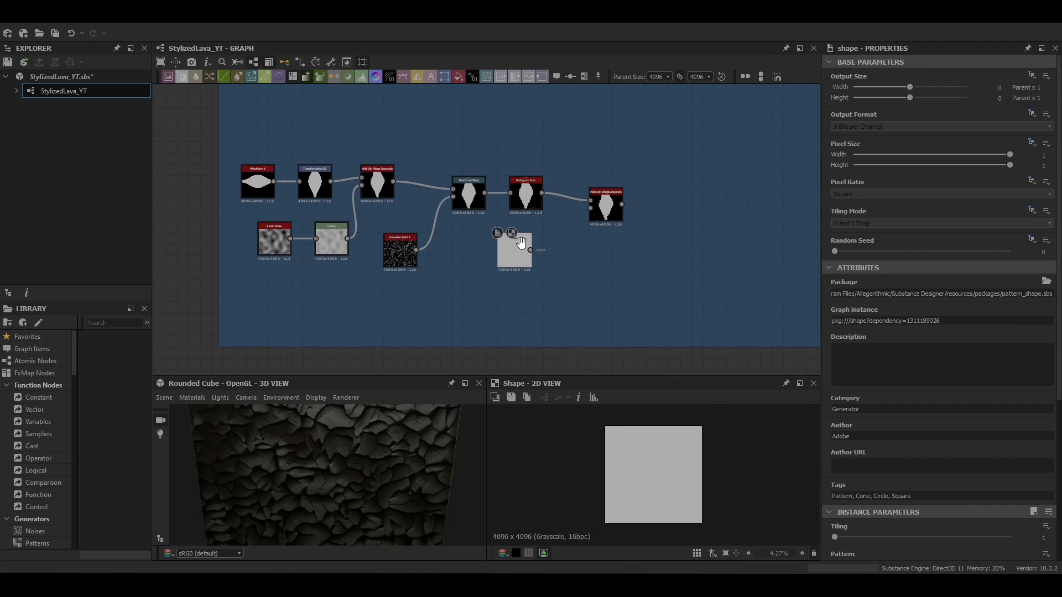
scroll(852, 459, "down", 3)
left_click_drag(522, 243, 590, 208)
left_click(848, 470)
left_click(864, 487)
Set the Multi Directional Warp's mode to Max, intensity to about 52.5 and warp angle to 270 degrees
double_click(606, 205)
scroll(660, 449, "up", 5)
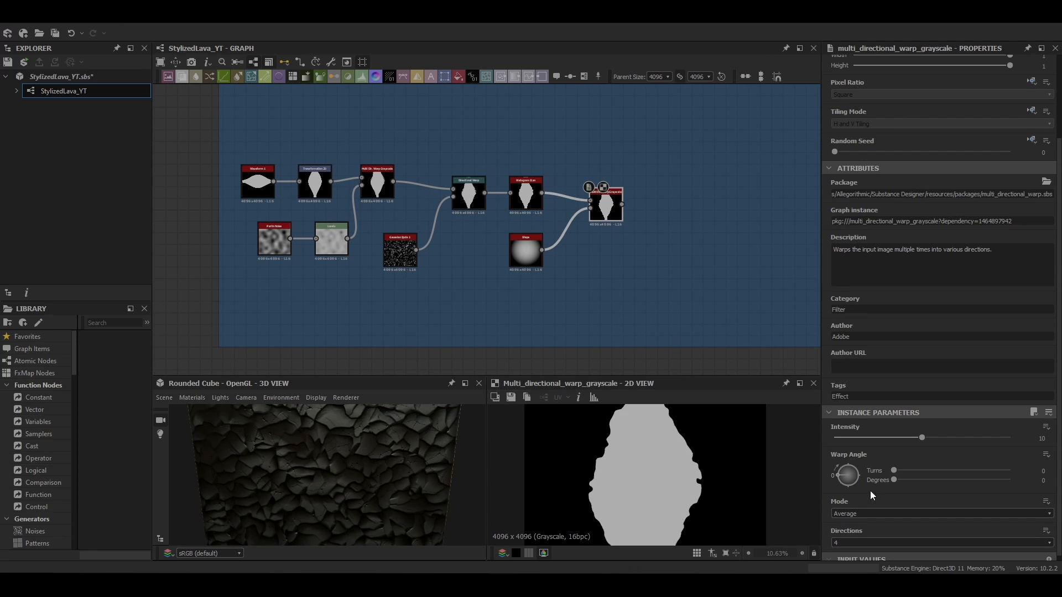
left_click(874, 514)
left_click(874, 531)
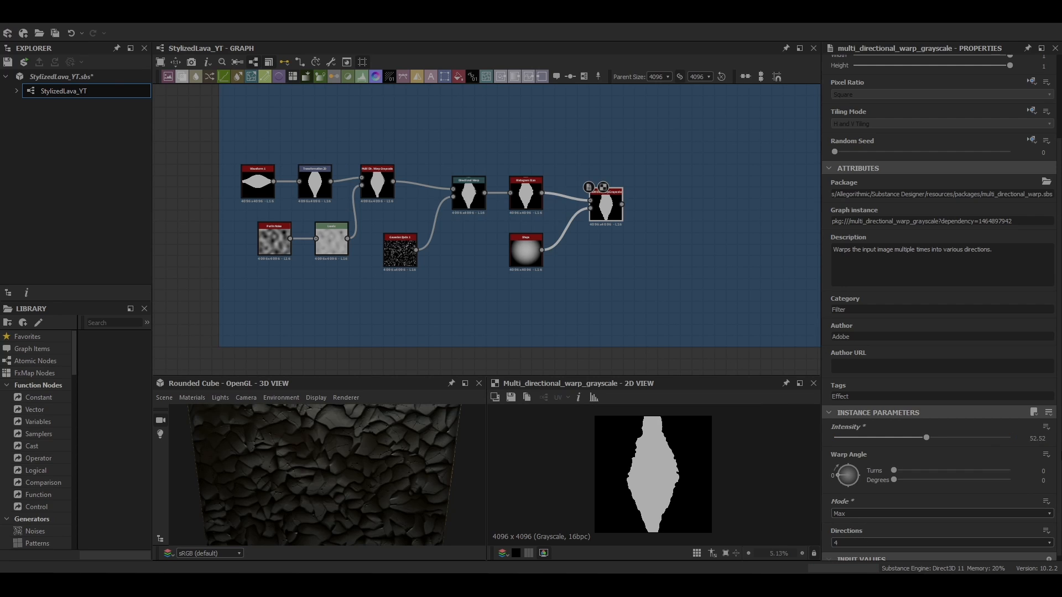
middle_click_drag(697, 277, 689, 262)
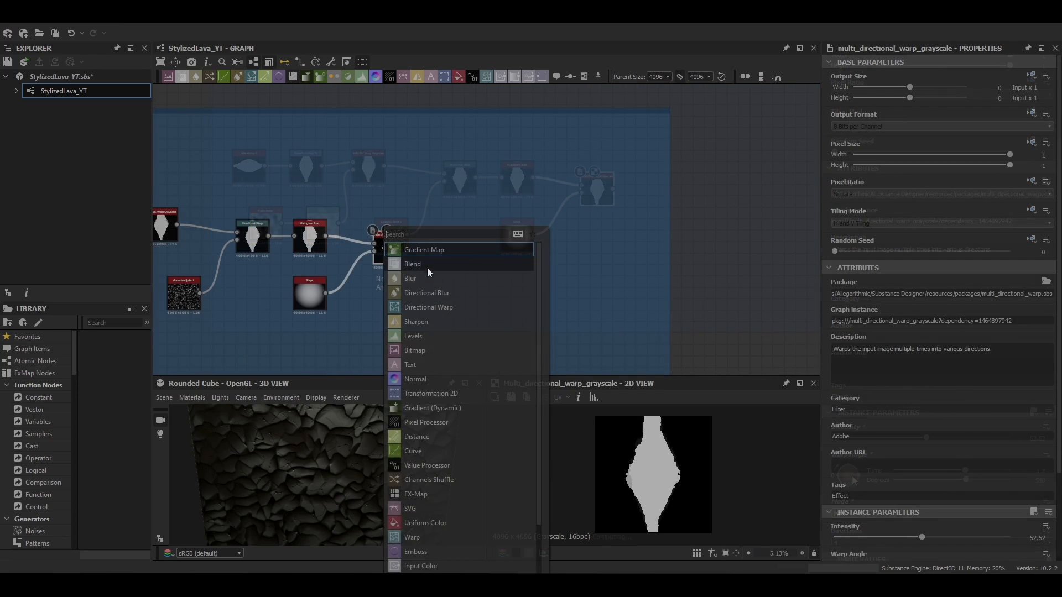
Add a Uniform Color feeding a Blend after the Multi Directional Warp, in Copy mode with opacity 0
left_click(427, 268)
key("space")
type("uni")
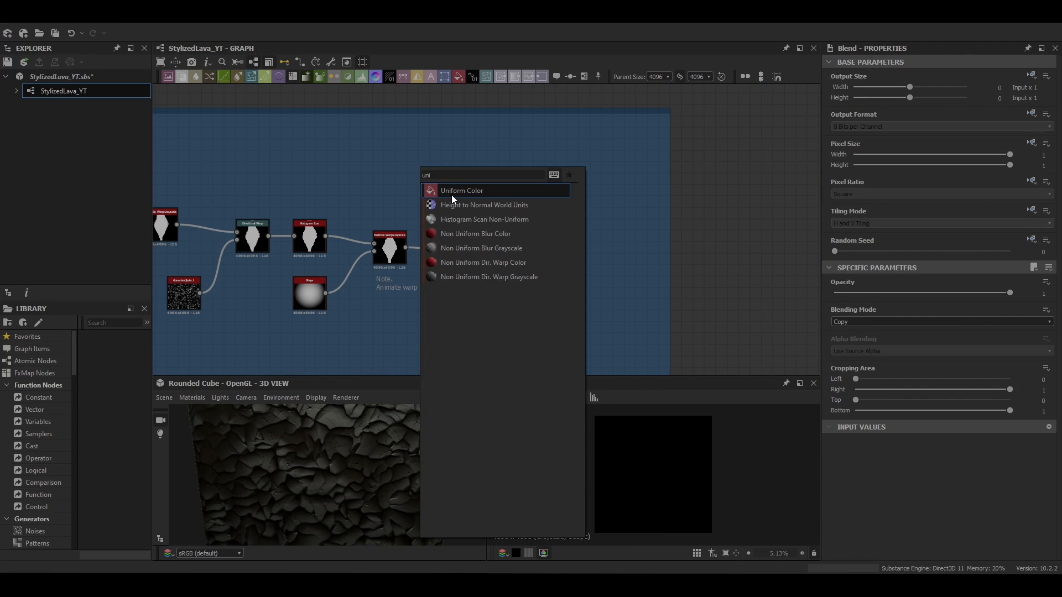
left_click(451, 194)
left_click(481, 249)
left_click(853, 340)
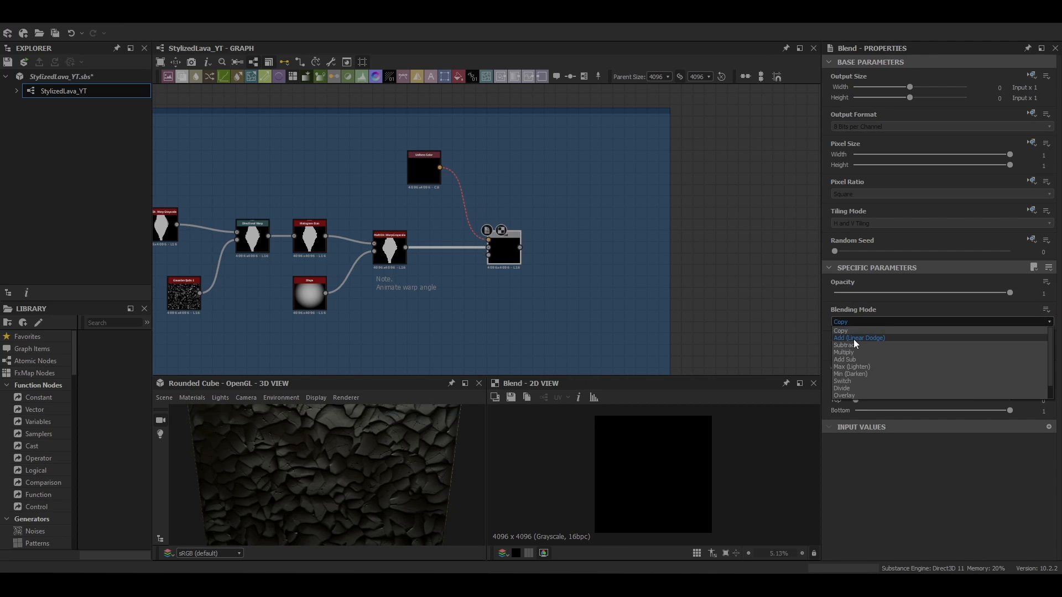
left_click(855, 331)
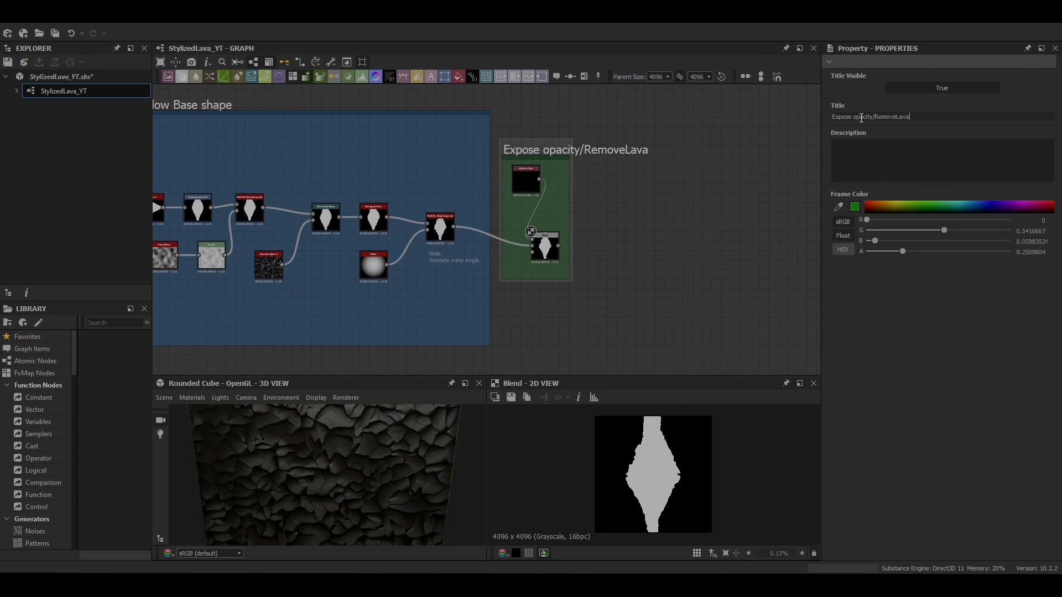
left_click(545, 247)
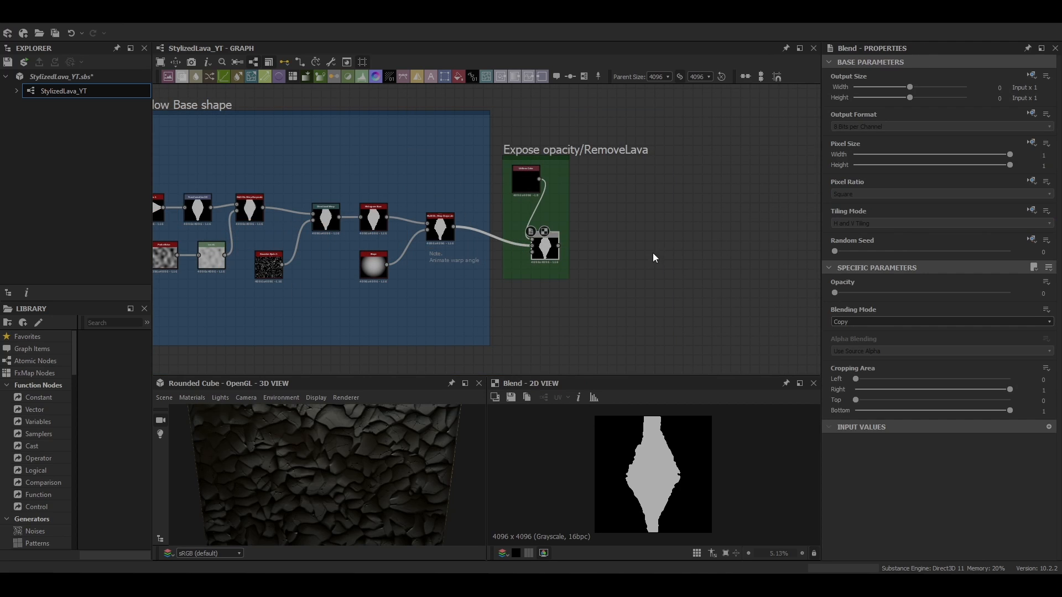
Add a Histogram Scan with position 0.91 and move it into the Lava Detail frame
scroll(652, 255, "down", 3)
middle_click_drag(636, 268, 673, 282)
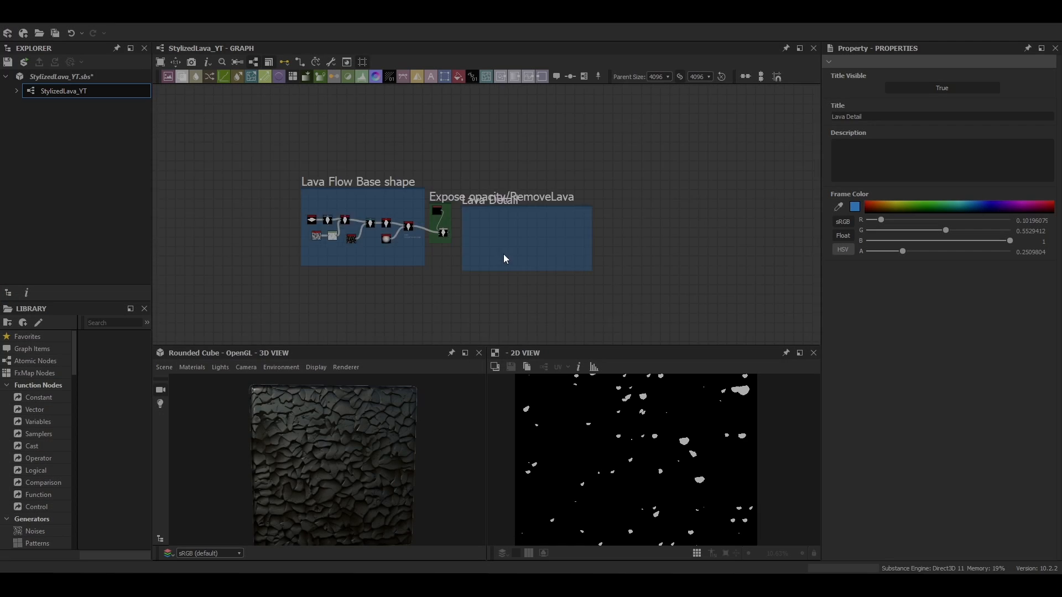
middle_click_drag(504, 256, 419, 60)
middle_click_drag(486, 332, 433, 280)
scroll(575, 191, "up", 5)
middle_click_drag(589, 161, 573, 196)
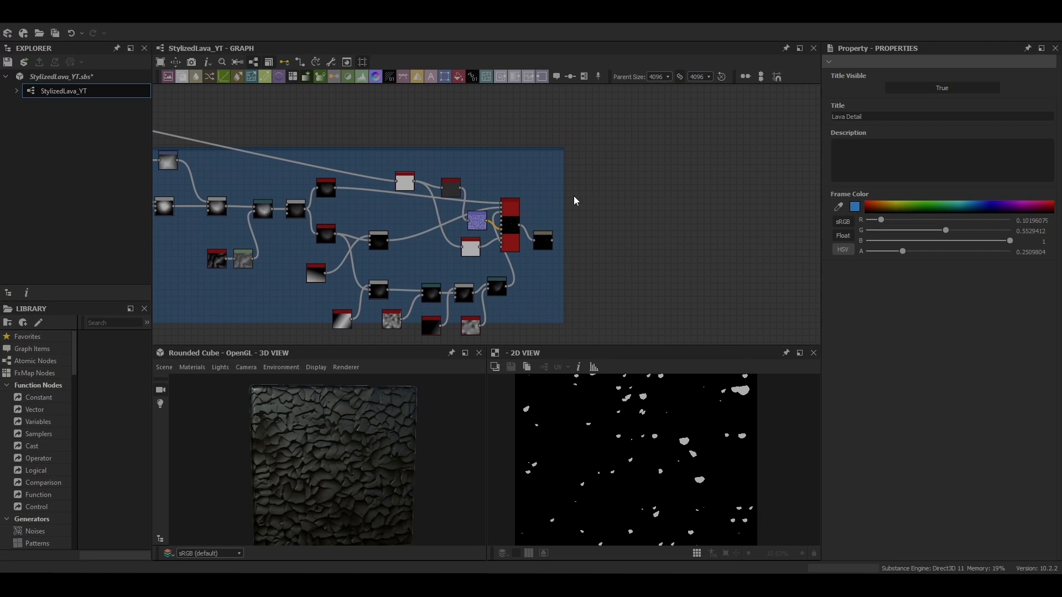
key("space")
type("hi")
key("Return")
scroll(597, 188, "up", 3)
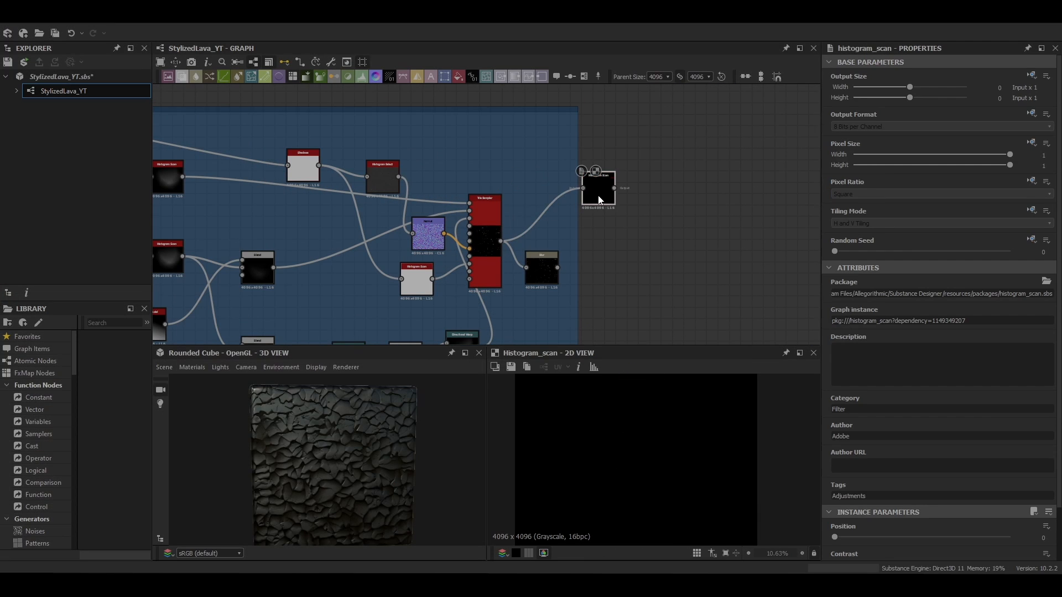
scroll(940, 387, "down", 5)
left_click_drag(835, 505, 994, 506)
scroll(848, 530, "down", 1)
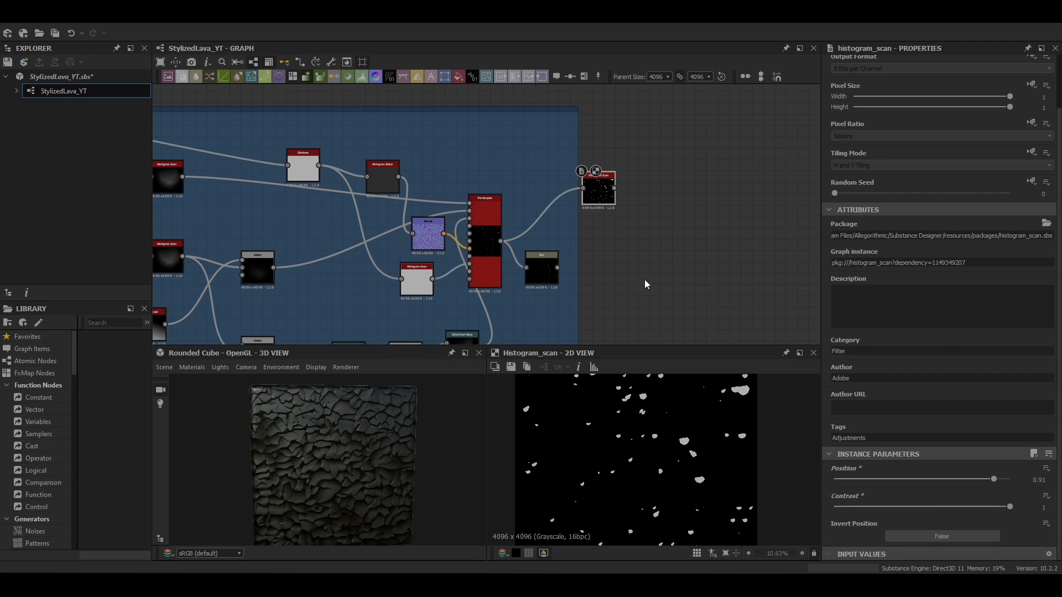
scroll(611, 208, "down", 4)
middle_click_drag(611, 207, 647, 330)
left_click_drag(643, 326, 404, 176)
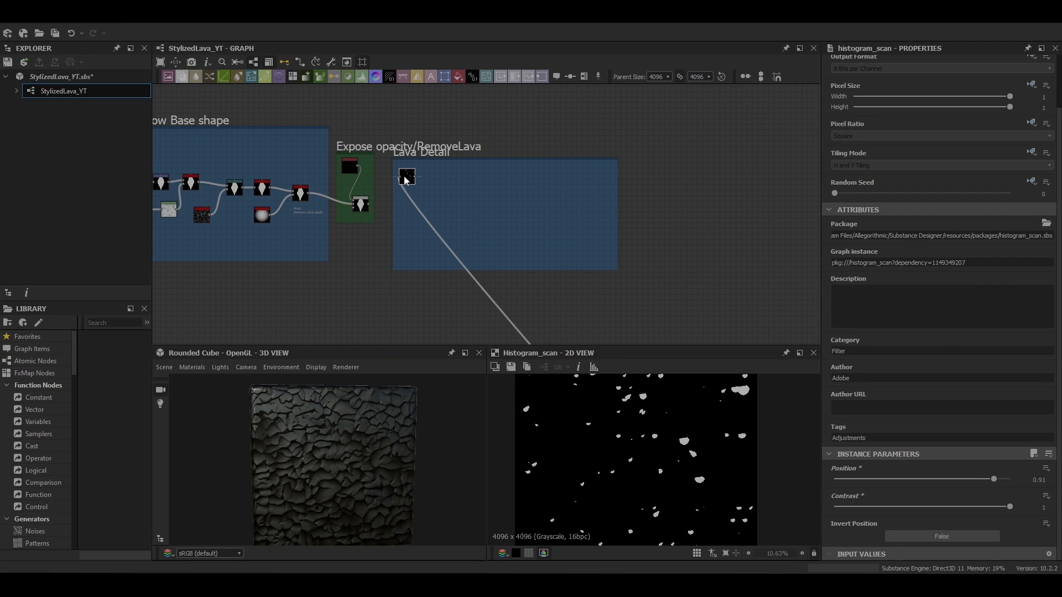
Add an Invert Grayscale node fed by the RemoveLava Blend output
scroll(492, 202, "up", 4)
key("space")
type("inve")
key("Up")
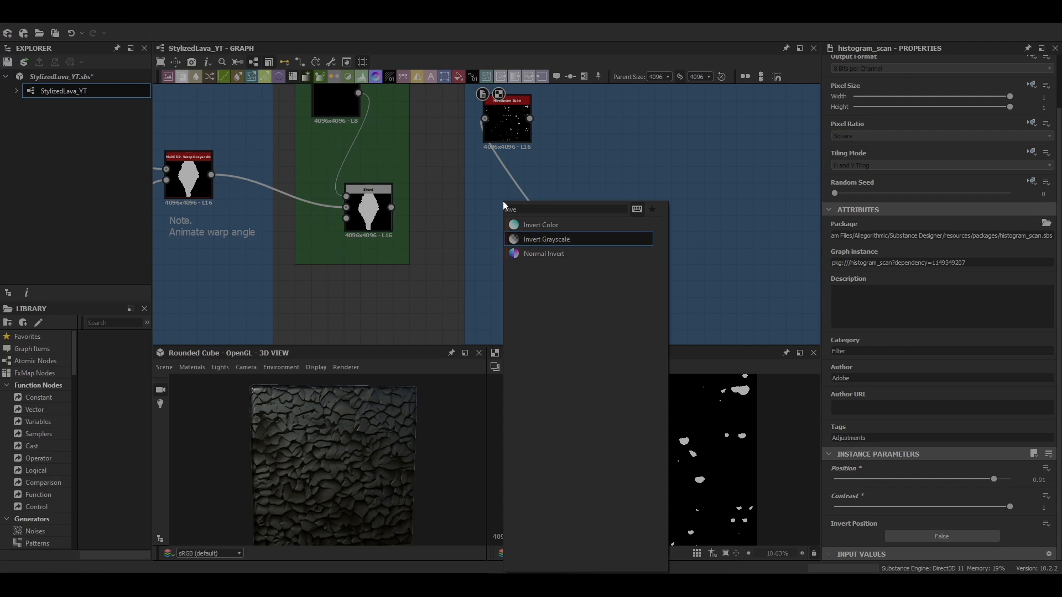
key("Return")
left_click_drag(391, 207, 477, 207)
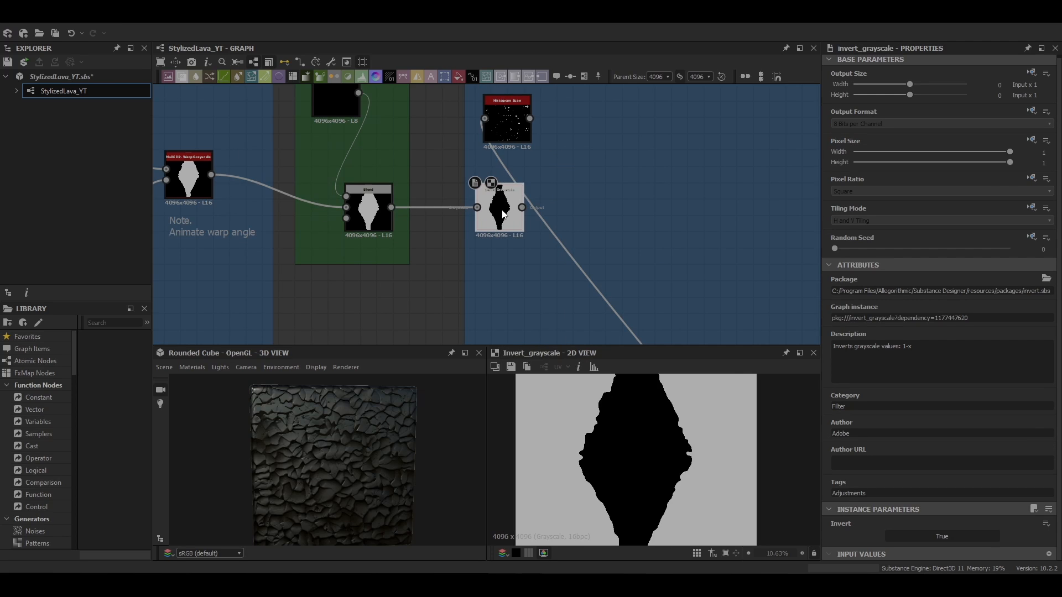
Add a Blend combining the inverted shape with the Histogram Scan in Add (Linear Dodge) mode
key("space")
left_click(605, 244)
left_click_drag(575, 196, 530, 119)
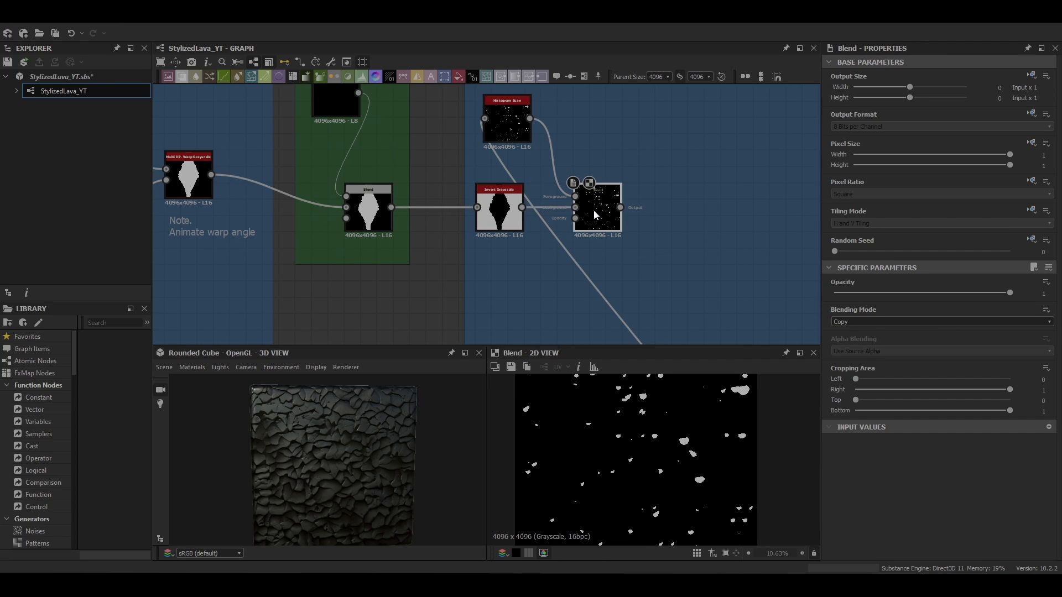
left_click(940, 322)
left_click(862, 330)
scroll(790, 258, "down", 2)
Frame the new Blend node and title it 'Expose remove Lava flowaround Rock'
right_click(658, 227)
left_click(694, 287)
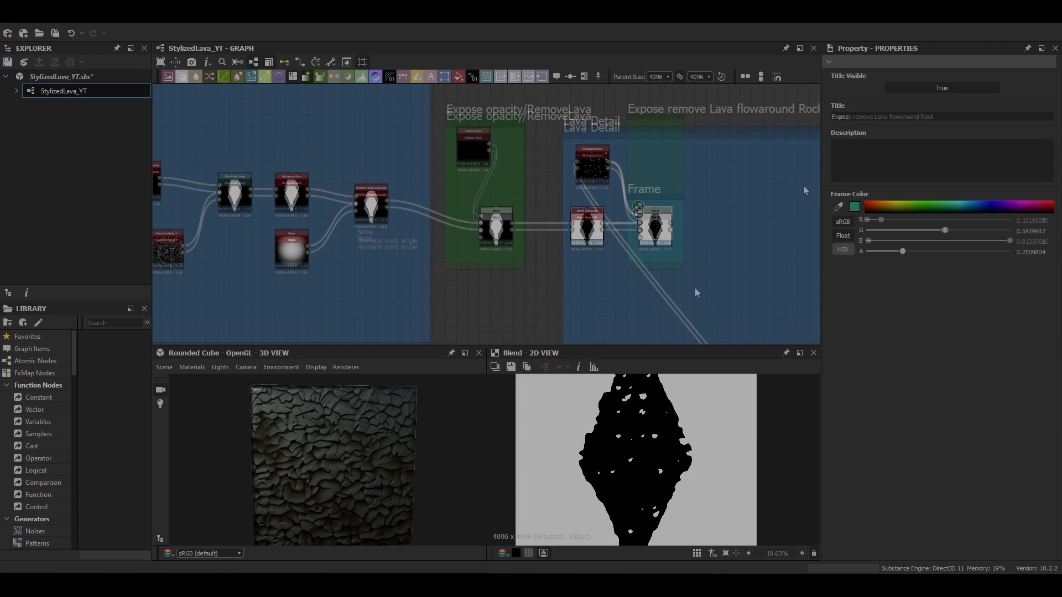
middle_click_drag(721, 238, 678, 206)
scroll(624, 203, "up", 2)
left_click(618, 196)
Add an Ambient Occlusion (HBAO) node after the Blend, setting height depth to about 0.09 and changing its quality
key("space")
type("am")
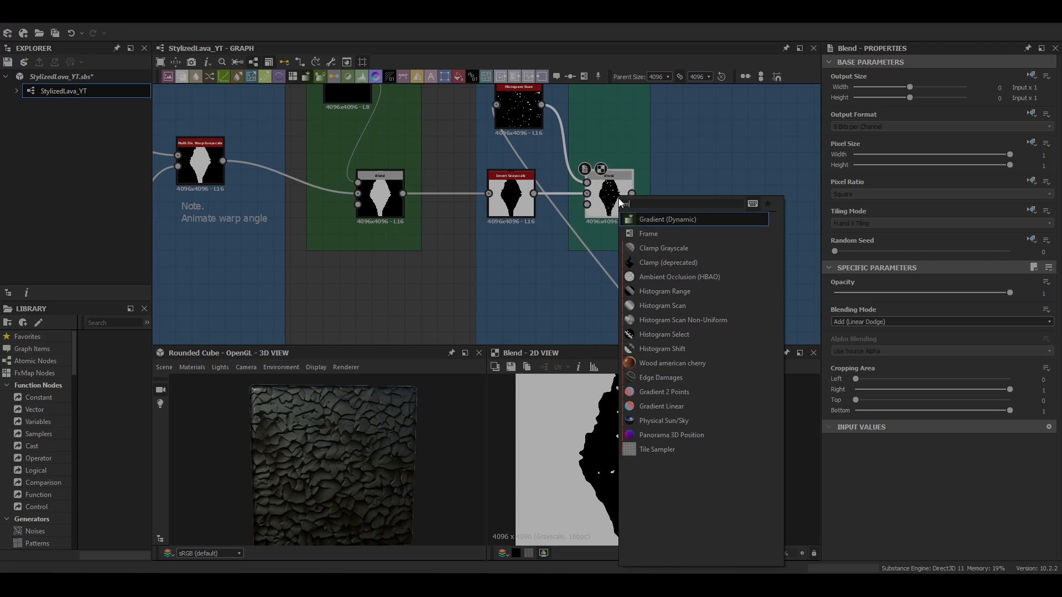
left_click(663, 276)
scroll(855, 423, "down", 3)
left_click_drag(854, 424, 850, 425)
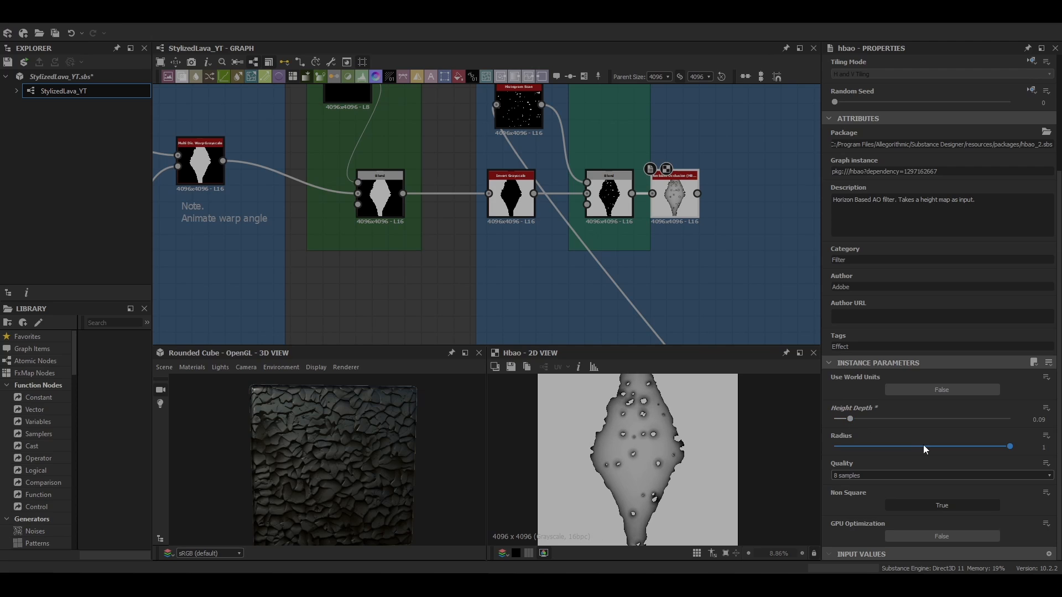
left_click(869, 476)
left_click(864, 495)
Add a Blur after the HBAO node and set its intensity to about 1.45
middle_click_drag(715, 251, 608, 276)
key("space")
type("blur")
key("Return")
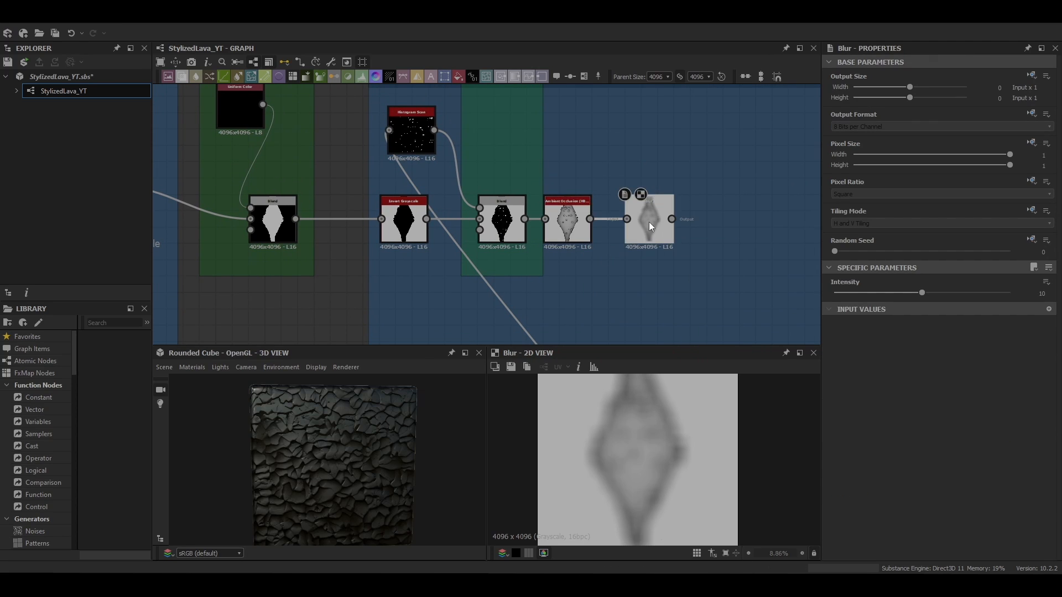
left_click(502, 223)
mouse_move(1009, 294)
left_mouse_down()
mouse_move(782, 292)
mouse_move(1012, 293)
left_mouse_up()
left_click(655, 222)
left_click_drag(921, 293, 838, 296)
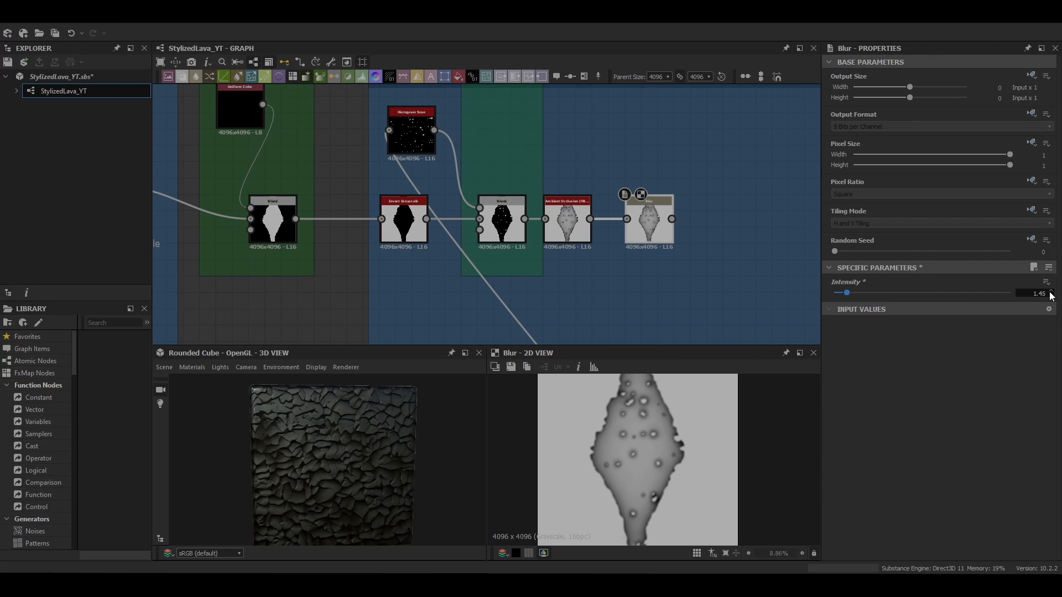
Add a Levels node fed by the Blur output
scroll(684, 446, "up", 7)
scroll(684, 446, "down", 10)
middle_click_drag(670, 283, 540, 300)
key("space")
type("lev")
left_click(567, 253)
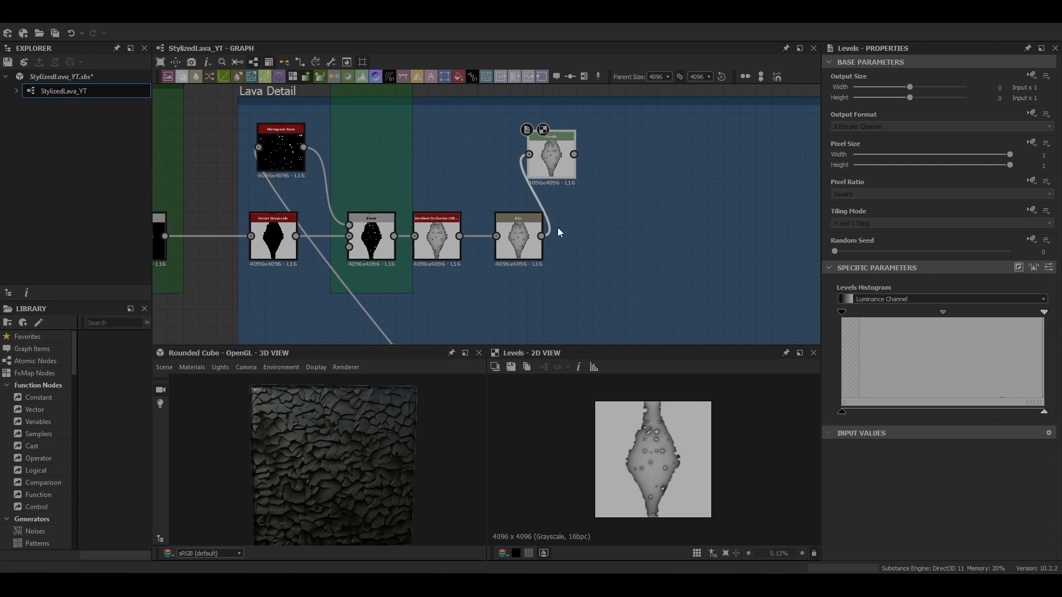
left_click(525, 236)
Add a Quantize Grayscale after the Blur and set its quantize value to about 47
key("space")
type("q")
left_click(630, 292)
scroll(659, 462, "up", 4)
left_click_drag(836, 537, 866, 540)
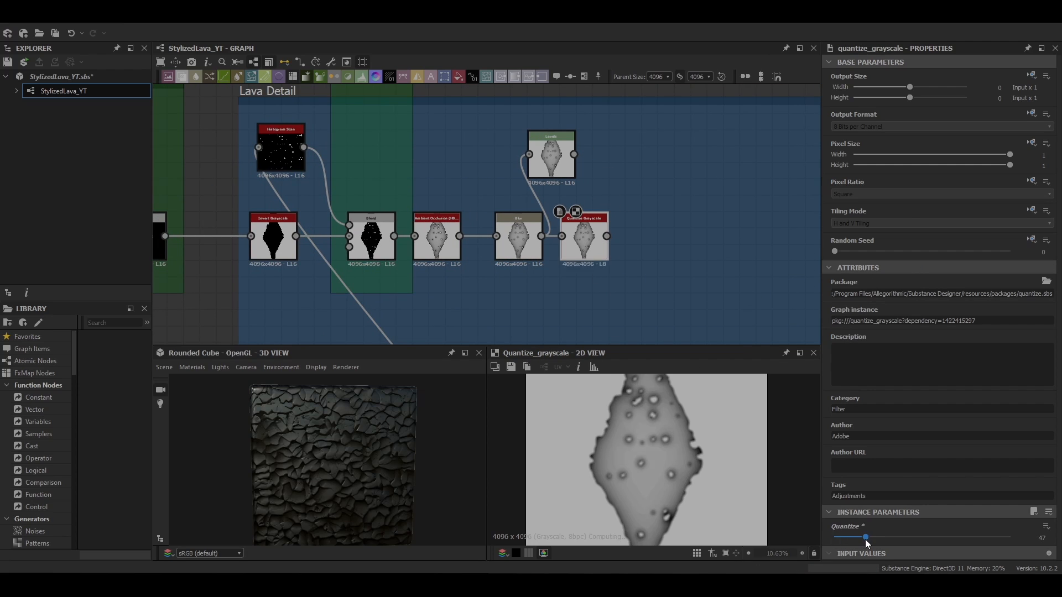
Shift the Levels midtone toward the highlights to darken the shape
scroll(668, 461, "up", 3)
scroll(669, 502, "down", 4)
middle_click_drag(508, 289, 535, 242)
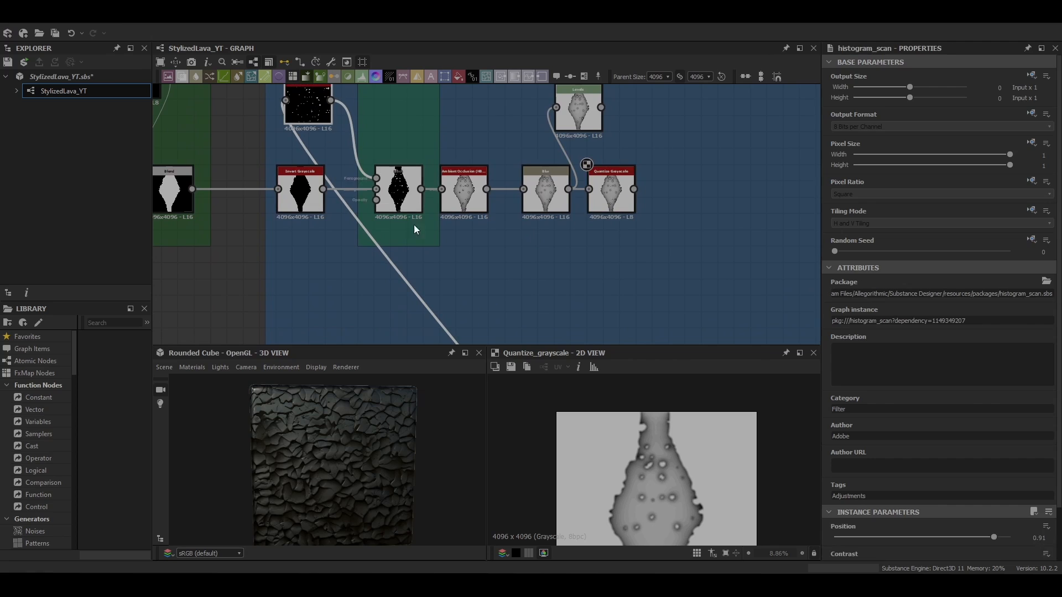
scroll(989, 486, "down", 2)
left_click_drag(994, 484, 992, 489)
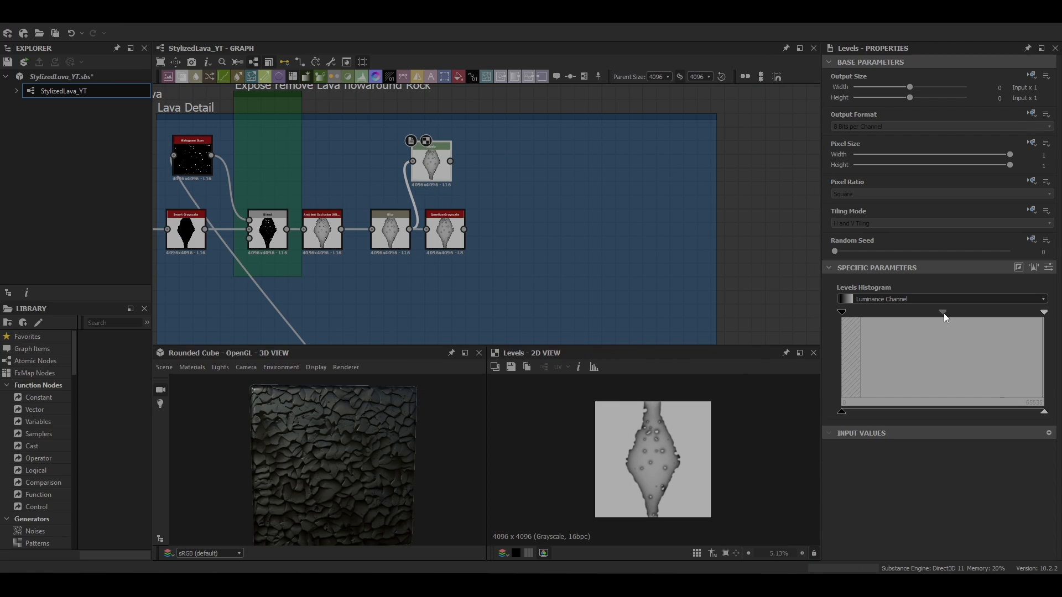
left_click_drag(945, 314, 1040, 320)
Add an Invert Grayscale after the Levels and an Edge Detect after the Quantize Grayscale
key("space")
type("invert")
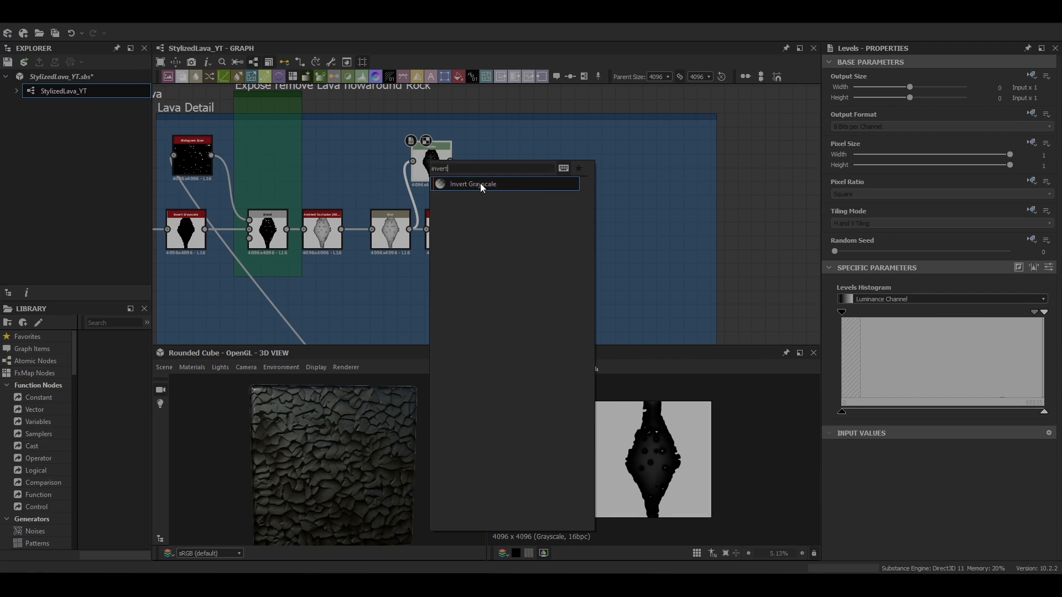
left_click(480, 183)
key("space")
type("edge")
left_click(522, 224)
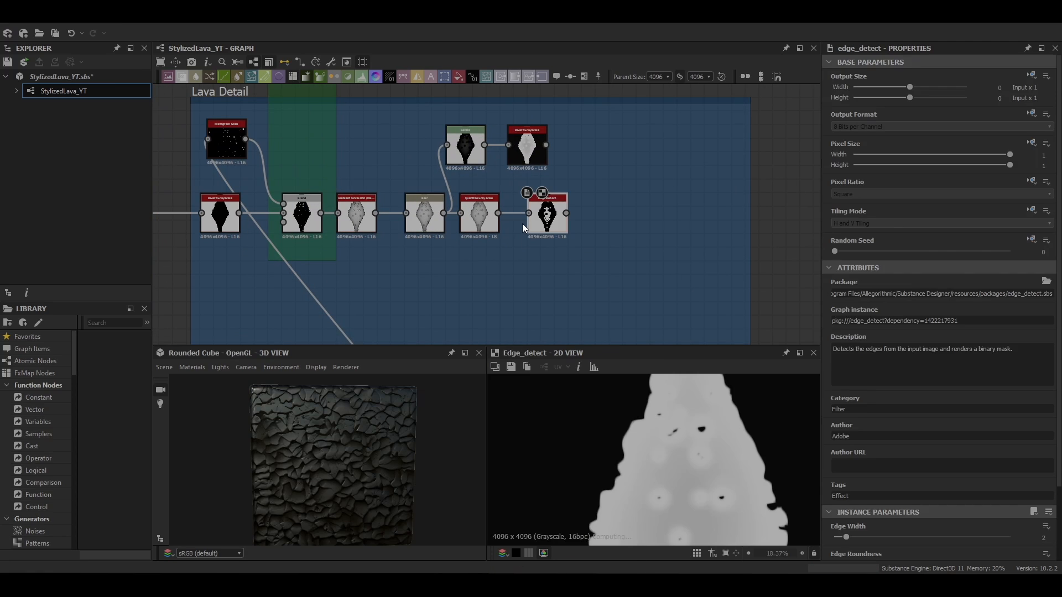
Set the Edge Detect's edge width to 1 and edge roundness to 0
scroll(1039, 470, "down", 2)
left_click(1044, 471)
type("1")
key("Return")
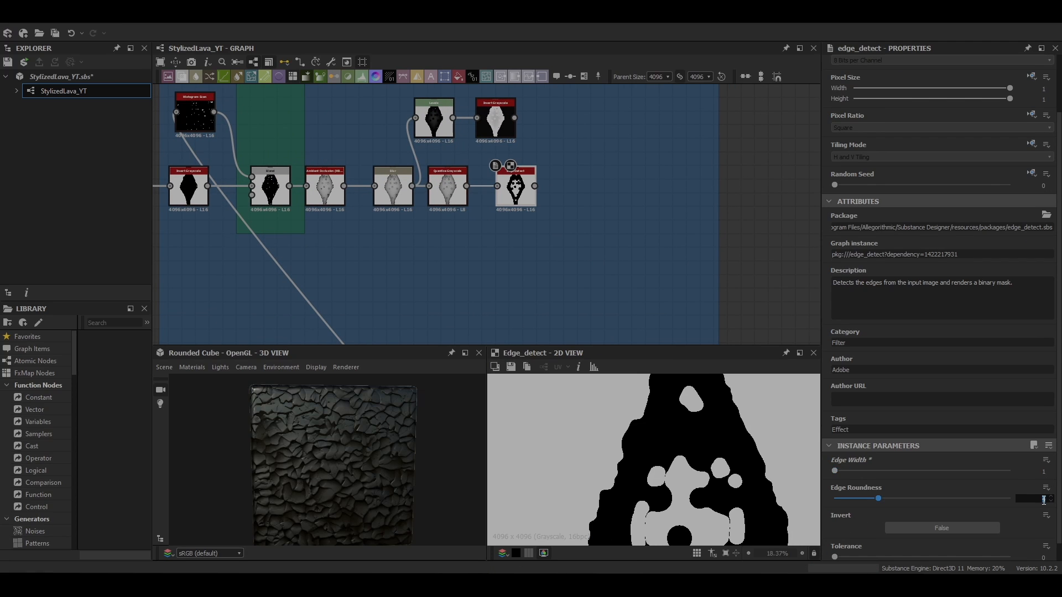
type("0")
key("Return")
Add a Histogram Scan after the Invert Grayscale and set its position to 0.3
scroll(1042, 509, "down", 1)
middle_click_drag(531, 138, 510, 172)
left_click(477, 154)
key("space")
type("hist")
left_click(514, 190)
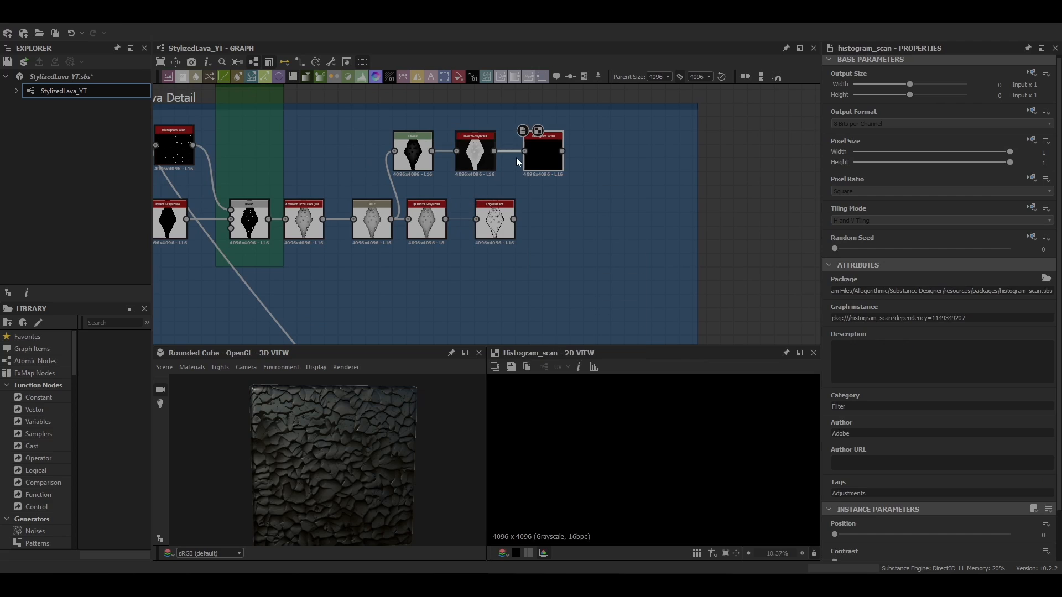
scroll(887, 536, "down", 2)
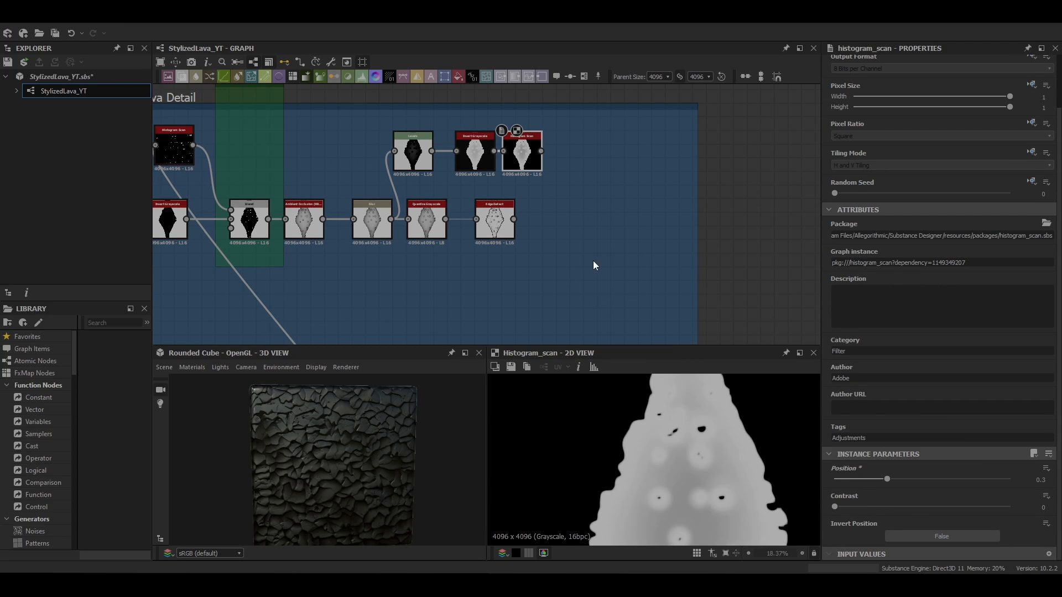
middle_click_drag(595, 266, 547, 266)
Add a Blend combining the Edge Detect output with the new Histogram Scan
left_click(444, 224)
key("space")
type("b")
left_click(479, 248)
left_click_drag(487, 233, 540, 233)
scroll(522, 247, "up", 3)
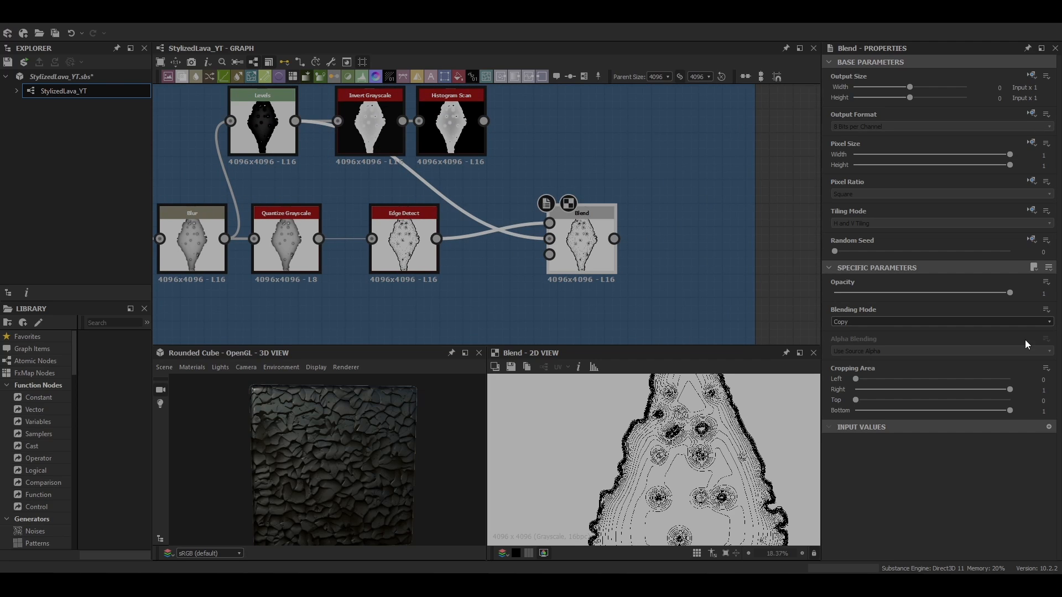
Add a Histogram Scan node inside the FlowBlendMask frame
middle_click_drag(637, 213, 597, 208)
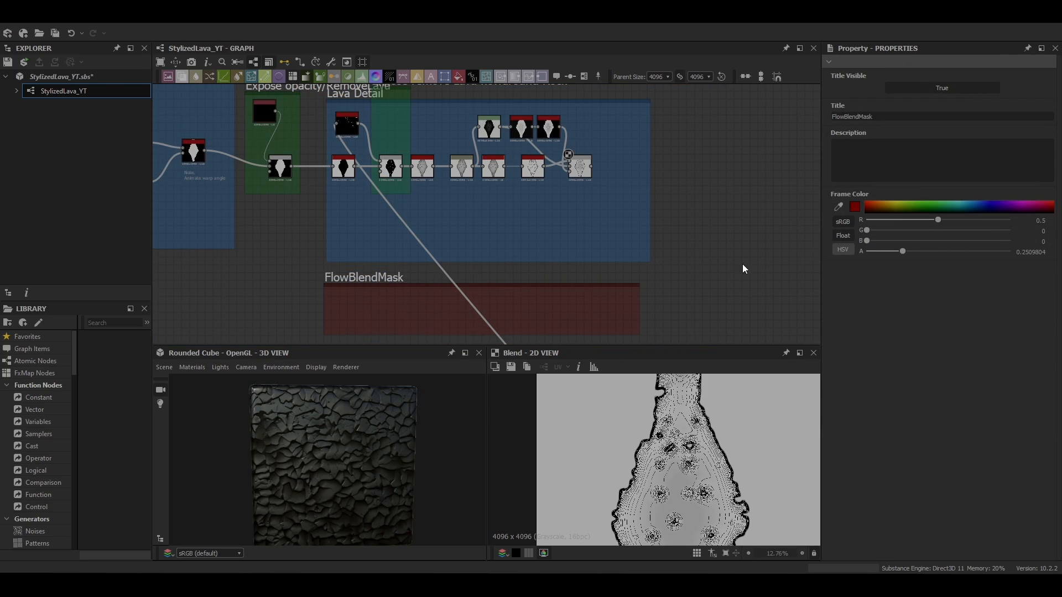
key("space")
type("hist")
key("Return")
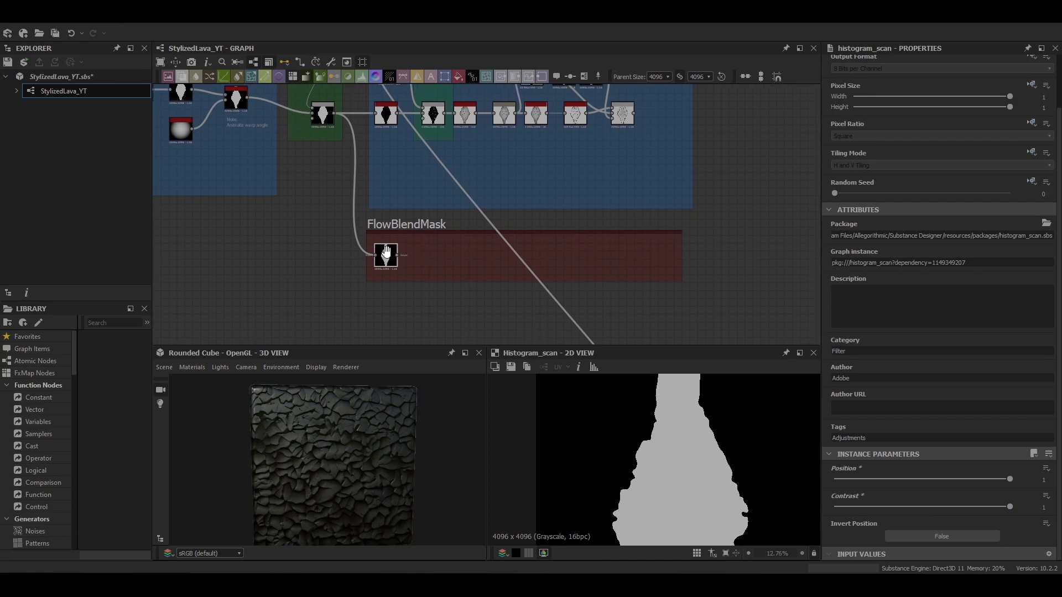
Add a Distance node after the Histogram Scan and set its maximum distance to 0.24
key("space")
type("dist")
key("Return")
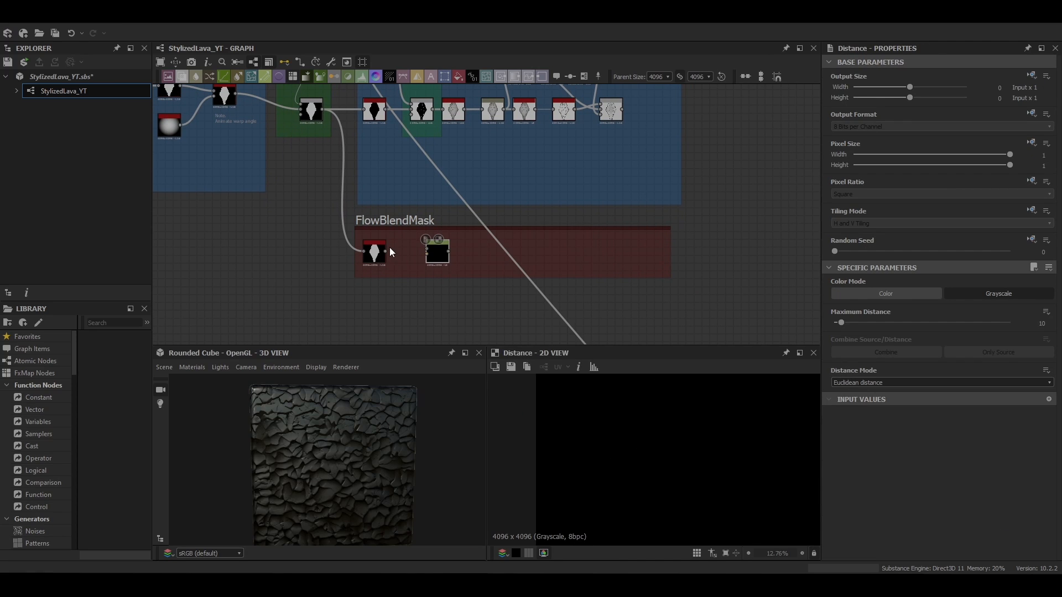
scroll(416, 244, "up", 1)
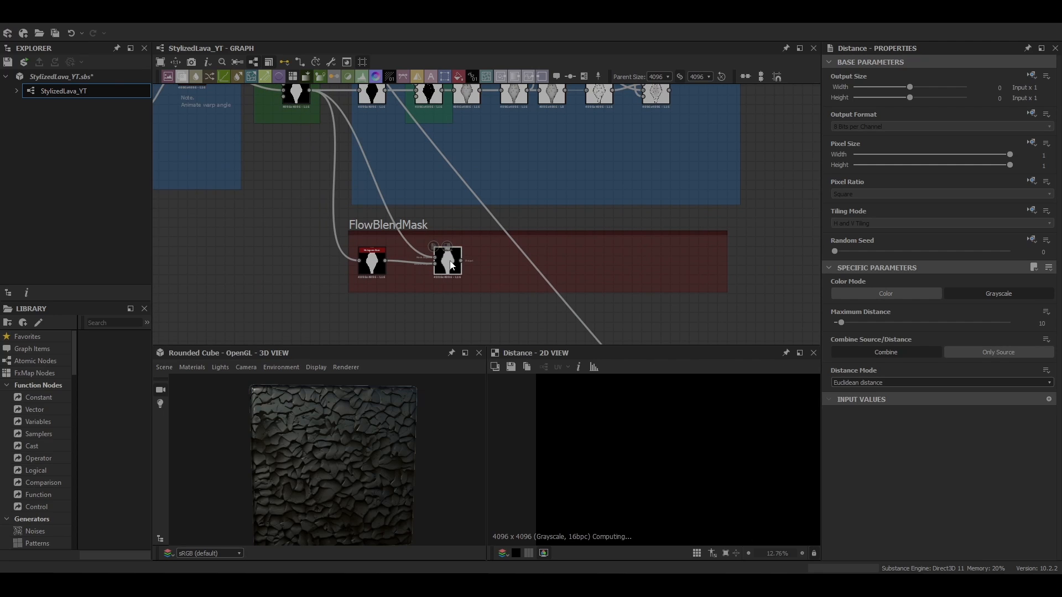
left_click(1042, 323)
type("0.2")
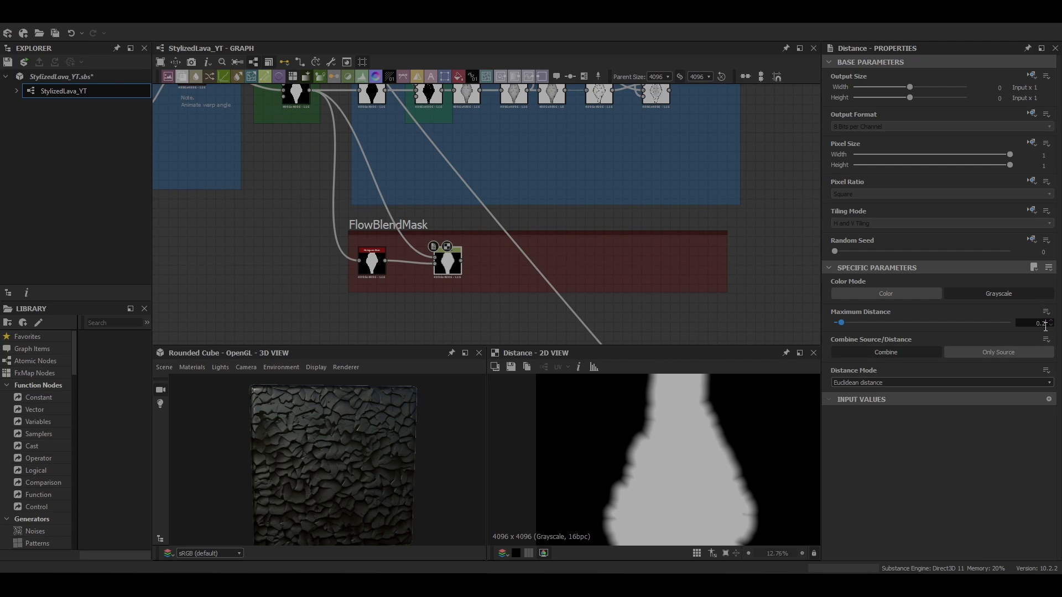
type("4")
key("Return")
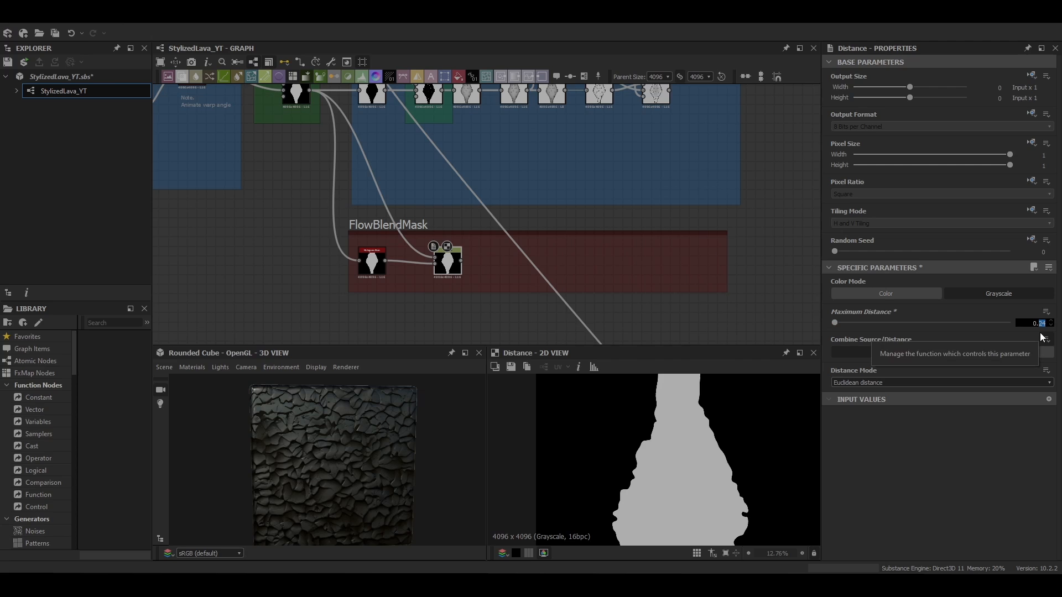
scroll(695, 479, "up", 5)
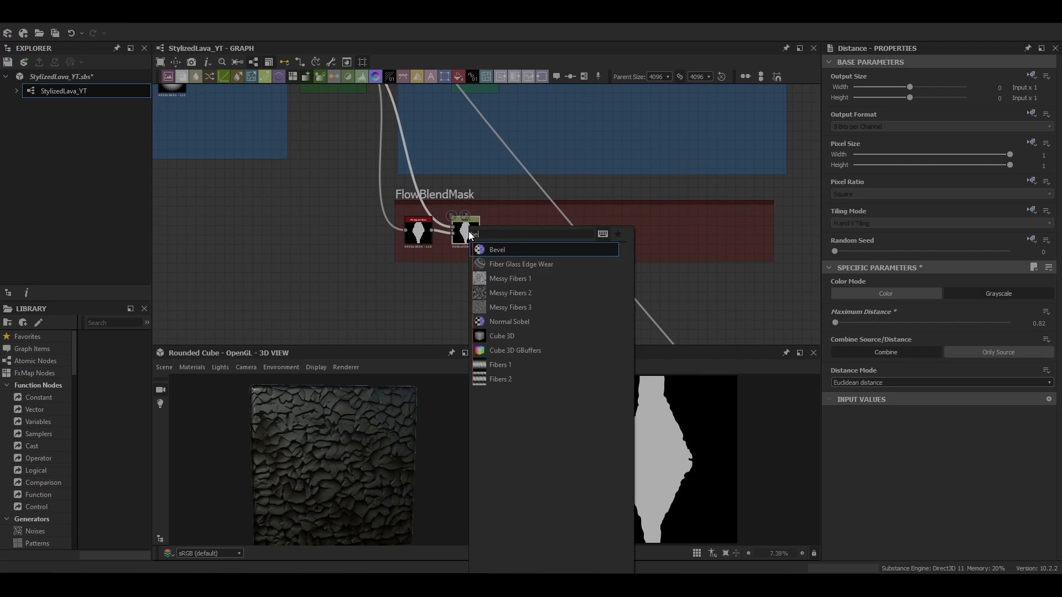
Add a Bevel after the Distance node and set its distance to -0.02
left_click(501, 246)
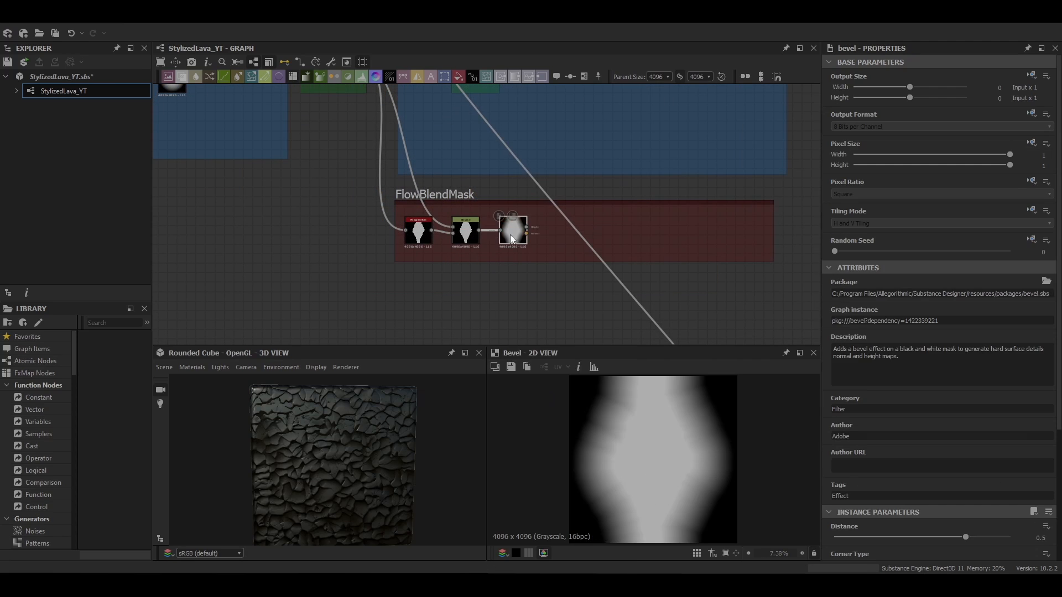
left_click(1043, 539)
type("-0.2")
key("Return")
type("0")
key("Return")
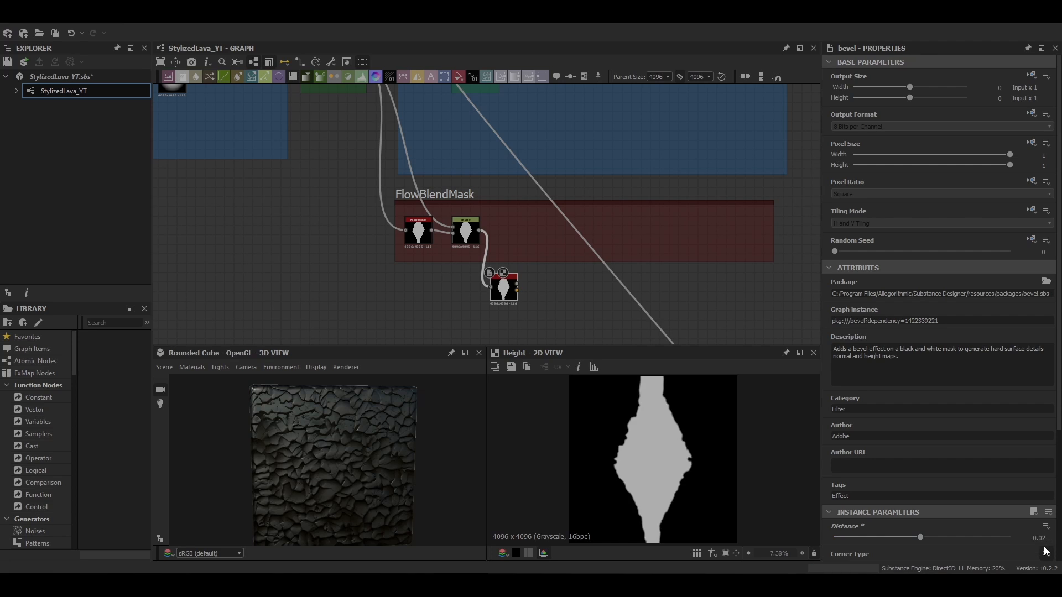
Add a Histogram Scan after the Bevel, connect it, and set its position to about 0.03
scroll(691, 460, "up", 10)
scroll(689, 459, "down", 5)
key("space")
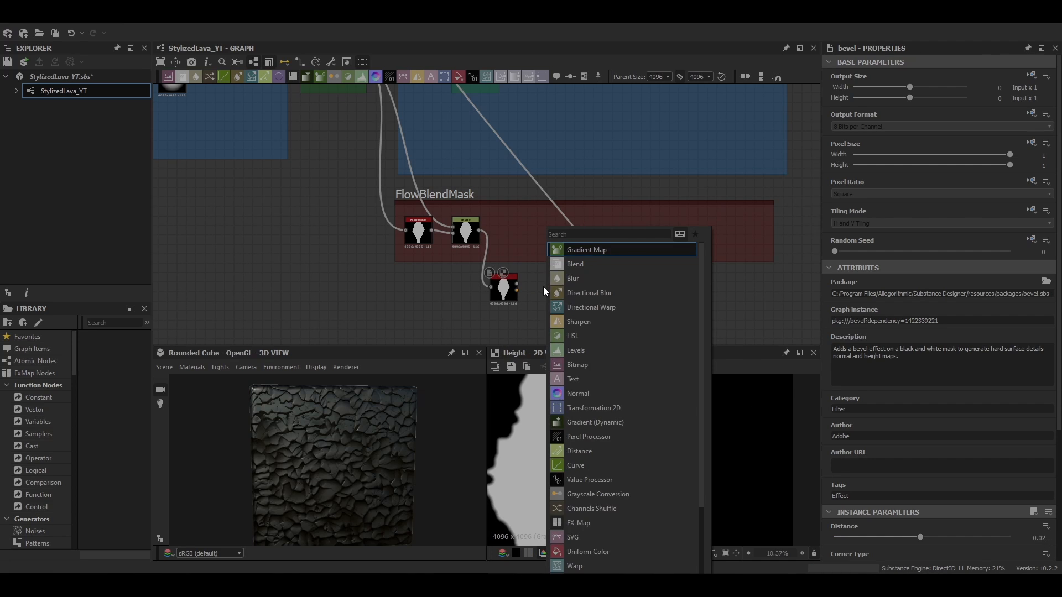
type("hist")
left_click(585, 270)
scroll(517, 276, "up", 3)
left_click_drag(516, 267, 538, 271)
scroll(939, 497, "down", 1)
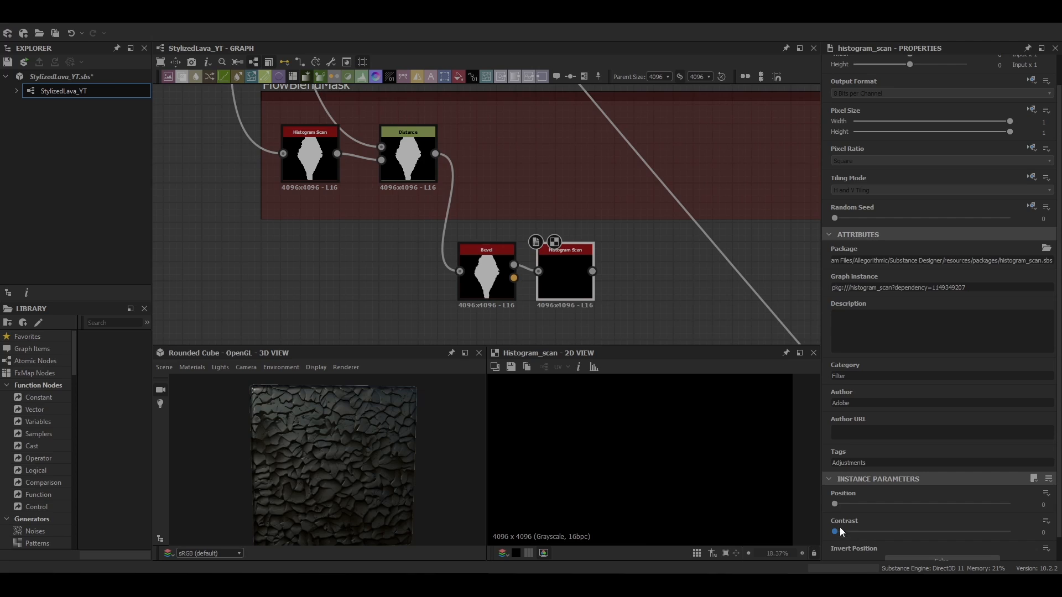
mouse_move(833, 504)
left_mouse_down()
mouse_move(908, 500)
mouse_move(831, 500)
mouse_move(839, 504)
left_mouse_up()
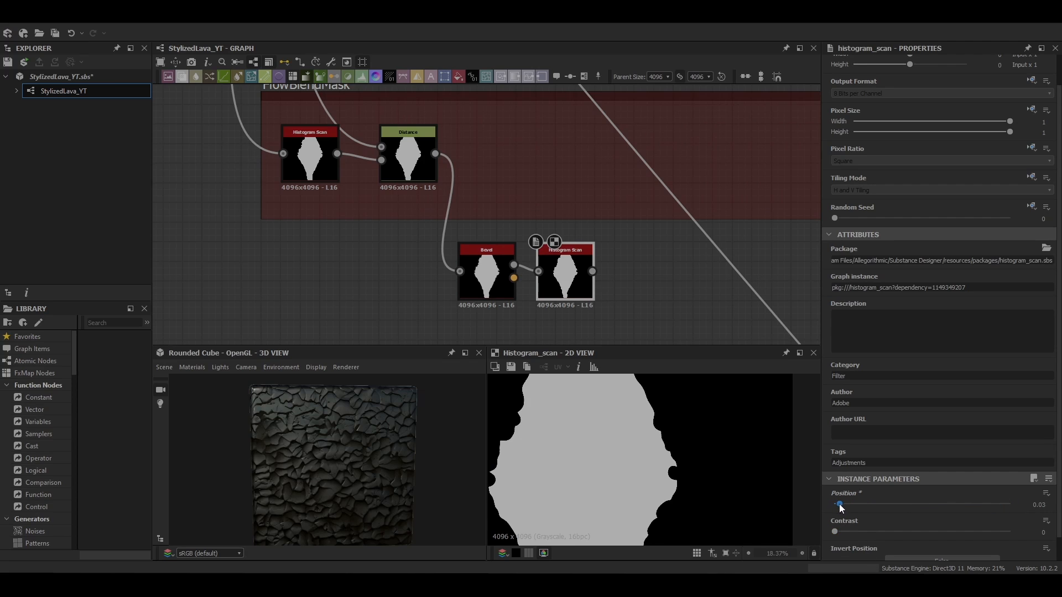
Add an Invert Grayscale after that Histogram Scan
key("space")
type("inv")
left_click(608, 252)
scroll(707, 280, "down", 5)
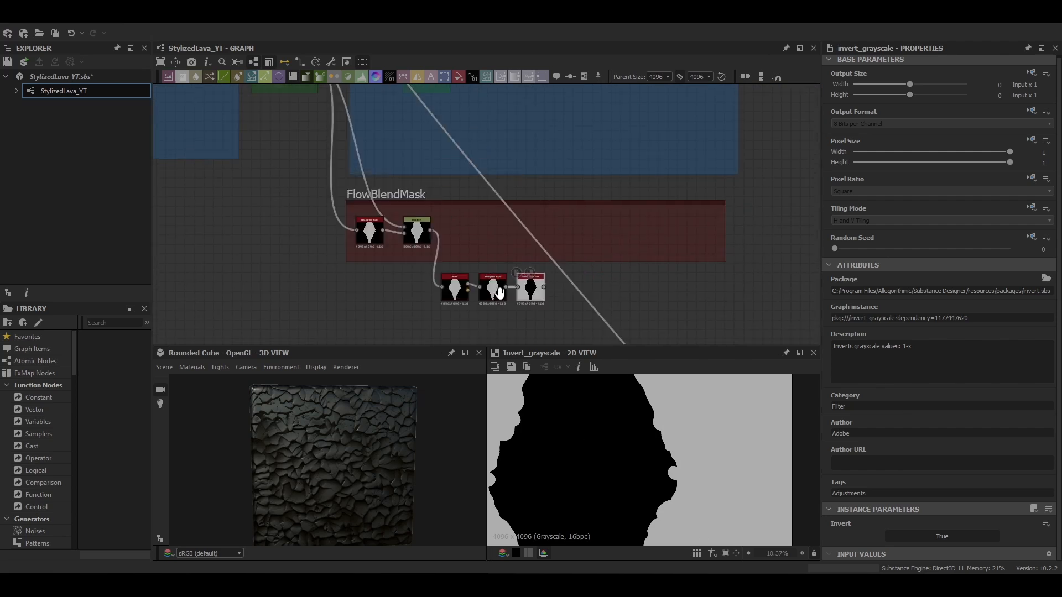
Add a Blend at the end of the Lava Detail chain and connect the inverted mask into it
left_click(580, 116)
key("space")
left_click(609, 152)
middle_click_drag(556, 210, 516, 203)
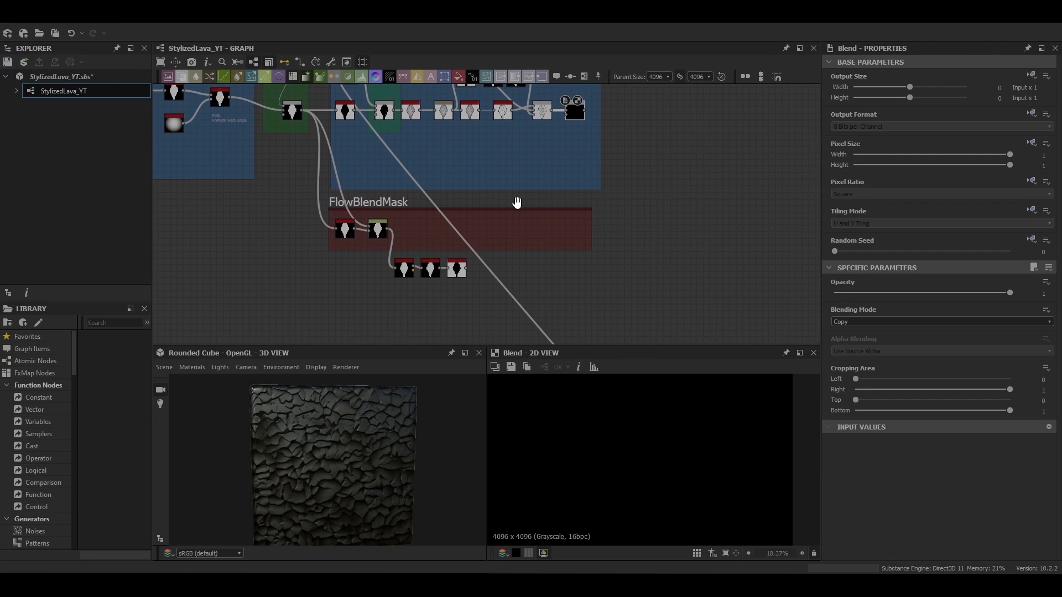
middle_click_drag(488, 276, 430, 280)
scroll(475, 217, "down", 1)
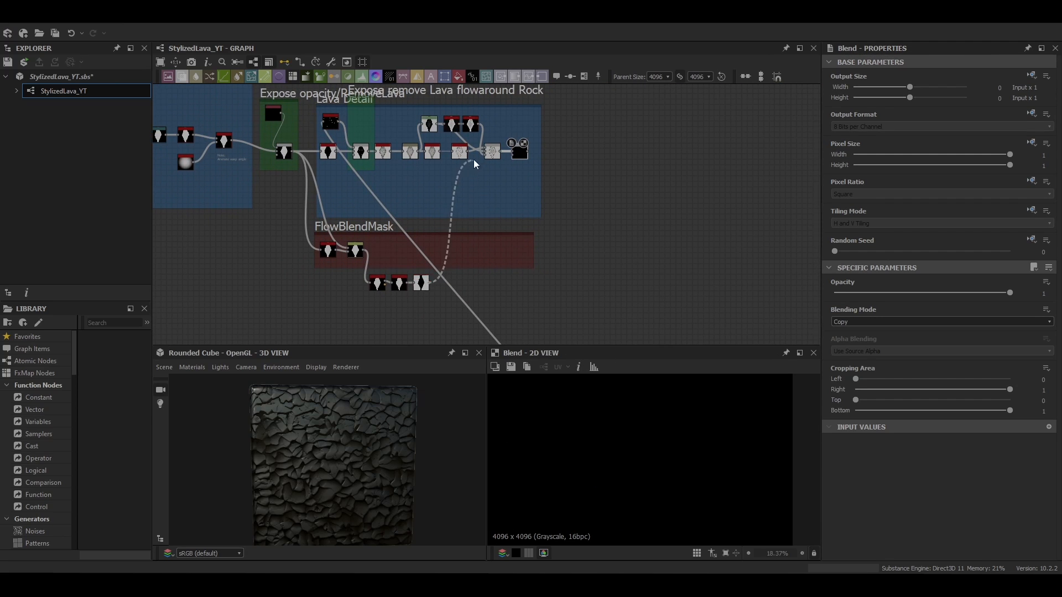
Set the Blend's blending mode to Multiply
left_click(858, 322)
left_click(858, 331)
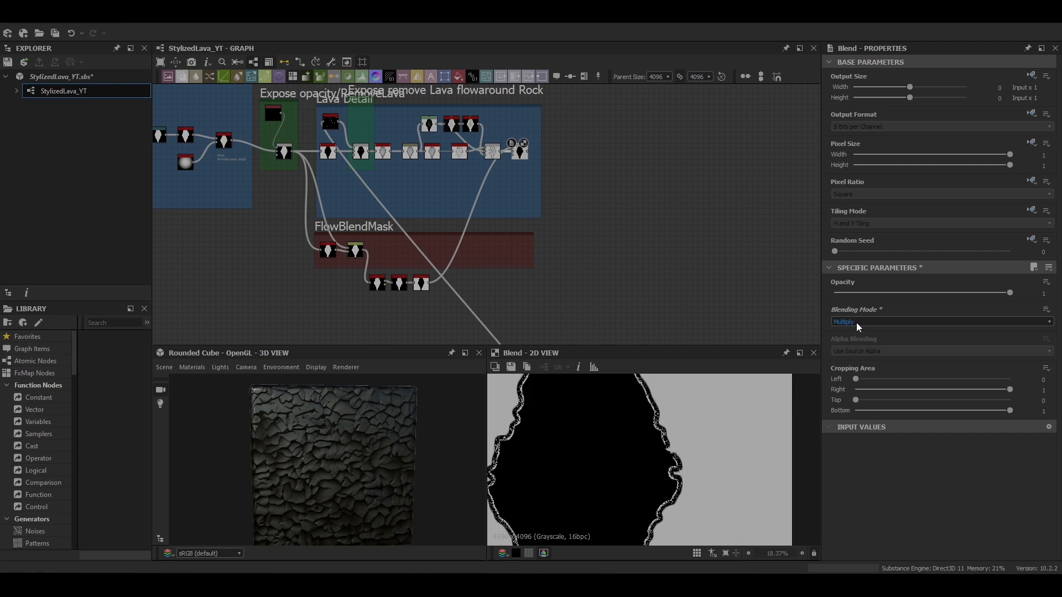
left_click(857, 323)
left_click(857, 331)
Add a Bevel after the Multiply Blend and set its distance to about -0.003
scroll(557, 166, "up", 3)
key("space")
type("bevel")
key("Return")
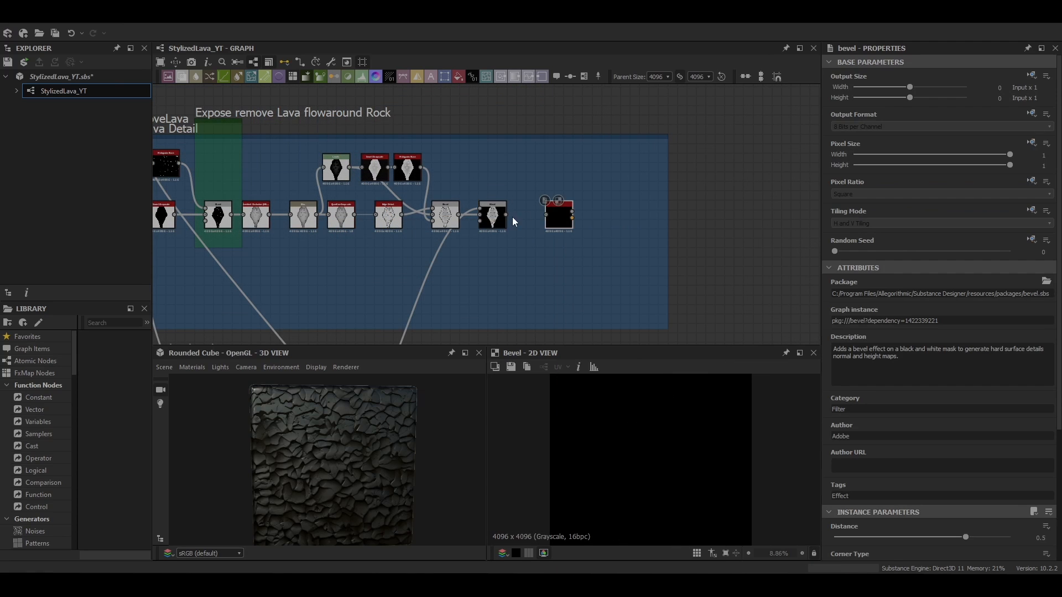
left_click_drag(506, 215, 545, 215)
left_click_drag(555, 216, 535, 216)
scroll(878, 473, "down", 3)
left_click_drag(911, 436, 921, 437)
key("Return")
scroll(682, 441, "up", 11)
left_click(922, 438)
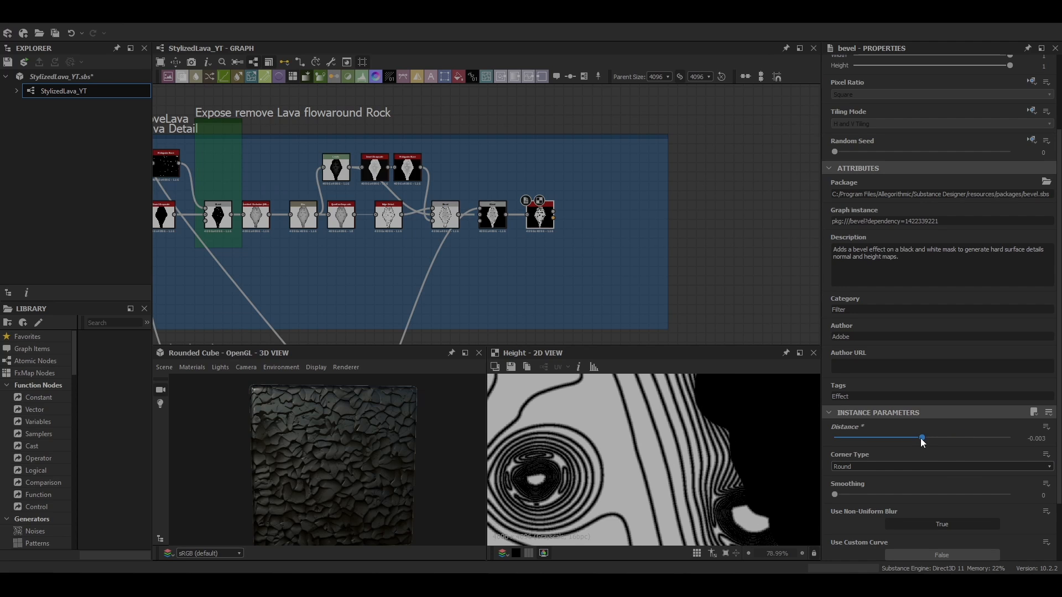
key("ctrl+z")
Add a Blur after the Bevel and set its intensity to 0.18
scroll(740, 478, "up", 5)
scroll(740, 478, "down", 17)
key("space")
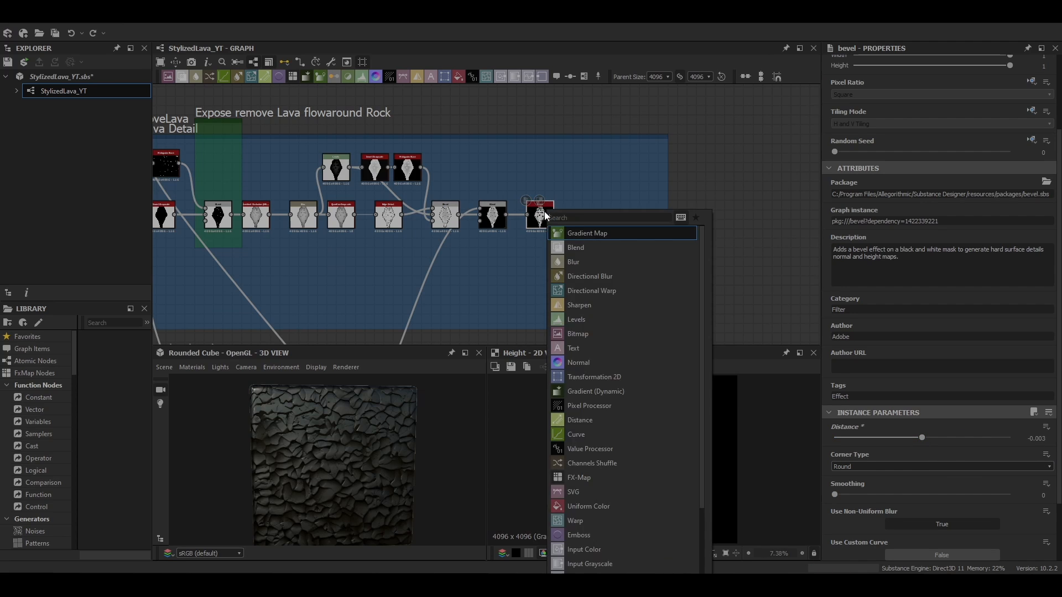
left_click(572, 261)
scroll(561, 220, "up", 7)
left_click(845, 293)
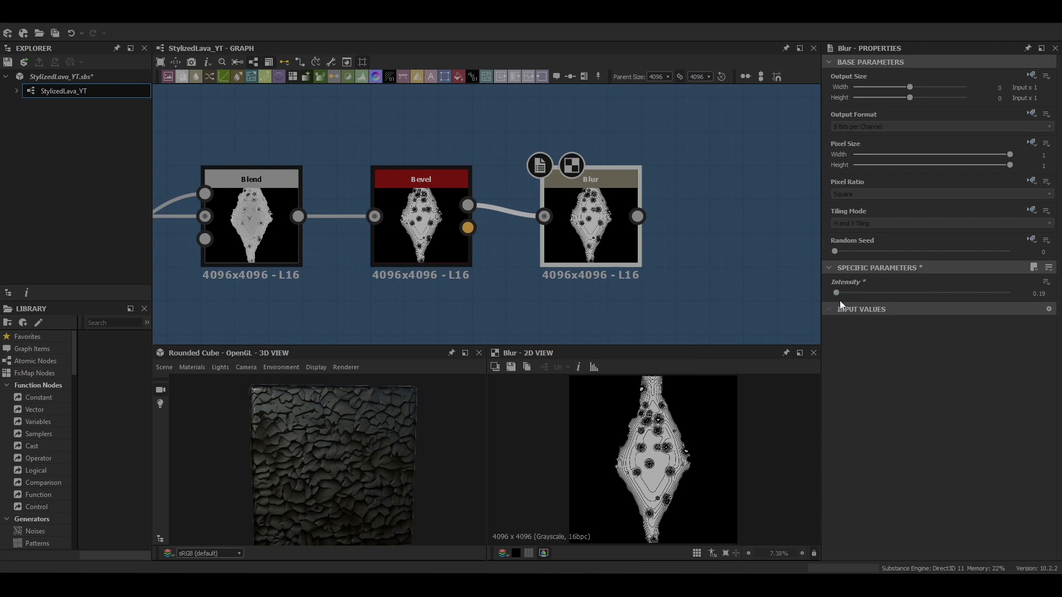
Add a Directional Warp after the Blur
scroll(685, 453, "up", 9)
scroll(684, 453, "down", 2)
scroll(702, 261, "down", 4)
scroll(662, 414, "down", 8)
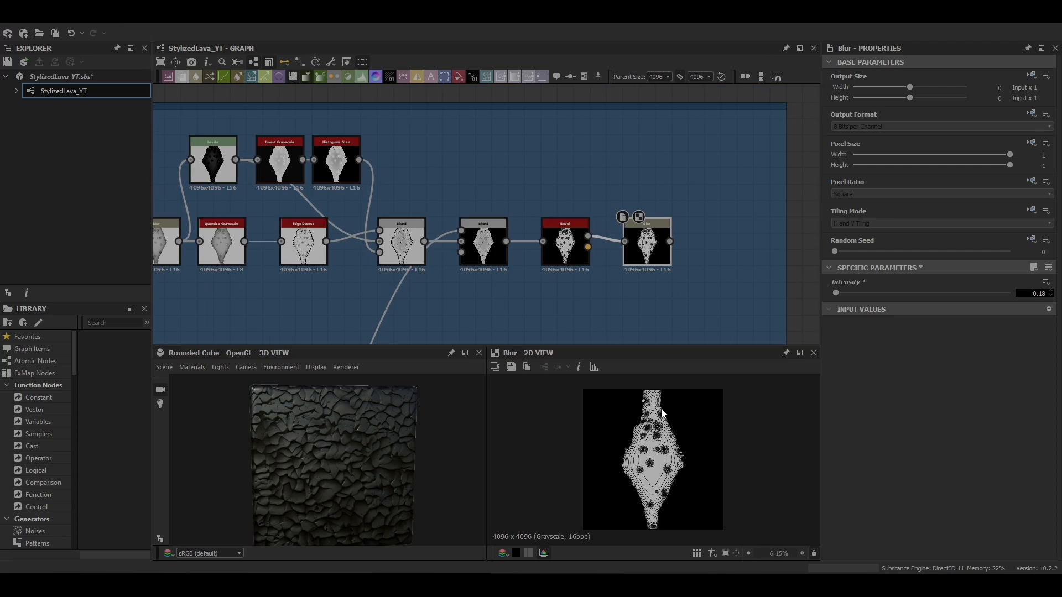
middle_click_drag(651, 244, 559, 213)
key("space")
type("dir")
left_click_drag(561, 215, 546, 212)
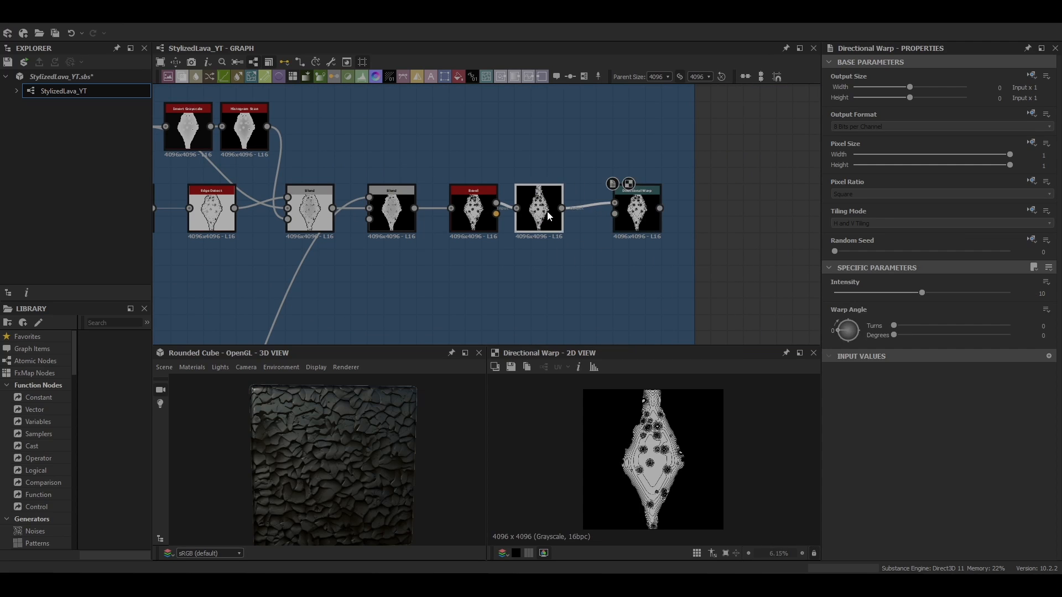
left_click_drag(636, 217, 619, 217)
Add a Perlin Noise node and set its scale to 28
key("space")
type("per")
left_click(542, 264)
scroll(914, 478, "down", 3)
mouse_move(915, 478)
left_mouse_down()
mouse_move(895, 483)
mouse_move(909, 487)
left_mouse_up()
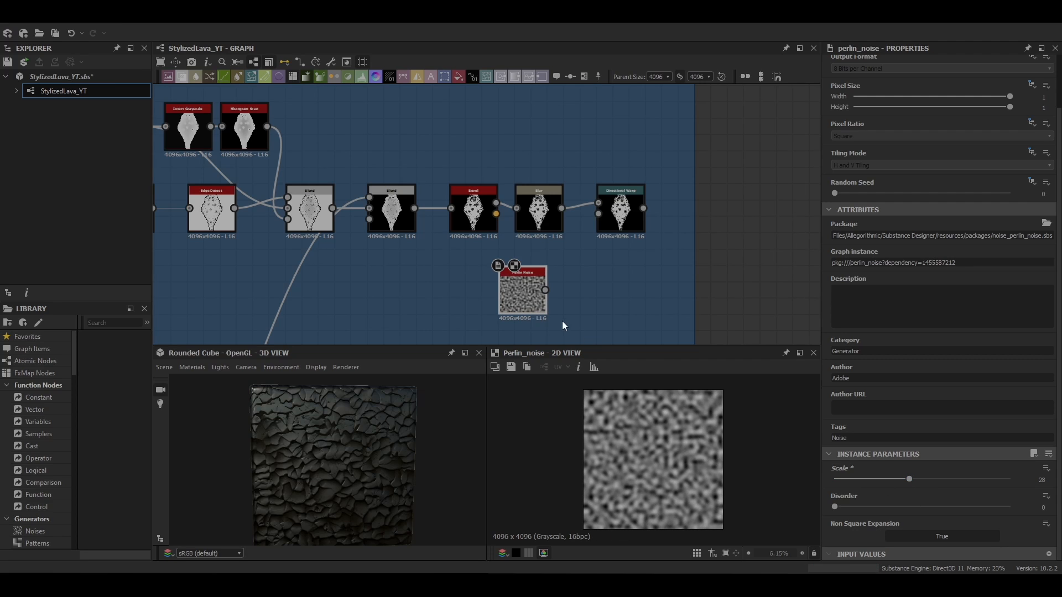
Connect the Perlin Noise to the Directional Warp's intensity input and set intensity 10.5 with warp angle -22 degrees
left_click_drag(545, 290, 598, 214)
double_click(618, 212)
left_click_drag(921, 293, 927, 292)
left_click_drag(837, 331, 840, 334)
scroll(661, 446, "up", 5)
middle_click_drag(686, 443, 708, 465)
scroll(686, 453, "down", 3)
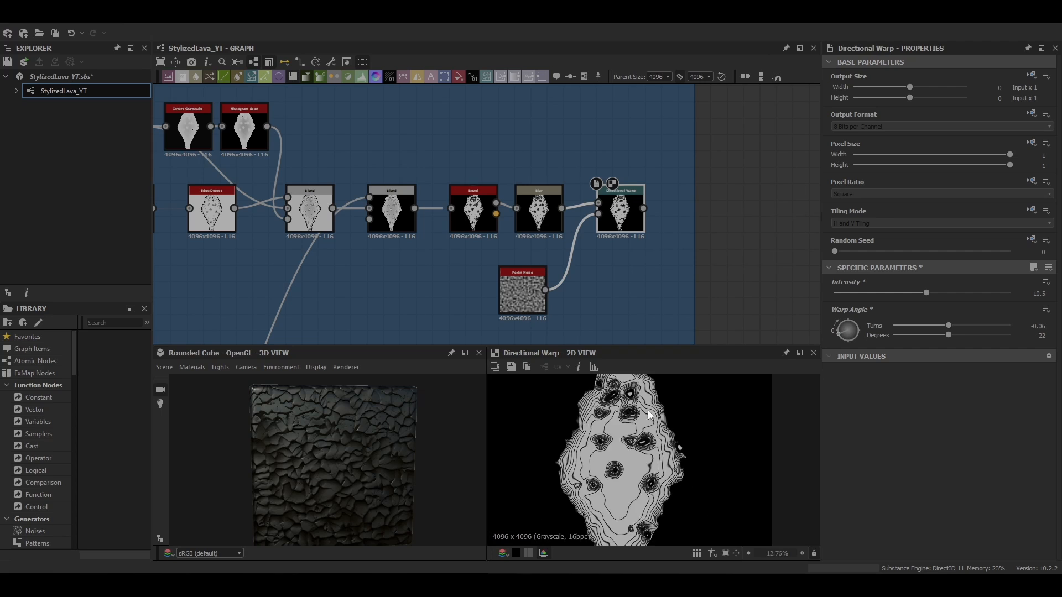
Inspect the Tile Sampler's parameters and its output in the 2D view
key("f")
scroll(527, 252, "down", 4)
scroll(552, 290, "up", 4)
double_click(528, 276)
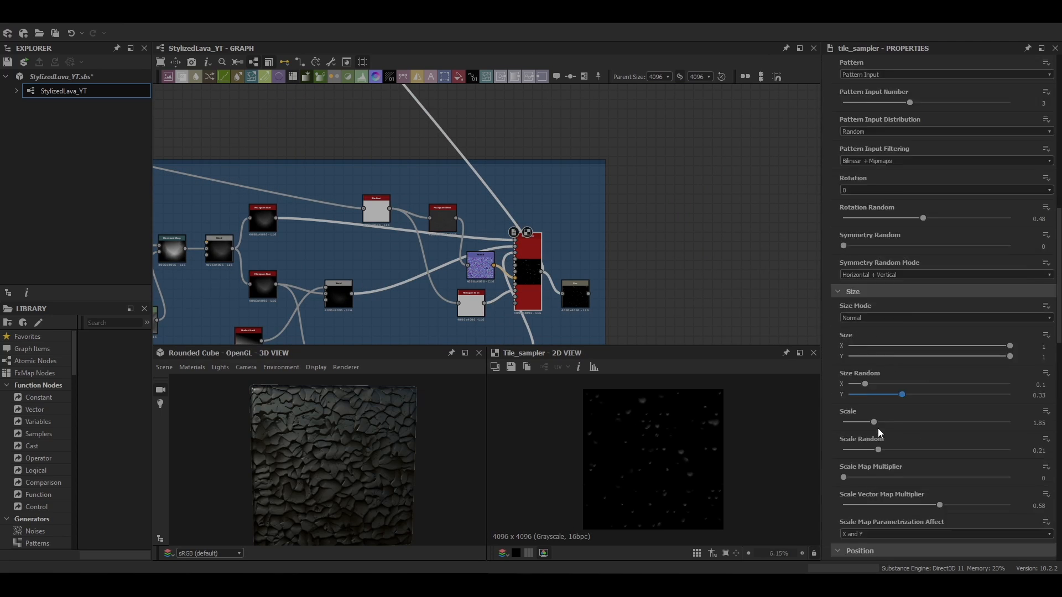
scroll(880, 440, "down", 10)
scroll(525, 237, "down", 5)
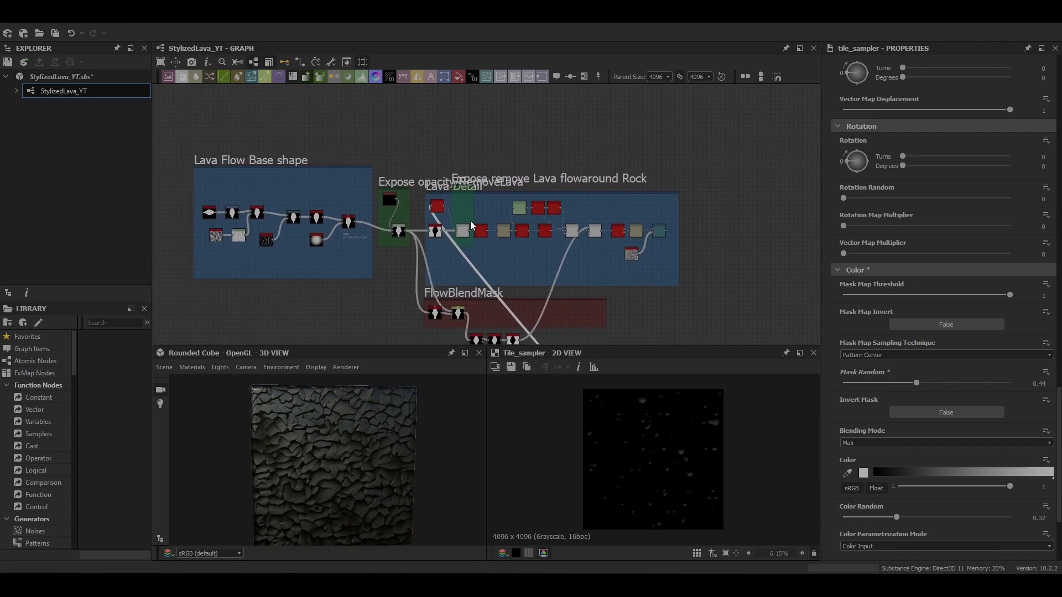
scroll(470, 221, "up", 5)
double_click(783, 248)
scroll(612, 435, "up", 7)
middle_click_drag(612, 436, 643, 572)
scroll(624, 514, "up", 3)
scroll(628, 537, "down", 10)
scroll(535, 200, "down", 6)
scroll(664, 219, "up", 5)
Preview the Directional Warp's output in the 2D view
double_click(679, 214)
middle_click_drag(679, 215, 620, 200)
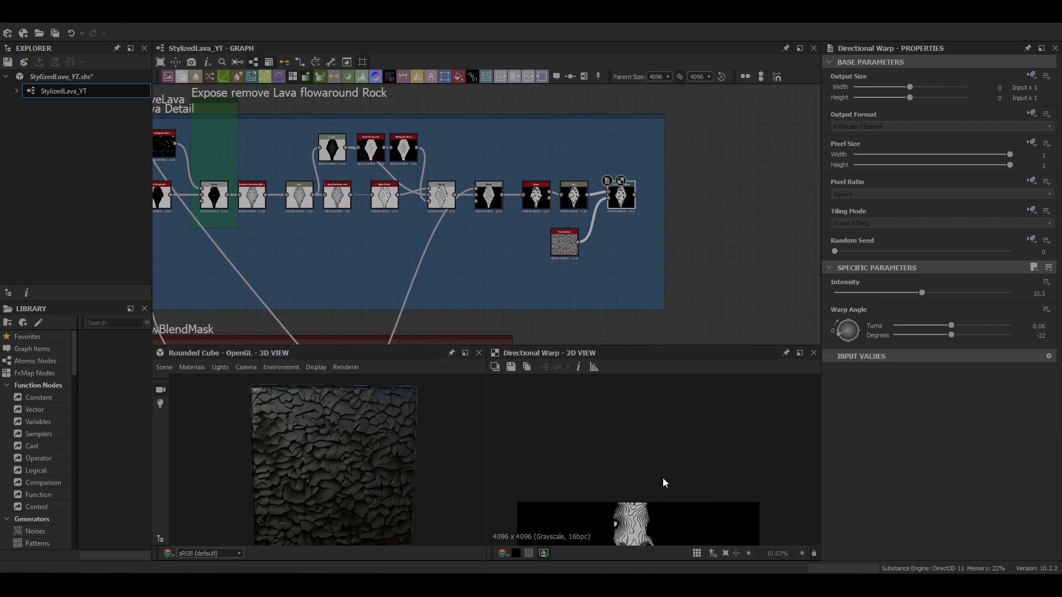
key("f")
scroll(656, 437, "up", 8)
middle_click_drag(657, 437, 656, 458)
scroll(655, 457, "down", 6)
key("f")
scroll(656, 457, "up", 3)
scroll(658, 459, "down", 3)
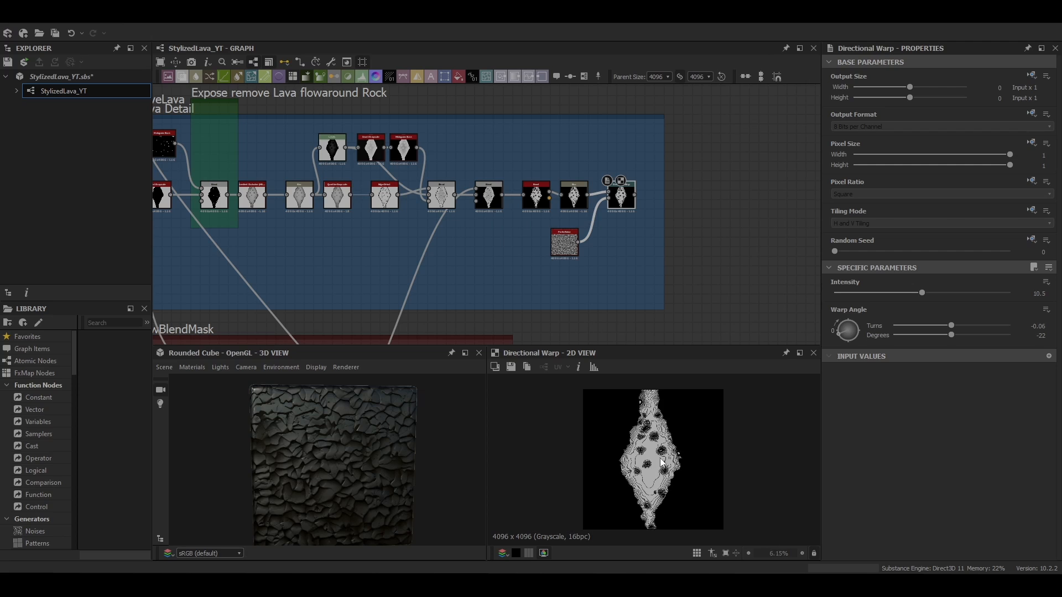
Add a Histogram Scan in the FlowBlendMask frame fed from the Lava Detail chain
middle_click_drag(531, 259, 578, 157)
middle_click_drag(440, 269, 459, 305)
scroll(459, 305, "down", 1)
right_click(460, 306)
type("histogram scan")
key("Return")
left_click_drag(479, 125, 484, 144)
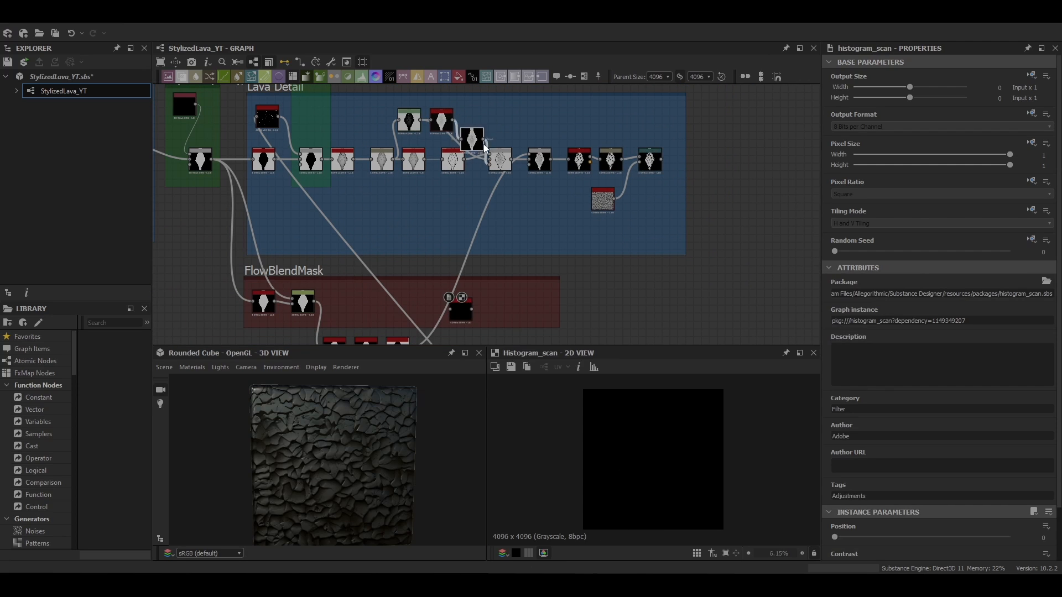
Set the new Histogram Scan's position to 0.14 and arrange it inside the FlowBlendMask frame
scroll(912, 498, "down", 1)
left_click_drag(886, 478, 1013, 517)
scroll(658, 452, "up", 3)
left_click_drag(857, 480, 856, 480)
scroll(713, 479, "down", 3)
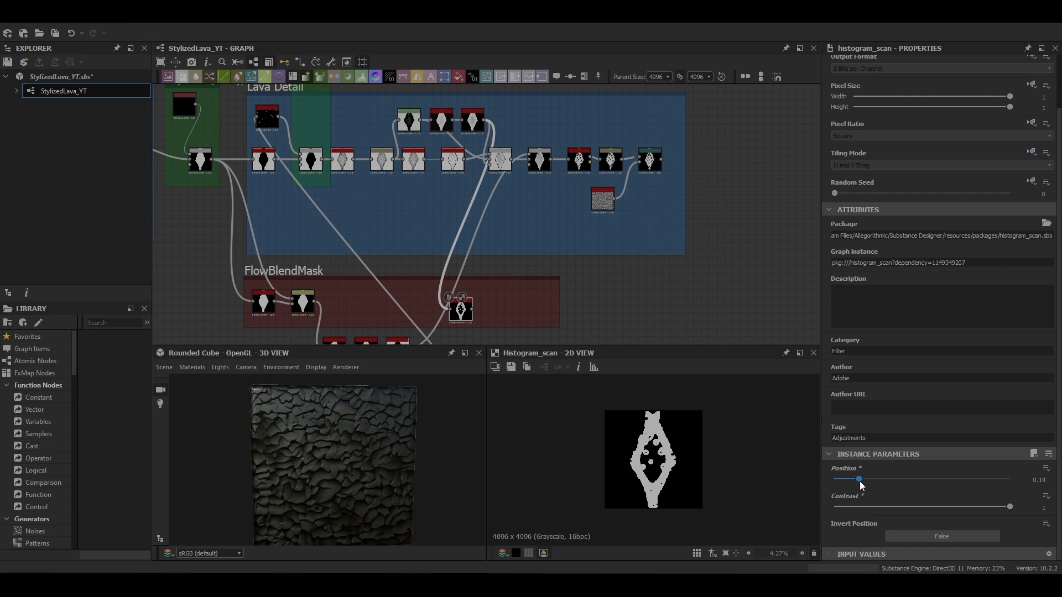
scroll(693, 481, "up", 4)
scroll(693, 481, "down", 3)
middle_click_drag(543, 327, 556, 277)
left_click_drag(474, 260, 473, 253)
middle_click_drag(532, 243, 493, 258)
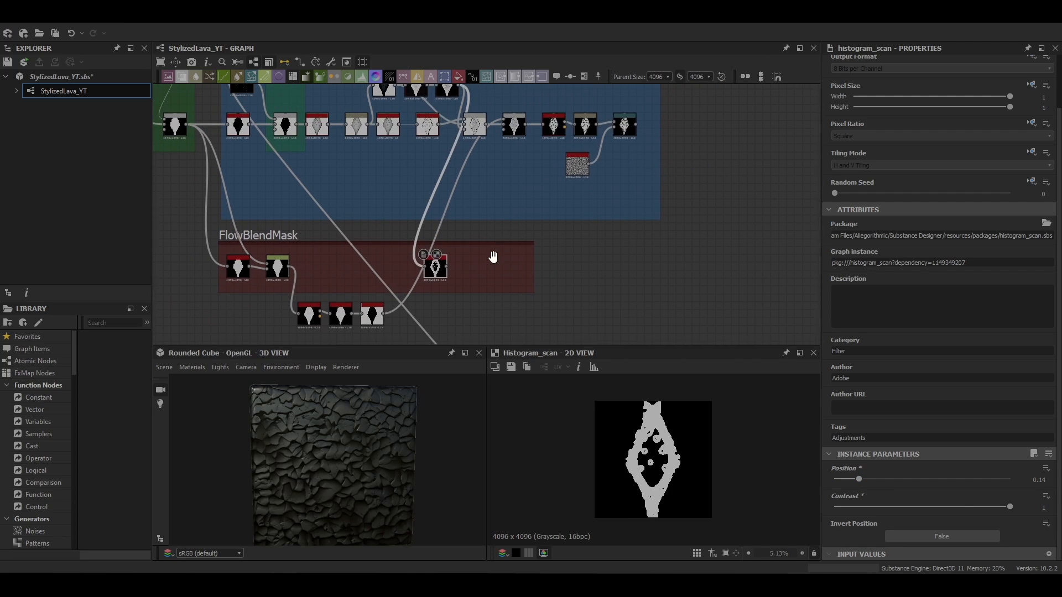
Duplicate the Directional Warp after that Histogram Scan, driving its intensity with the Perlin Noise
left_click(628, 127)
key("ctrl+d")
left_click_drag(629, 128, 487, 269)
middle_click_drag(453, 281, 481, 269)
scroll(478, 266, "up", 5)
left_click_drag(470, 243, 533, 237)
middle_click_drag(584, 253, 521, 235)
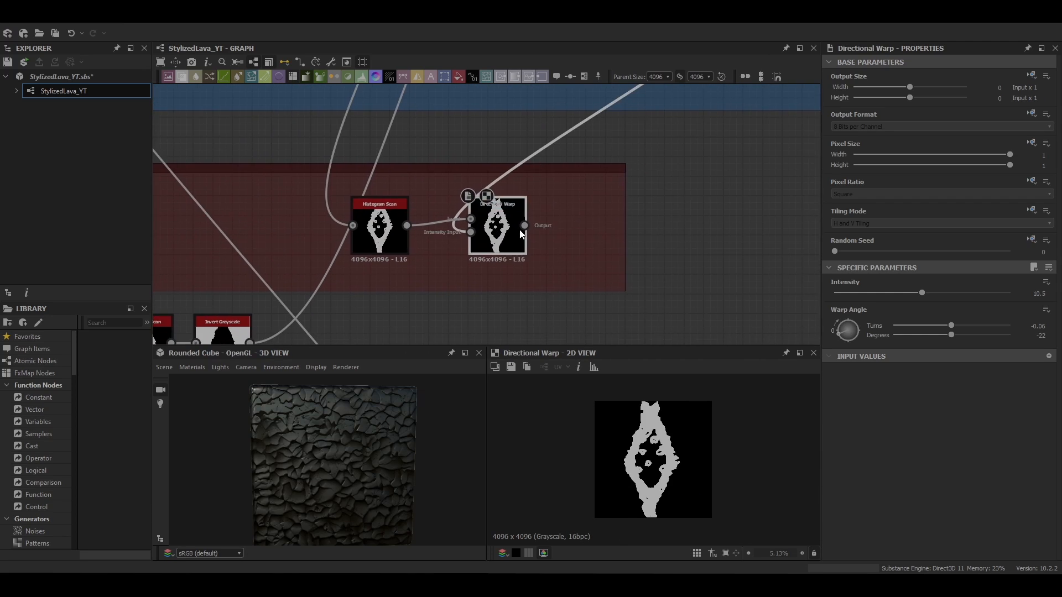
scroll(520, 234, "down", 3)
middle_click_drag(617, 171, 503, 195)
left_click_drag(441, 278, 541, 278)
Add a Histogram Scan after the duplicated Directional Warp and set its position to 0.49
left_click(394, 275)
key("space")
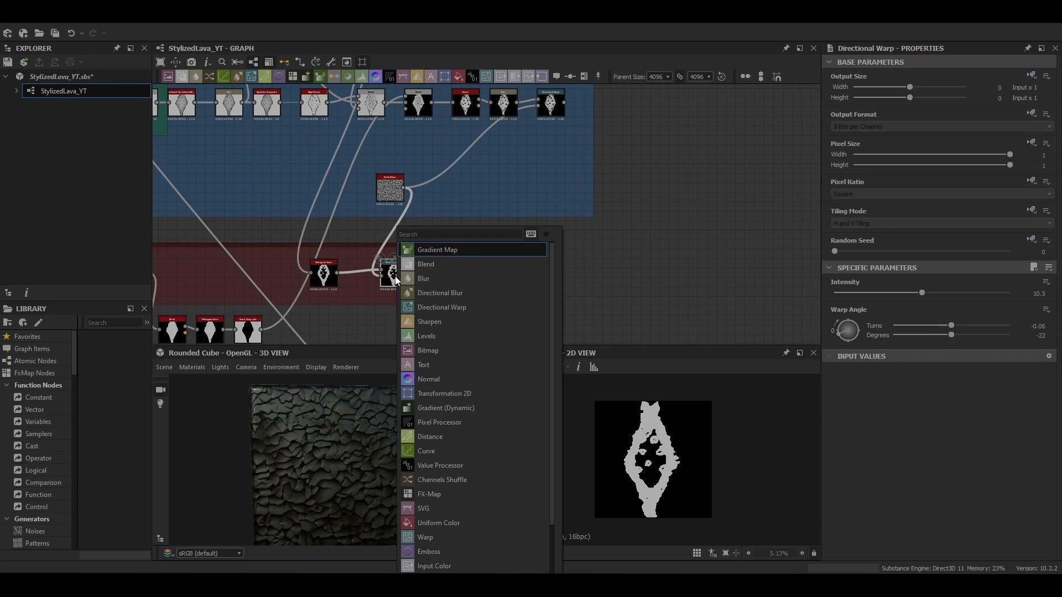
type("histogram scan")
key("Return")
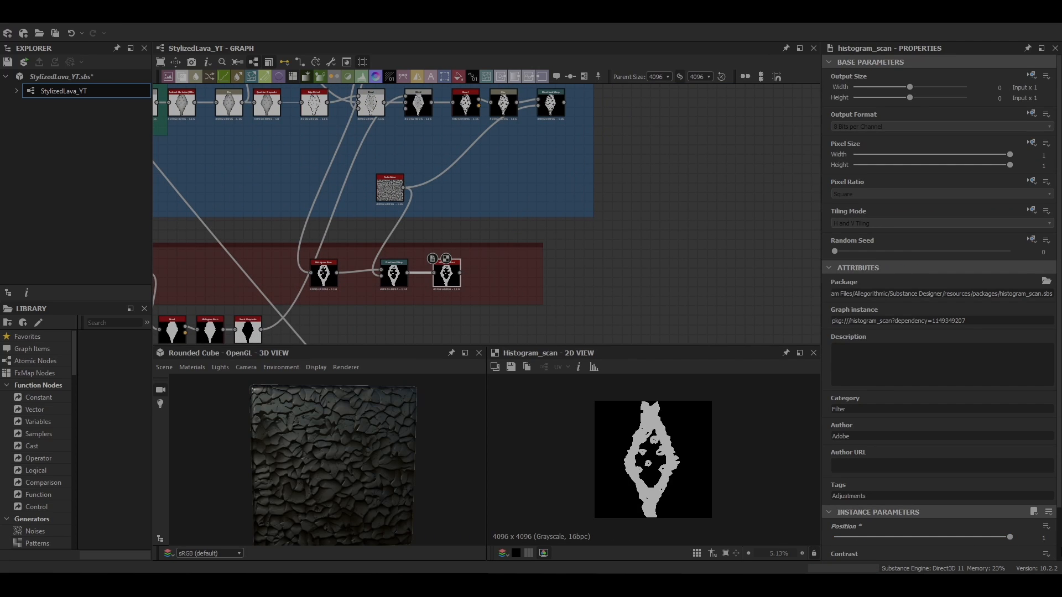
left_click_drag(917, 536, 921, 536)
scroll(851, 510, "down", 2)
Add a Bevel after the 0.49 Histogram Scan and set its distance to -0.05
key("space")
type("bevel")
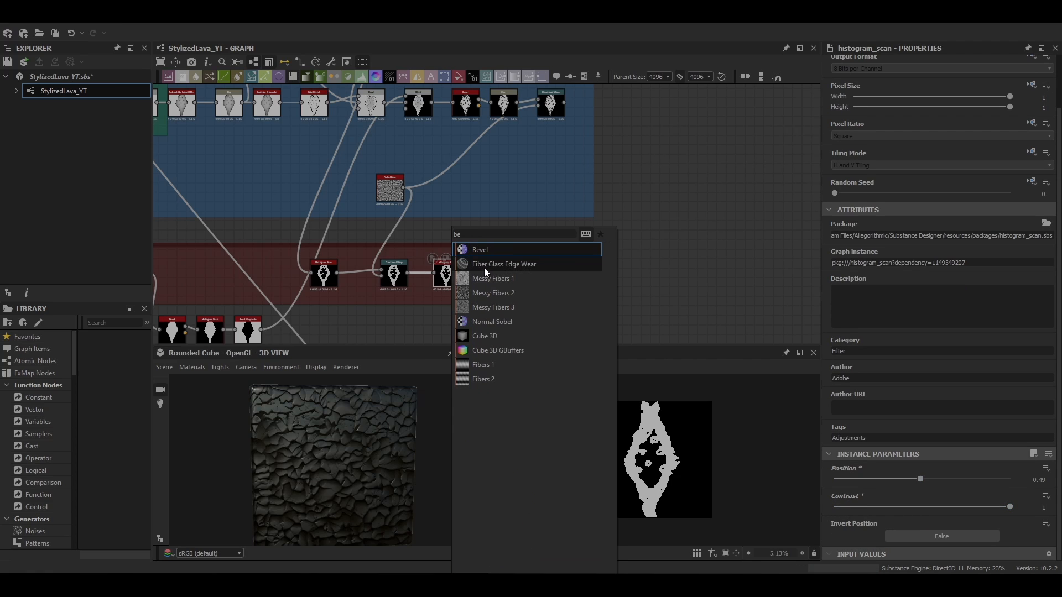
key("Return")
scroll(459, 293, "up", 3)
left_click_drag(921, 478, 888, 485)
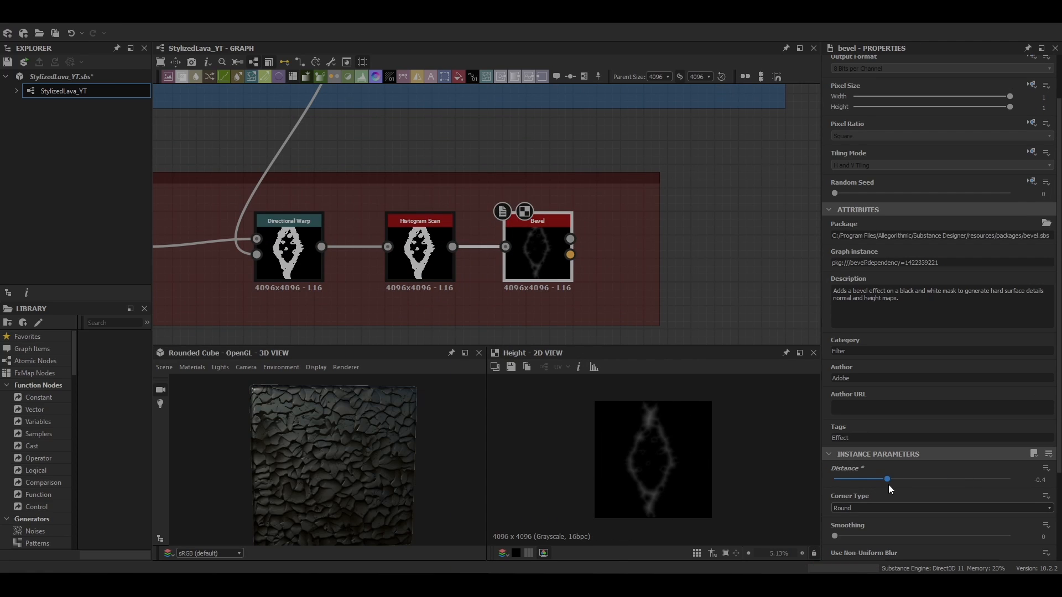
left_click(1050, 478)
type("0")
scroll(659, 469, "up", 3)
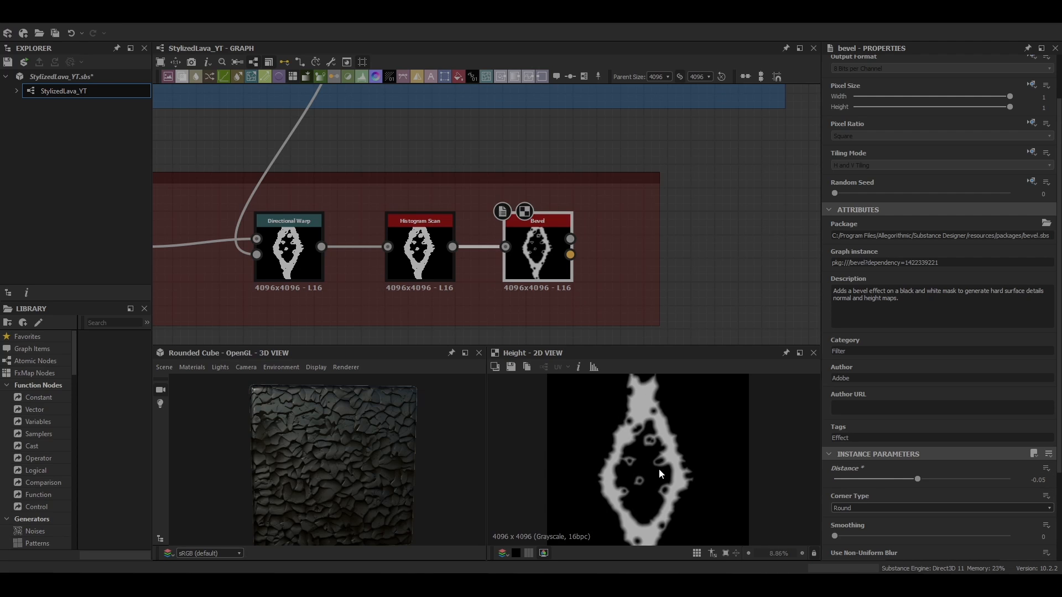
Add a Blur node after the Bevel in the FlowBlendMask chain
scroll(661, 470, "down", 4)
scroll(539, 255, "up", 1)
middle_click_drag(536, 251, 470, 228)
key("space")
left_click(497, 265)
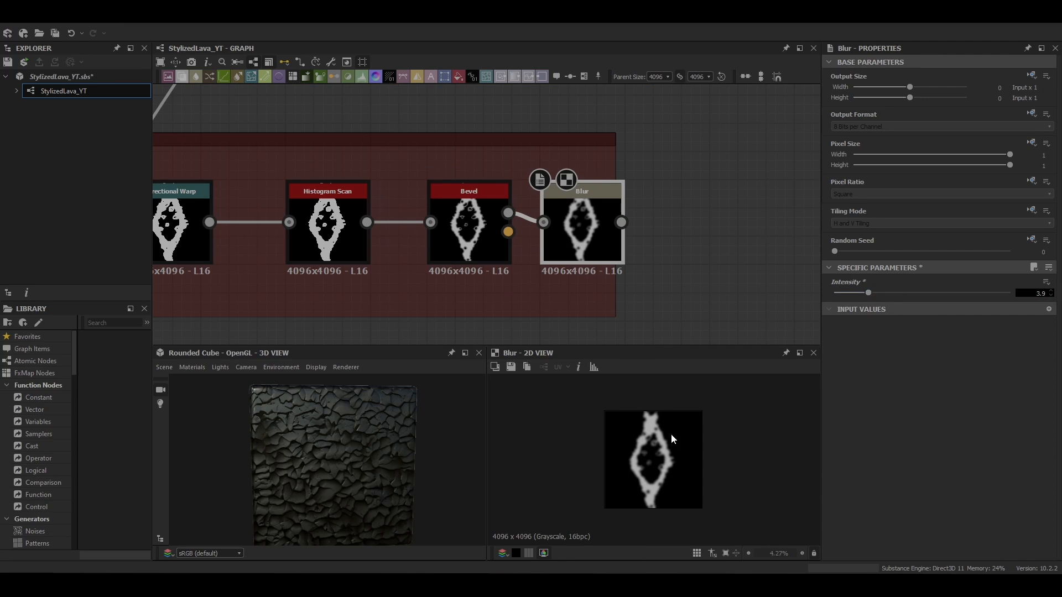
Resize the FlowBlendMask frame so it encloses the new Bevel and Blur nodes
scroll(686, 426, "up", 3)
scroll(702, 416, "down", 1)
scroll(564, 301, "down", 4)
left_click(511, 217)
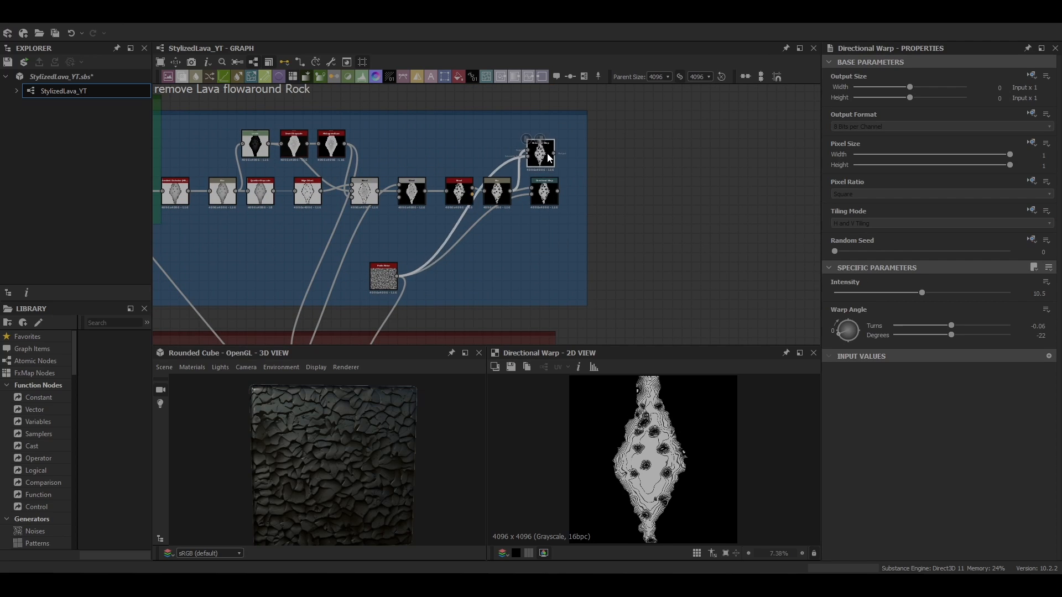
middle_click_drag(549, 158, 619, 188)
Blend the Blur with the rock-flow Directional Warp in a new Blend set to Min (Darken) with lowered opacity
scroll(616, 202, "up", 3)
scroll(510, 255, "down", 3)
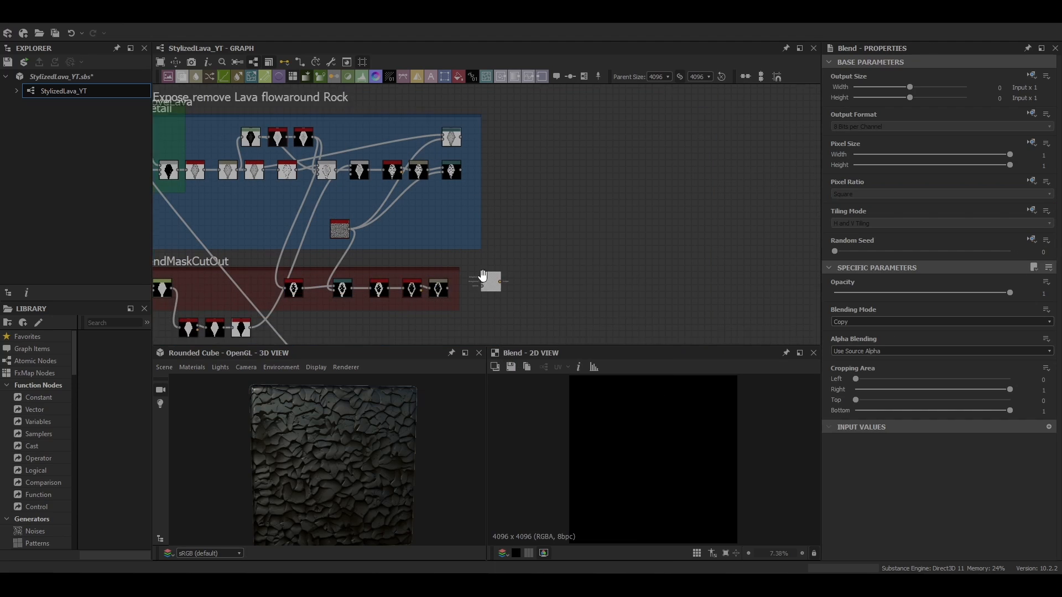
middle_click_drag(458, 157, 447, 127)
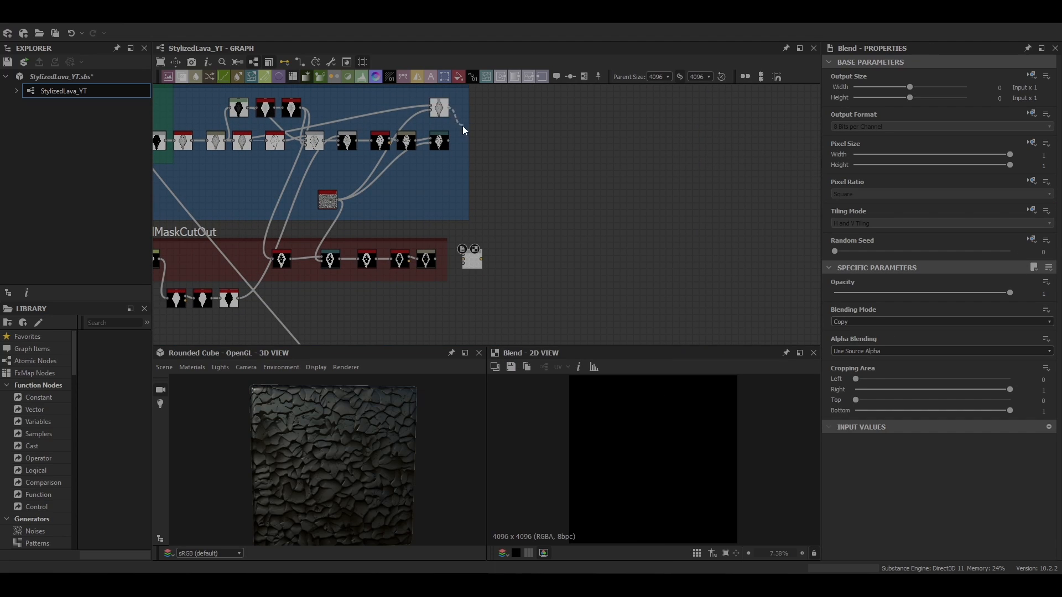
left_click_drag(436, 259, 464, 255)
left_click(874, 322)
left_click(860, 373)
scroll(679, 430, "up", 4)
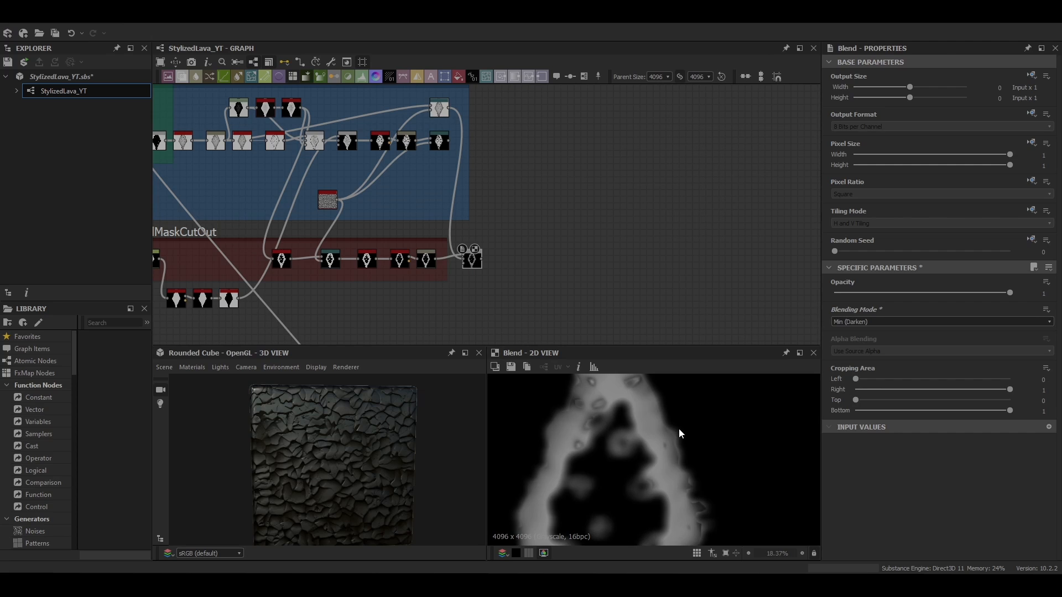
scroll(678, 430, "down", 4)
left_click_drag(1010, 292, 860, 302)
Add a Levels after that Blend and pull its highlight input level down to brighten the mask
middle_click_drag(475, 262, 460, 185)
key("space")
left_click(490, 295)
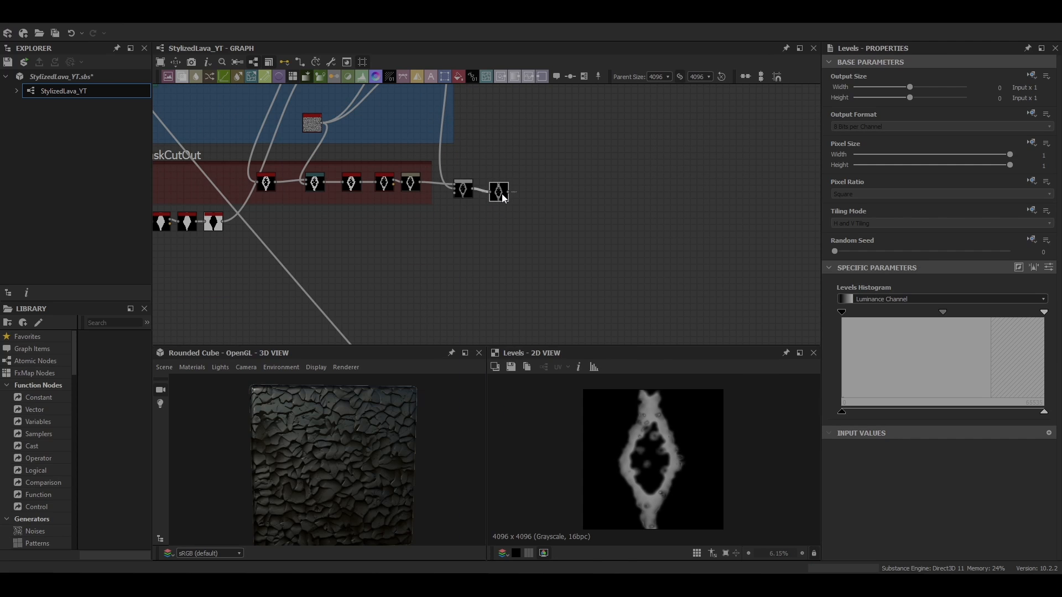
left_click_drag(1044, 412, 917, 413)
scroll(510, 172, "up", 5)
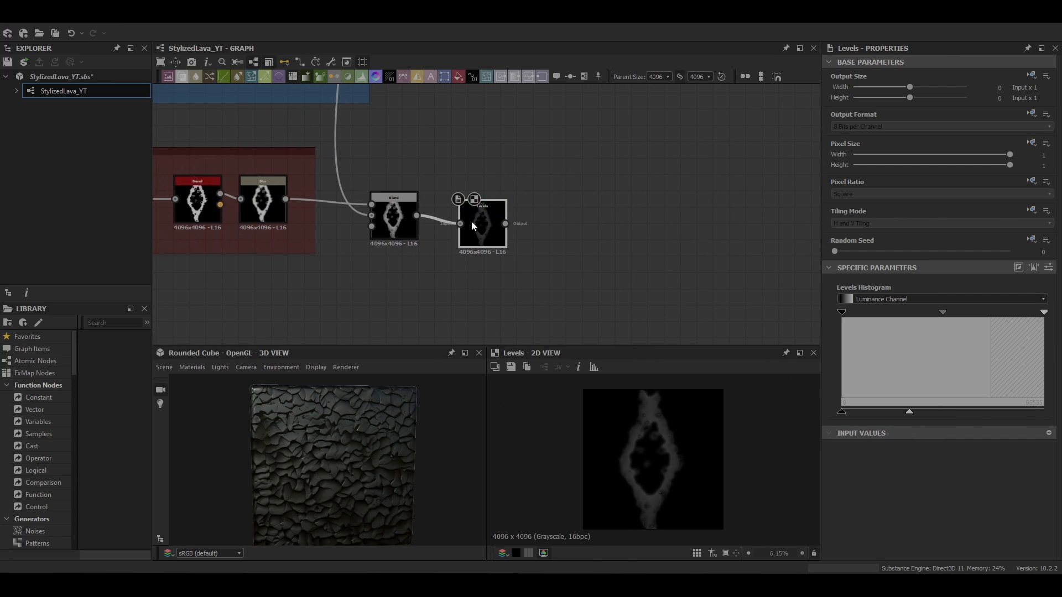
Wrap the Levels node in a new frame titled HeightControl
key("space")
left_click(490, 247)
type("HeightControl")
left_click(488, 227)
Add a Blend after the Levels, feed the Directional Warp into it, and set Min (Darken) at 0.27 opacity
key("space")
left_click(500, 249)
left_click_drag(479, 235, 604, 259)
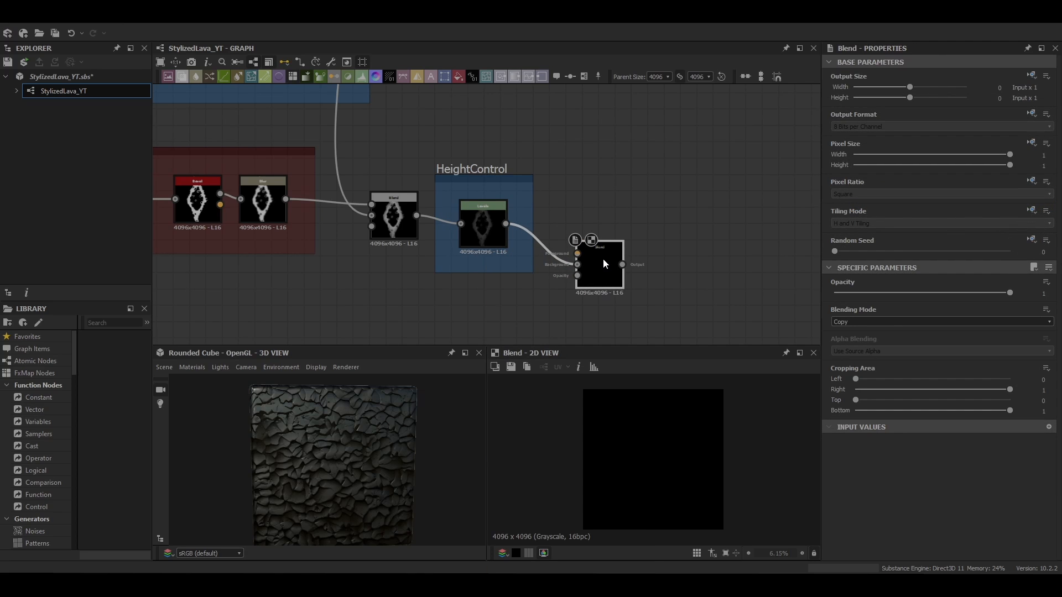
scroll(459, 237, "down", 6)
left_click_drag(412, 126, 501, 243)
scroll(507, 246, "up", 7)
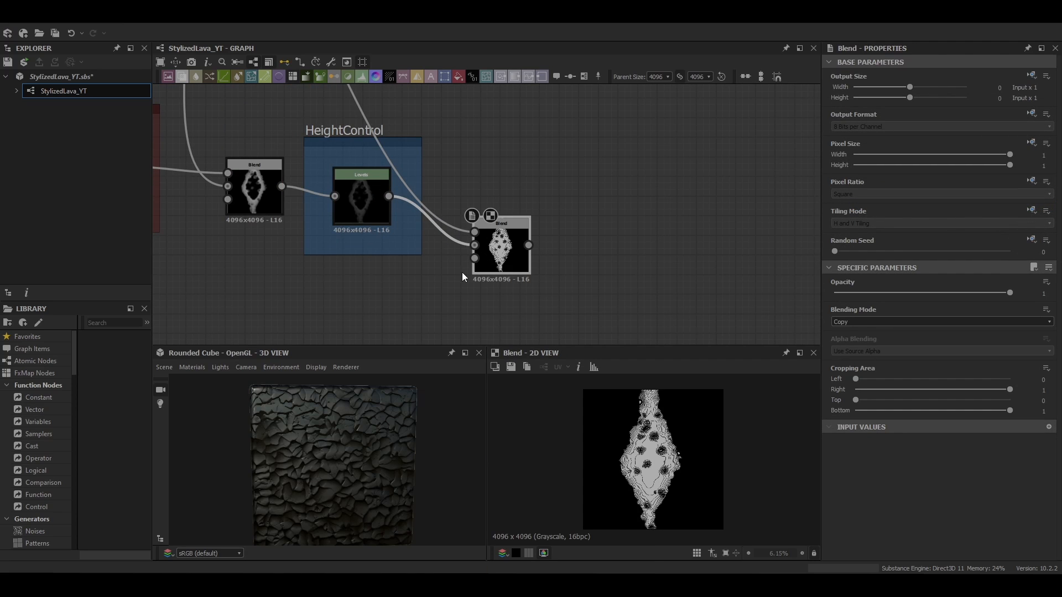
left_click(864, 321)
left_click(851, 374)
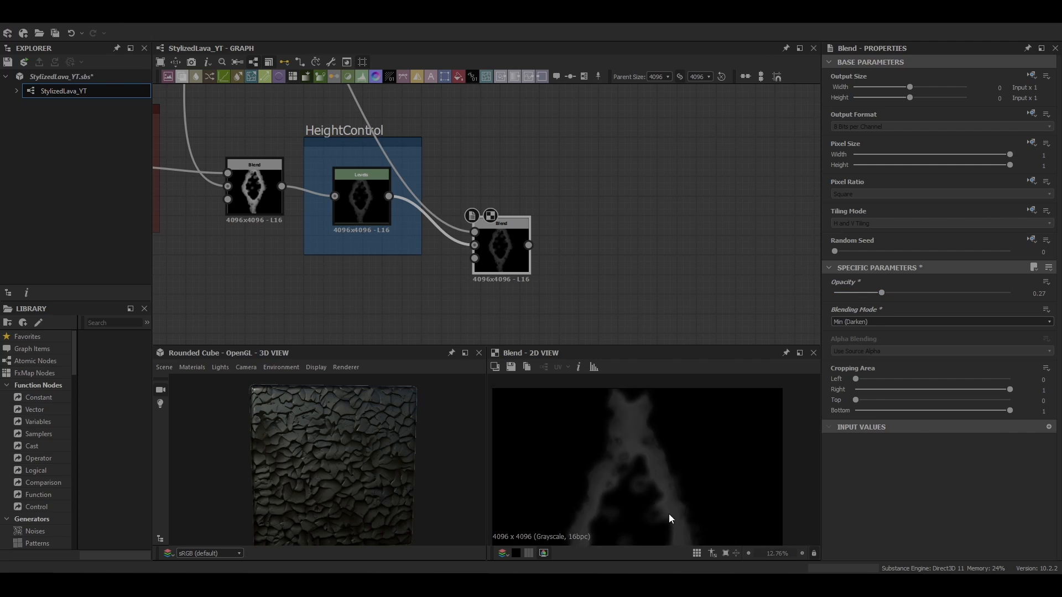
Inspect the combined height mask result closely in the 2D view
scroll(489, 209, "down", 1)
scroll(502, 220, "down", 4)
middle_click_drag(502, 221, 496, 215)
scroll(348, 226, "down", 1)
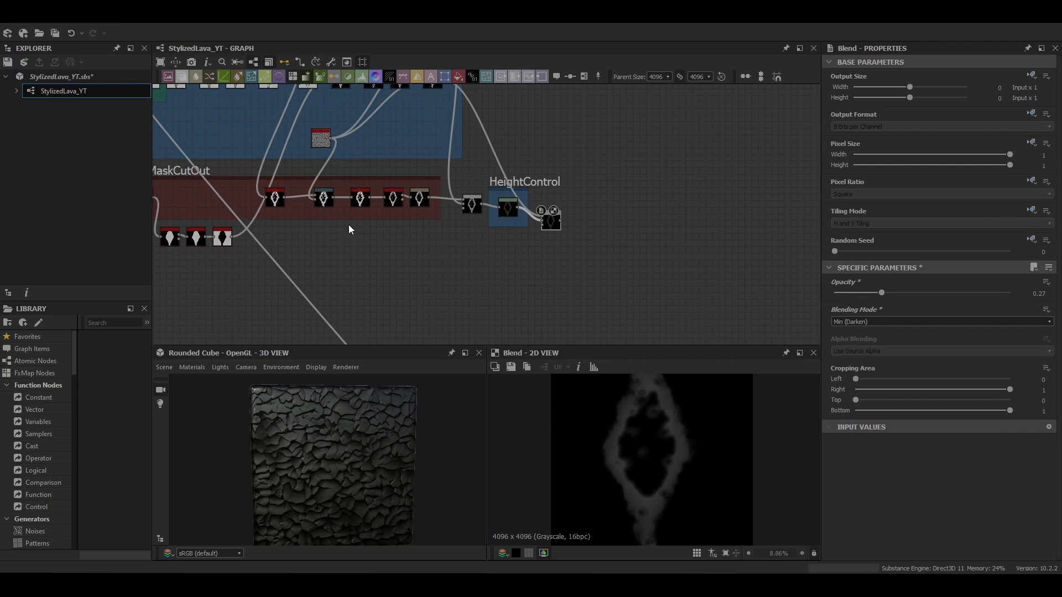
middle_click_drag(349, 225, 298, 215)
scroll(636, 412, "up", 7)
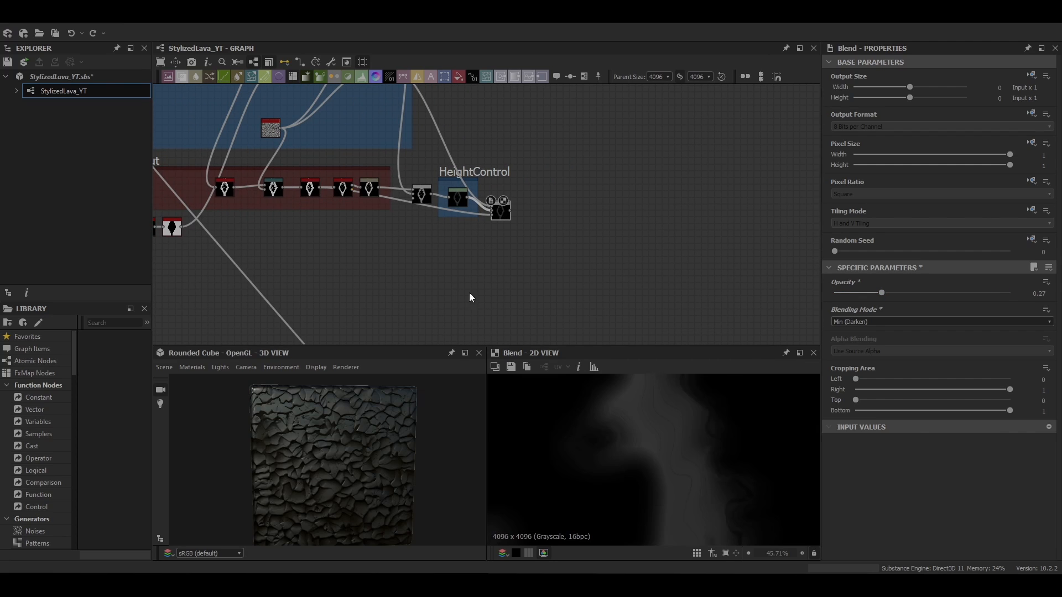
scroll(293, 197, "up", 2)
double_click(318, 185)
scroll(805, 297, "down", 3)
scroll(602, 409, "down", 6)
double_click(685, 251)
scroll(602, 462, "up", 6)
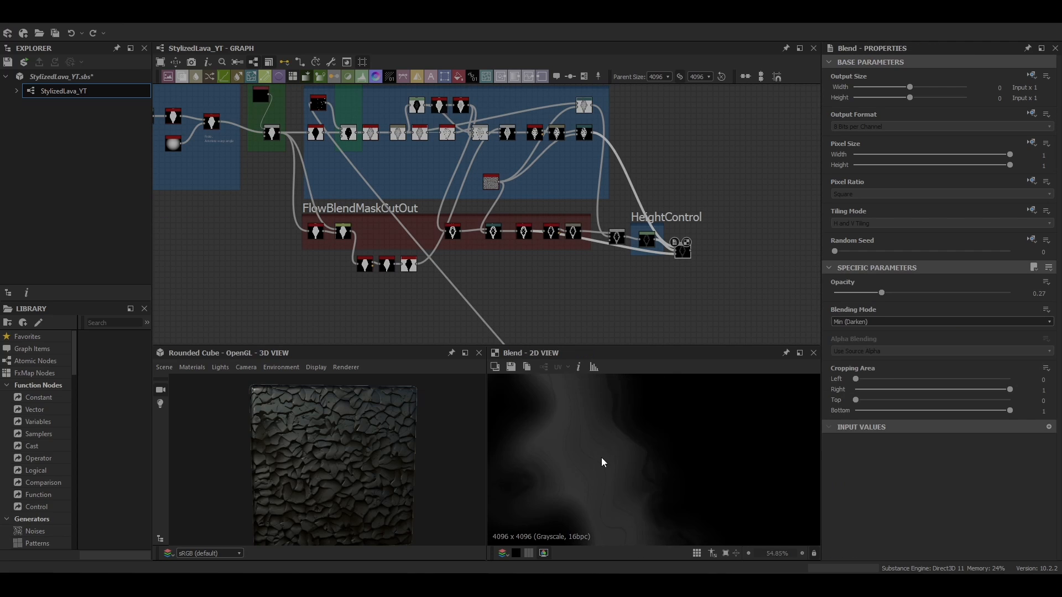
middle_click_drag(602, 462, 683, 536)
scroll(624, 423, "down", 4)
scroll(664, 412, "down", 4)
scroll(685, 253, "up", 6)
Add another Blend node after the Min (Darken) Blend
key("space")
middle_click_drag(685, 252, 442, 181)
left_click(553, 203)
Add a Perlin Noise in the Defuse&HeightVariation frame and set its scale to 22
scroll(659, 231, "down", 5)
scroll(549, 160, "down", 3)
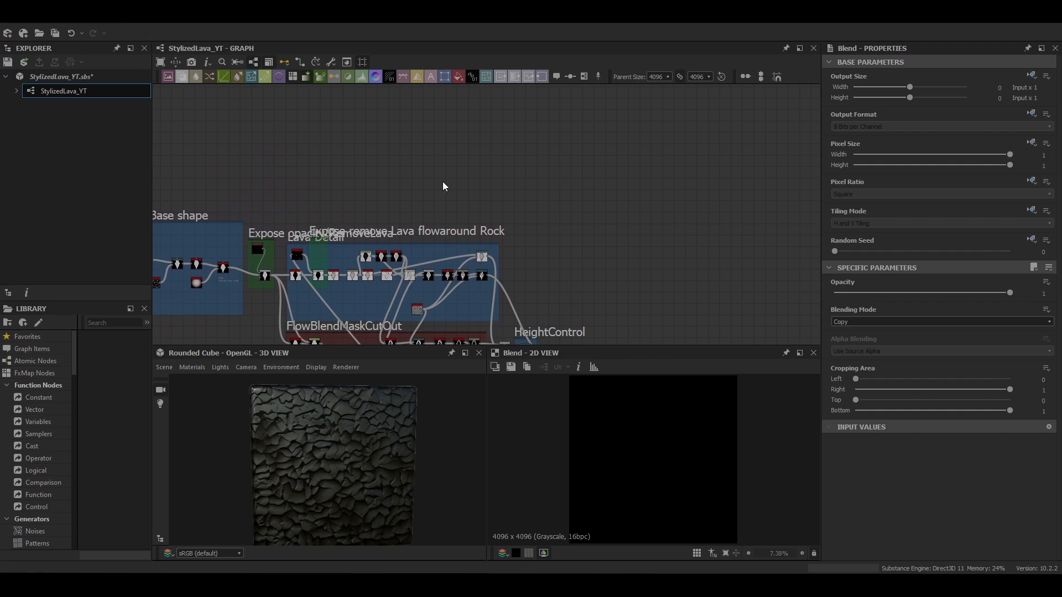
key("space")
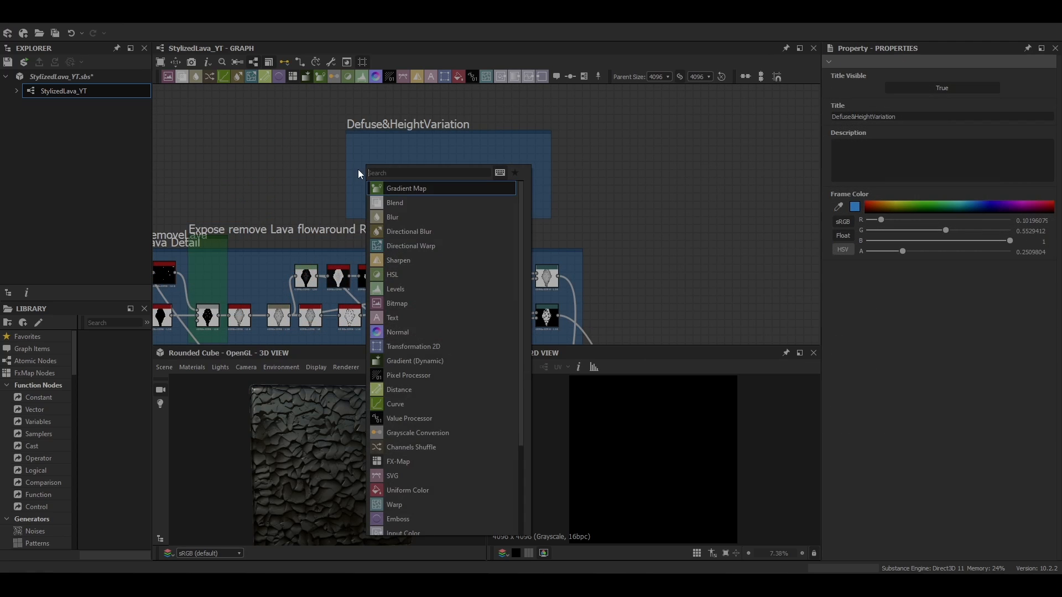
type("perlin")
key("Return")
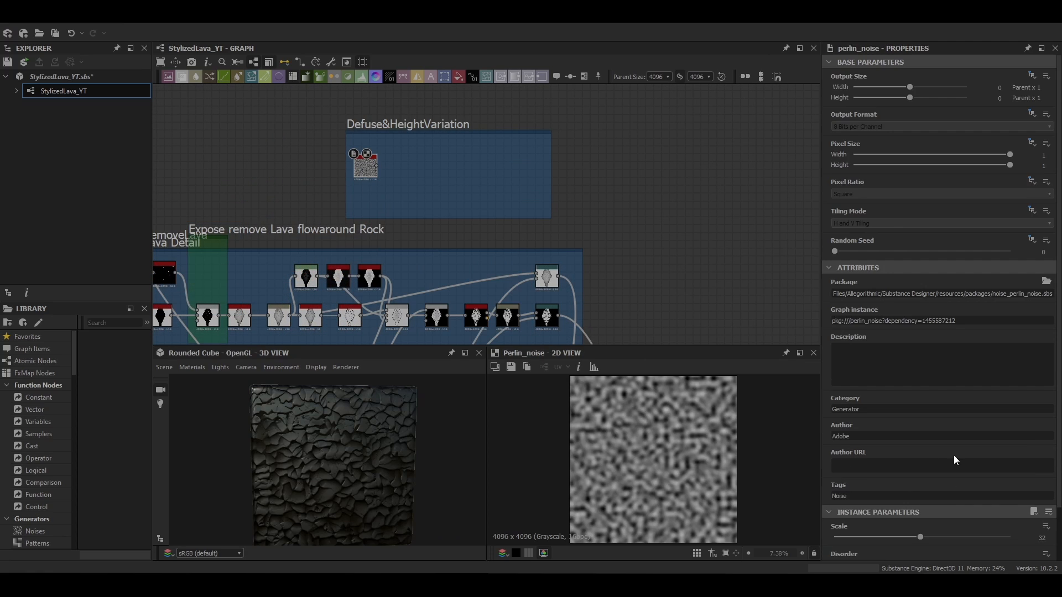
scroll(953, 456, "down", 2)
type("22")
key("Return")
Warp the Perlin Noise with a Directional Warp at intensity 12.64 and warp angle 0.76 turns
middle_click_drag(680, 252, 622, 261)
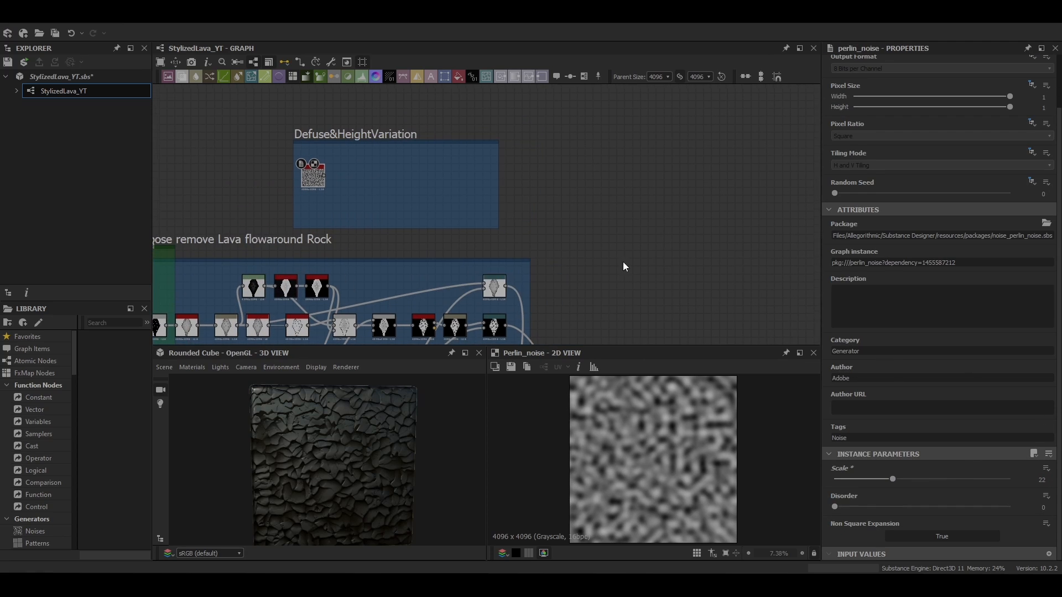
scroll(310, 183, "up", 1)
key("space")
type("di")
left_click(363, 221)
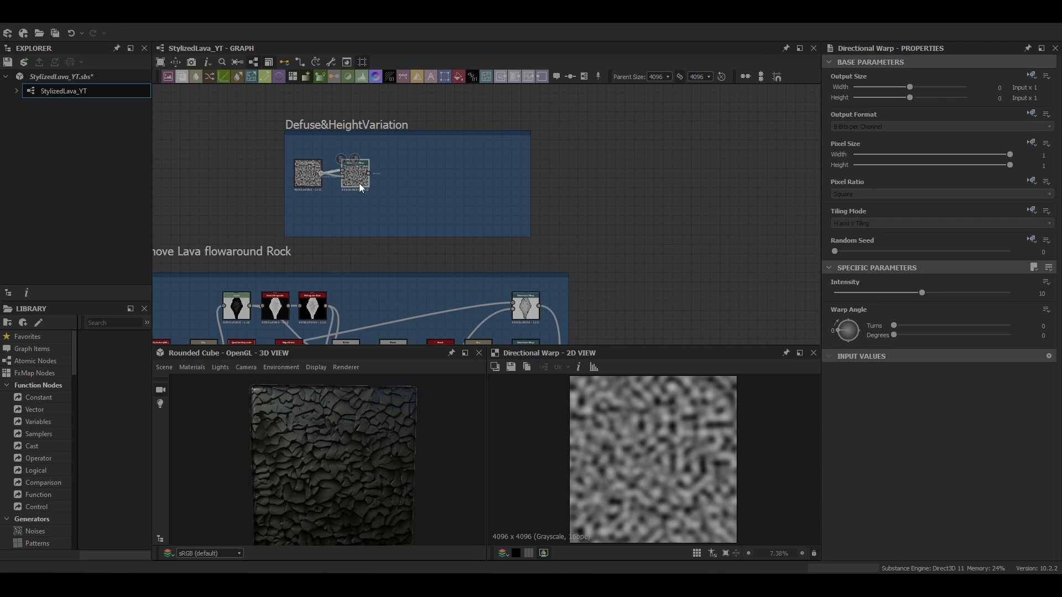
left_click_drag(360, 184, 382, 183)
left_click_drag(894, 326, 981, 326)
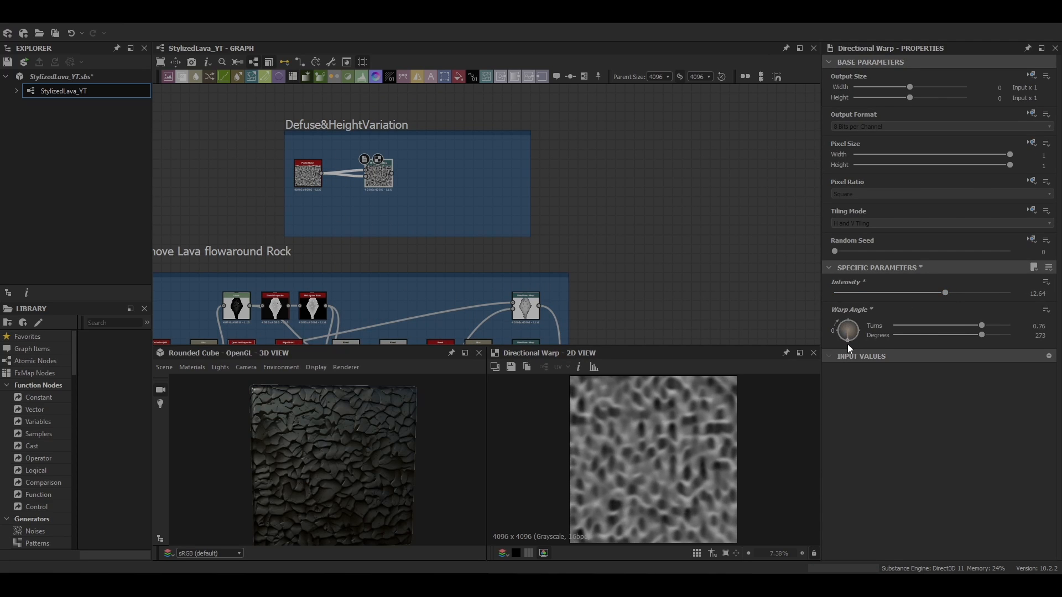
Add a Blur after the noise Directional Warp and set its intensity to 2
scroll(511, 193, "up", 1)
key("space")
type("bl")
left_click(341, 207)
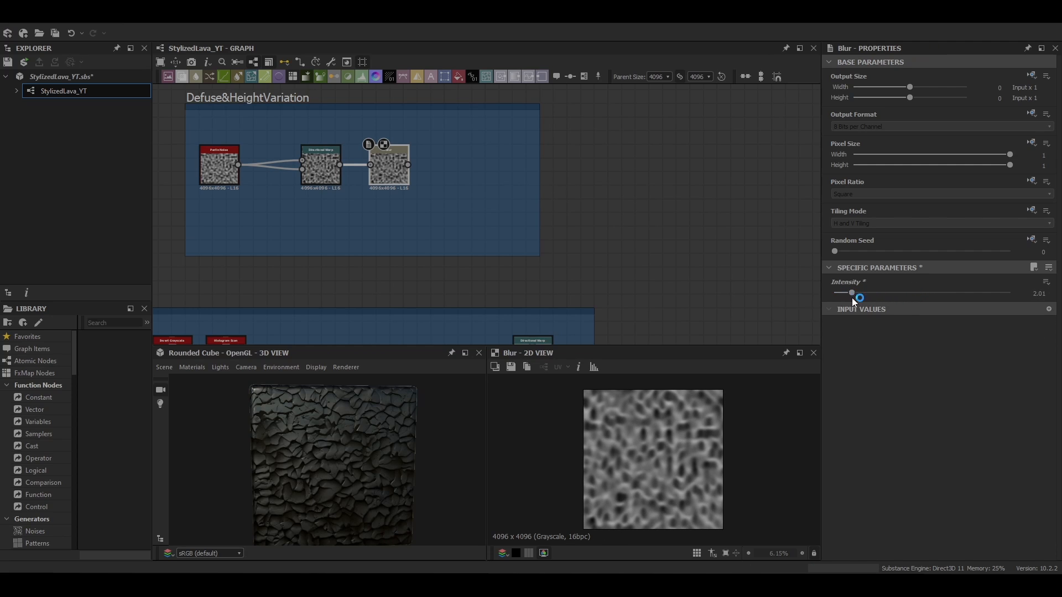
left_click(1048, 295)
type("2")
key("Return")
scroll(695, 440, "up", 5)
scroll(694, 440, "down", 6)
scroll(491, 179, "down", 6)
middle_click_drag(516, 270, 401, 212)
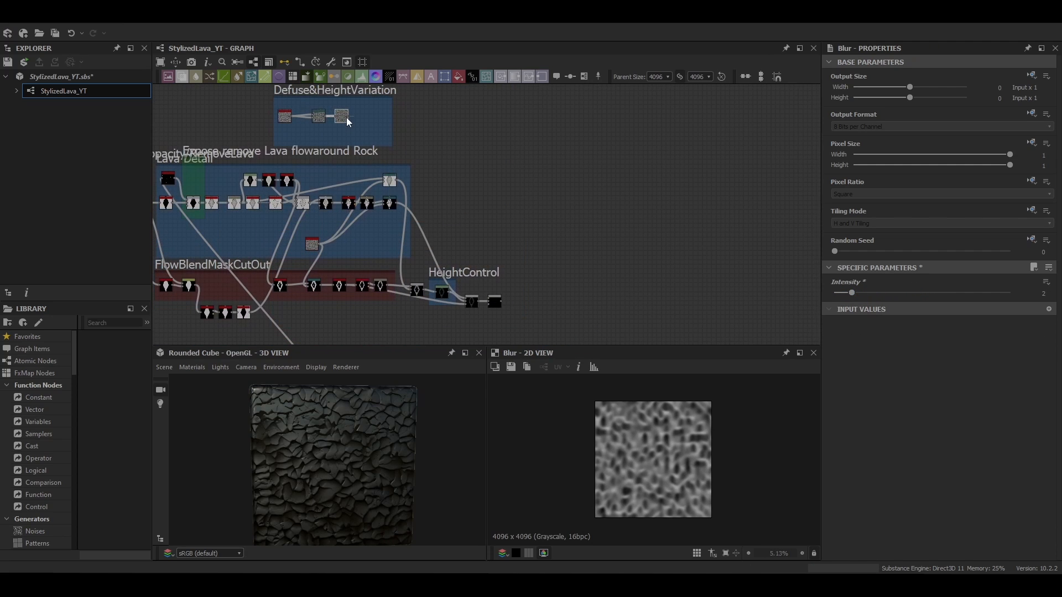
Feed the noise Blur into the last Blend and set that Blend's opacity to 0.2
left_click(493, 301)
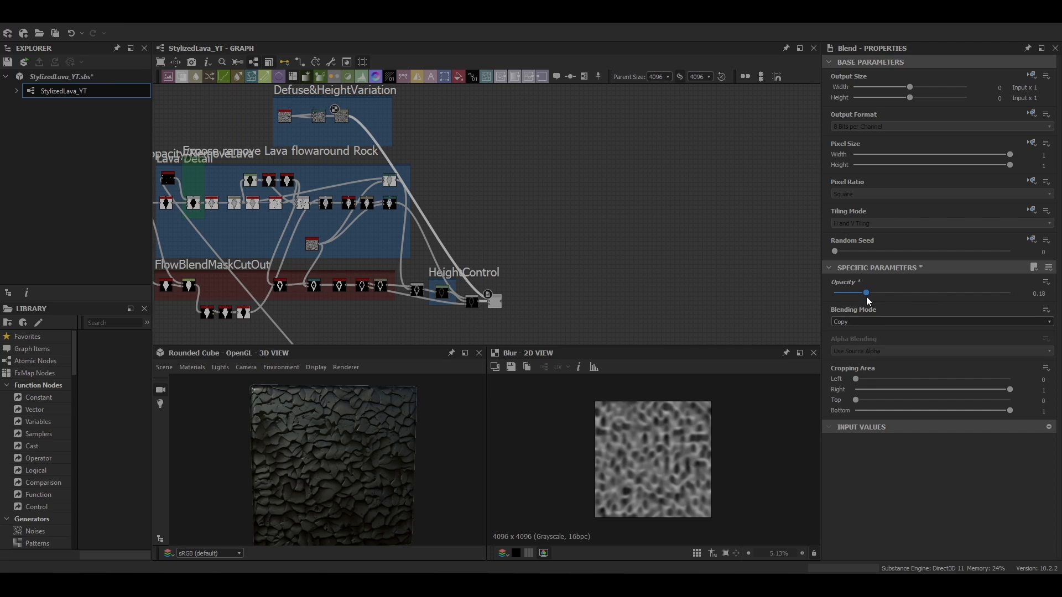
double_click(494, 302)
scroll(649, 433, "up", 6)
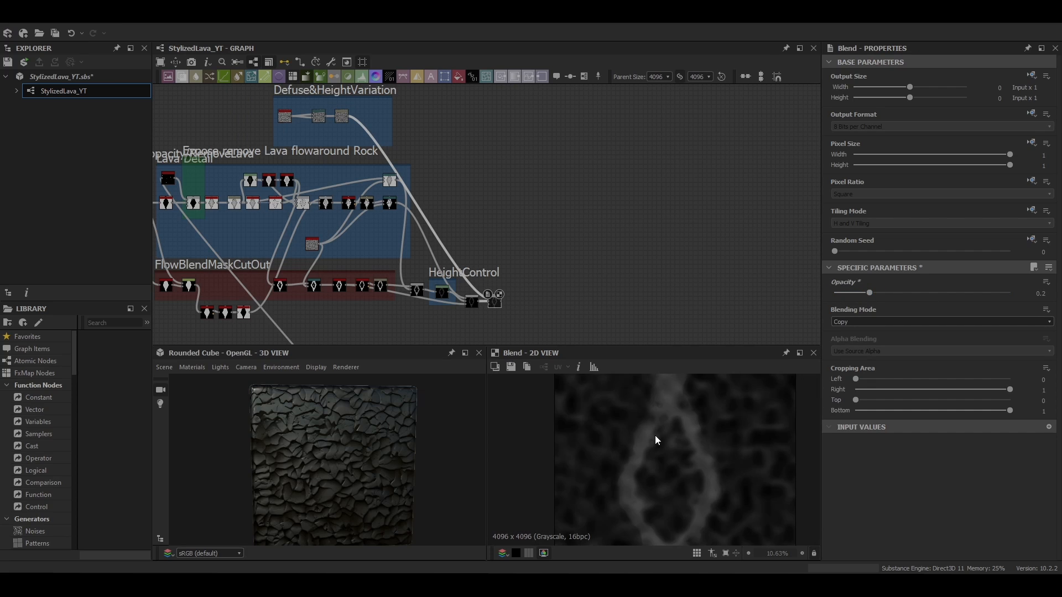
middle_click_drag(551, 337, 528, 255)
scroll(503, 232, "up", 4)
scroll(569, 283, "up", 1)
Add a Blur after the last Blend with intensity about 2.45
key("space")
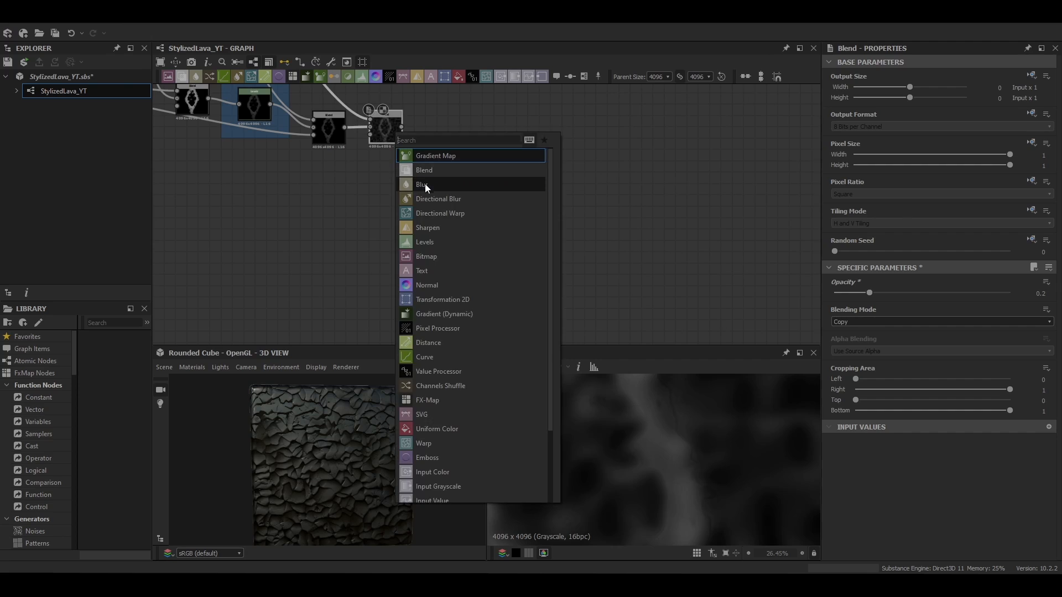
left_click(425, 185)
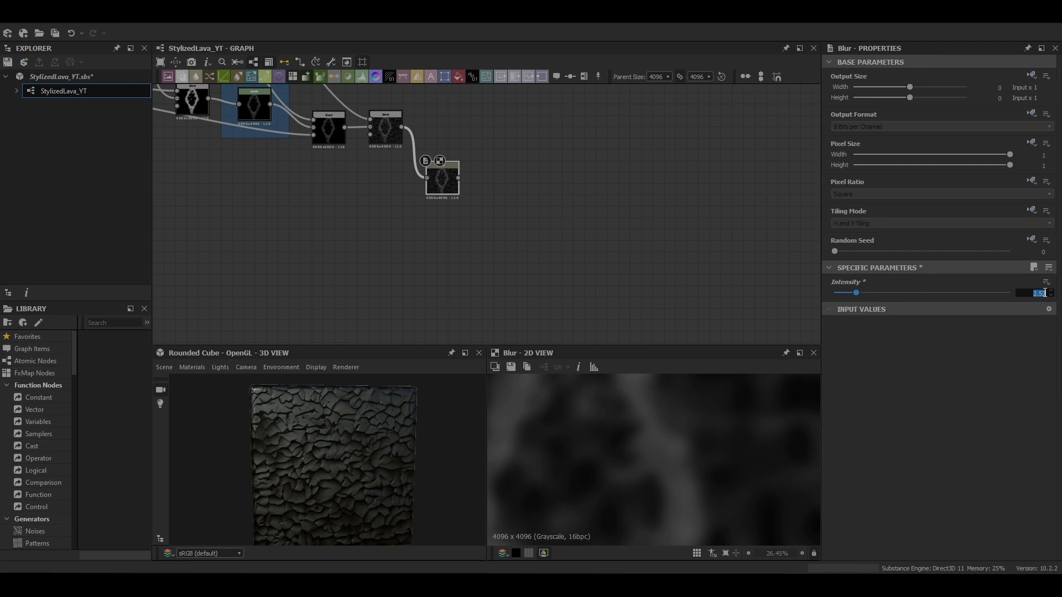
middle_click_drag(493, 162, 478, 144)
left_click_drag(431, 161, 431, 168)
key("f")
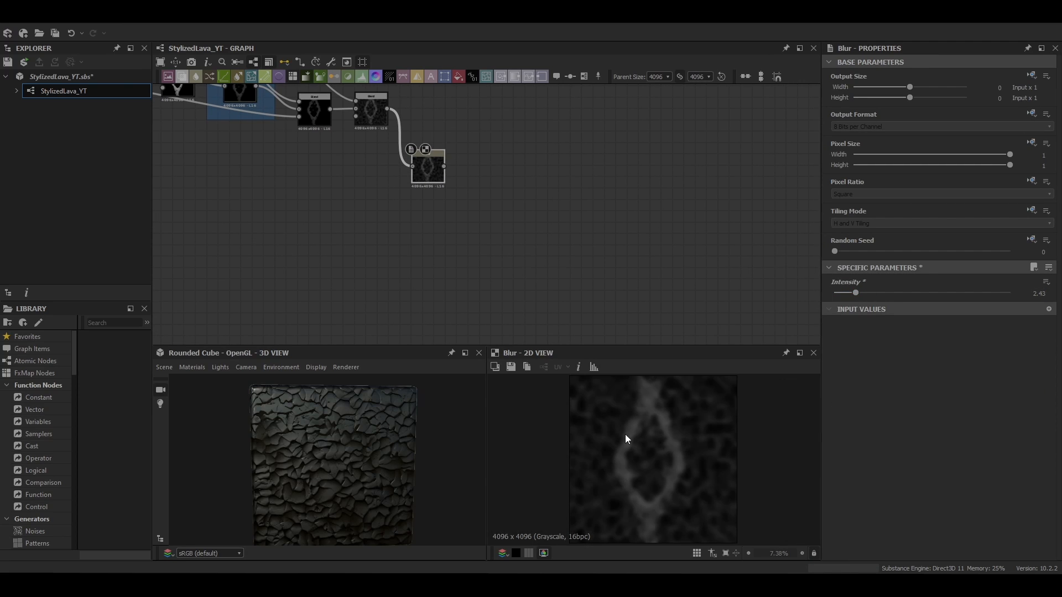
Add a Levels after that Blur and lower its highlight input level
key("space")
type("lev")
key("Return")
left_click_drag(1043, 412, 917, 417)
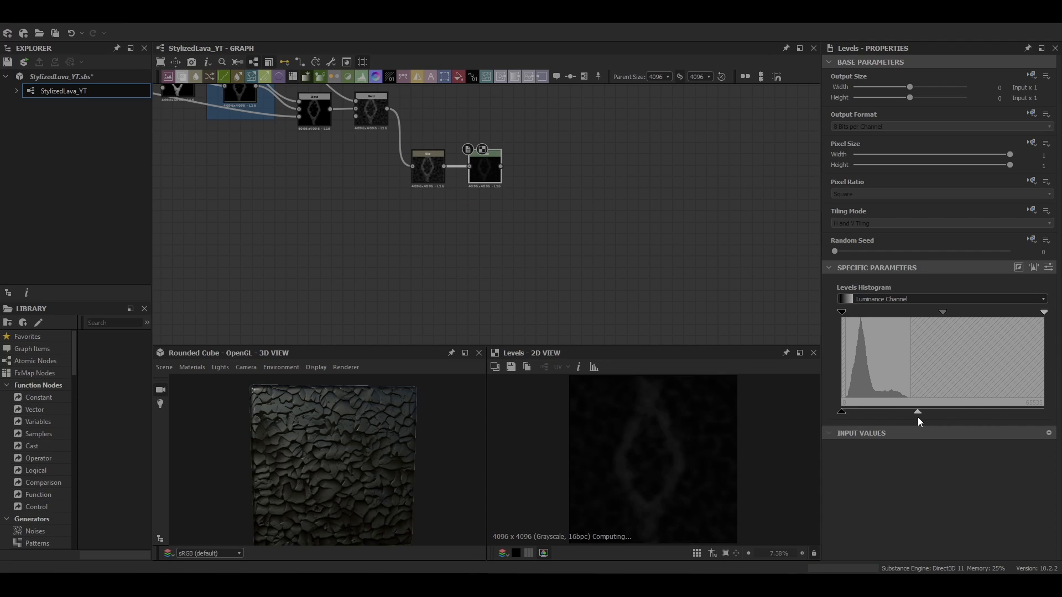
Add a Blend after the Levels and place it in a new frame titled Rock+Lava
middle_click_drag(496, 178, 509, 123)
left_click_drag(506, 123, 500, 161)
key("space")
left_click(502, 193)
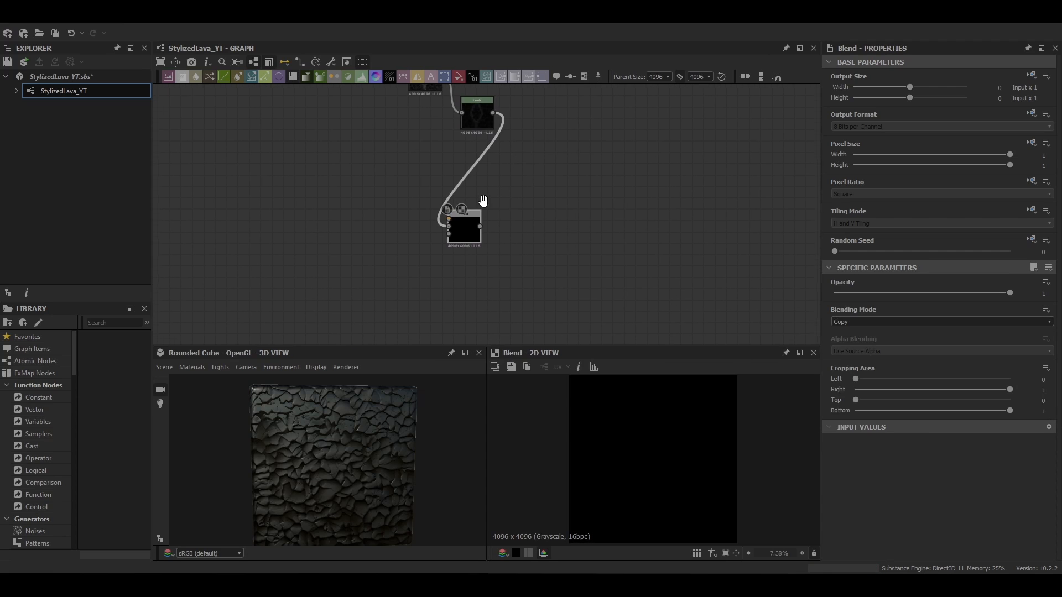
right_click(456, 226)
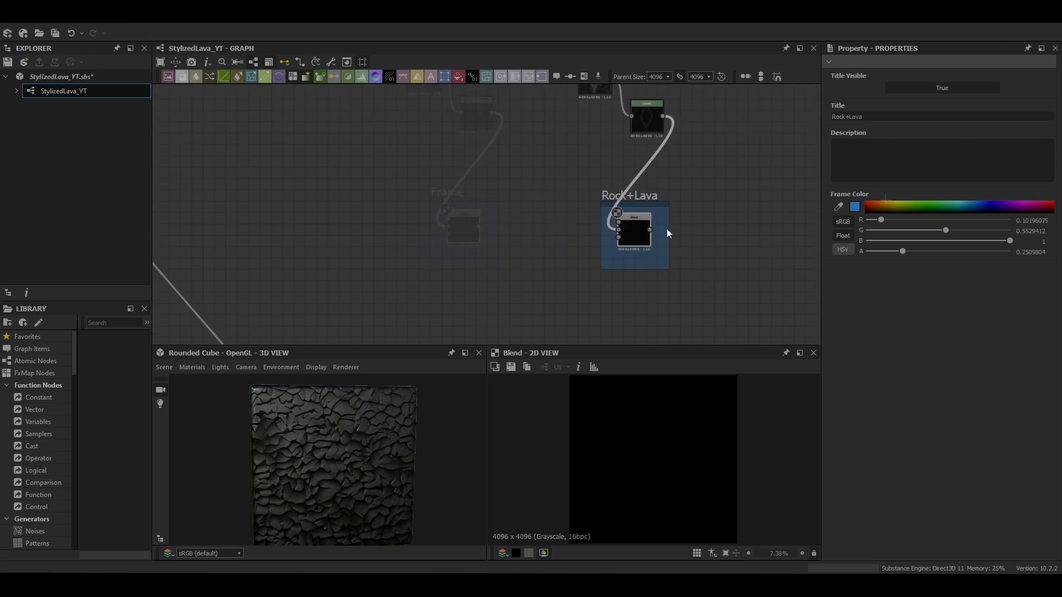
Branch a new Bevel off the 0.49 Histogram Scan and set its distance to -0.03
left_click(515, 161)
key("space")
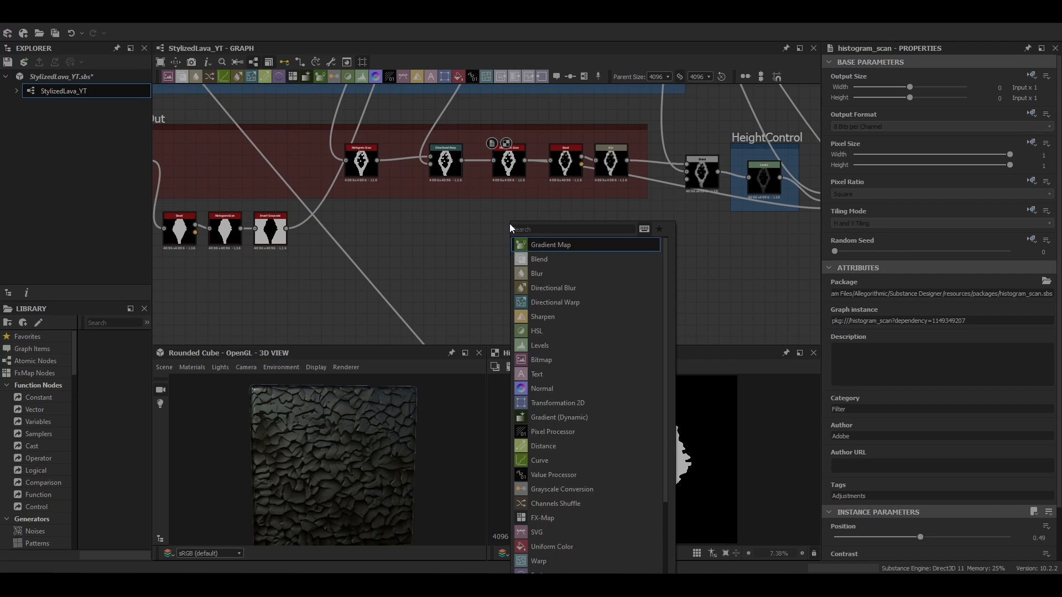
type("bev")
key("Return")
left_click_drag(509, 220, 521, 242)
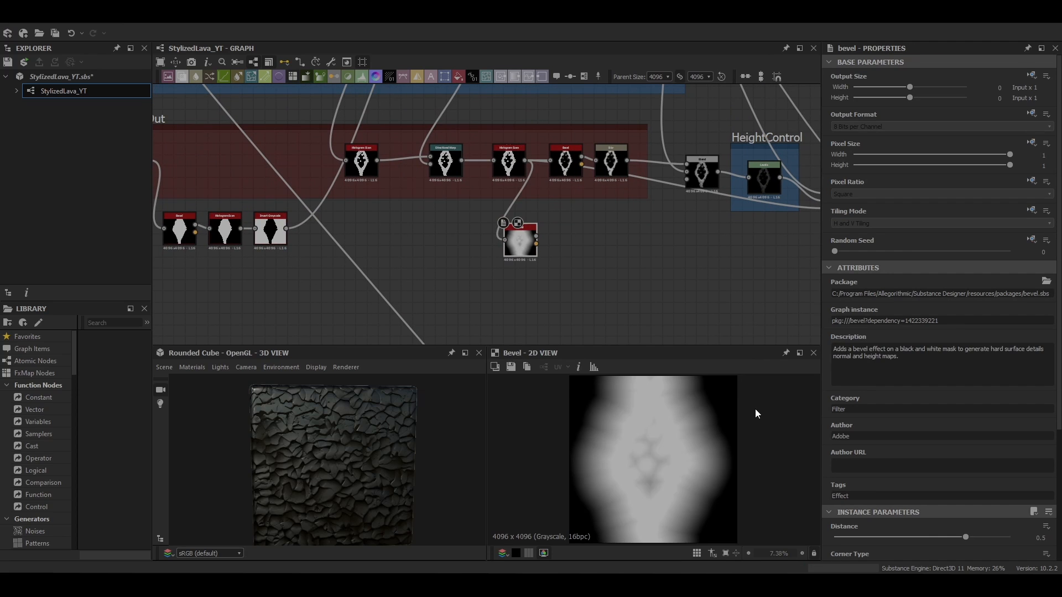
left_click(1033, 543)
type("-0.03")
key("Return")
Add a Blur after the new Bevel with intensity 0.39
scroll(658, 445, "down", 1)
middle_click_drag(571, 265, 518, 202)
scroll(869, 448, "down", 4)
key("space")
type("blur")
key("Return")
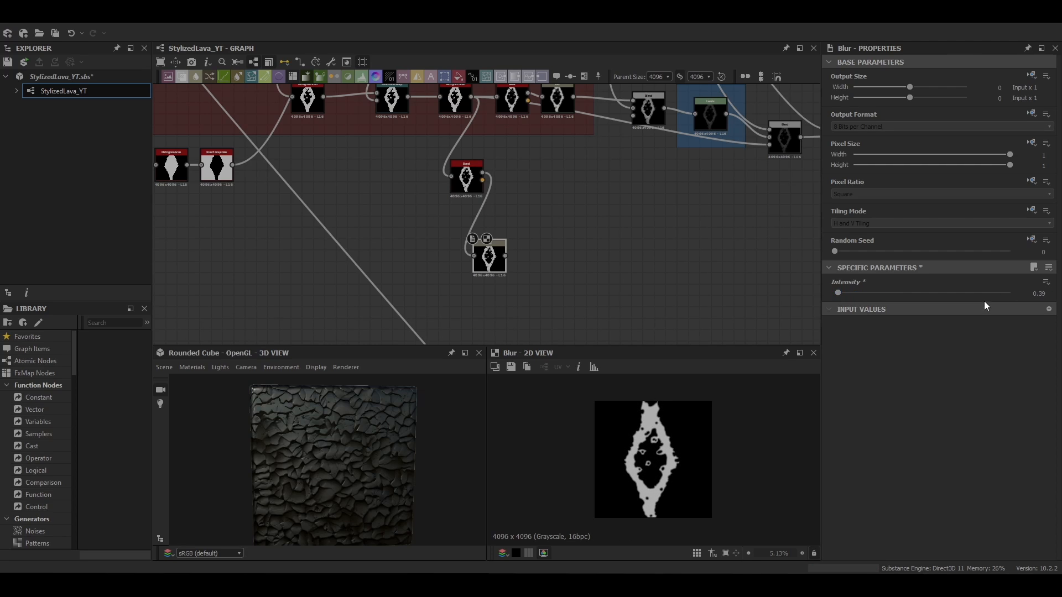
Add an Invert Grayscale node after that Blur
middle_click_drag(575, 218, 545, 191)
scroll(546, 191, "up", 2)
key("space")
type("inv")
key("Return")
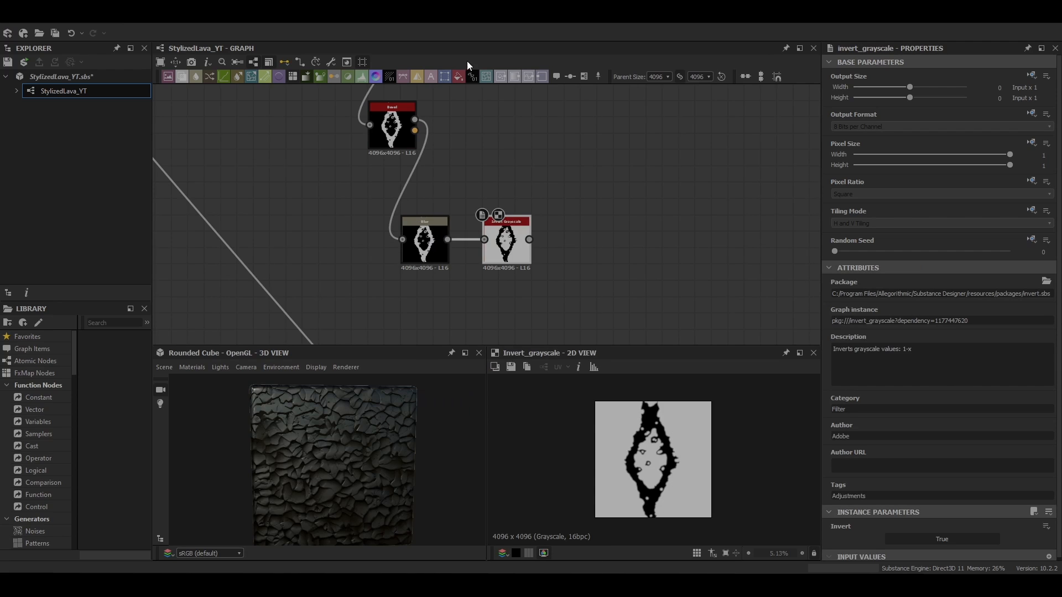
Connect the new Invert Grayscale output into the Blend inside the Rock+Lava frame
left_click_drag(425, 242, 441, 257)
left_click_drag(506, 241, 456, 207)
left_click_drag(440, 257, 449, 258)
left_click_drag(449, 259, 457, 265)
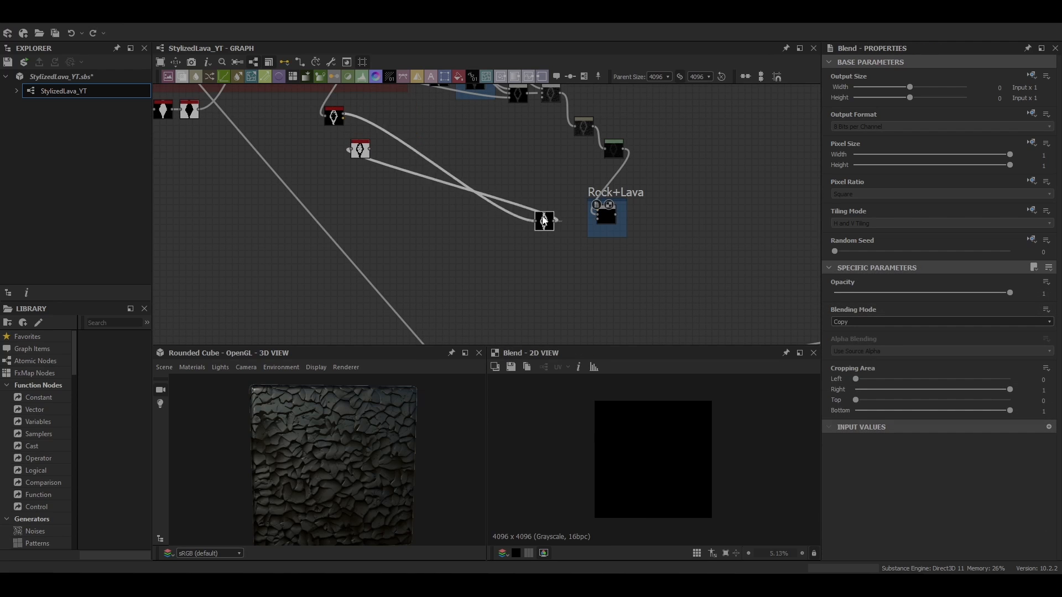
left_click_drag(479, 215, 596, 218)
left_click(449, 206)
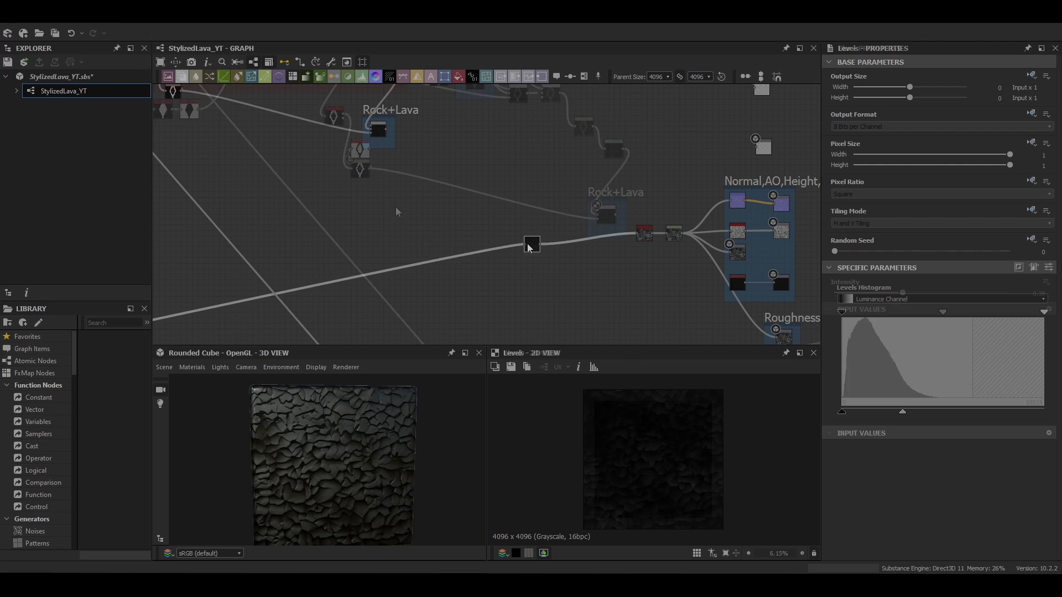
Route the Rock+Lava Blend's output into the downstream height output chain
left_click(471, 157)
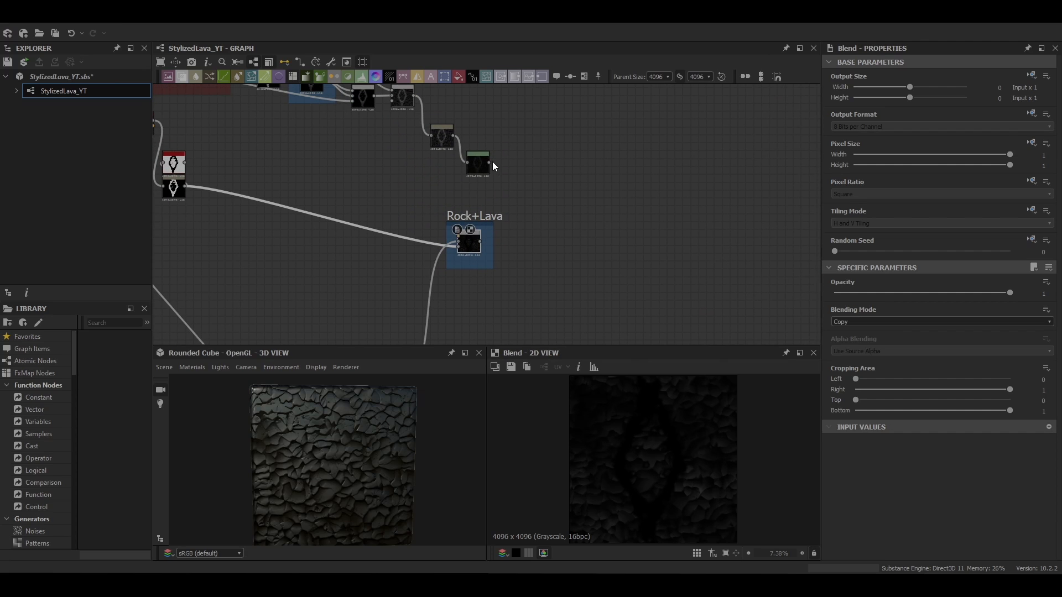
scroll(668, 426, "down", 1)
middle_click_drag(465, 276, 357, 160)
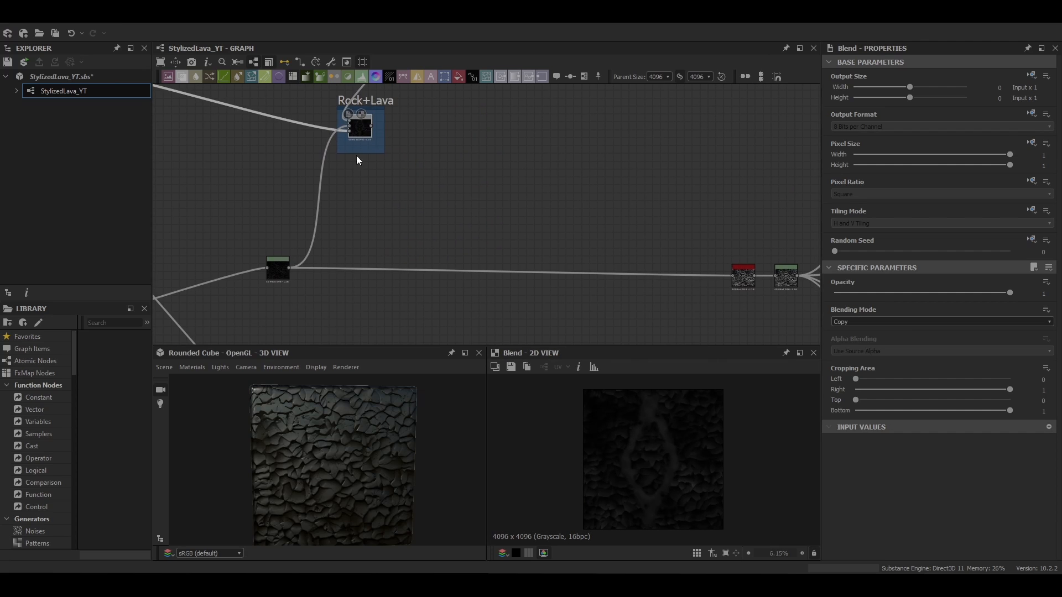
mouse_move(349, 447)
left_mouse_down()
mouse_move(327, 444)
mouse_move(353, 424)
mouse_move(356, 452)
left_mouse_up()
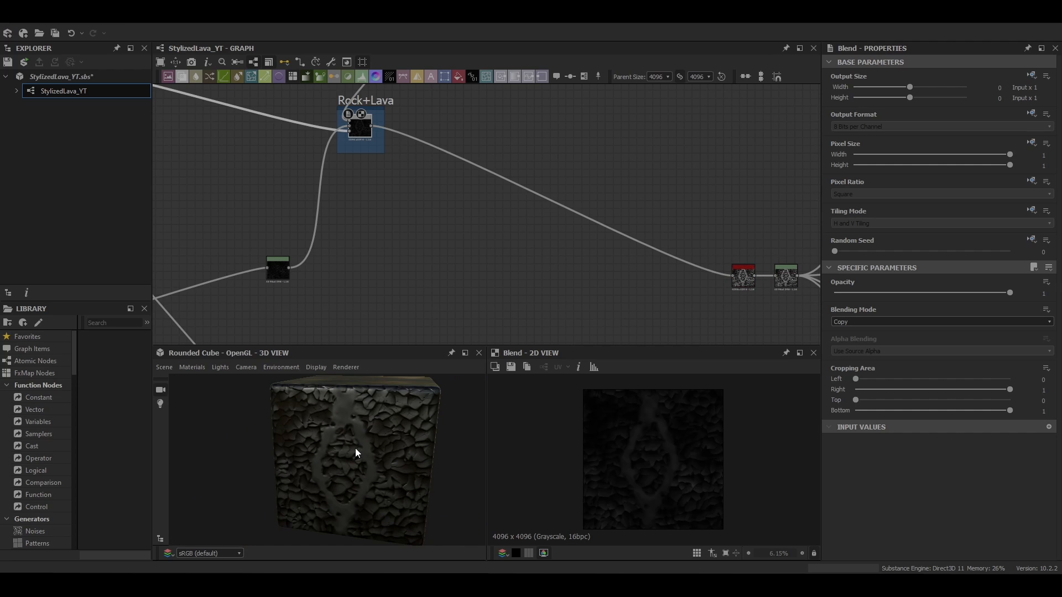
middle_click_drag(344, 229, 421, 192)
Inspect the nodes in the Lava Detail frame and its Directional Warp
scroll(423, 221, "down", 4)
middle_click_drag(428, 288, 443, 266)
scroll(365, 216, "up", 3)
middle_click_drag(365, 216, 437, 221)
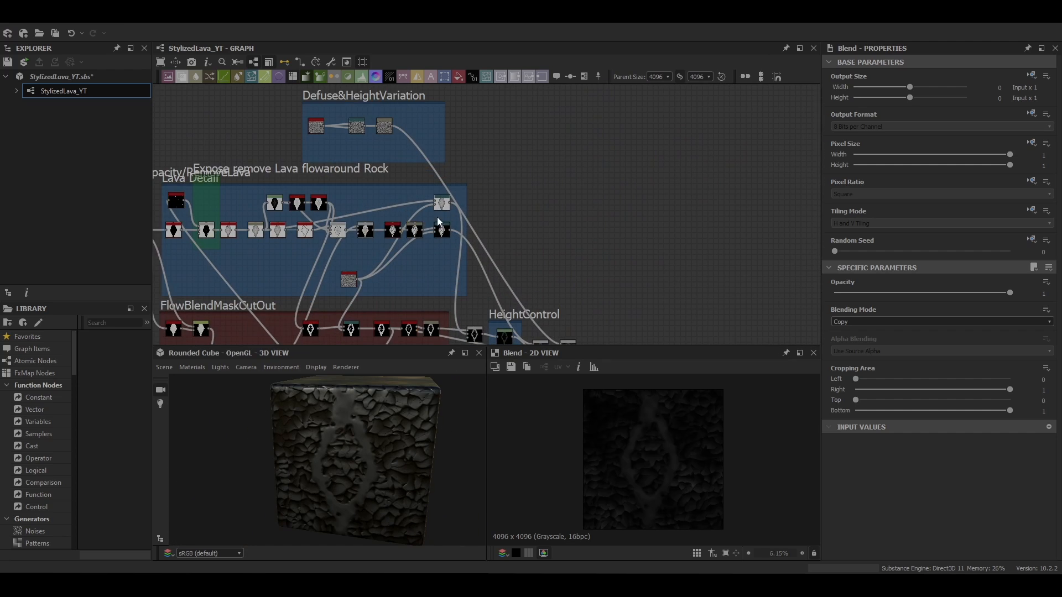
double_click(441, 203)
double_click(440, 231)
middle_click_drag(550, 343, 428, 105)
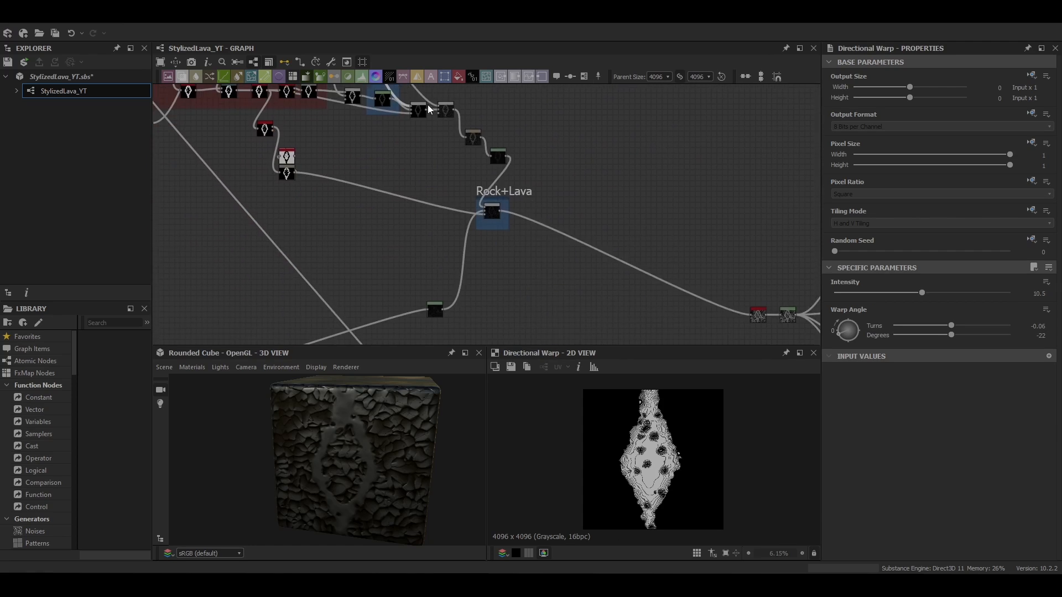
scroll(428, 106, "down", 3)
middle_click_drag(477, 259, 490, 209)
scroll(509, 251, "up", 4)
key("space")
key("Escape")
scroll(535, 264, "down", 4)
Duplicate the Directional Warp, place the copy near the Rock+Lava frame and wire it in
key("ctrl+c")
key("ctrl+v")
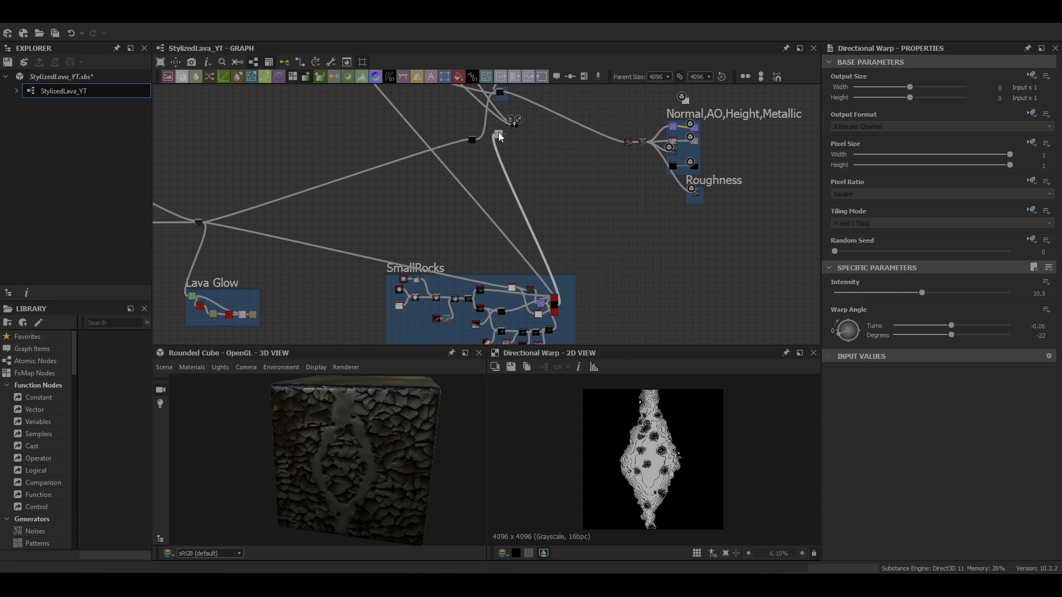
scroll(498, 136, "up", 4)
middle_click_drag(498, 137, 498, 207)
left_click_drag(504, 208, 540, 183)
double_click(540, 177)
scroll(539, 173, "down", 3)
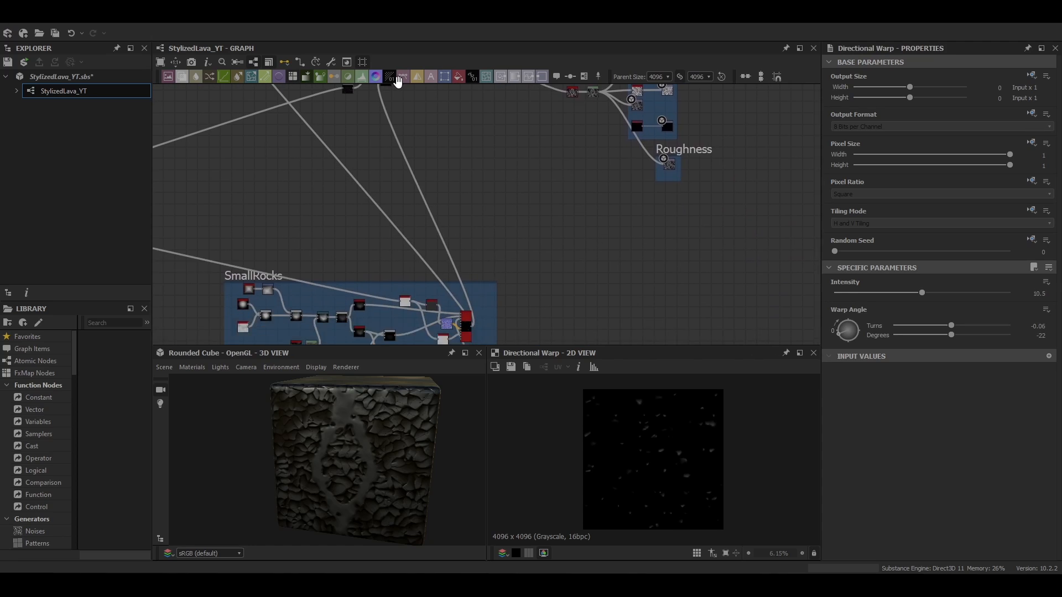
middle_click_drag(463, 219, 483, 230)
Add a Levels node after the duplicated Directional Warp
scroll(438, 235, "up", 4)
left_click(483, 230)
key("space")
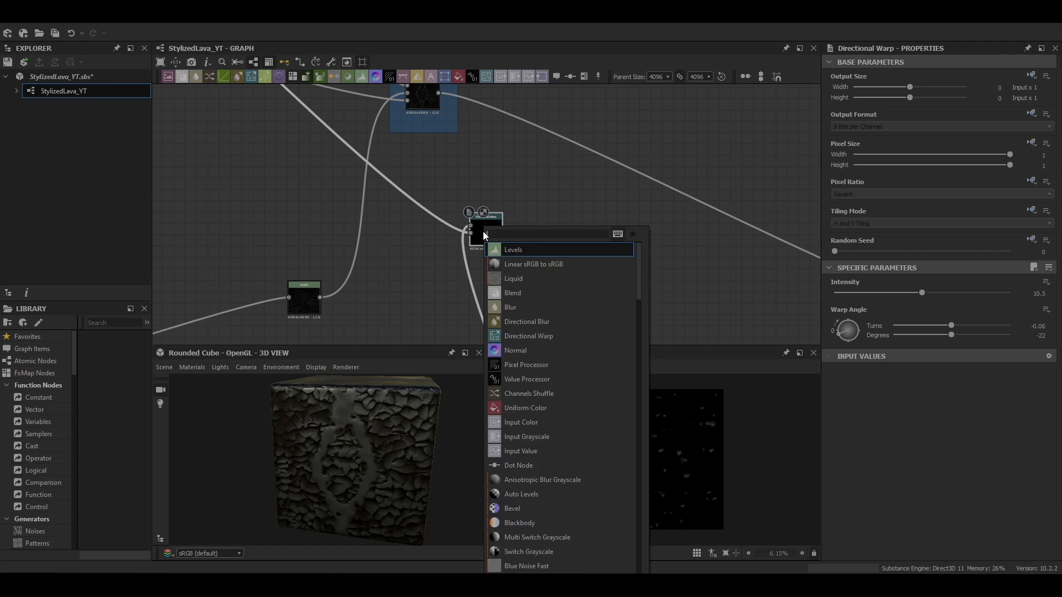
left_click(507, 251)
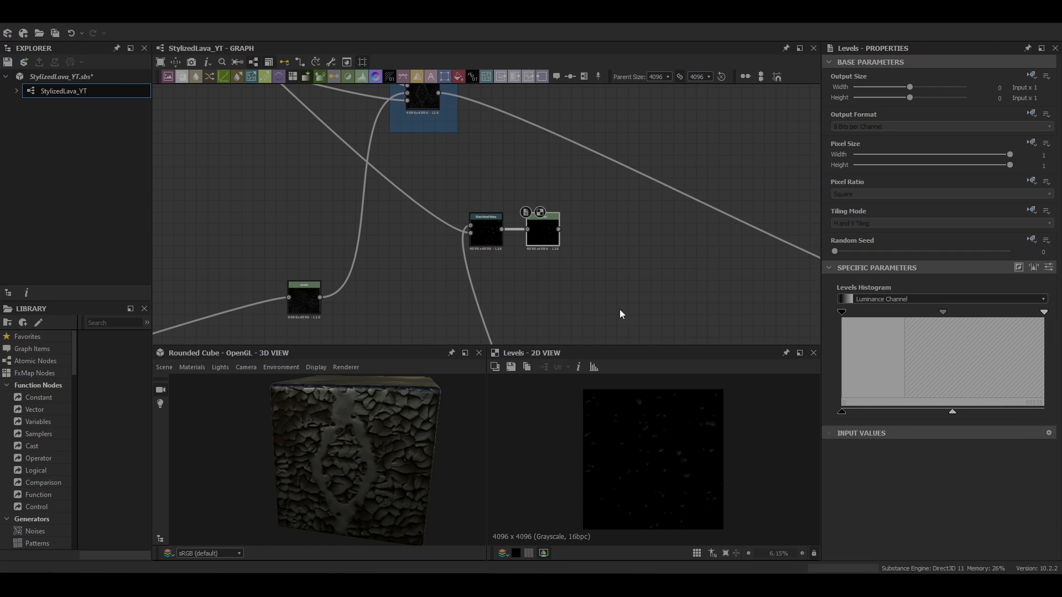
middle_click_drag(587, 172, 556, 220)
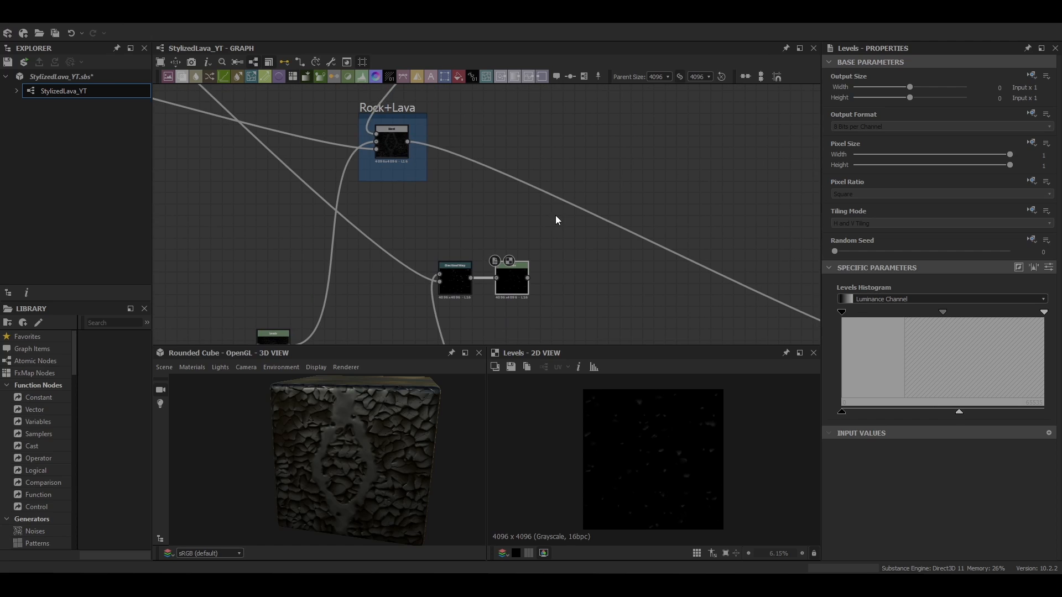
Add a Height Blend node combining the Rock+Lava Blend and the new Levels output
left_click(575, 206)
key("space")
type("heig")
left_click(601, 229)
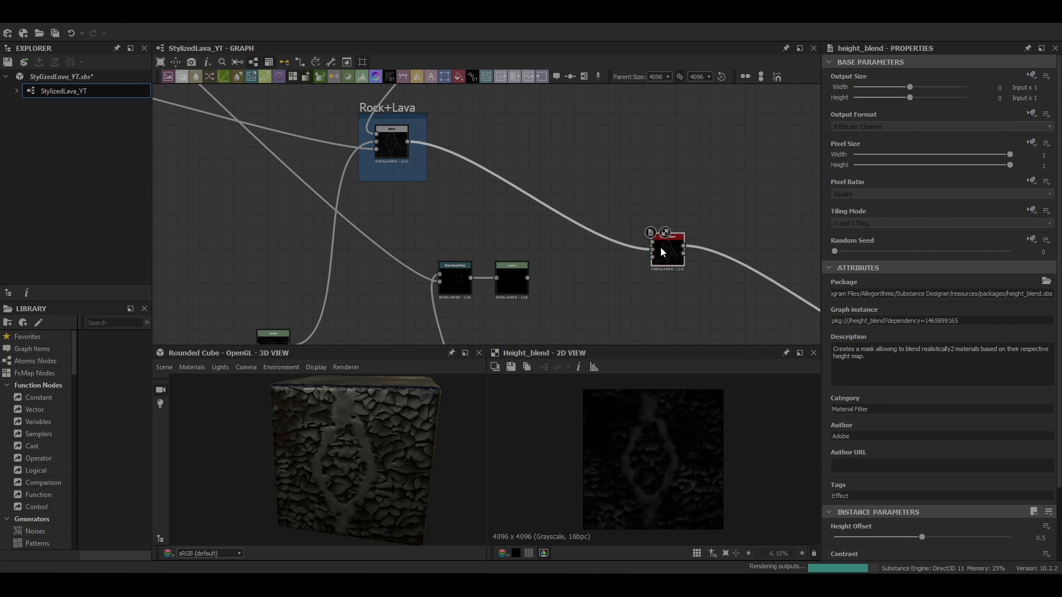
left_click_drag(660, 247, 605, 196)
left_click_drag(528, 279, 599, 192)
scroll(360, 451, "up", 3)
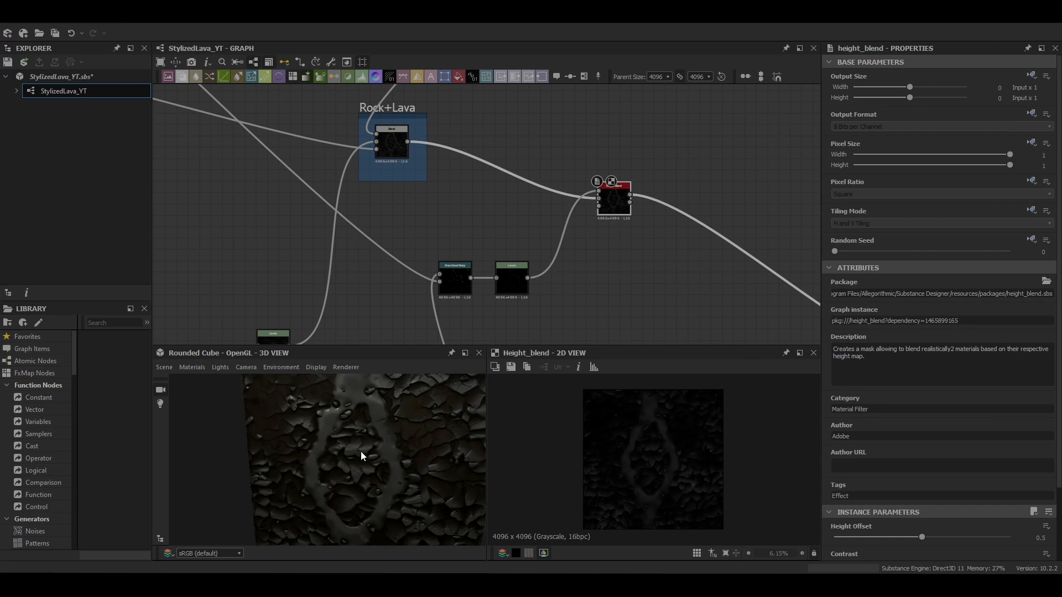
Examine the height-blended rock and lava result in the 3D view
mouse_move(360, 451)
left_mouse_down()
mouse_move(399, 410)
mouse_move(340, 452)
left_mouse_up()
scroll(442, 265, "down", 2)
middle_click_drag(664, 276, 340, 184)
middle_click_drag(585, 252, 638, 258)
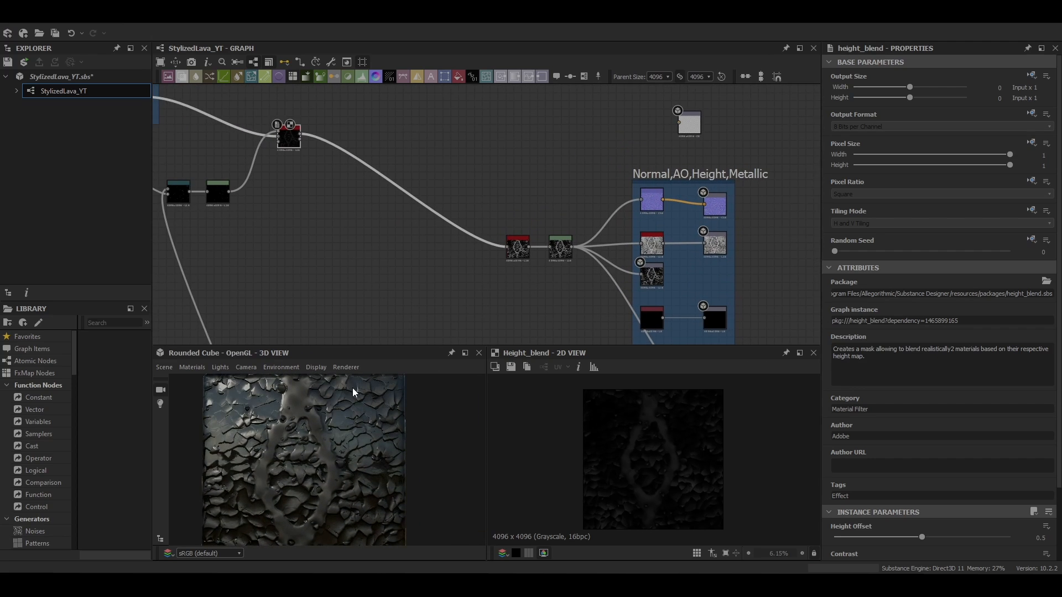
left_click_drag(353, 390, 371, 398)
middle_click_drag(498, 264, 438, 239)
scroll(629, 223, "up", 4)
scroll(629, 233, "down", 1)
middle_click_drag(629, 292, 582, 61)
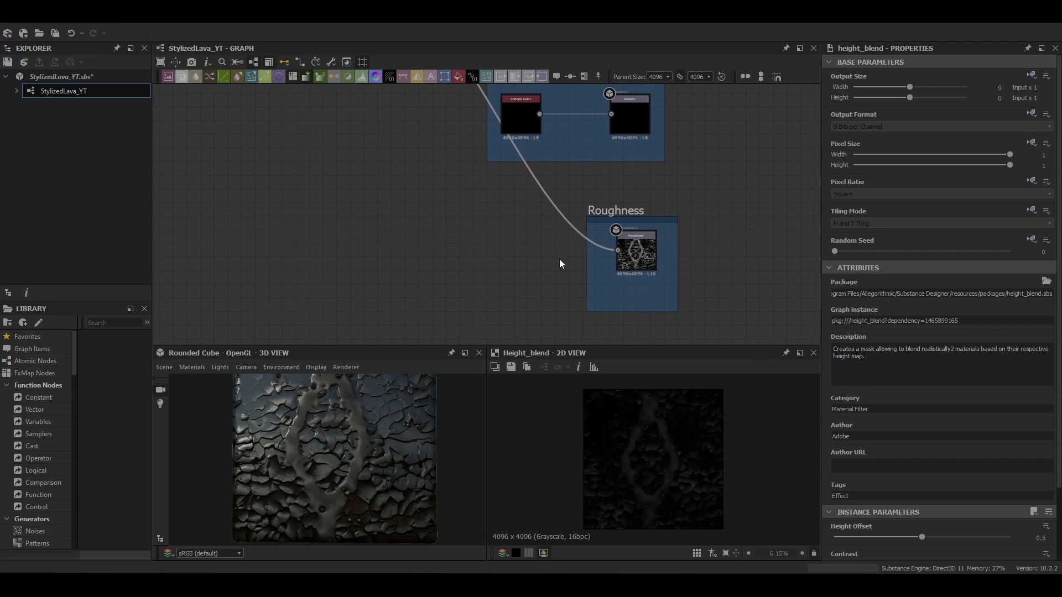
Review the Multi-Directional Warp grayscale node's settings in the lava mask chain
key("space")
type("uni")
key("Return")
left_click(998, 294)
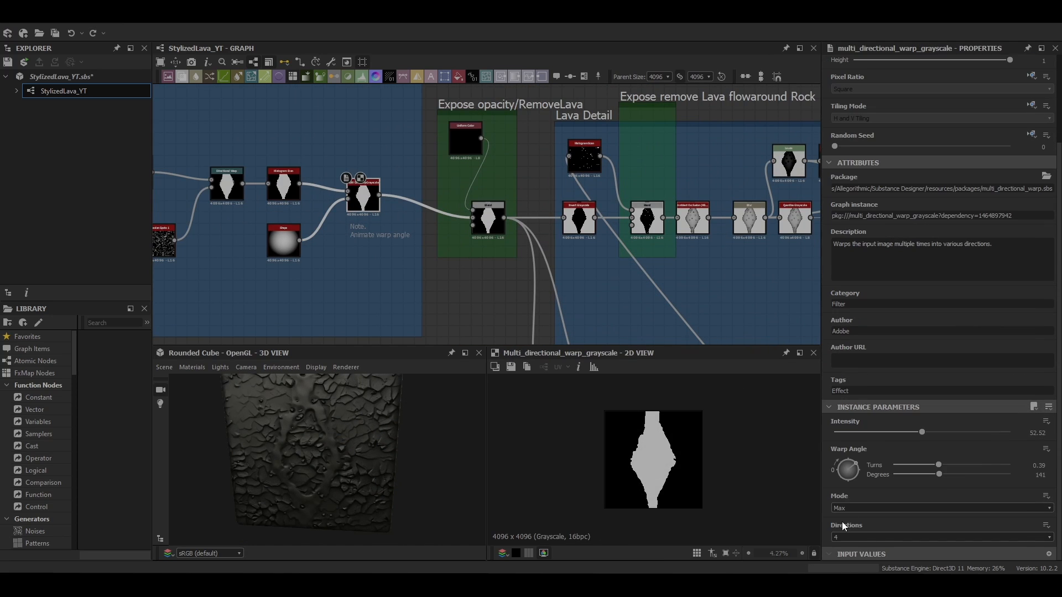
left_click(847, 546)
scroll(384, 444, "down", 3)
left_click_drag(383, 444, 322, 511)
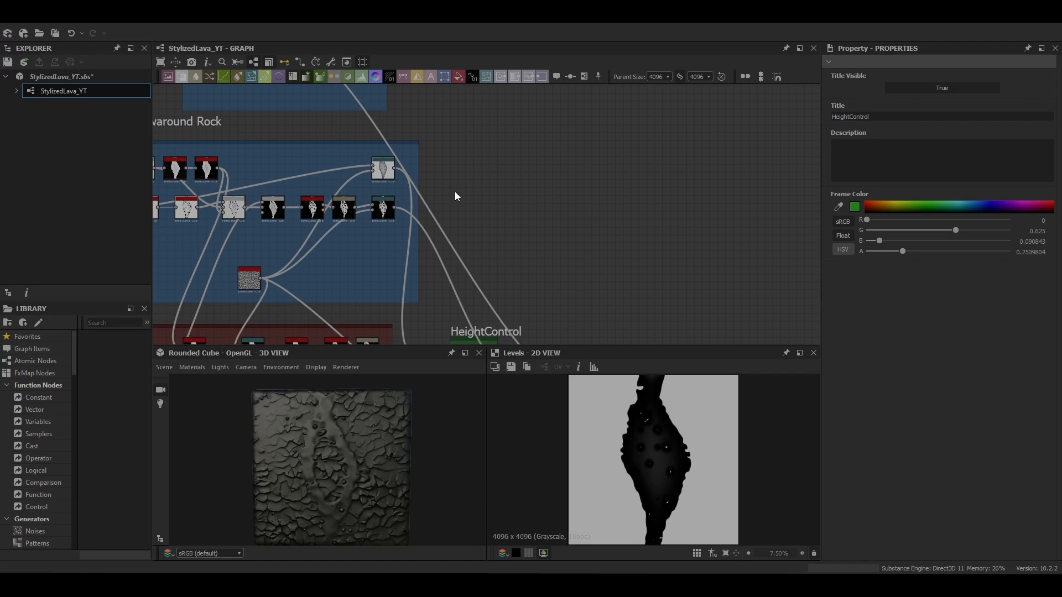
scroll(636, 400, "down", 1)
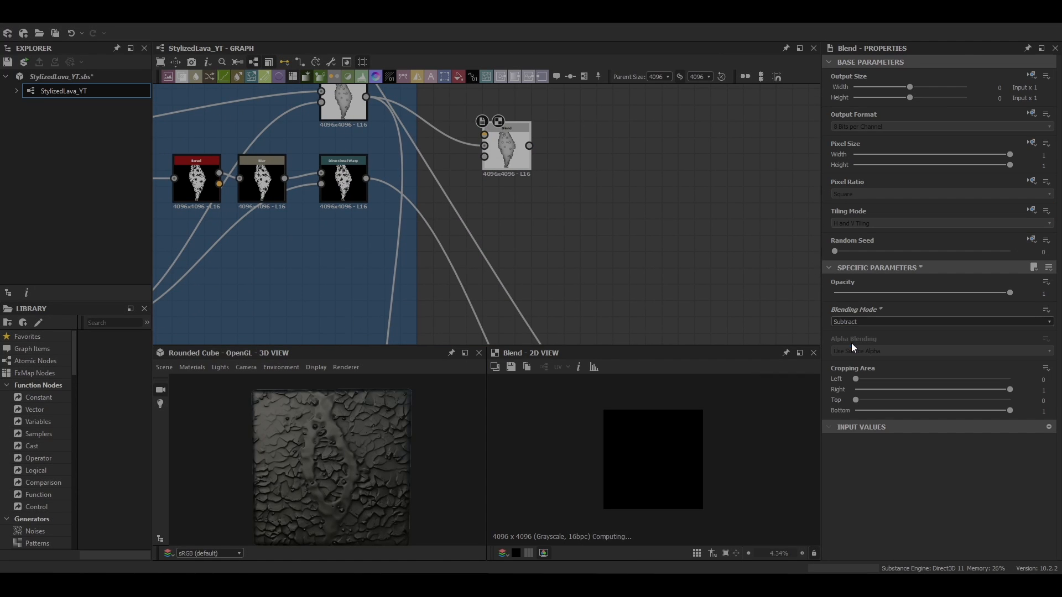
Add an Invert Grayscale node inside a new Defuse Lava frame
scroll(510, 284, "down", 2)
left_click_drag(356, 335, 424, 155)
key("f")
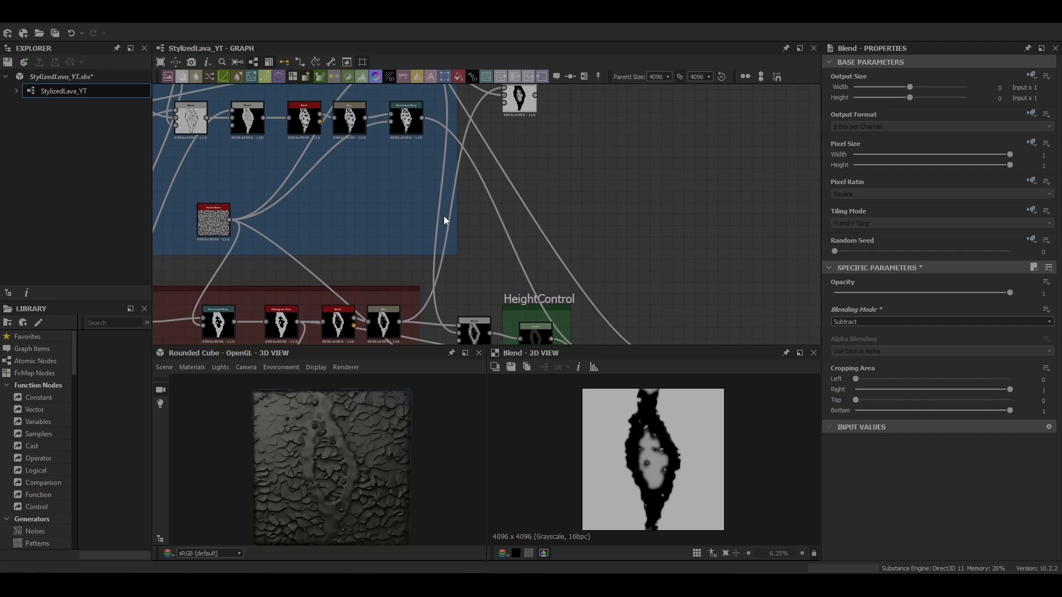
scroll(422, 229, "down", 2)
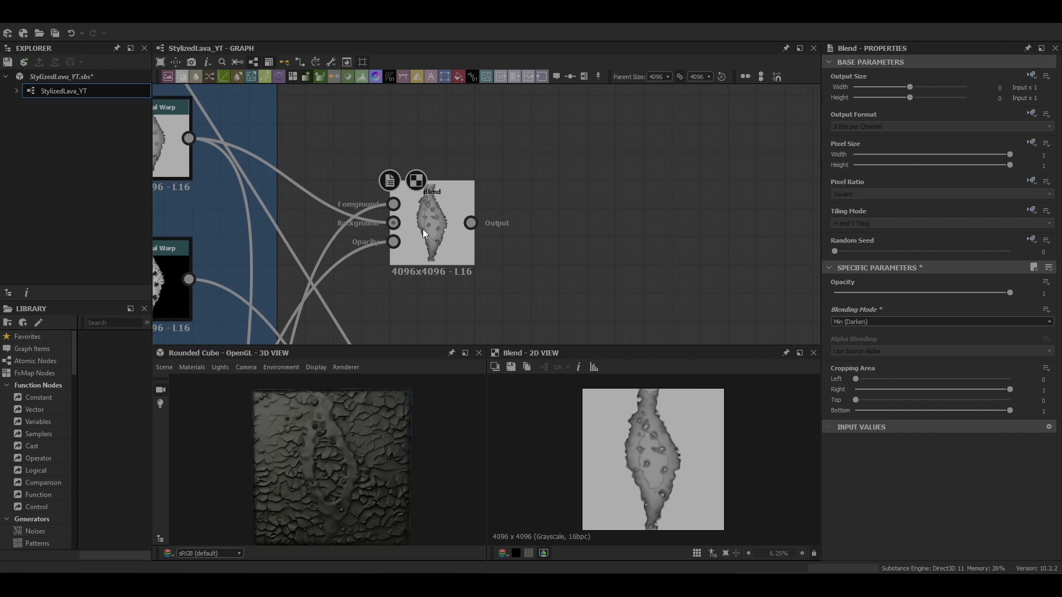
scroll(401, 209, "down", 2)
right_click(450, 162)
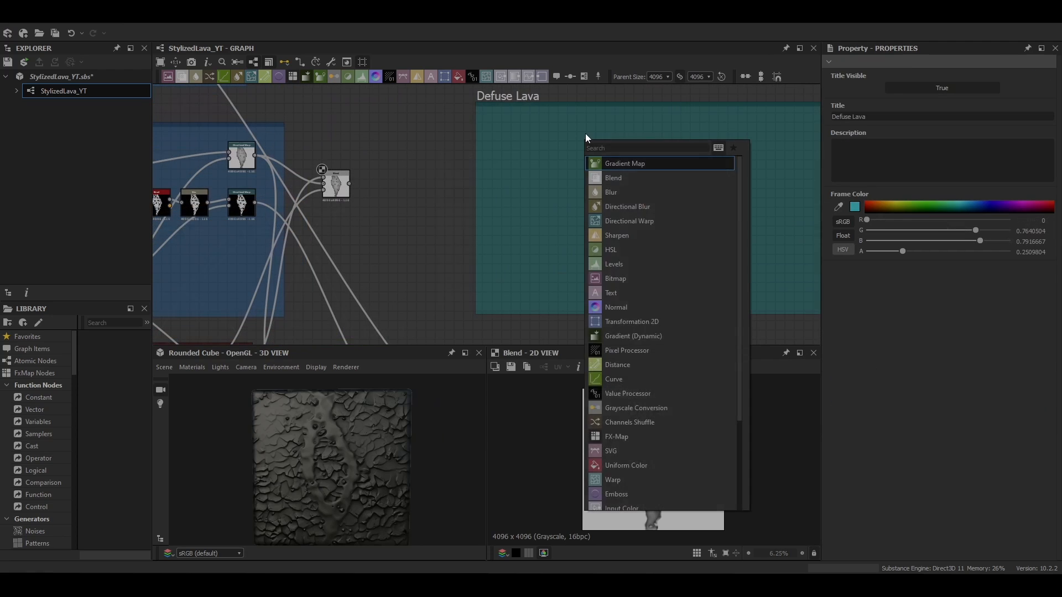
key("Return")
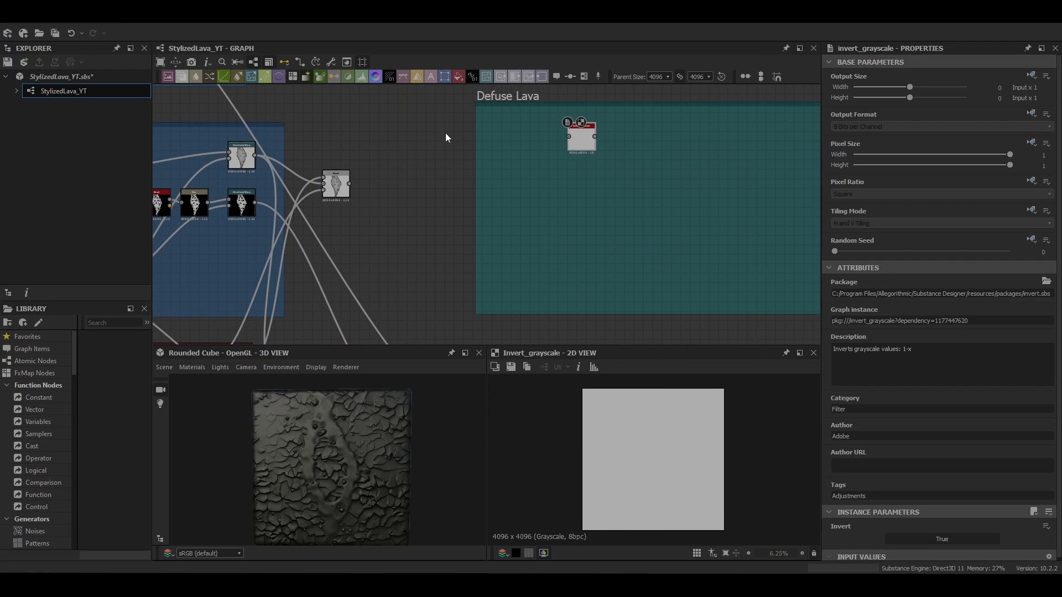
Add a Blend after the Invert Grayscale in Defuse Lava and connect the lava mask into it
key("space")
key("Return")
right_click(417, 113)
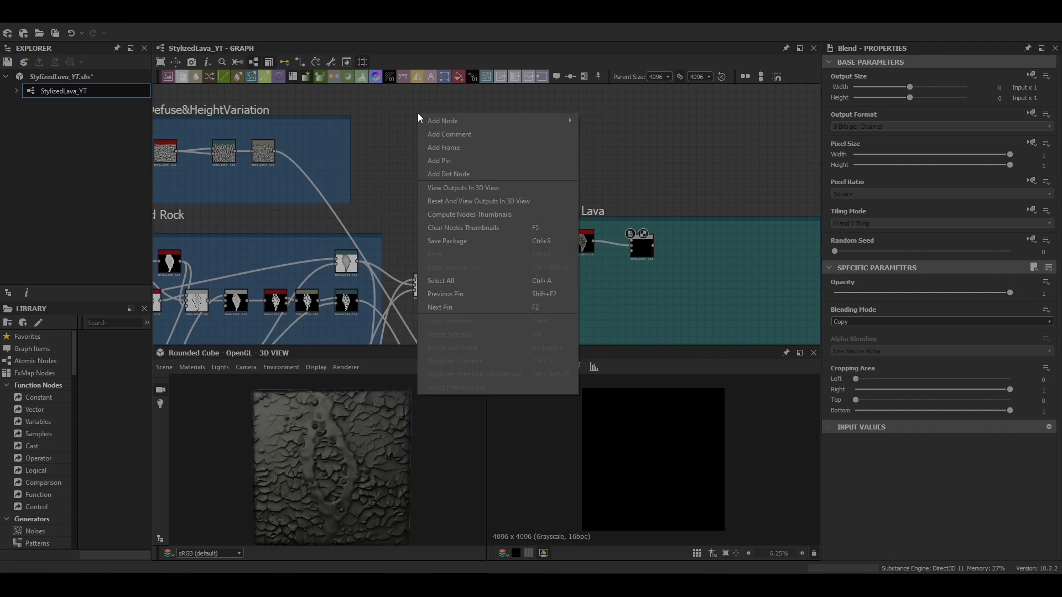
middle_click_drag(342, 133, 404, 135)
left_click_drag(337, 153, 693, 242)
left_click(857, 322)
left_click(855, 371)
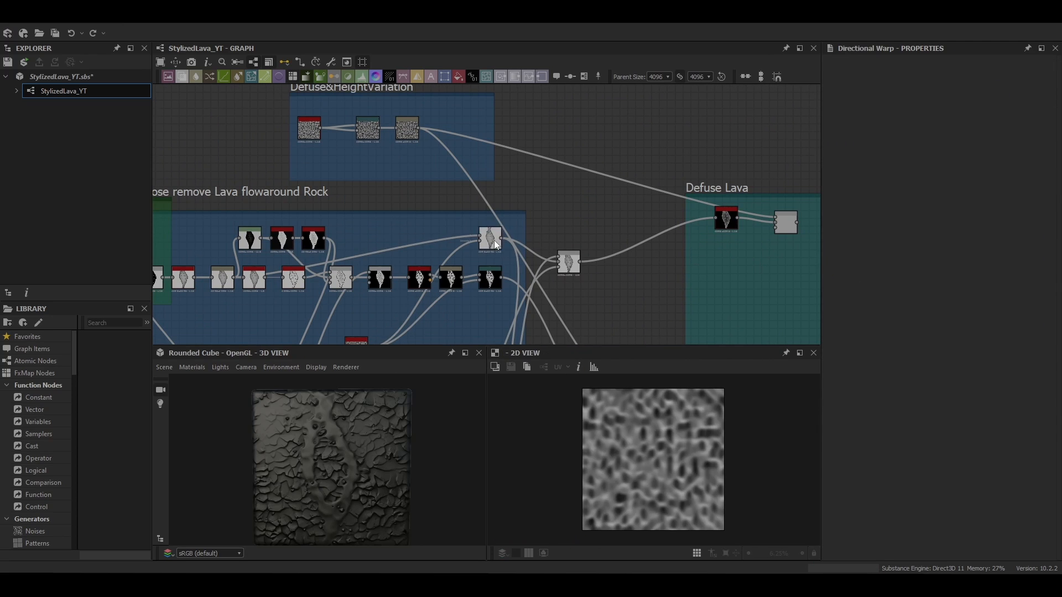
Branch a Directional Warp off the Defuse&HeightVariation noise and set its intensity to about 67
double_click(489, 146)
middle_click_drag(489, 146, 426, 117)
left_click_drag(426, 116, 473, 117)
left_click_drag(439, 210, 463, 117)
left_click(474, 123)
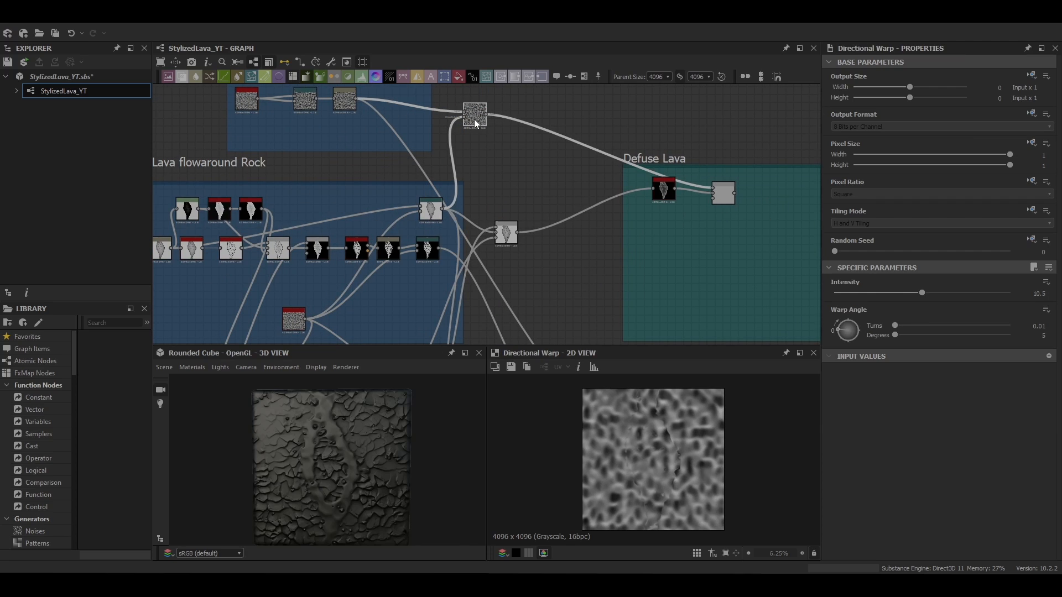
double_click(1040, 295)
type("130")
key("Return")
left_click_drag(1010, 293, 926, 295)
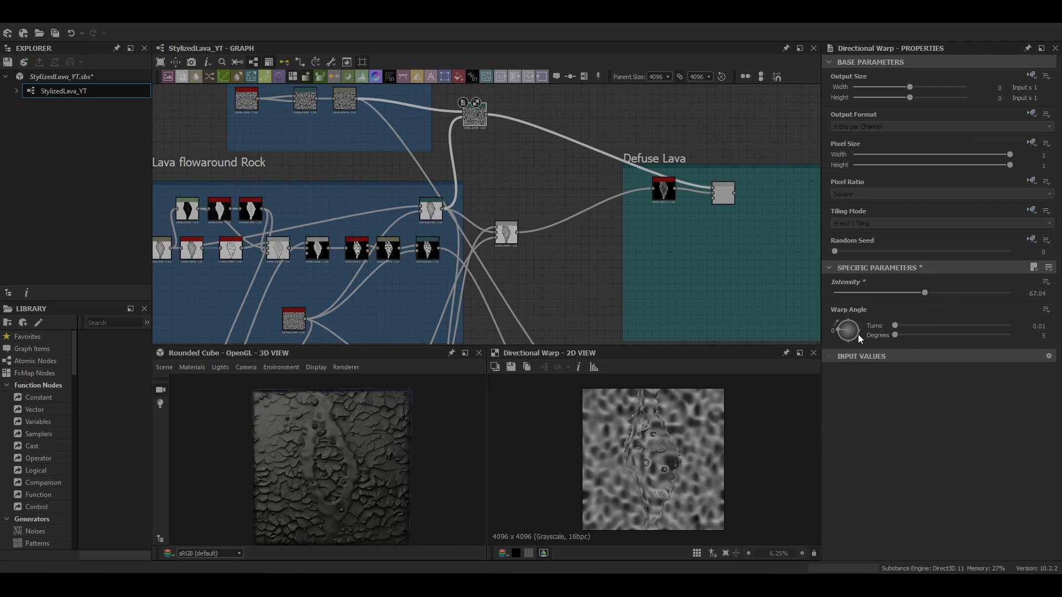
Add a Histogram Scan after that Directional Warp with position 0.57 and raised contrast
scroll(648, 454, "up", 2)
scroll(648, 454, "down", 3)
middle_click_drag(529, 151, 456, 157)
left_click(466, 128)
key("space")
type("his")
key("Down")
key("Return")
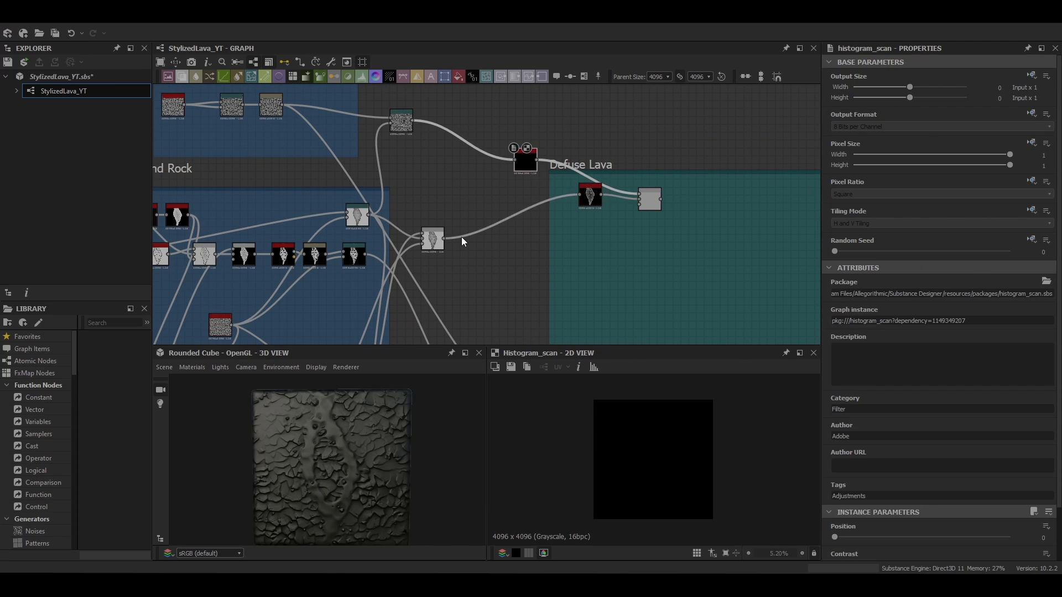
left_click_drag(834, 537, 935, 540)
scroll(934, 540, "down", 2)
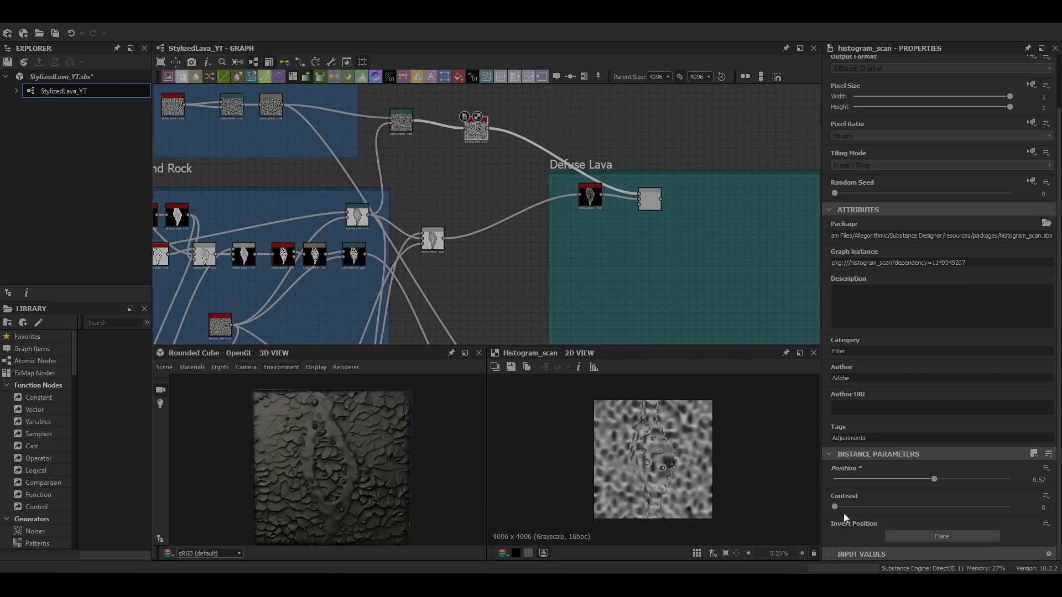
left_click_drag(835, 509, 921, 511)
Add a Slope Blur Grayscale after the Histogram Scan and a Clouds 1 noise node
left_click_drag(483, 129, 478, 121)
key("space")
type("sl")
key("Return")
key("space")
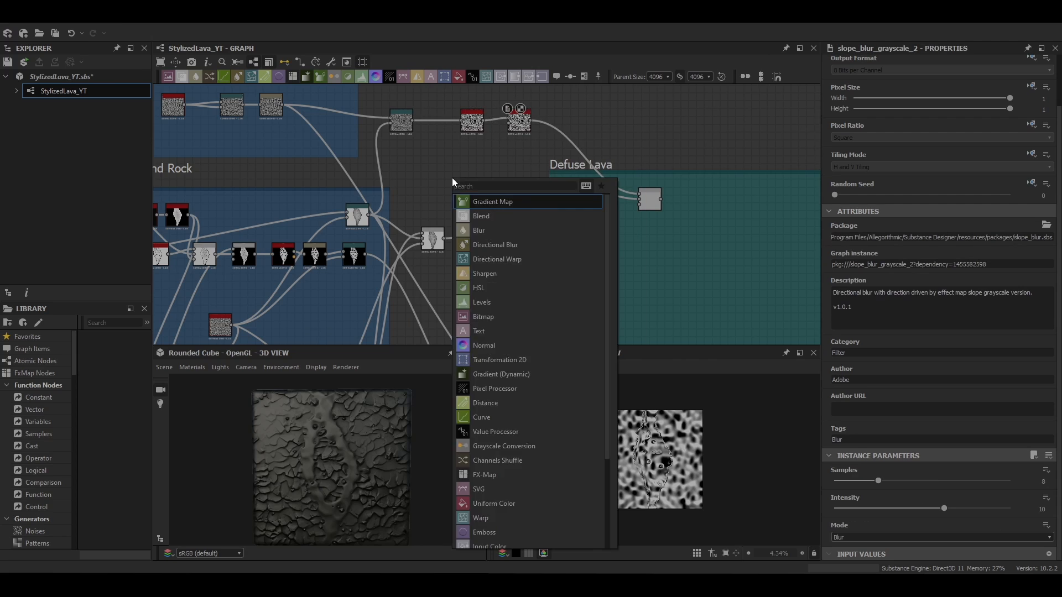
type("clo")
key("Return")
Feed Clouds 1 into the Slope Blur as its slope and set samples to 3, intensity 0.4
left_click_drag(472, 167, 534, 122)
left_click_drag(550, 121, 517, 137)
double_click(518, 136)
left_click_drag(878, 481, 862, 482)
left_click_drag(944, 508, 849, 483)
scroll(658, 459, "up", 5)
scroll(672, 456, "down", 3)
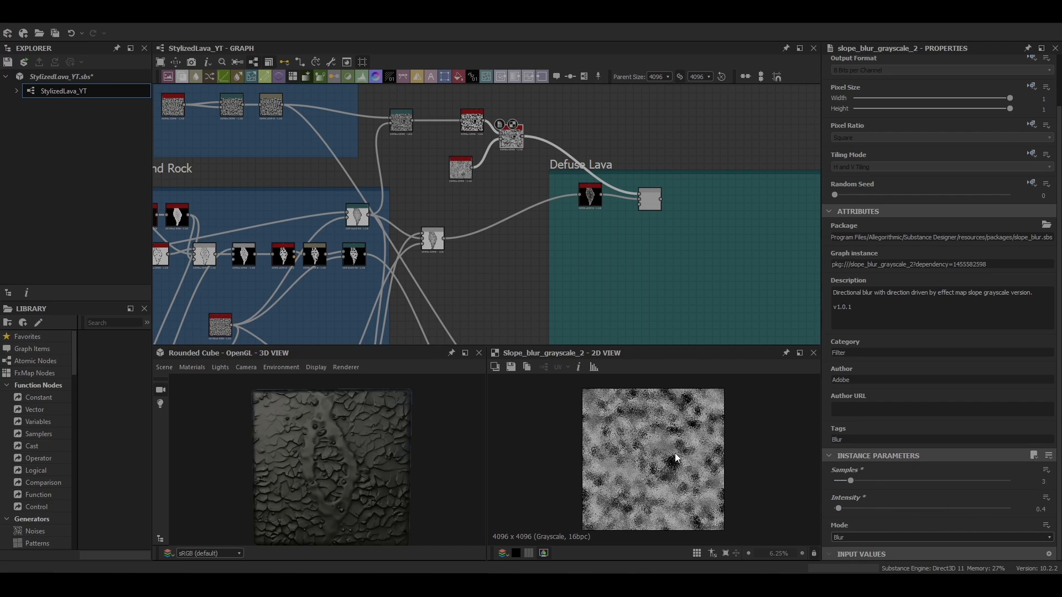
Set the Slope Blur's output size to 2048 × 1024 and its mode to Max
scroll(929, 210, "up", 2)
left_click(1032, 75)
left_click(982, 113)
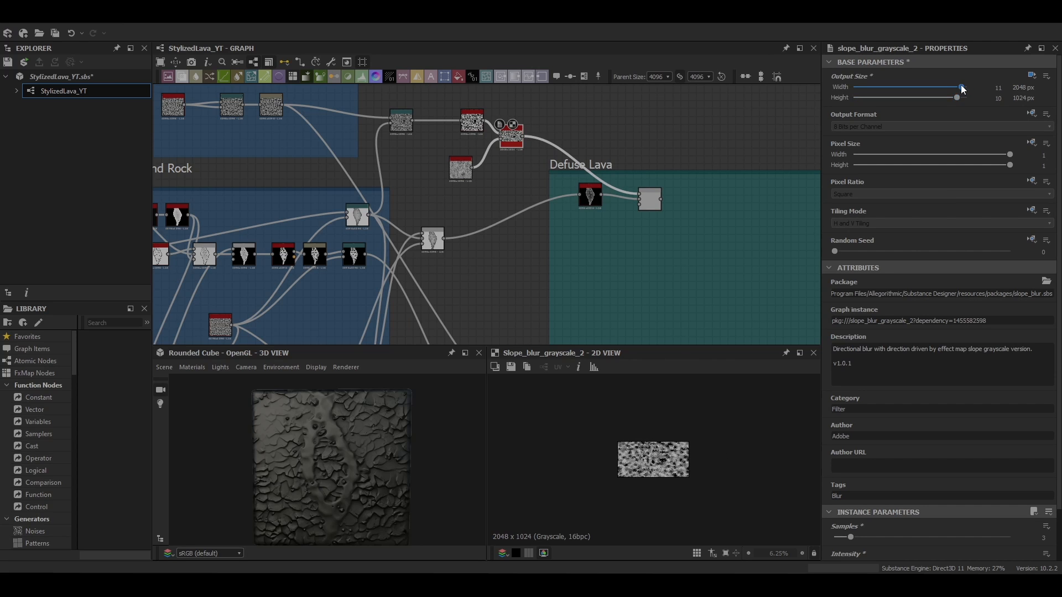
scroll(653, 459, "up", 6)
scroll(480, 127, "up", 3)
left_click_drag(535, 143, 529, 123)
double_click(446, 198)
scroll(834, 475, "down", 2)
mouse_move(835, 479)
left_mouse_down()
mouse_move(902, 492)
mouse_move(850, 486)
left_mouse_up()
left_click(532, 123)
double_click(532, 124)
scroll(713, 481, "up", 4)
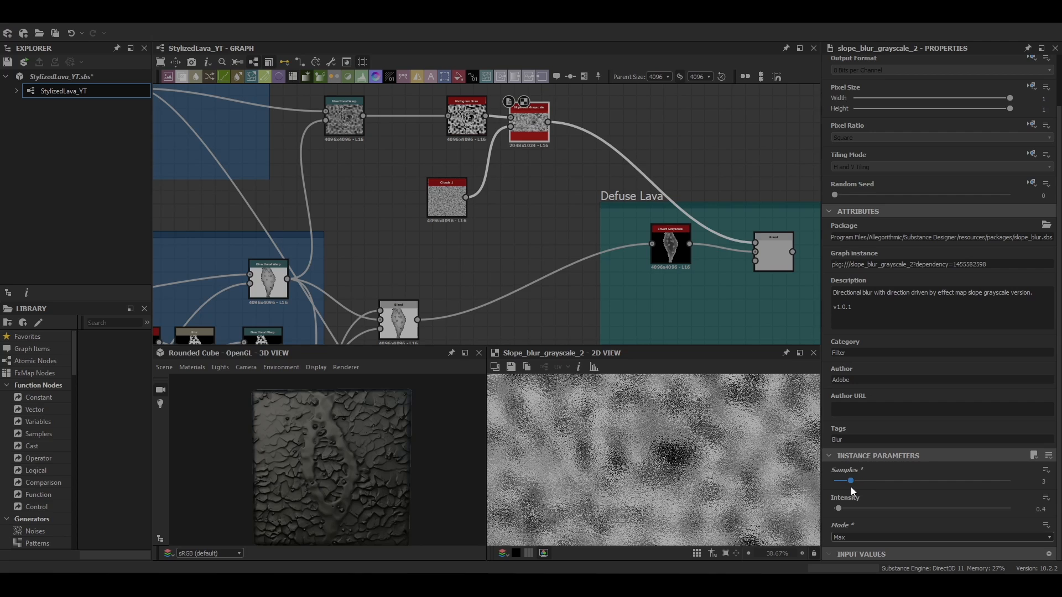
Add a Blur HQ Grayscale after the Slope Blur with quality 1 and intensity about 0.35
middle_click_drag(528, 119, 509, 123)
key("space")
type("hq")
left_click(542, 145)
double_click(583, 126)
scroll(918, 470, "down", 5)
left_click_drag(834, 538, 1010, 538)
left_click_drag(943, 511, 928, 512)
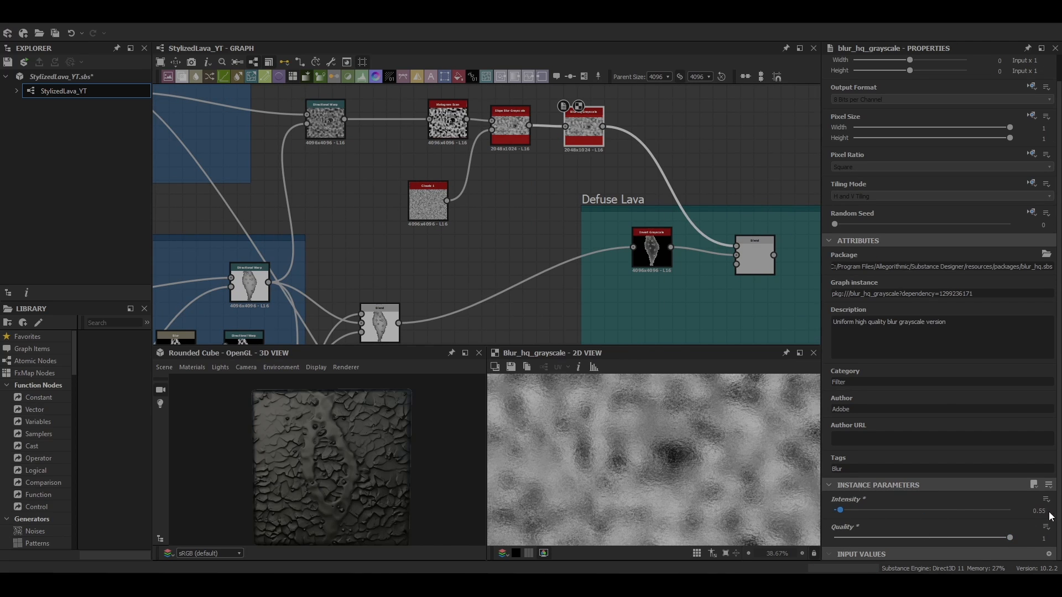
Connect the blurred noise into the Defuse Lava Blend and set its blending mode to Multiply
scroll(671, 458, "down", 2)
middle_click_drag(622, 255, 495, 221)
double_click(627, 222)
scroll(652, 457, "down", 4)
left_click(868, 322)
left_click(860, 361)
scroll(679, 456, "up", 3)
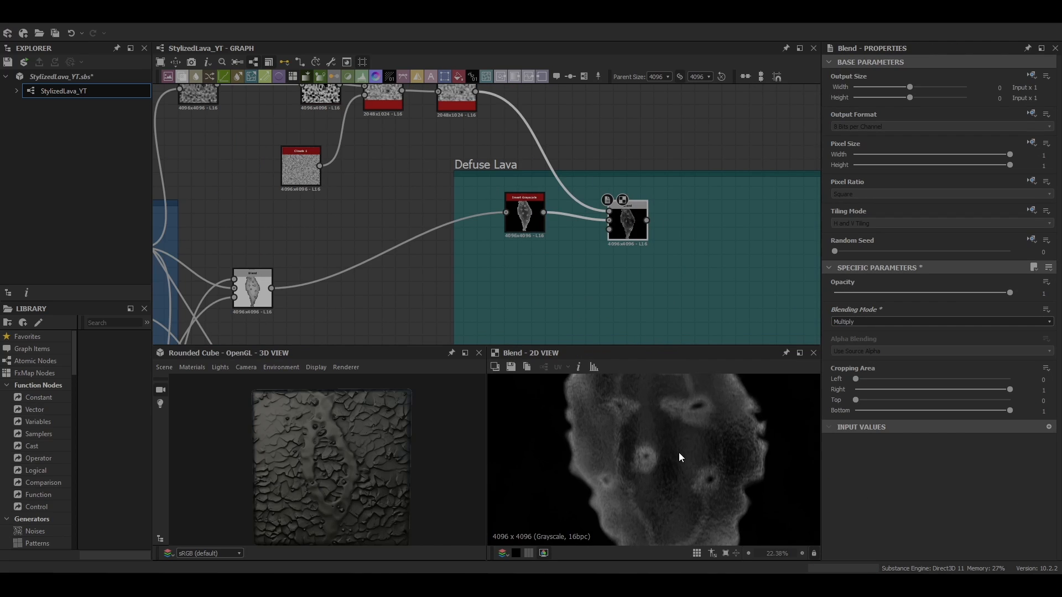
Adjust the Blur HQ Grayscale feeding the Defuse Lava Blend and review the blended mask
scroll(681, 453, "up", 2)
middle_click_drag(716, 487, 708, 409)
scroll(707, 456, "down", 2)
scroll(708, 456, "up", 1)
middle_click_drag(525, 138, 572, 180)
left_click(503, 132)
left_click_drag(928, 537, 840, 534)
middle_click_drag(664, 414, 691, 445)
scroll(692, 451, "down", 4)
Add a Gradient Map after the Defuse Lava Blend
middle_click_drag(686, 255, 509, 228)
left_click(508, 229)
key("space")
type("g")
left_click(546, 249)
double_click(558, 238)
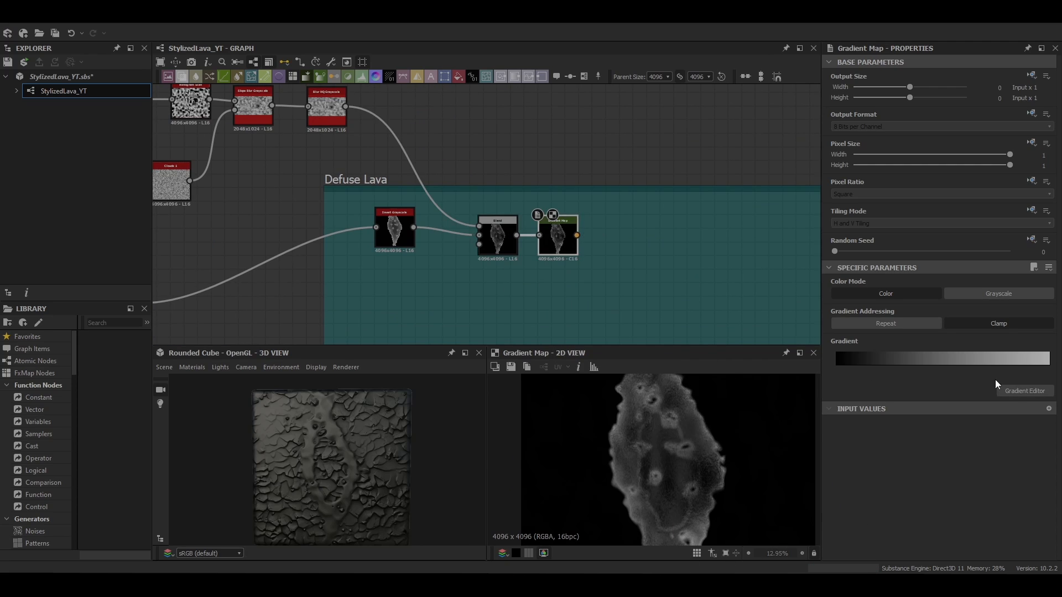
Build the Gradient Map's lava gradient running from near-black through dark reds to orange
left_click(1024, 391)
left_click(649, 165)
left_click(500, 400)
left_click(483, 289)
left_click_drag(649, 165, 516, 167)
left_click(501, 160)
left_click(481, 335)
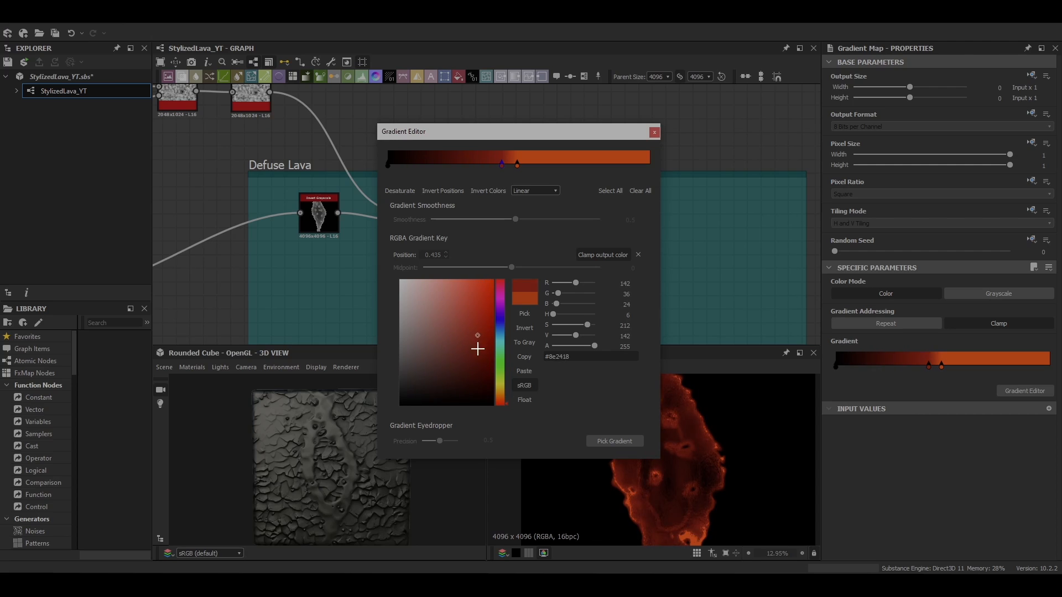
left_click_drag(478, 349, 476, 310)
left_click(503, 404)
left_click(460, 164)
left_click(471, 366)
left_click(418, 164)
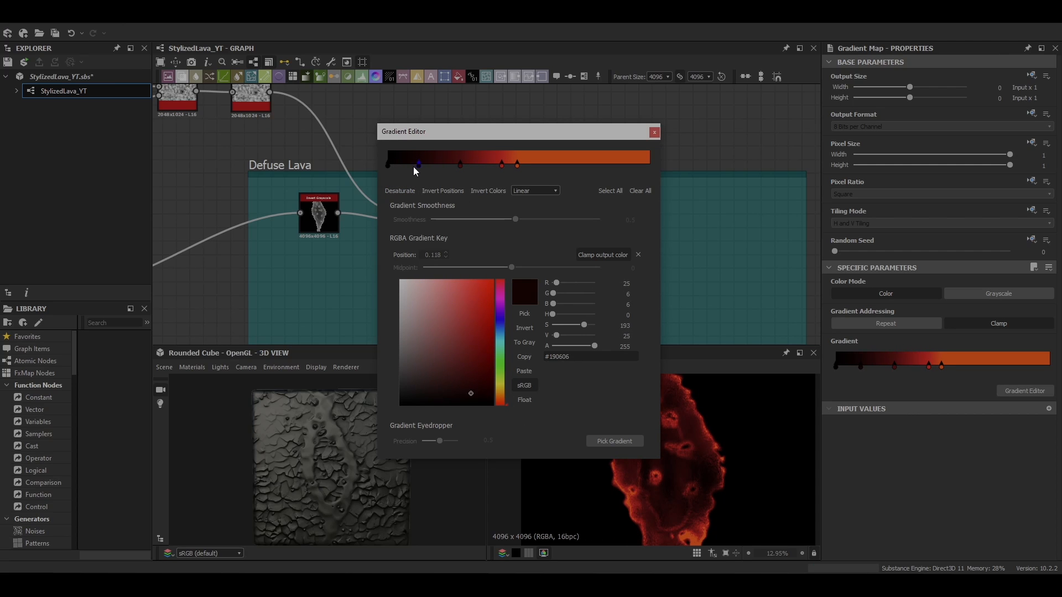
left_click(479, 315)
left_click(517, 165)
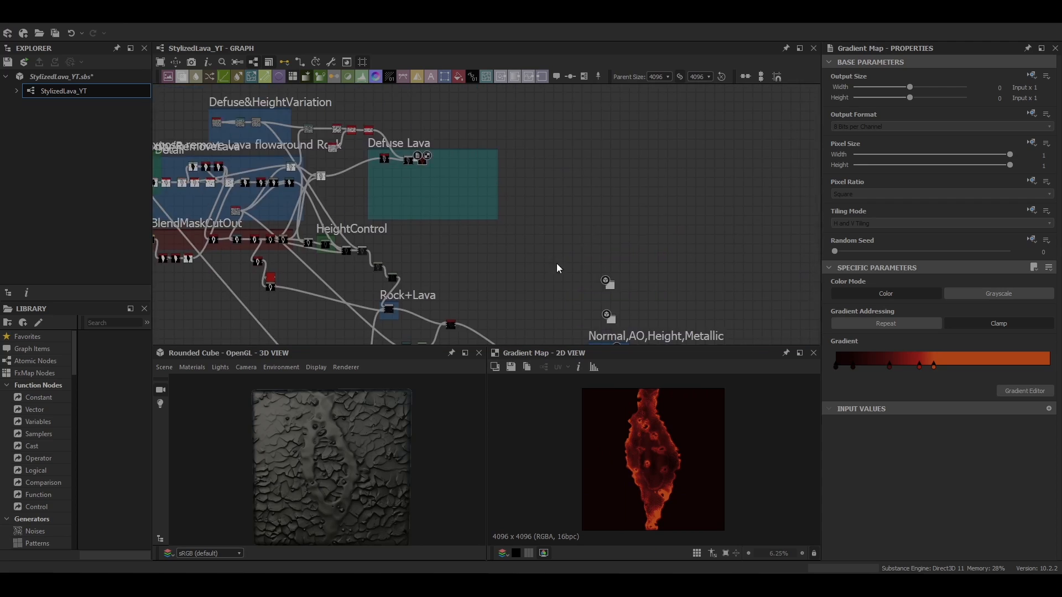
Add a Histogram Scan to the noise chain feeding the Defuse Lava blend and set its position to 0.67
scroll(611, 287, "up", 8)
double_click(606, 287)
key("ctrl+d")
left_click_drag(531, 282, 489, 190)
scroll(492, 206, "down", 8)
scroll(490, 190, "up", 5)
left_click_drag(381, 152, 500, 177)
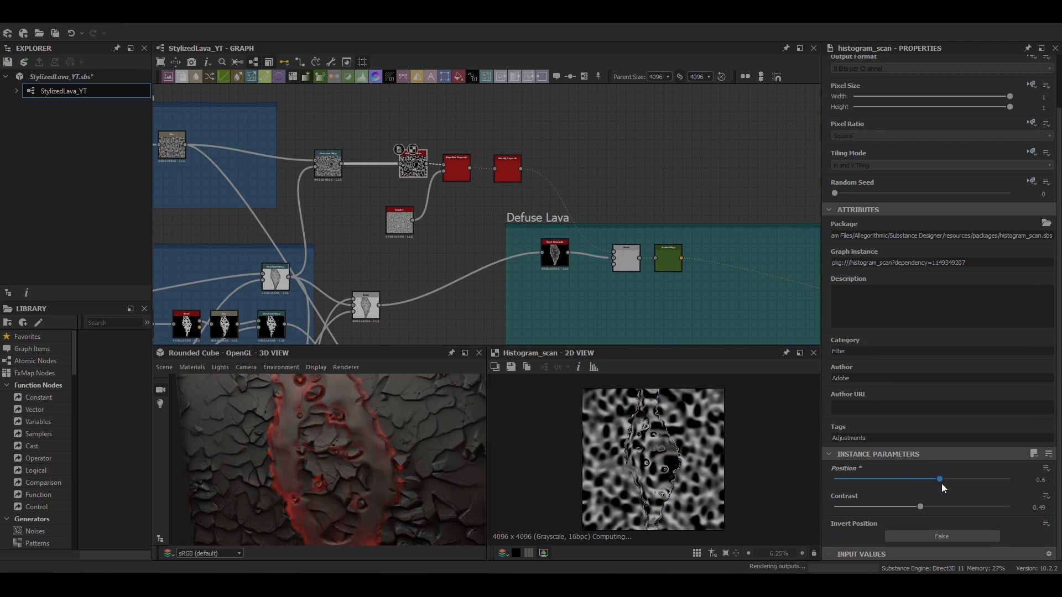
left_click_drag(941, 483, 952, 478)
scroll(380, 463, "down", 5)
scroll(365, 443, "up", 5)
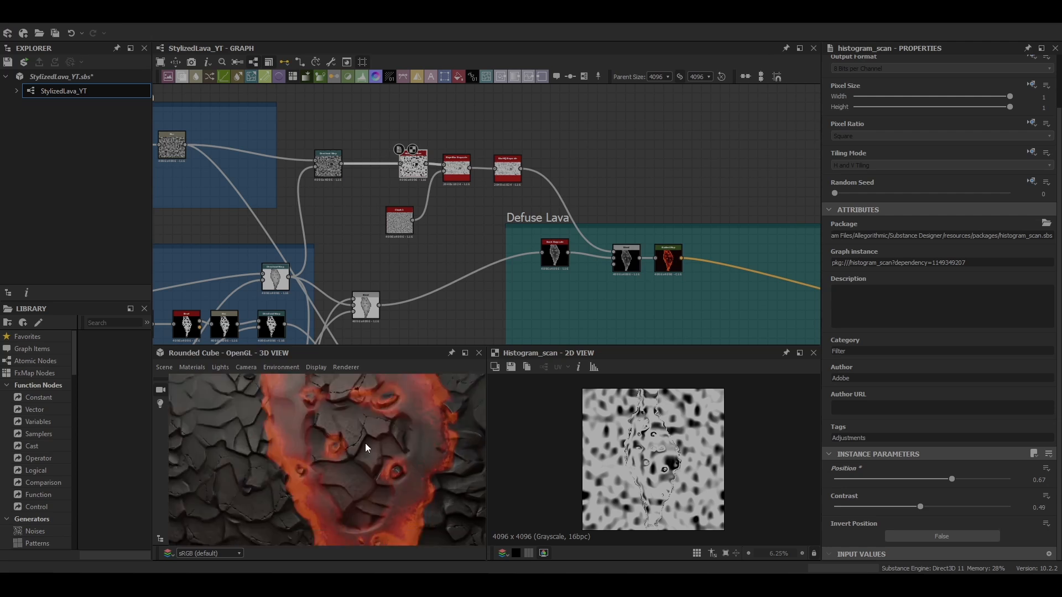
Add a Multi Directional Warp Grayscale node beside the Defuse Lava frame and connect an input to it
scroll(365, 443, "down", 8)
left_click_drag(365, 443, 354, 448)
scroll(354, 448, "up", 3)
middle_click_drag(567, 259, 559, 150)
key("space")
type("mul")
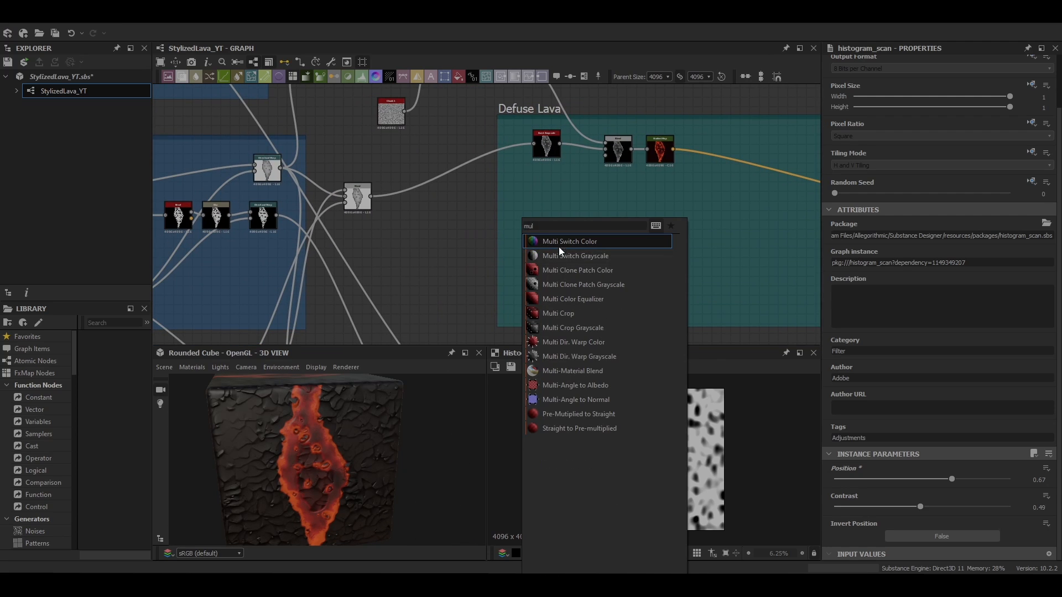
left_click(578, 356)
middle_click_drag(403, 238, 438, 241)
left_click_drag(310, 217, 542, 216)
scroll(539, 217, "up", 1)
middle_click_drag(514, 197, 509, 227)
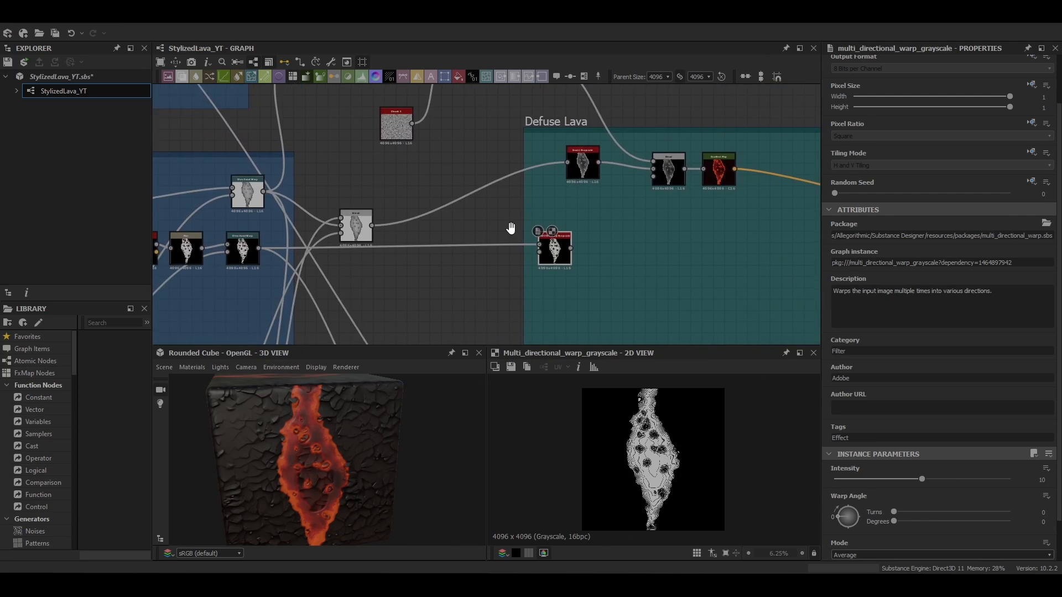
Connect further inputs into the Multi Directional Warp Grayscale and adjust its intensity
scroll(434, 199, "down", 3)
left_click_drag(373, 116, 498, 230)
left_click_drag(265, 103, 495, 229)
scroll(651, 438, "up", 5)
middle_click_drag(514, 186, 511, 123)
scroll(511, 170, "up", 4)
scroll(879, 442, "down", 3)
left_click_drag(838, 475, 874, 446)
Paste a Gradient Map after the DarkenValues blend and add a key to its yellow gradient
key("ctrl+v")
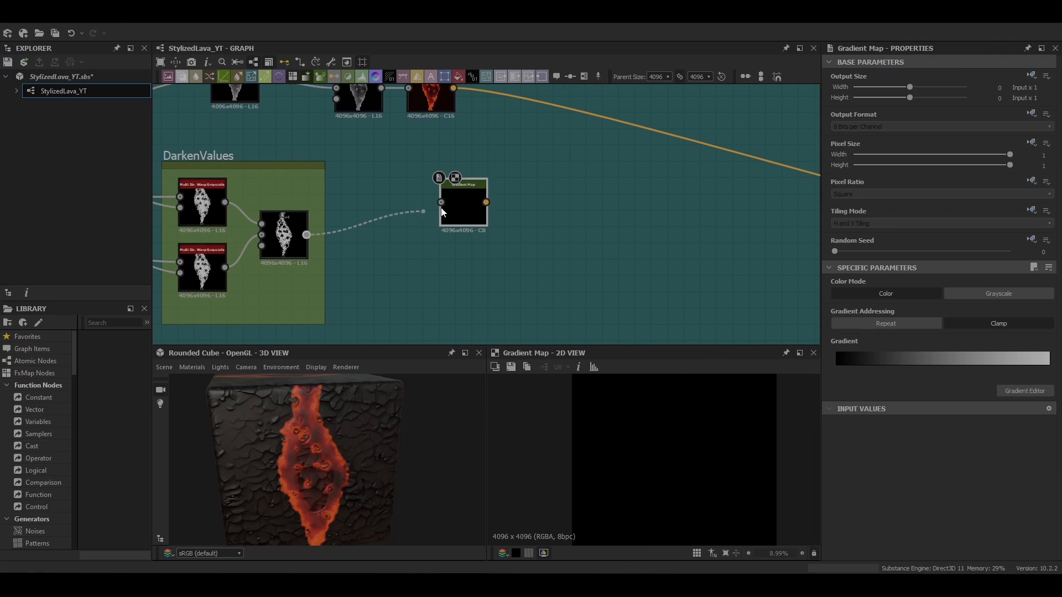
left_click_drag(570, 150, 325, 204)
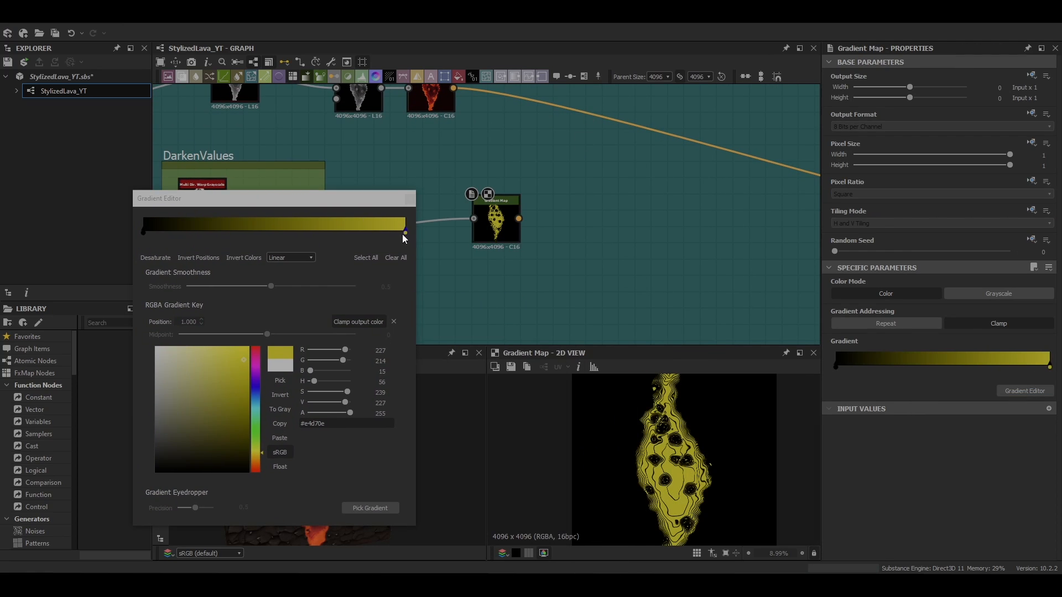
left_click(289, 224)
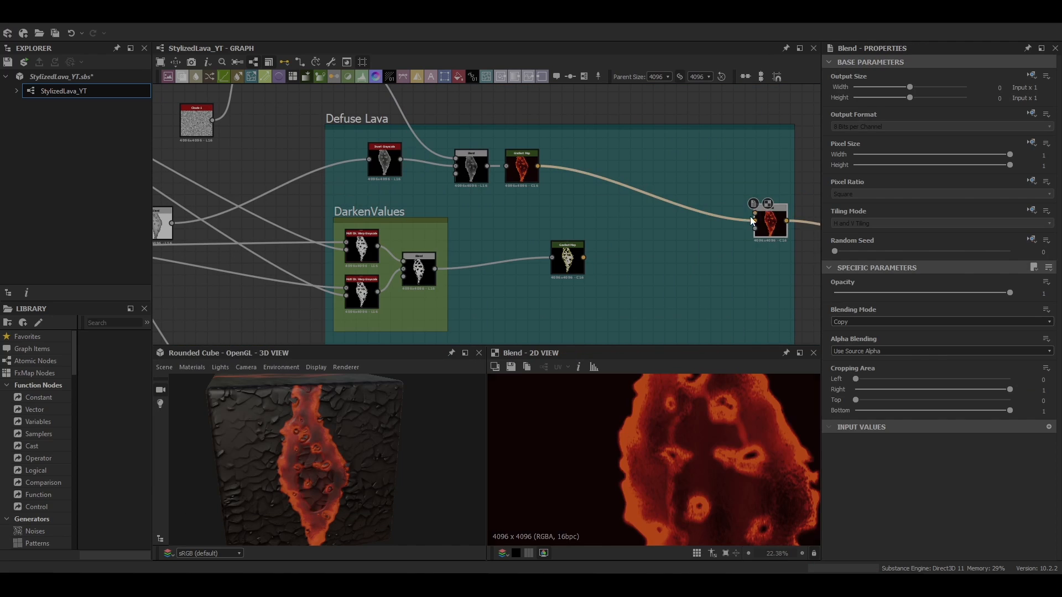
Blend the DarkenValues Gradient Map output with the Defuse Lava colour
left_click_drag(770, 221, 635, 191)
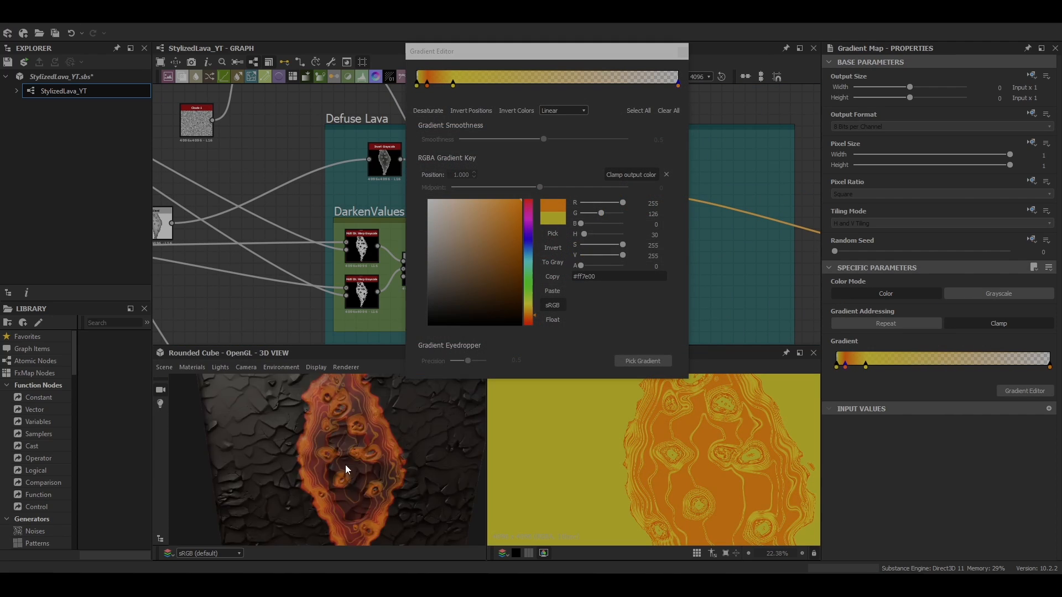
scroll(345, 464, "up", 5)
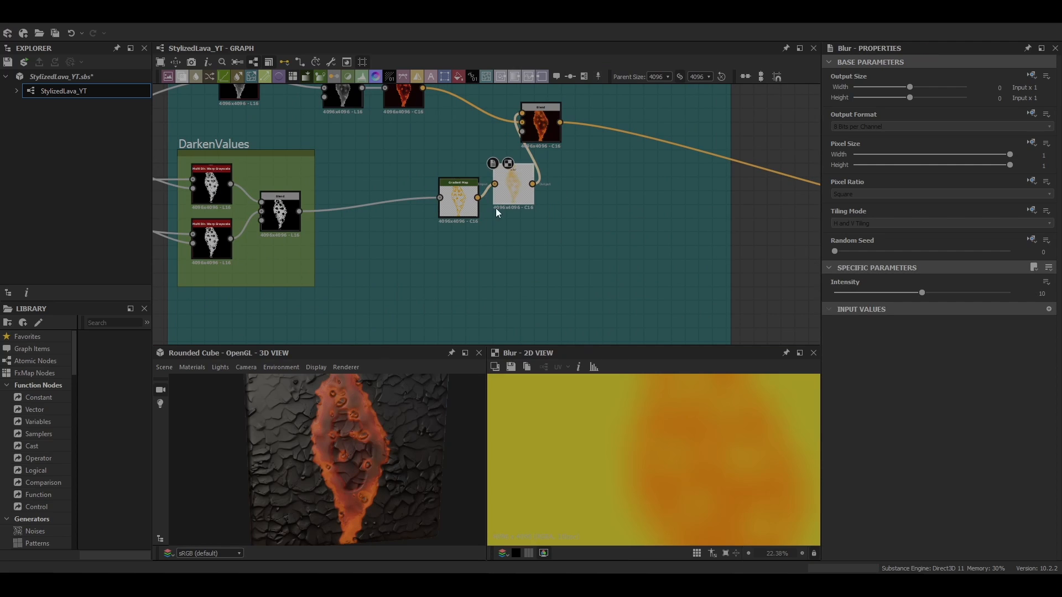
Open the DarkenValues Gradient Map's gradient and raise the alpha of its first key
left_click(460, 201)
left_click(836, 366)
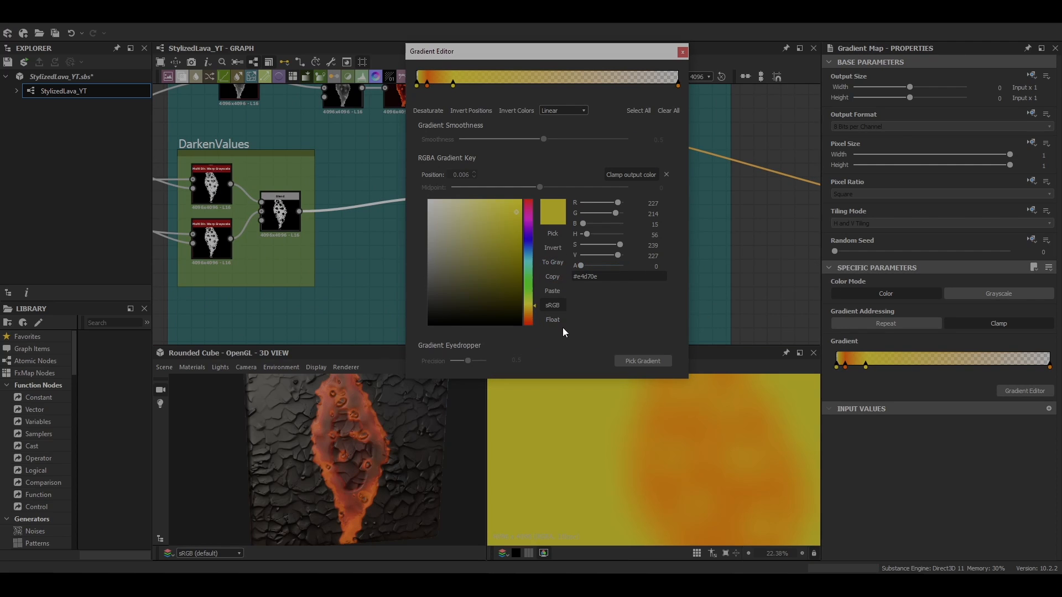
left_click(417, 86)
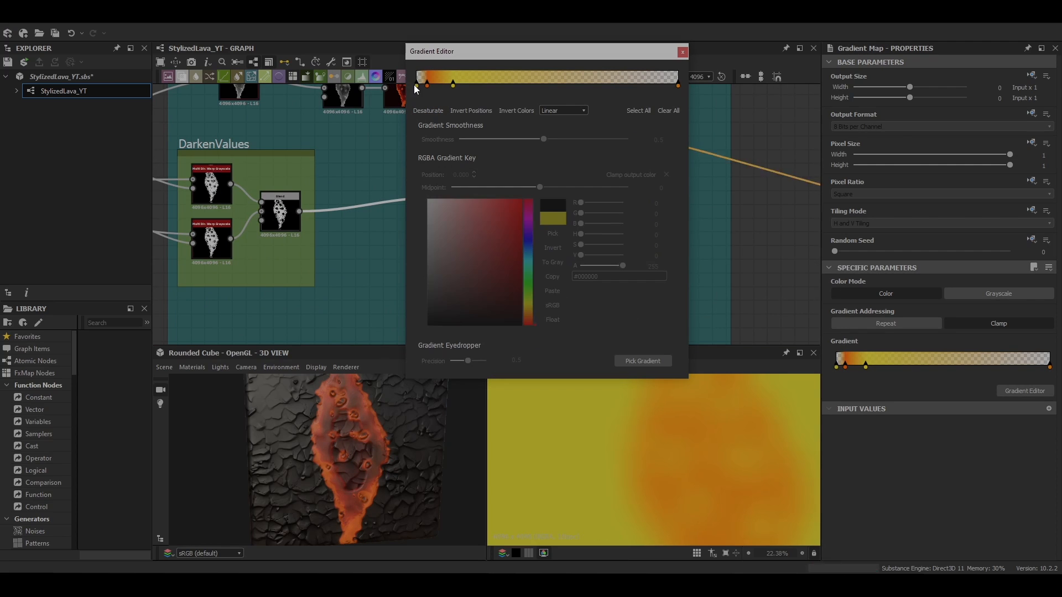
left_click_drag(580, 266, 621, 267)
Create a new frame titled DefuseRock+Lava in empty graph space
scroll(357, 476, "up", 4)
middle_click_drag(357, 477, 338, 465)
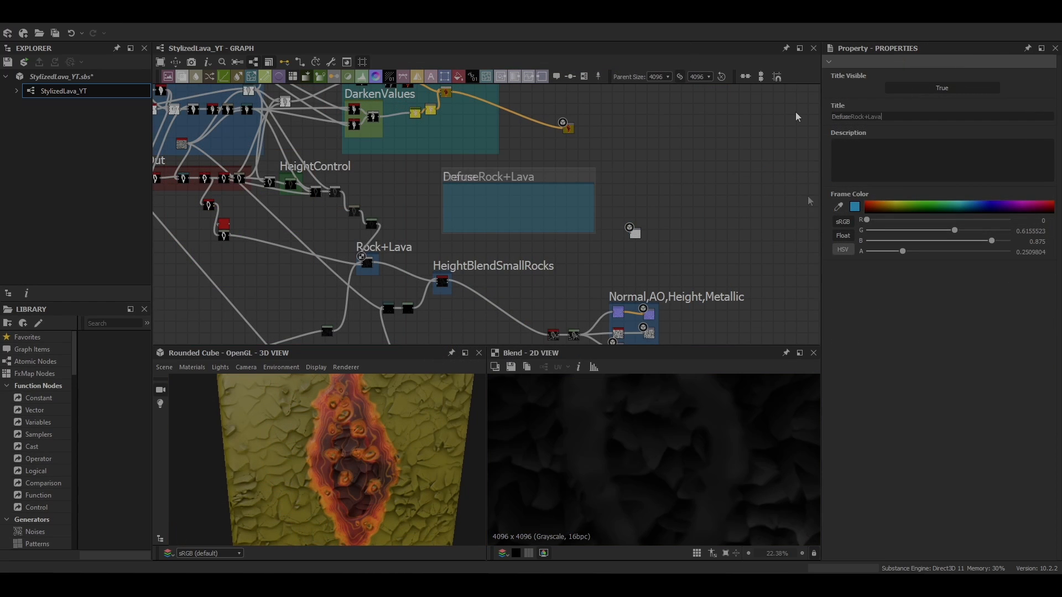
middle_click_drag(544, 212, 563, 180)
scroll(562, 181, "up", 3)
Add a Normal node inside the DefuseRock+Lava frame fed by the HeightBlendSmallRocks output
key("space")
type("normal")
key("Return")
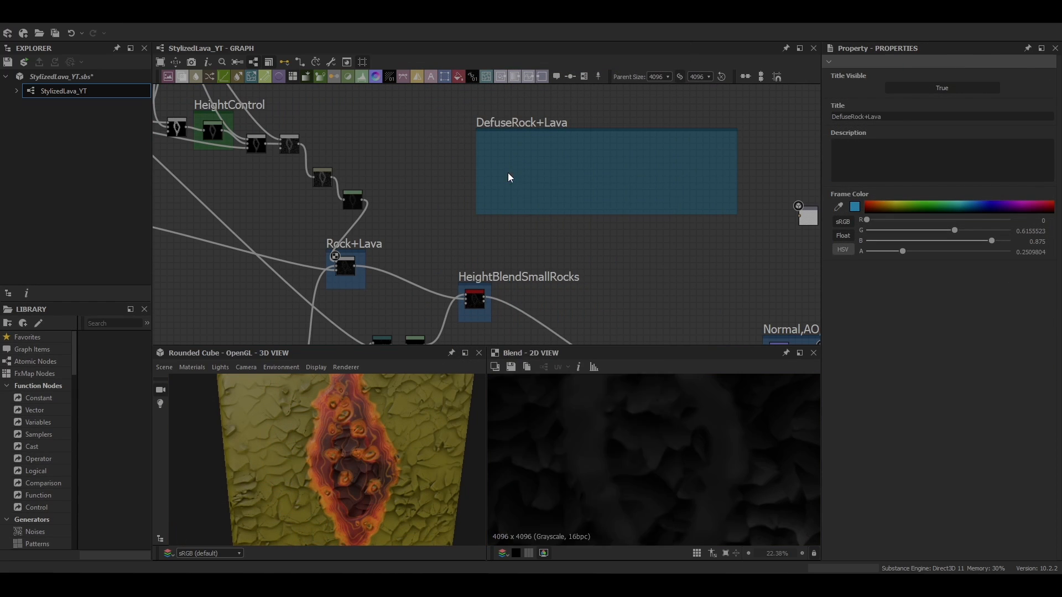
scroll(472, 303, "up", 3)
left_click(475, 303)
scroll(477, 310, "down", 1)
left_click_drag(490, 294, 518, 106)
key("Return")
Add a Curvature node after the Normal node
key("space")
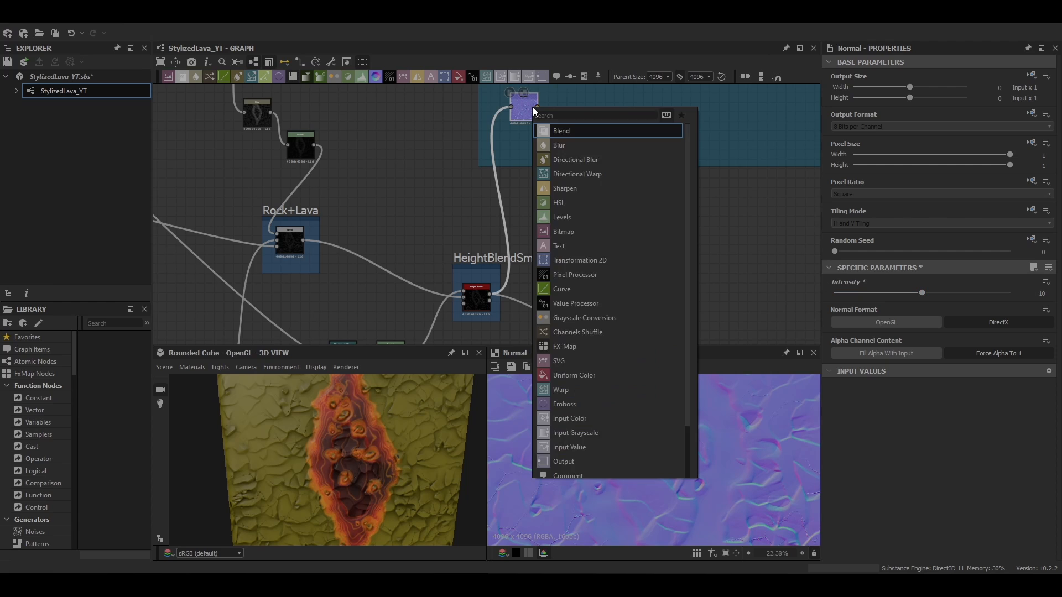
type("cur")
left_click(616, 144)
middle_click_drag(588, 96, 495, 224)
scroll(496, 223, "up", 3)
scroll(639, 512, "down", 4)
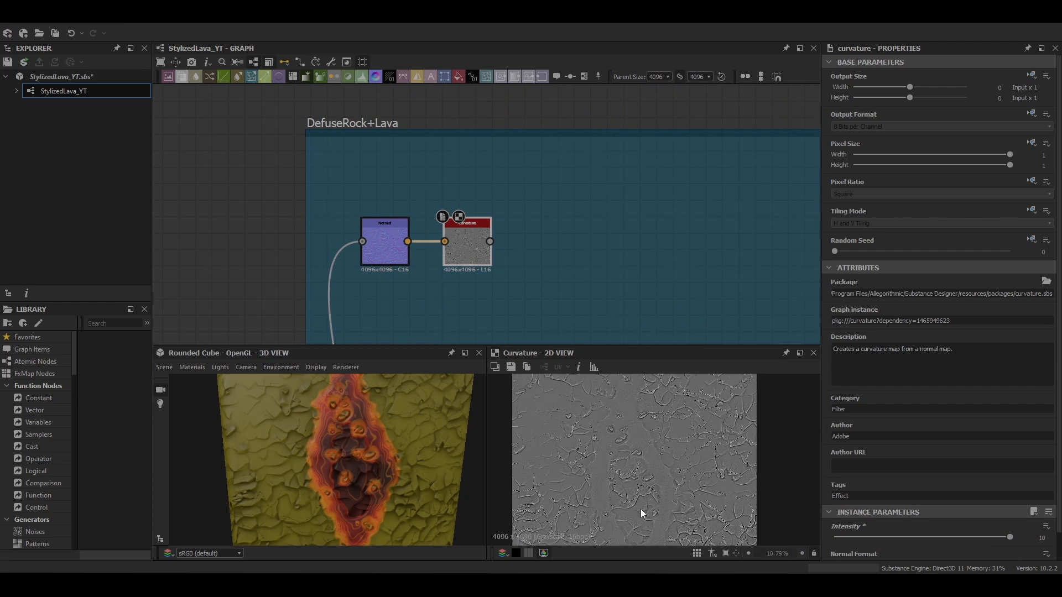
scroll(640, 512, "up", 1)
Add a Gradient Map after the Curvature node and open its gradient editor
key("space")
left_click(495, 250)
left_click(1024, 391)
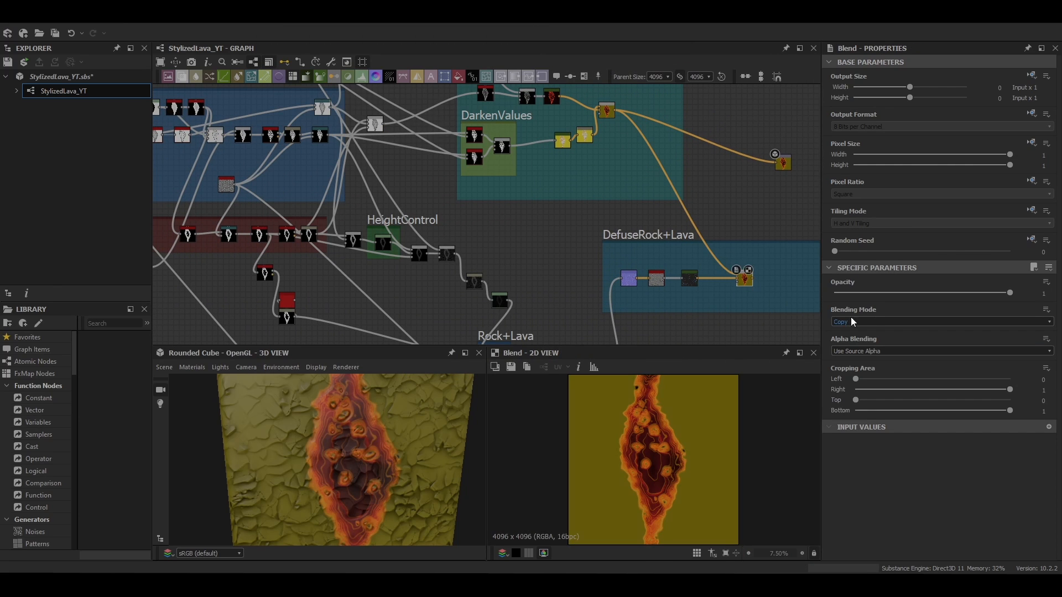
Wire the Blend in the DefuseRock+Lava frame and shift a key of the curvature Gradient Map's gradient
scroll(575, 251, "down", 2)
middle_click_drag(575, 251, 550, 201)
left_click_drag(355, 247, 662, 224)
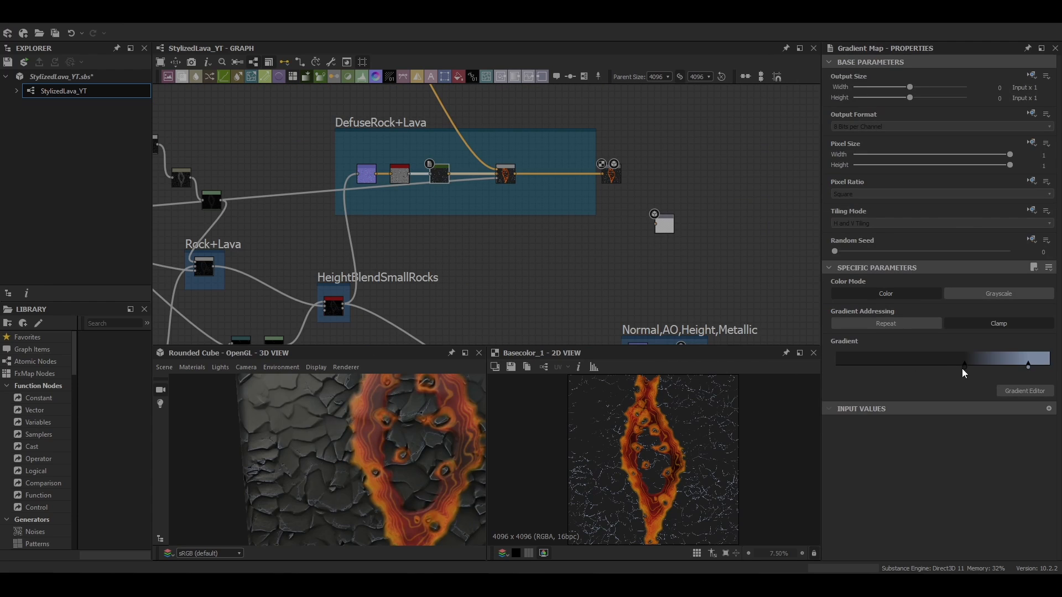
left_click_drag(961, 369, 934, 367)
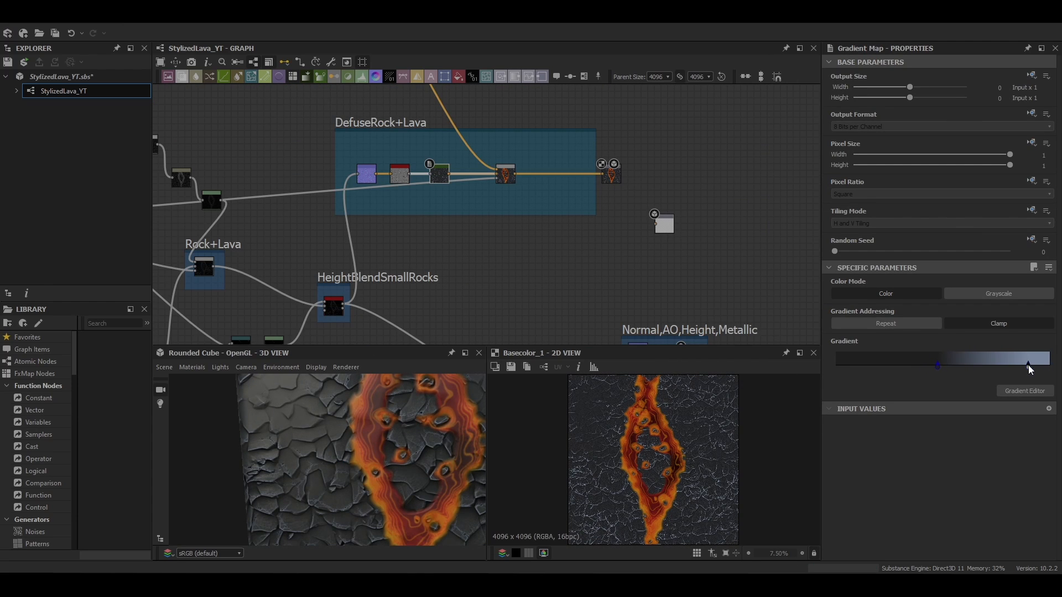
left_click_drag(438, 498, 351, 486)
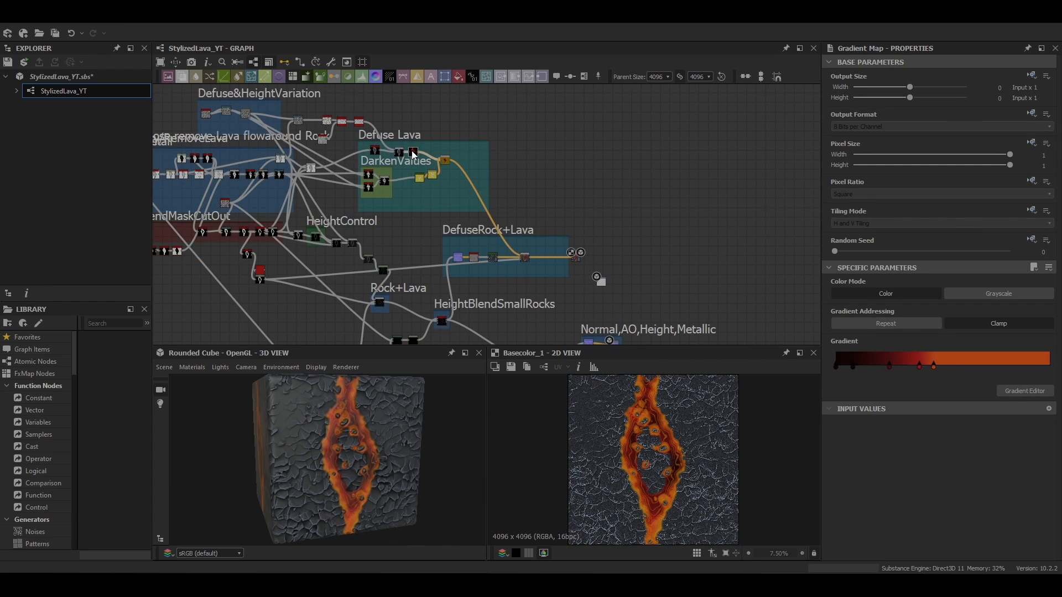
Bring a lava-coloured Gradient Map into the DefuseRock+Lava frame and open its gradient for editing
left_click_drag(491, 245, 491, 247)
scroll(490, 245, "up", 5)
double_click(500, 240)
scroll(459, 193, "down", 3)
middle_click_drag(459, 193, 498, 147)
scroll(526, 194, "down", 4)
middle_click_drag(525, 194, 585, 107)
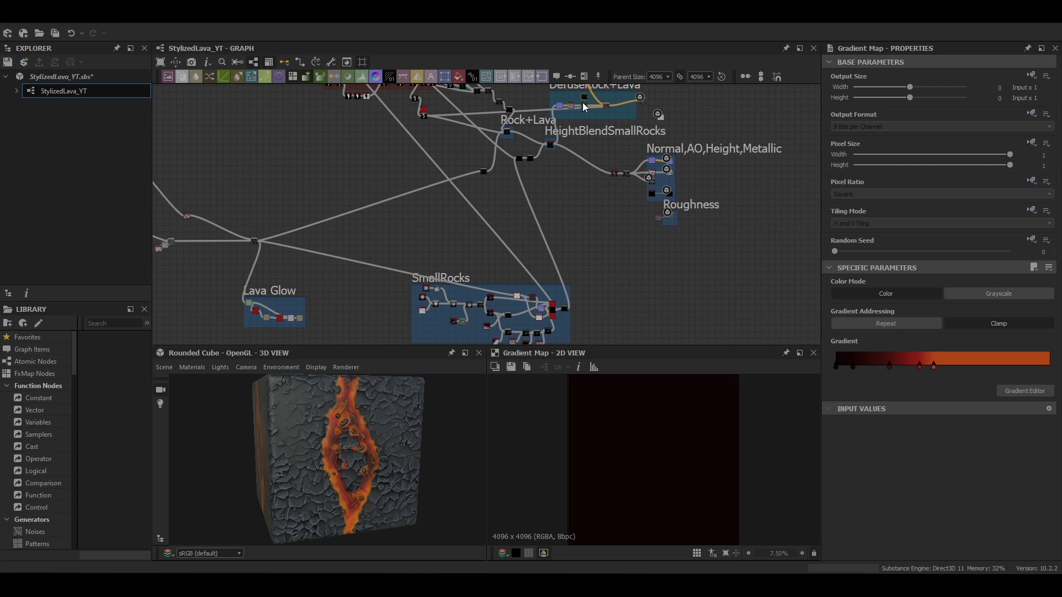
left_click_drag(539, 134, 586, 98)
scroll(587, 99, "up", 7)
middle_click_drag(588, 99, 462, 199)
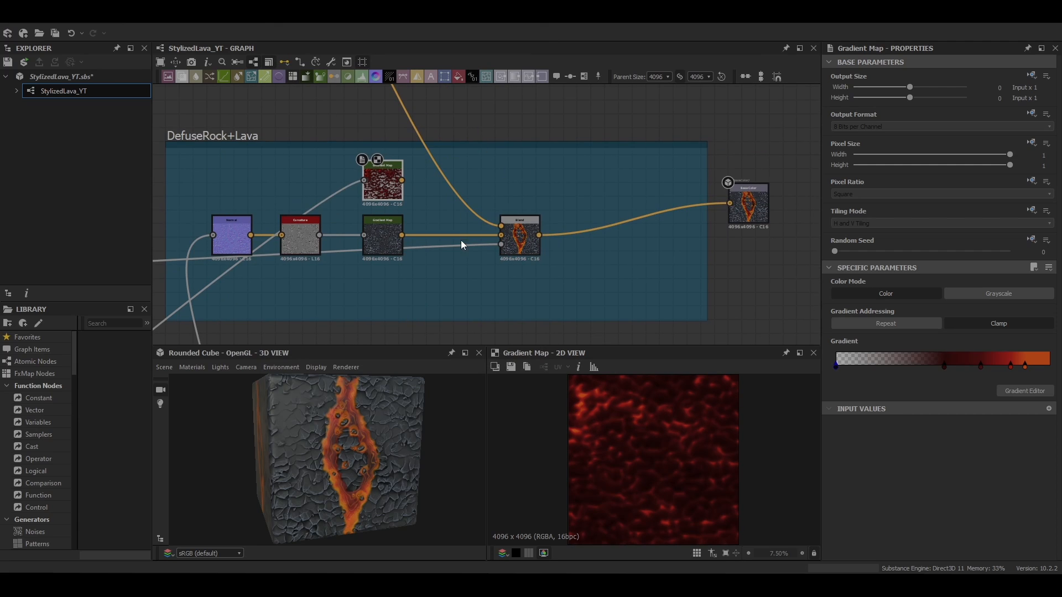
Add a Blend combining the lava-coloured Gradient Map with the curvature Gradient Map
left_click(461, 241)
key("space")
left_click(461, 244)
left_click_drag(401, 180, 427, 221)
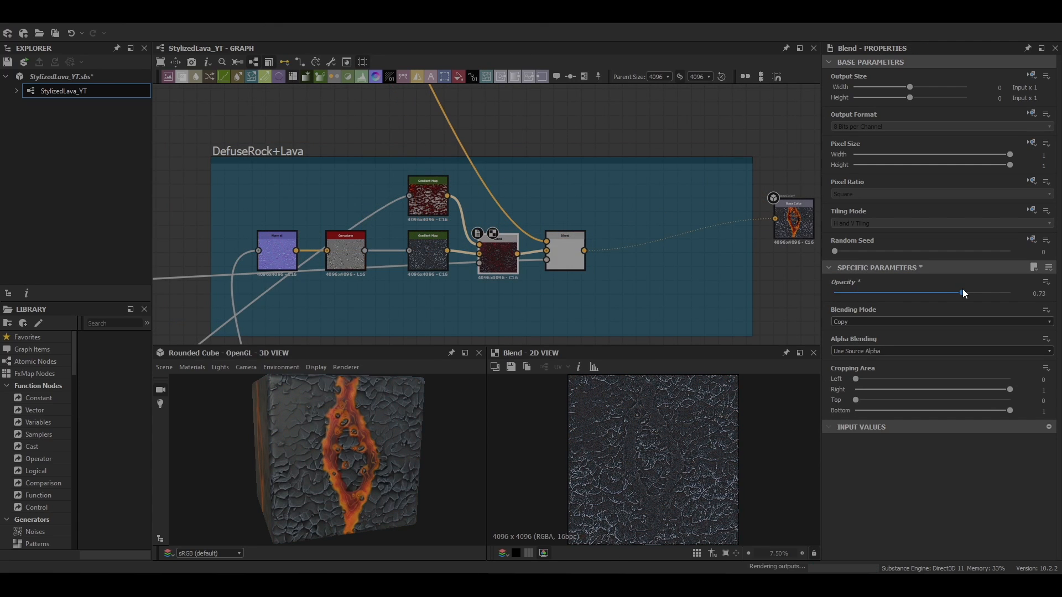
Set the new Blend's opacity to 0.73 and review the material in 3D
scroll(397, 486, "up", 4)
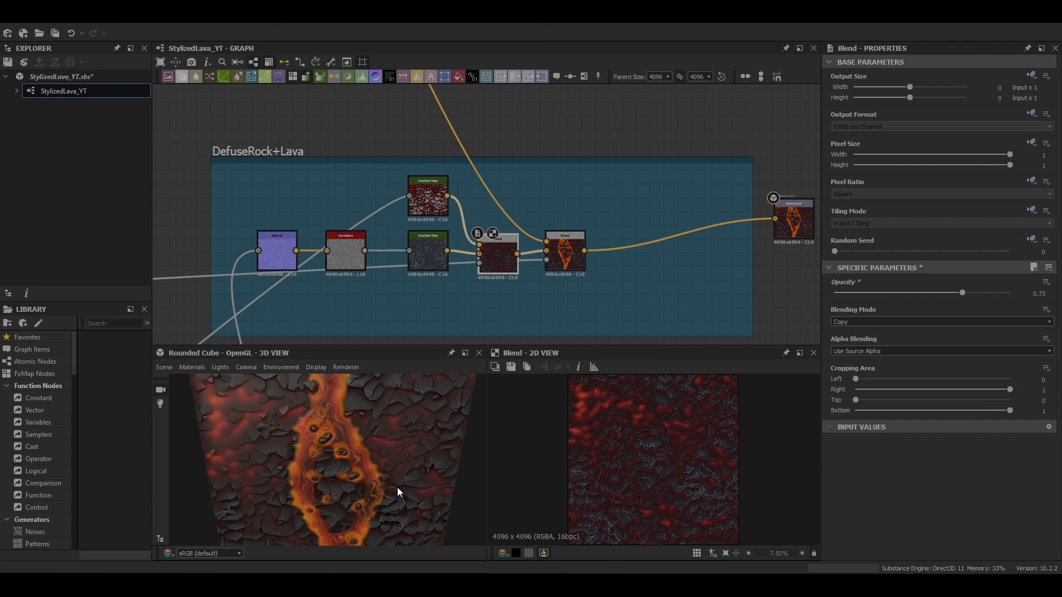
scroll(397, 486, "down", 4)
left_click_drag(397, 487, 394, 465)
scroll(522, 231, "down", 4)
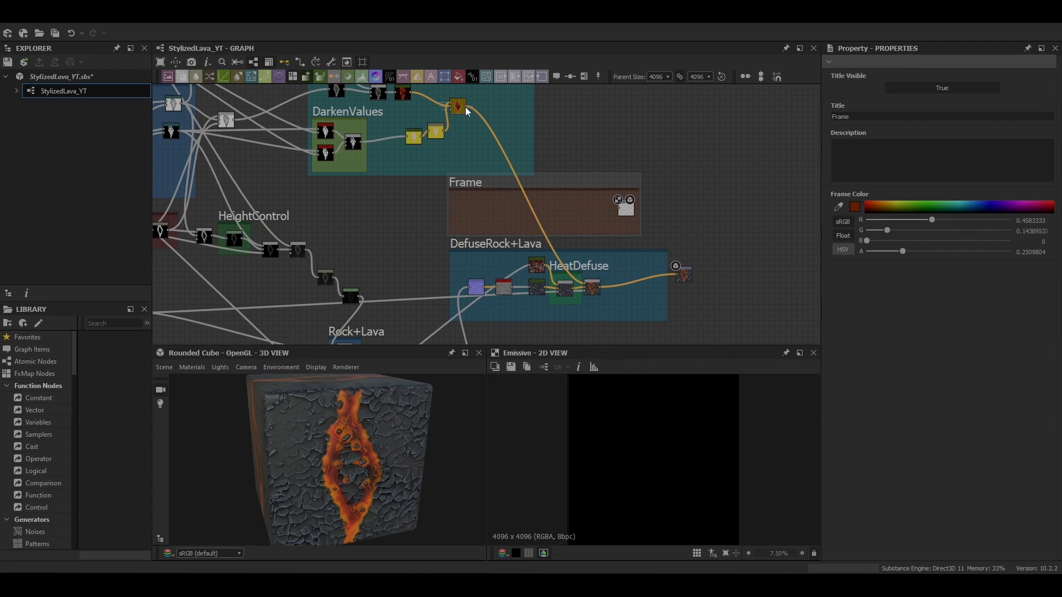
In a new frame, add a Blend combining the two copied Gradient Maps and set its mode to Multiply
left_click(484, 202)
left_click_drag(362, 142, 481, 200)
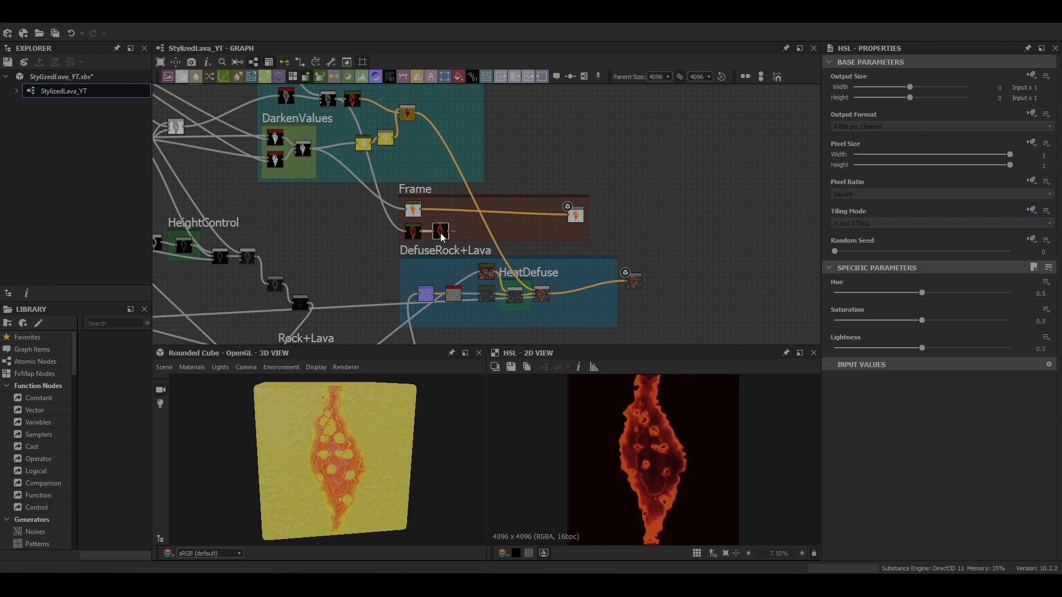
left_click(490, 216)
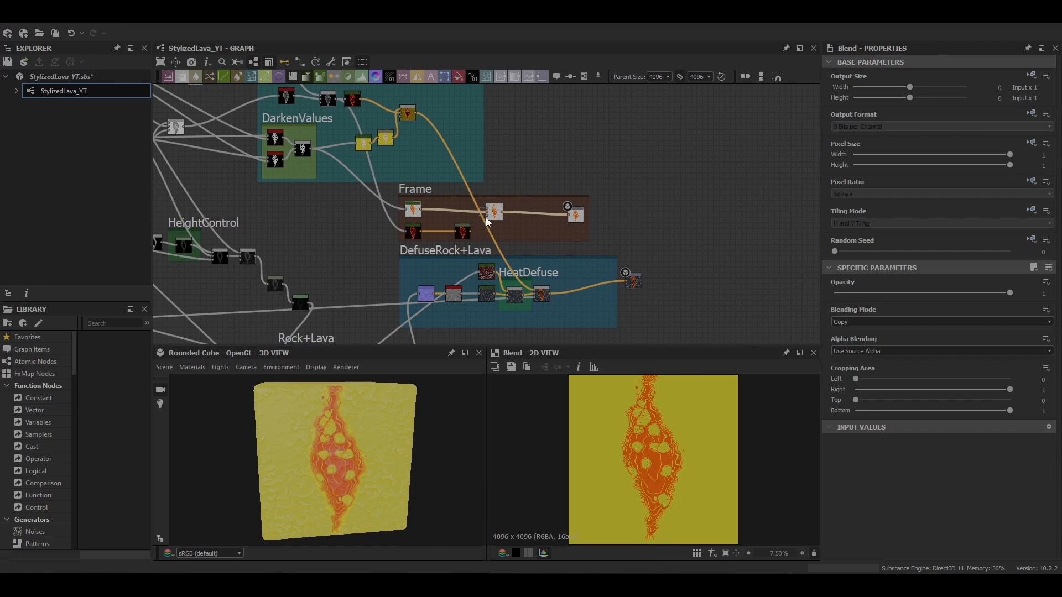
scroll(486, 218, "up", 2)
left_click_drag(394, 205, 488, 206)
left_click(884, 322)
left_click(855, 360)
Inspect the HSL node in the HeatDefuse frame and its effect on the material
scroll(357, 435, "up", 3)
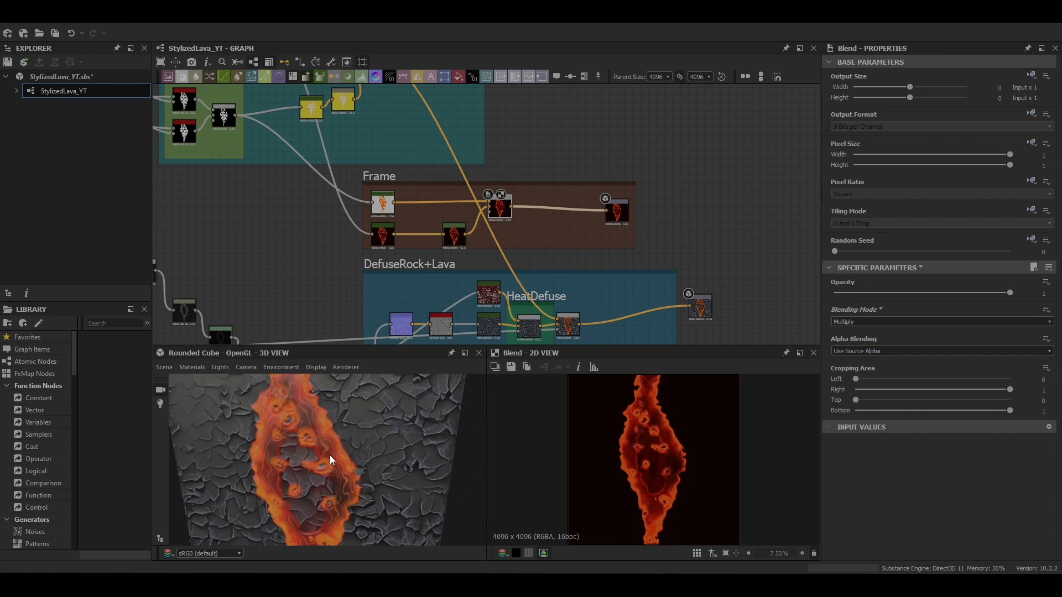
scroll(357, 435, "down", 3)
left_click(564, 319)
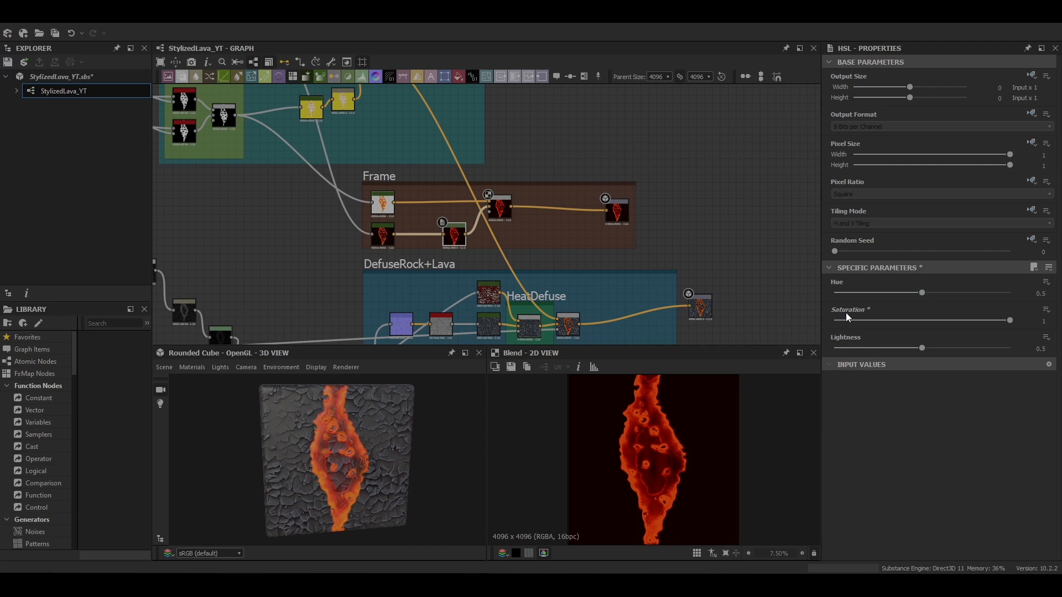
scroll(349, 459, "up", 3)
left_click_drag(346, 466, 355, 479)
Try shifting a key in the new frame's Gradient Map gradient, then undo the change
left_click(382, 207)
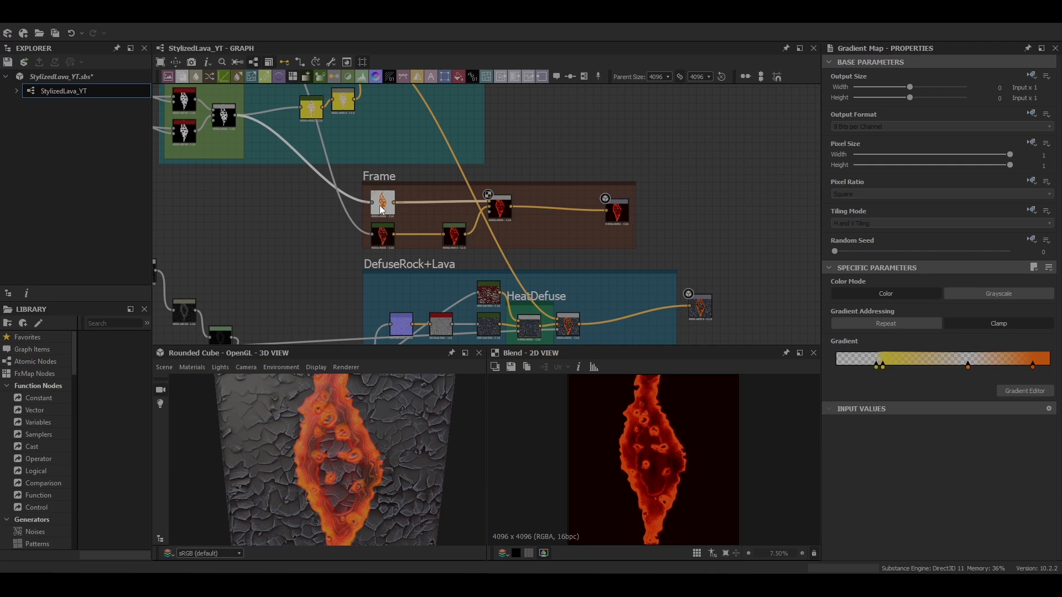
left_click_drag(869, 366, 892, 366)
left_click_drag(384, 295, 388, 180)
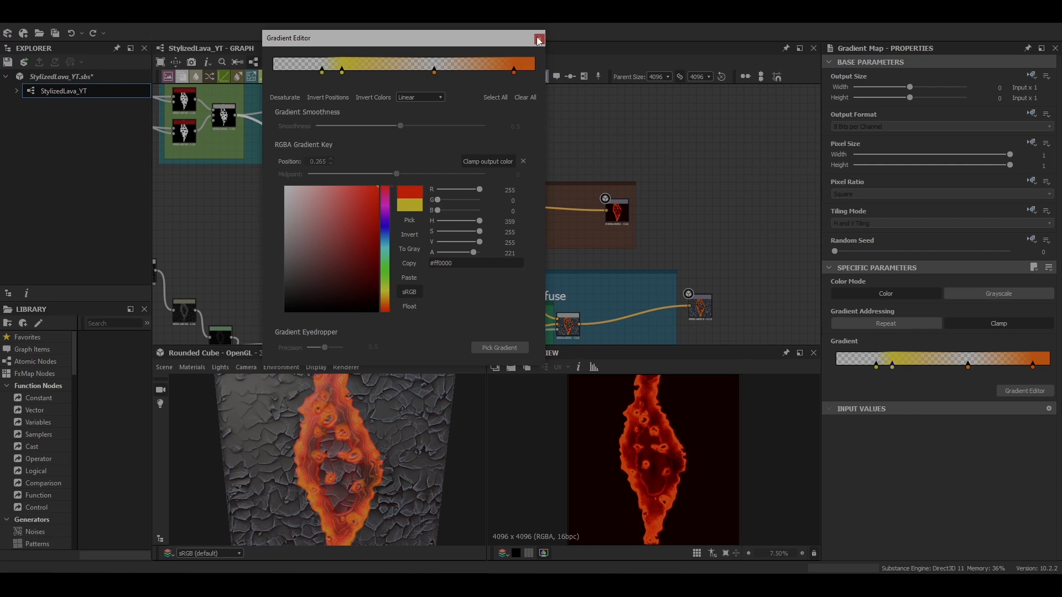
left_click(539, 40)
key("ctrl+z")
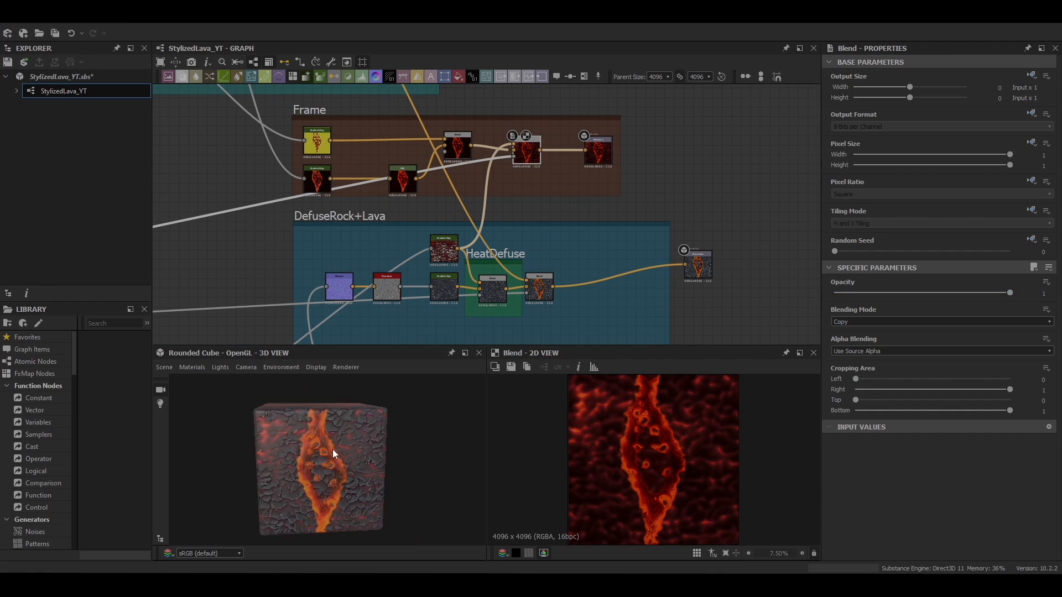
Add a Levels node near the Roughness frame
left_click_drag(333, 449, 327, 448)
key("space")
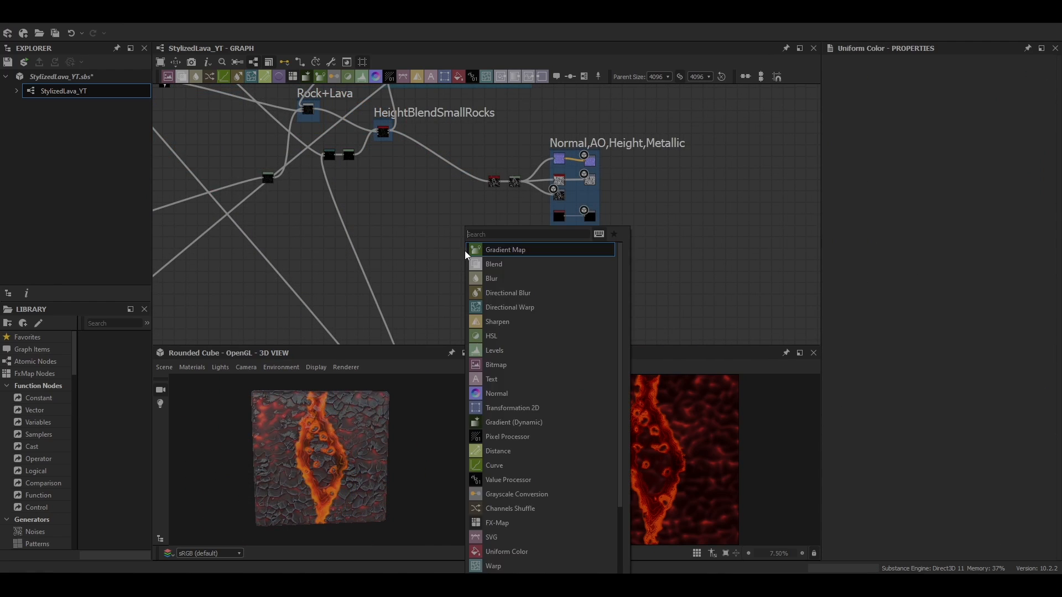
type("levels")
key("Return")
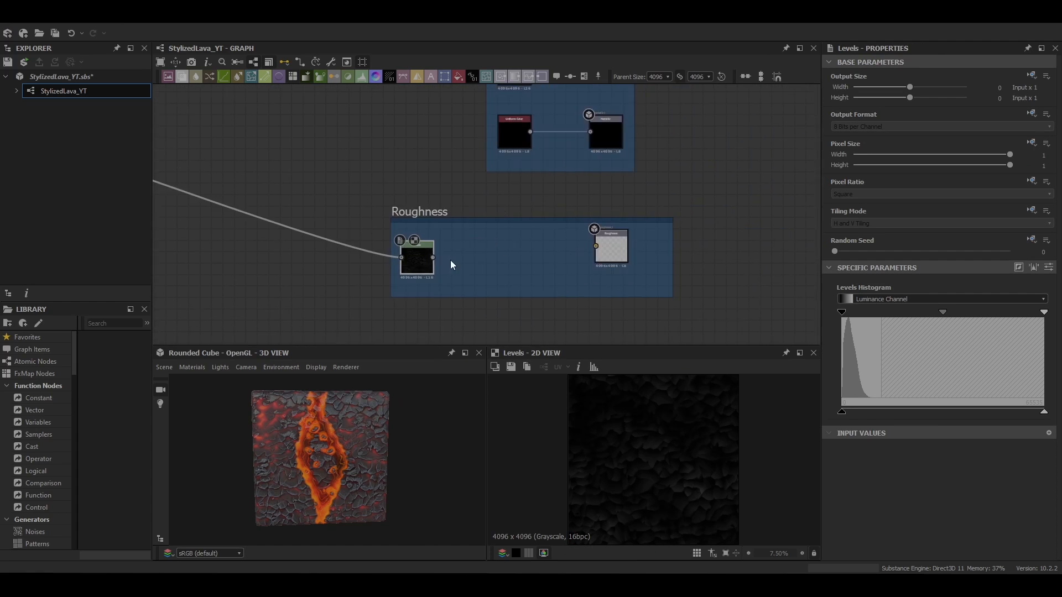
Move the Levels node into the Roughness frame and adjust its histogram black and white points to brighten the roughness
scroll(451, 263, "up", 2)
left_click_drag(841, 412, 878, 412)
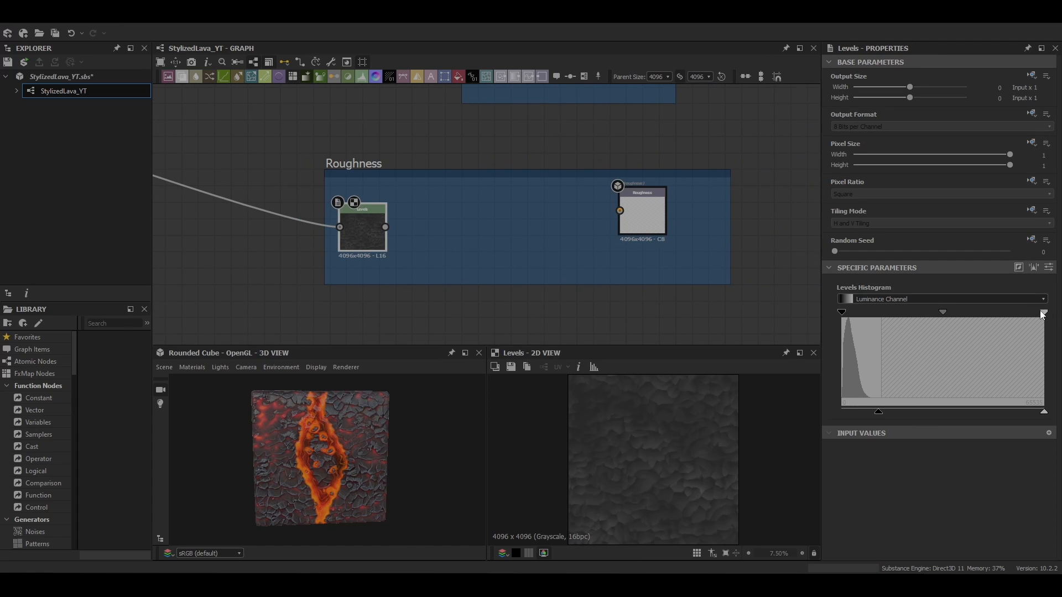
left_click_drag(1043, 313, 893, 314)
Add a Blend node after the Levels node in the Roughness frame and wire the Levels output into it
key("space")
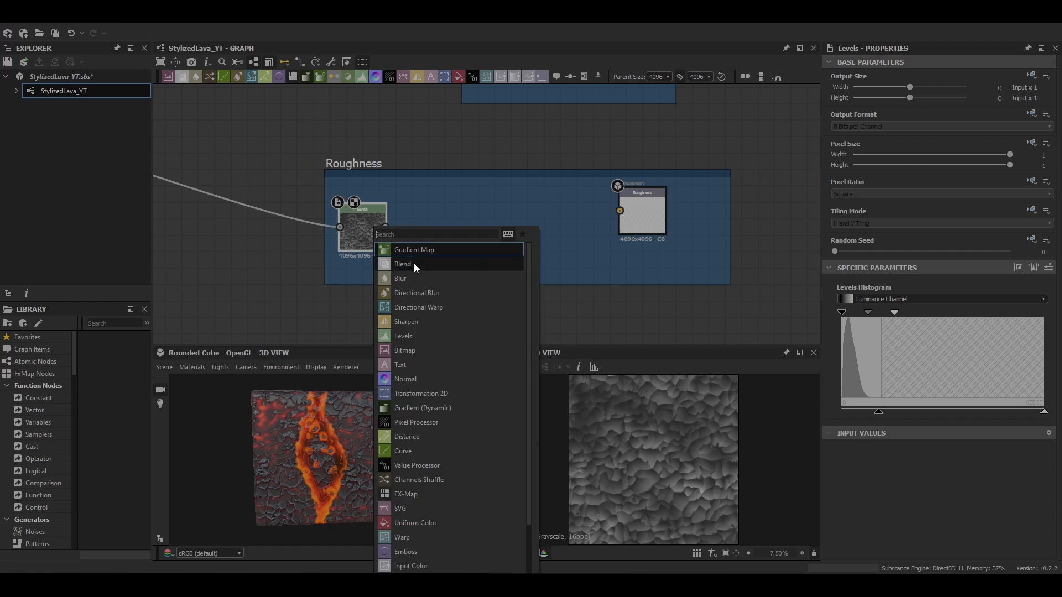
left_click(414, 263)
scroll(476, 228, "down", 7)
middle_click_drag(324, 180, 398, 254)
scroll(399, 254, "down", 2)
left_click_drag(176, 126, 501, 285)
scroll(500, 285, "up", 7)
middle_click_drag(508, 278, 466, 233)
scroll(467, 233, "up", 4)
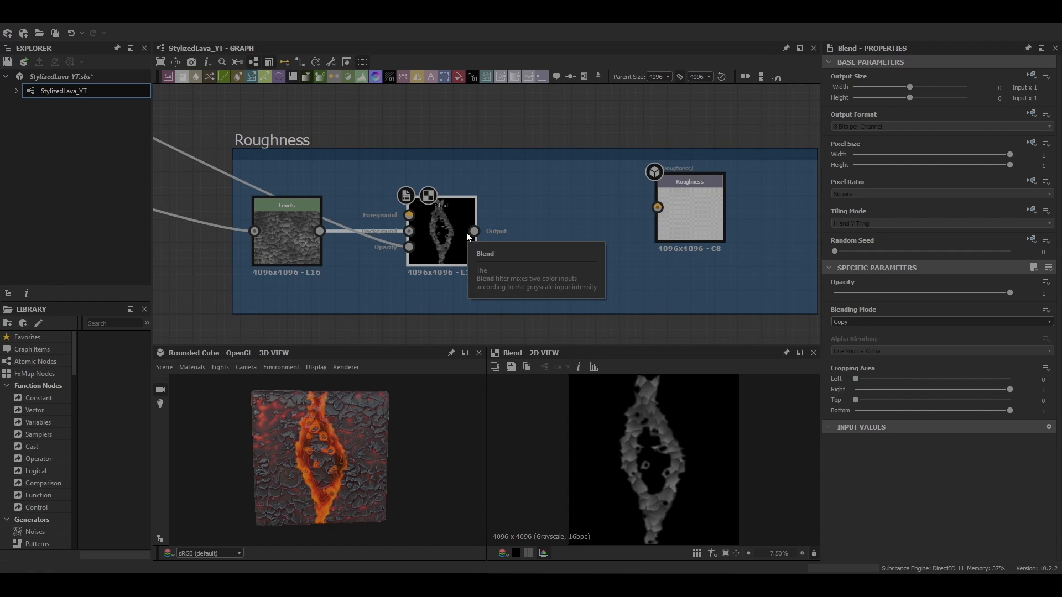
Connect the lava mask and opacity inputs to the first Blend node in the Roughness frame
scroll(450, 135, "up", 1)
scroll(450, 135, "down", 6)
middle_click_drag(450, 135, 455, 242)
left_click_drag(373, 91, 437, 275)
scroll(486, 285, "up", 5)
scroll(388, 265, "up", 6)
scroll(439, 266, "down", 5)
Add a second Blend node and feed the first Blend's output and another mask into it
key("space")
left_click(497, 268)
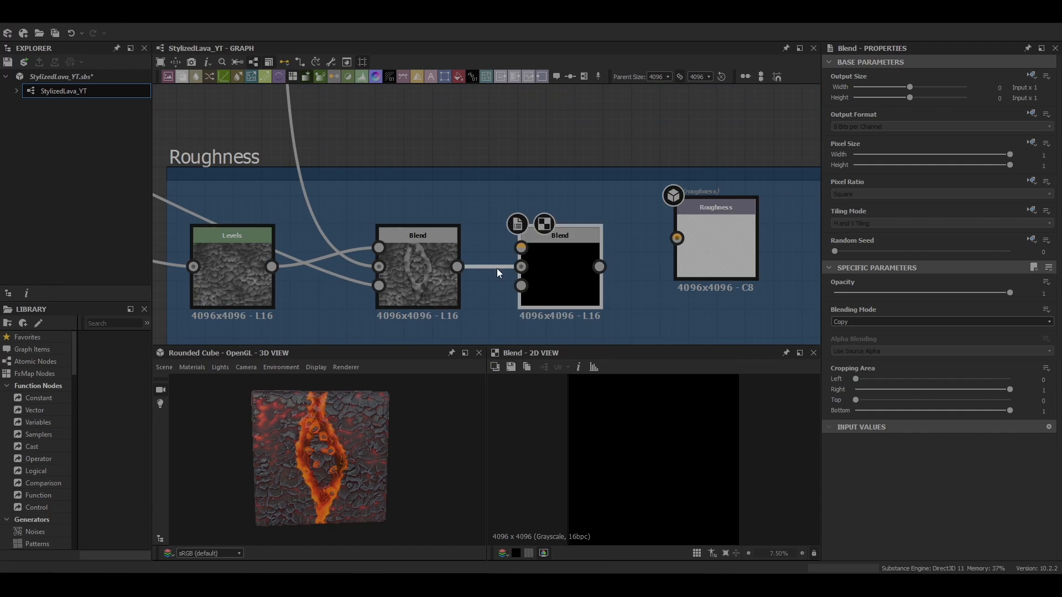
scroll(563, 262, "down", 7)
middle_click_drag(369, 228, 449, 275)
scroll(449, 276, "down", 3)
left_click_drag(278, 185, 538, 295)
scroll(539, 295, "up", 4)
middle_click_drag(539, 296, 477, 262)
scroll(476, 260, "up", 6)
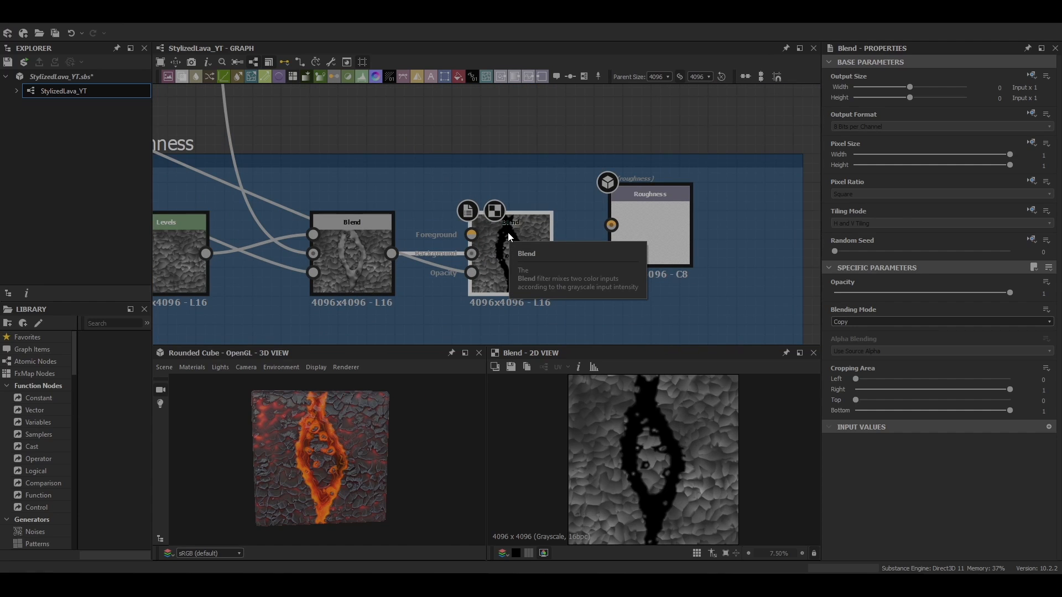
Survey the whole graph to find the Defuse Lava frame's output for the roughness mask
scroll(508, 232, "down", 10)
scroll(409, 117, "up", 4)
middle_click_drag(409, 117, 342, 142)
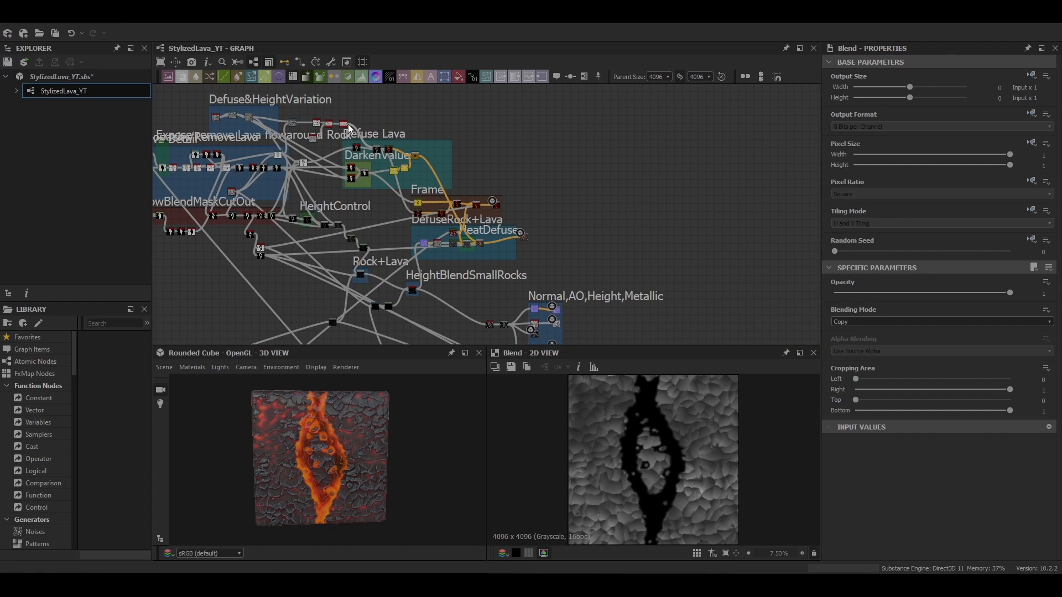
left_click_drag(563, 156, 470, 138)
left_click(451, 139)
scroll(437, 133, "down", 5)
scroll(442, 191, "up", 10)
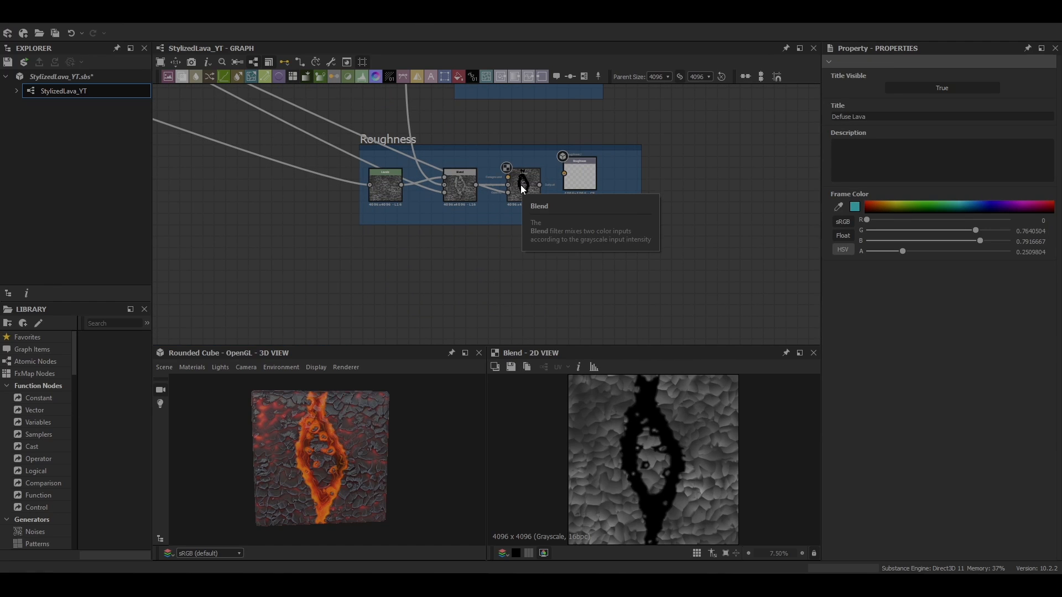
Wire the Defuse Lava mask into the second Blend, connect it to the Roughness output, and set its blending mode to Multiply
left_click(508, 178)
scroll(506, 178, "down", 8)
scroll(288, 87, "up", 4)
middle_click_drag(287, 88, 547, 329)
left_click(414, 172)
scroll(468, 246, "down", 5)
middle_click_drag(468, 246, 313, 124)
scroll(313, 124, "down", 2)
middle_click_drag(470, 332, 520, 270)
scroll(474, 255, "up", 10)
left_click_drag(491, 234, 503, 234)
scroll(338, 508, "up", 5)
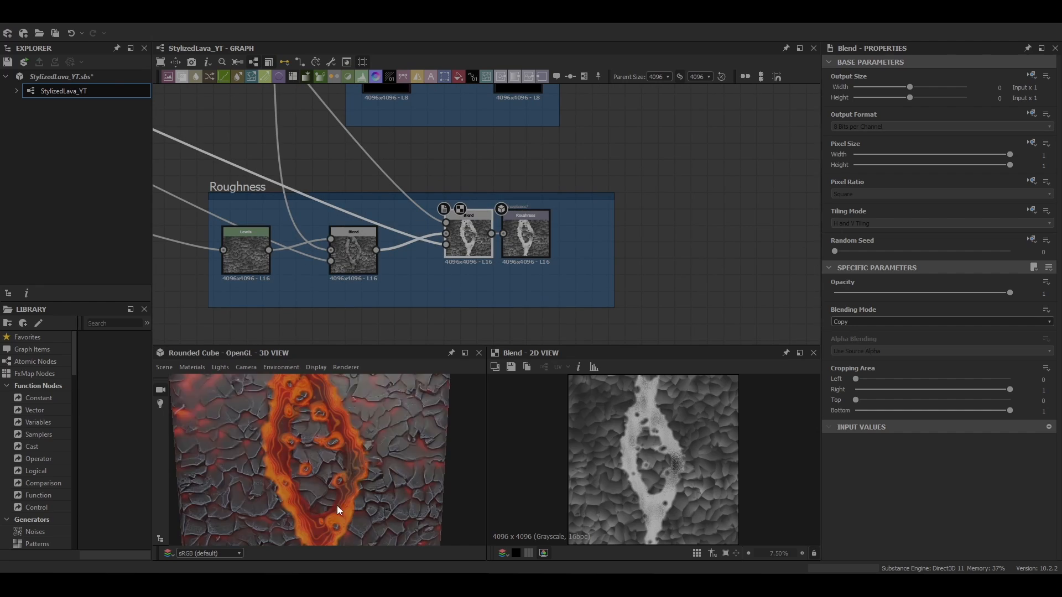
scroll(406, 439, "down", 5)
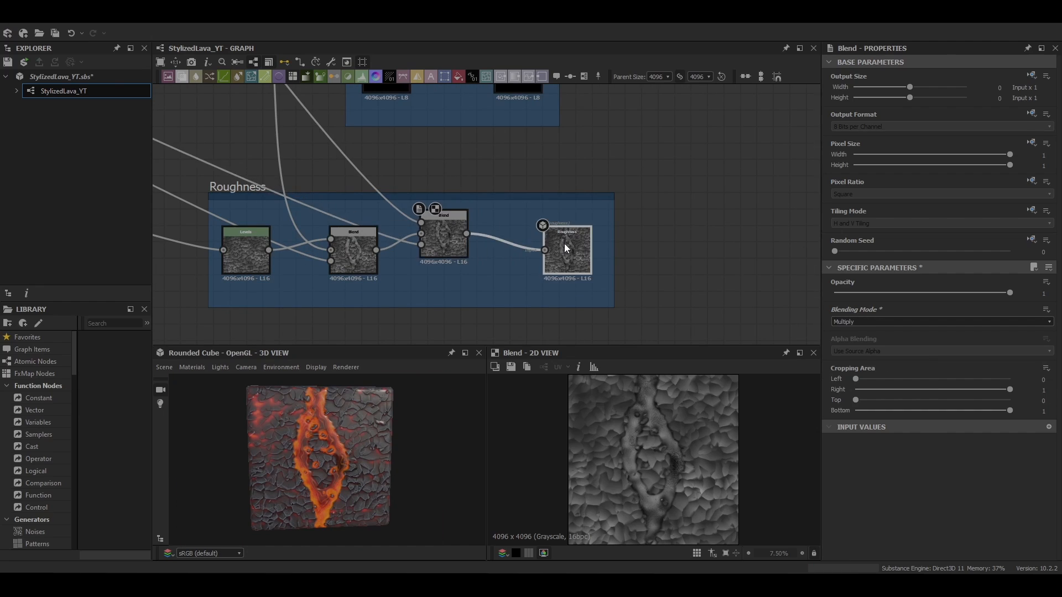
scroll(564, 244, "down", 3)
In the graph instance, set FakeDefuseHeatglow, SmallRockEngolf and RemoveLavaMask to 0 and LavaLineGlowIntensity to 1
left_click_drag(317, 394, 315, 434)
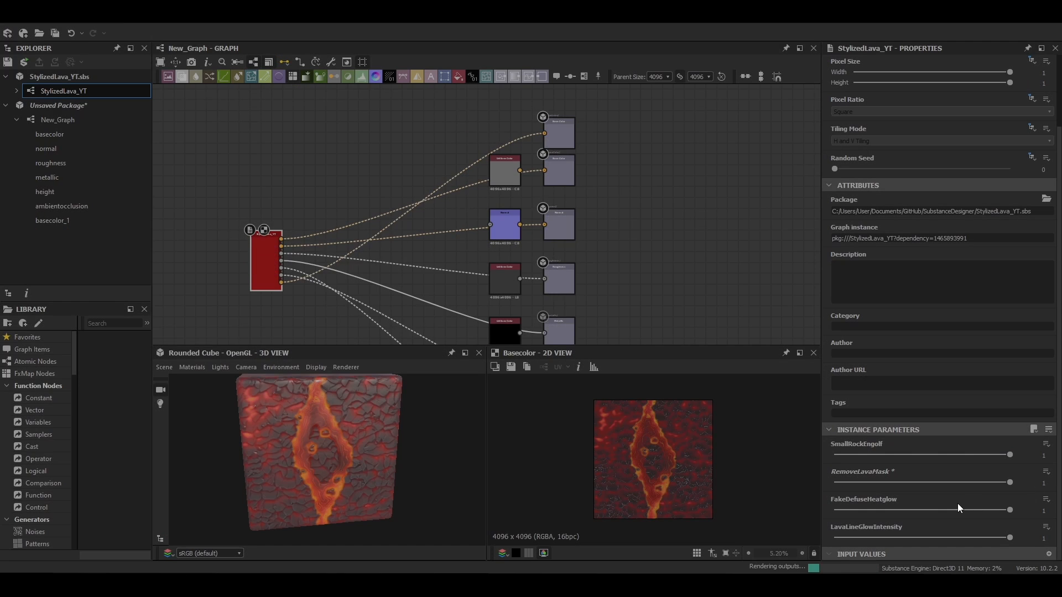
left_click_drag(952, 508, 814, 509)
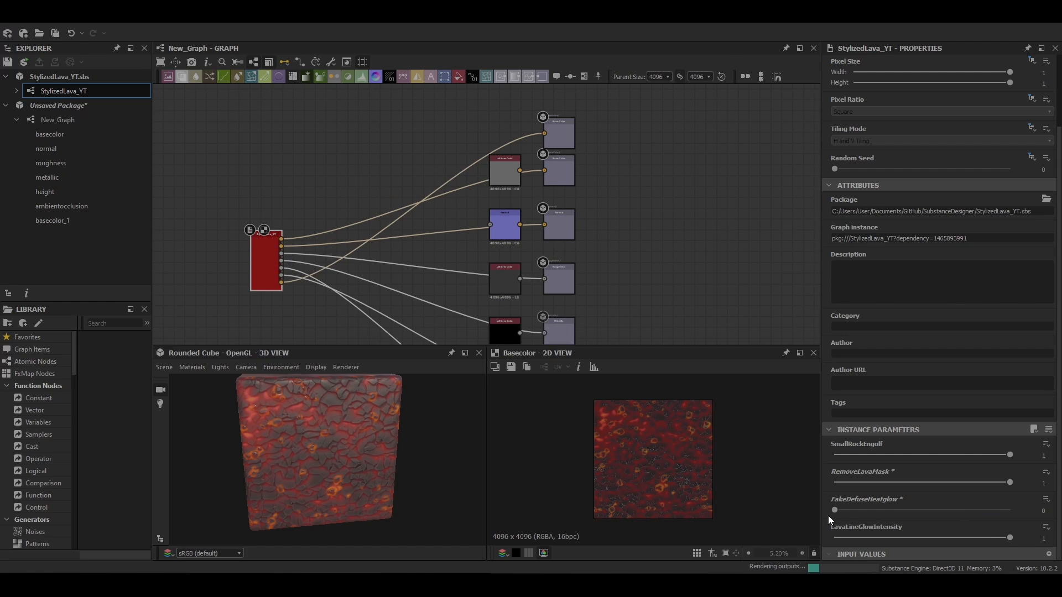
left_click(835, 455)
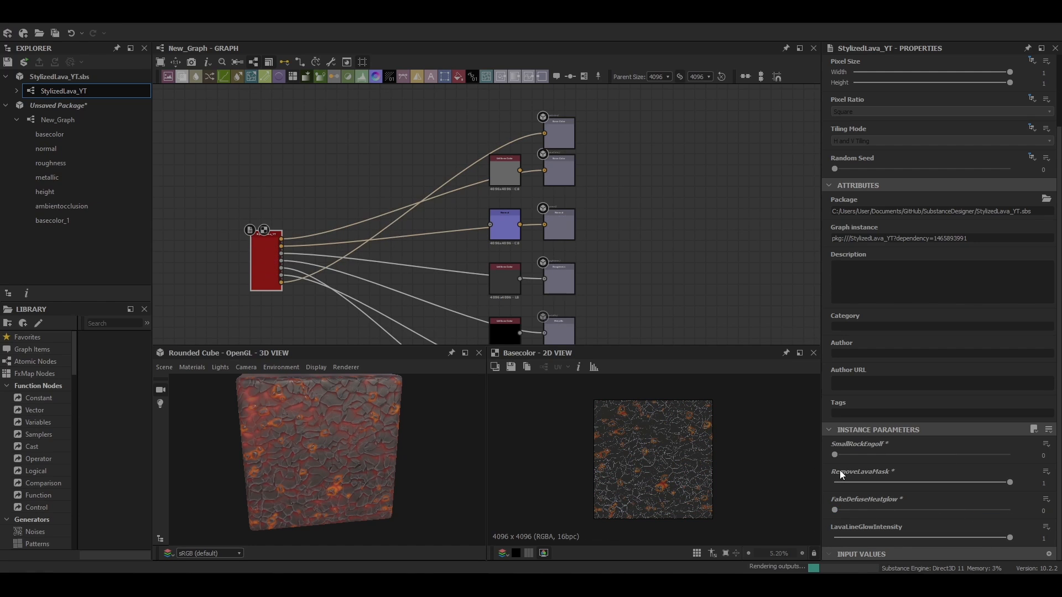
left_click_drag(380, 479, 358, 474)
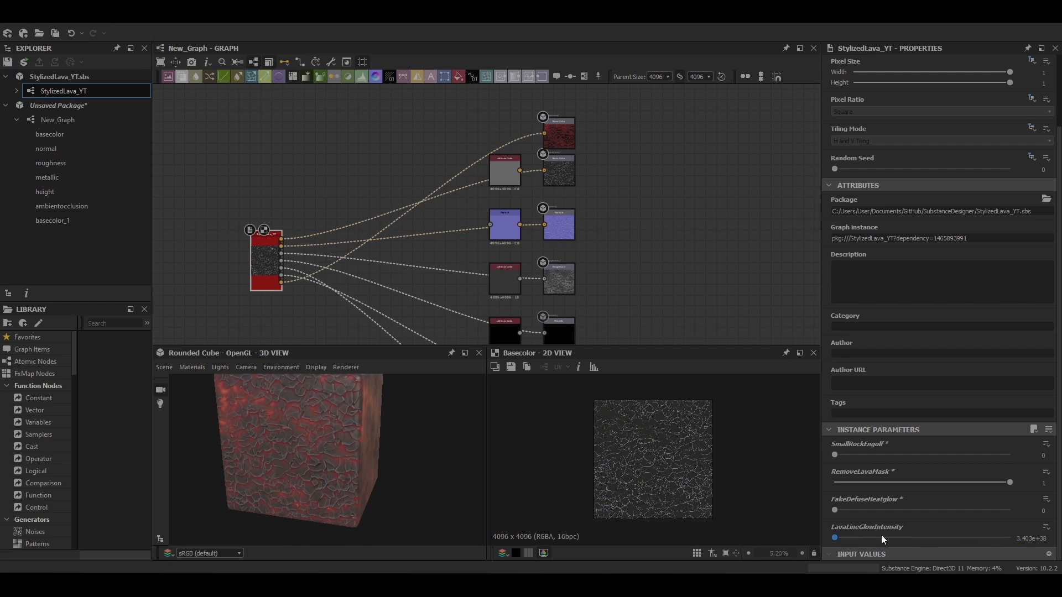
left_click_drag(432, 482, 406, 483)
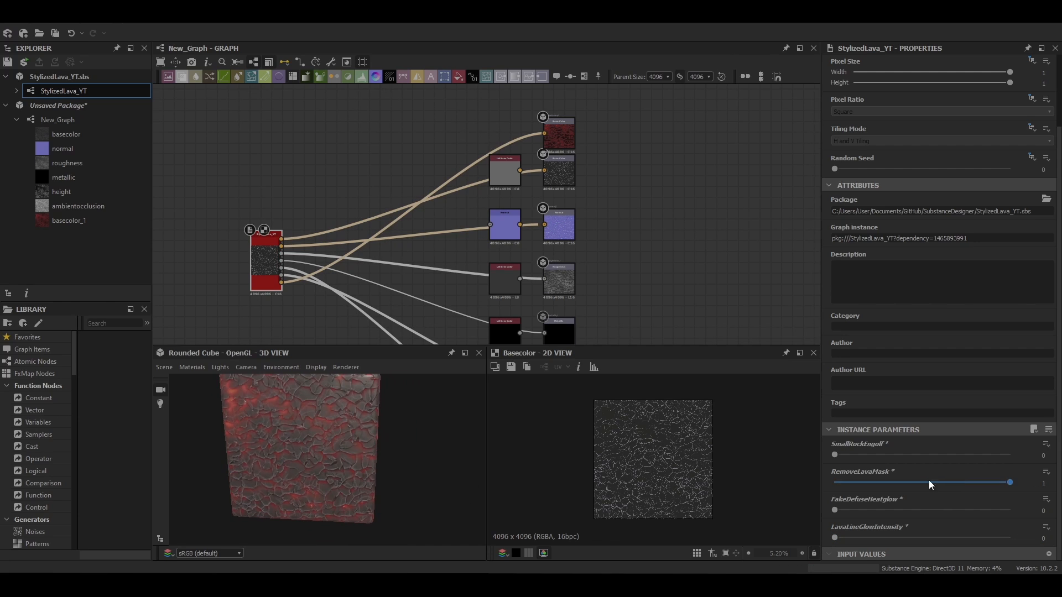
left_click_drag(928, 480, 835, 482)
left_click_drag(837, 538, 1010, 538)
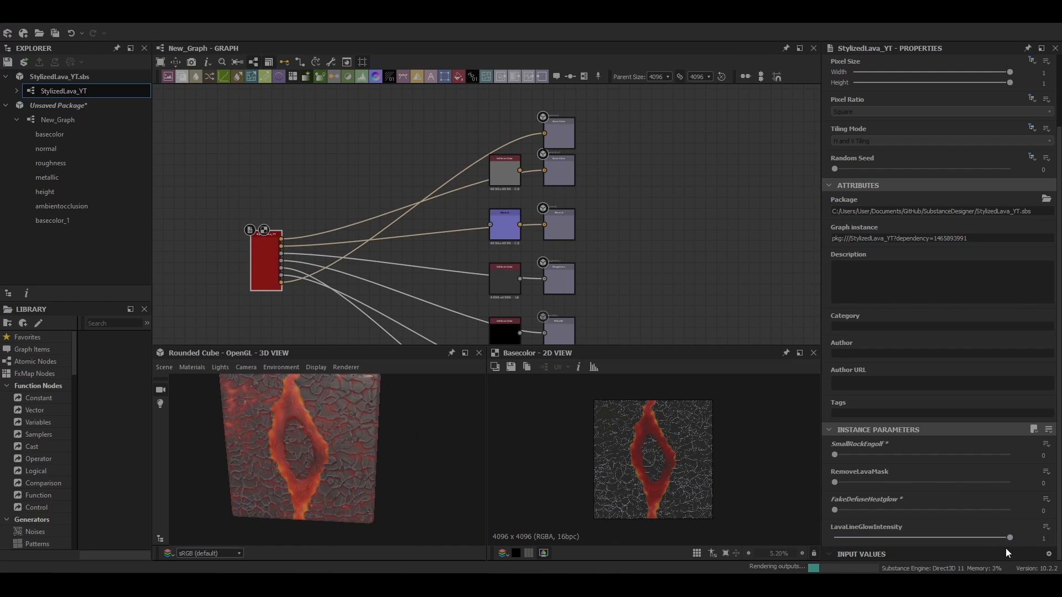
Orbit the 3D preview to inspect the finished lava material
scroll(320, 438, "up", 3)
middle_click_drag(319, 438, 387, 482)
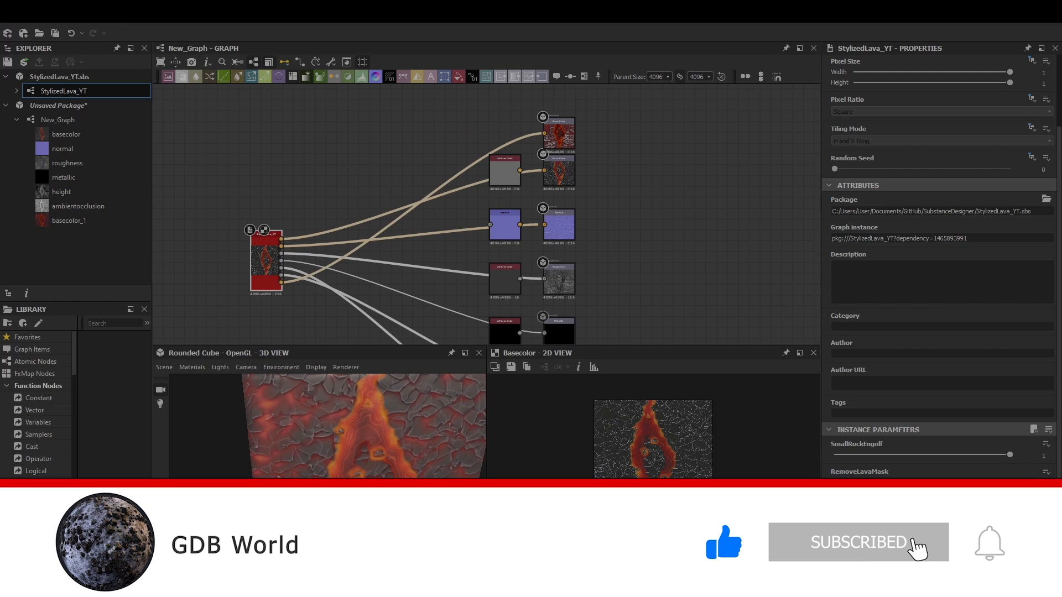
scroll(354, 444, "down", 4)
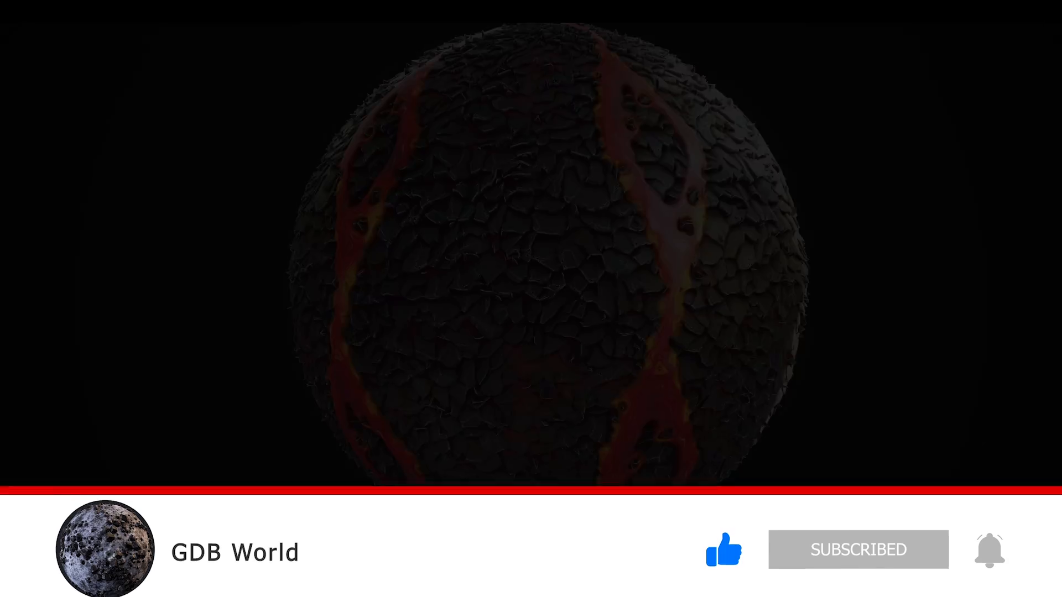